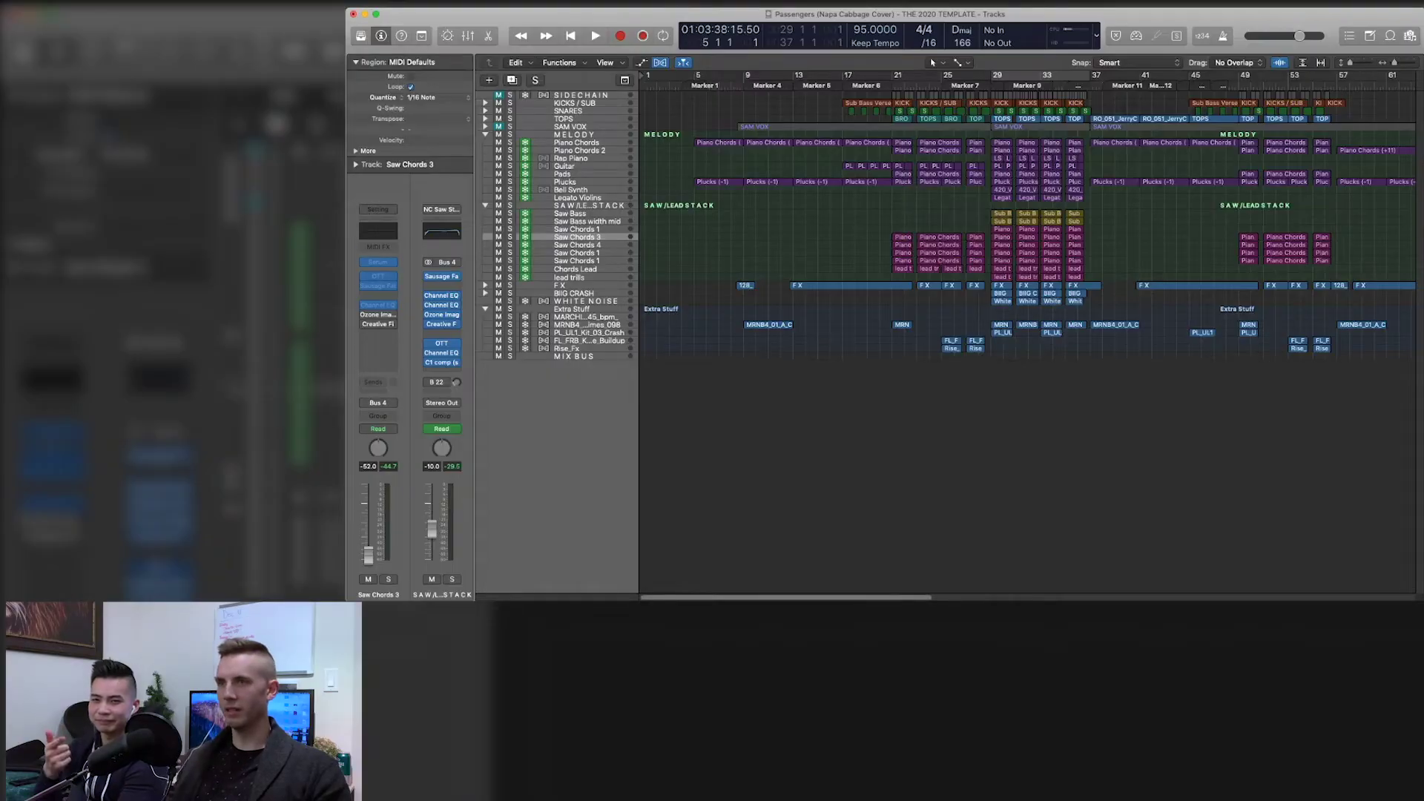
# - Solo the Piano Chords track and inspect the notes of its first region in the Piano Roll
pyautogui.press(',')
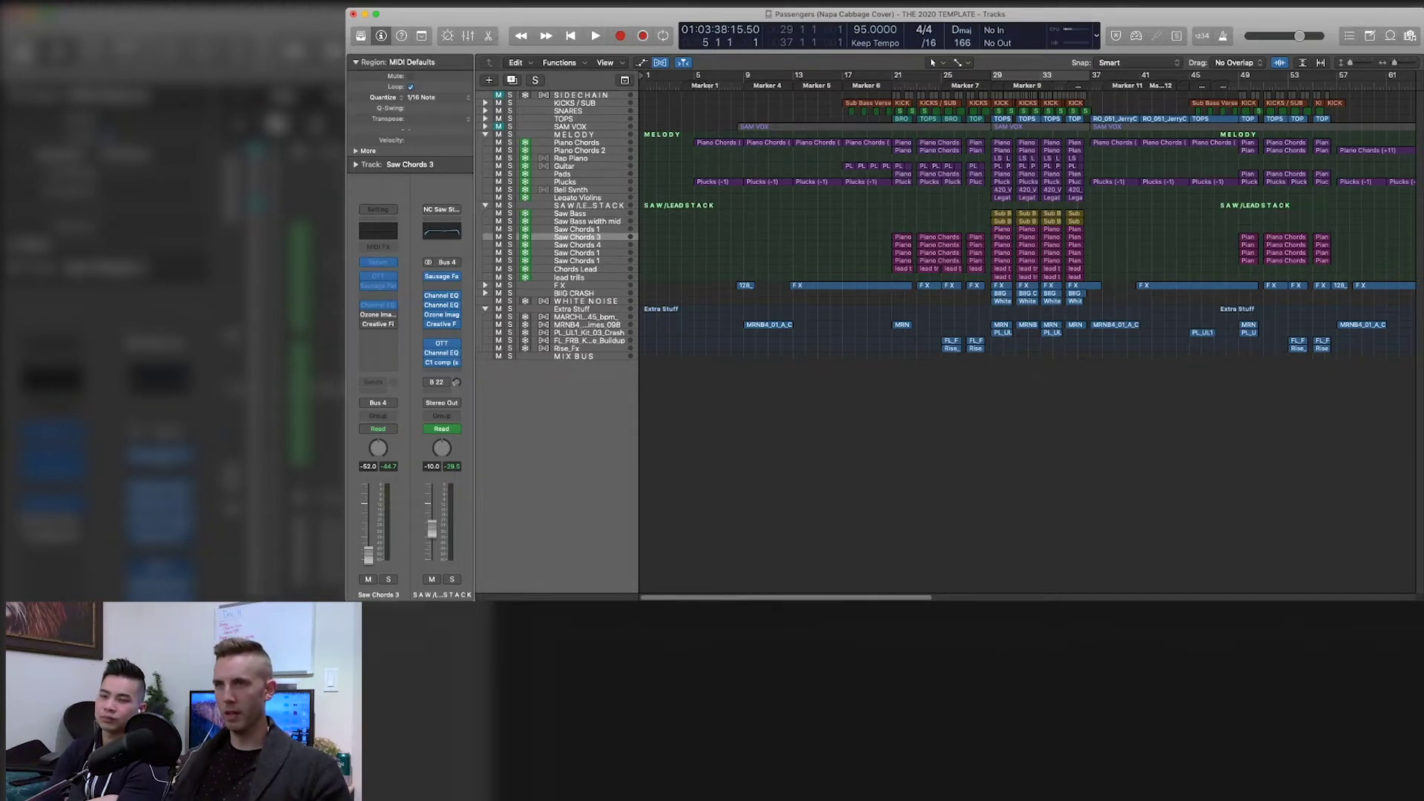
pyautogui.click(510, 142)
pyautogui.doubleClick(718, 143)
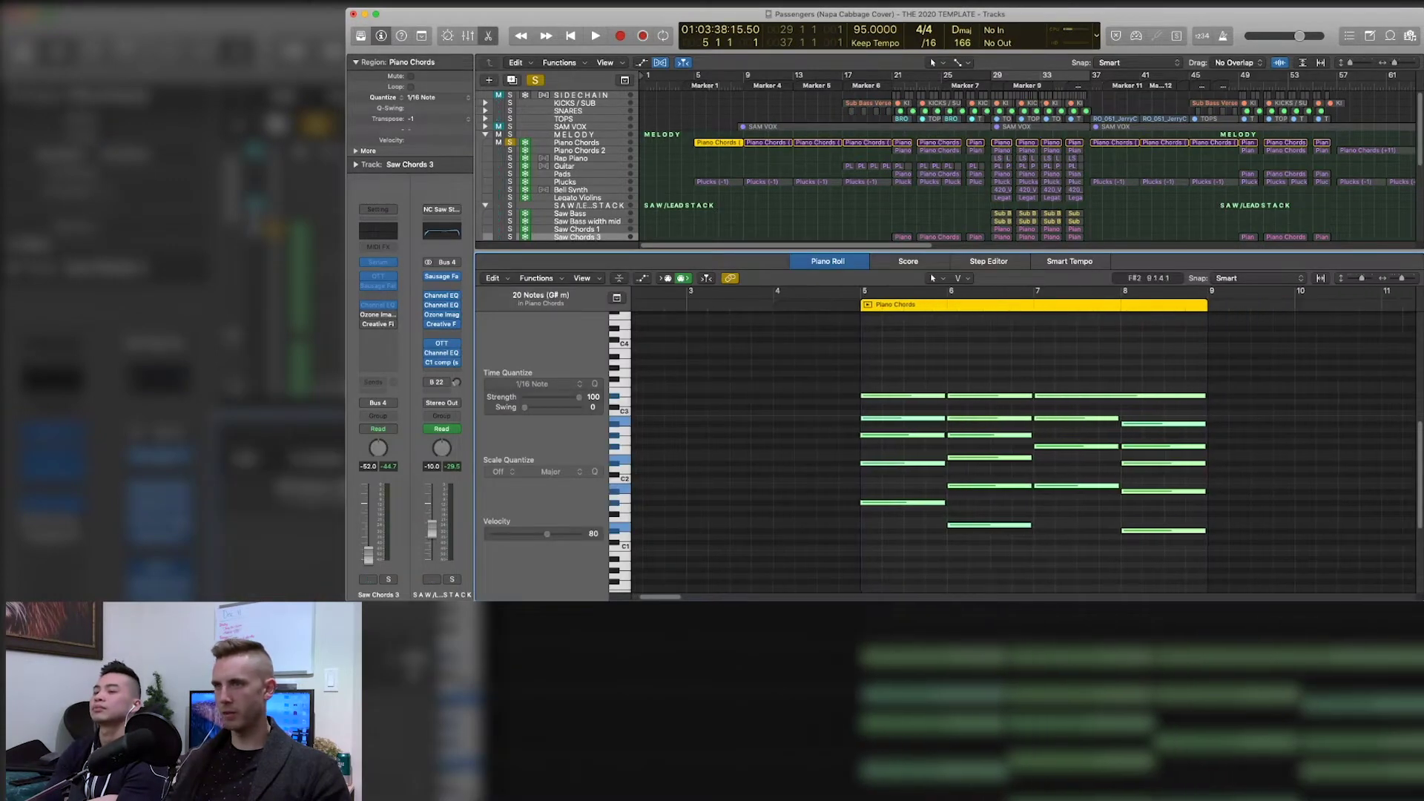
pyautogui.press('e')
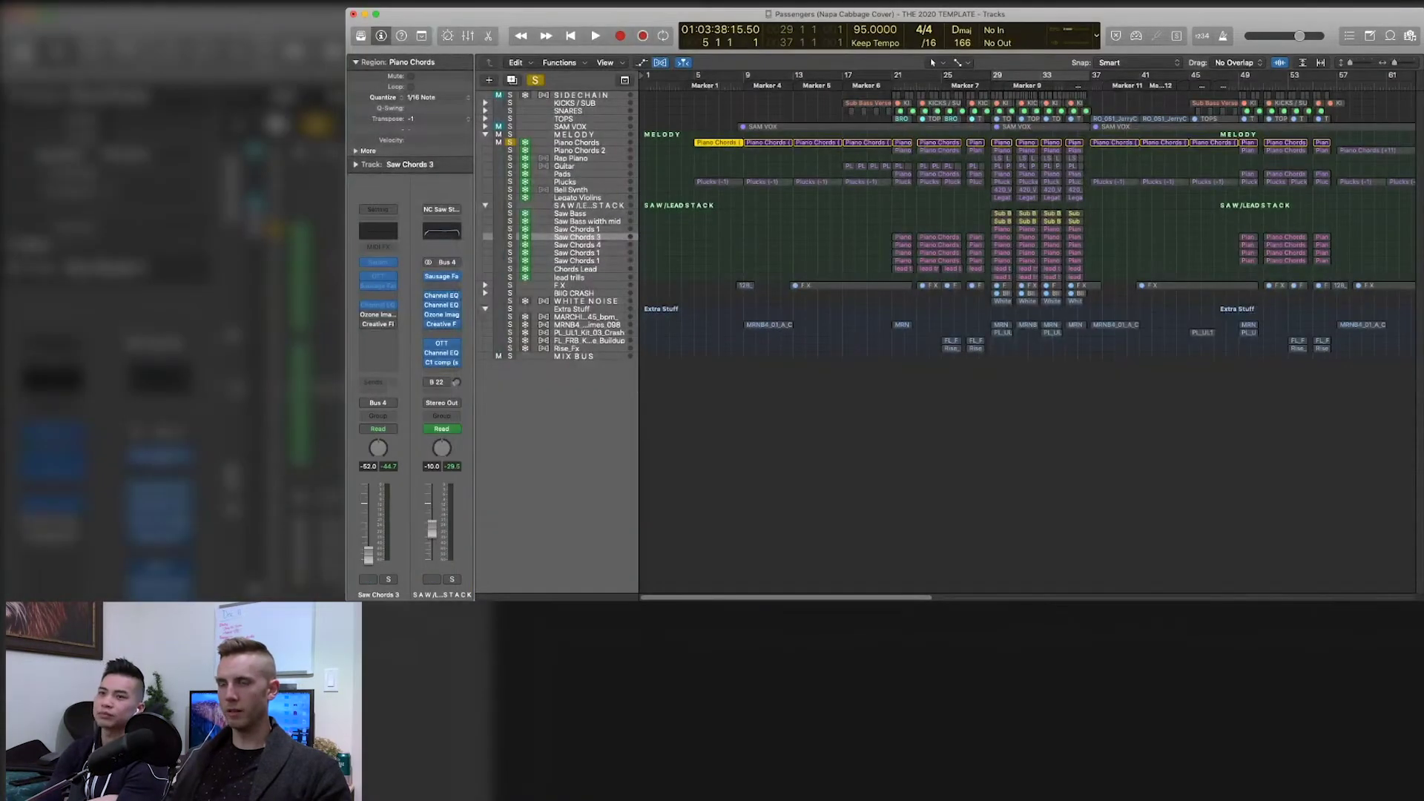
# - Play back the soloed Piano Chords track from the intro section
pyautogui.press('space')
pyautogui.press('space')
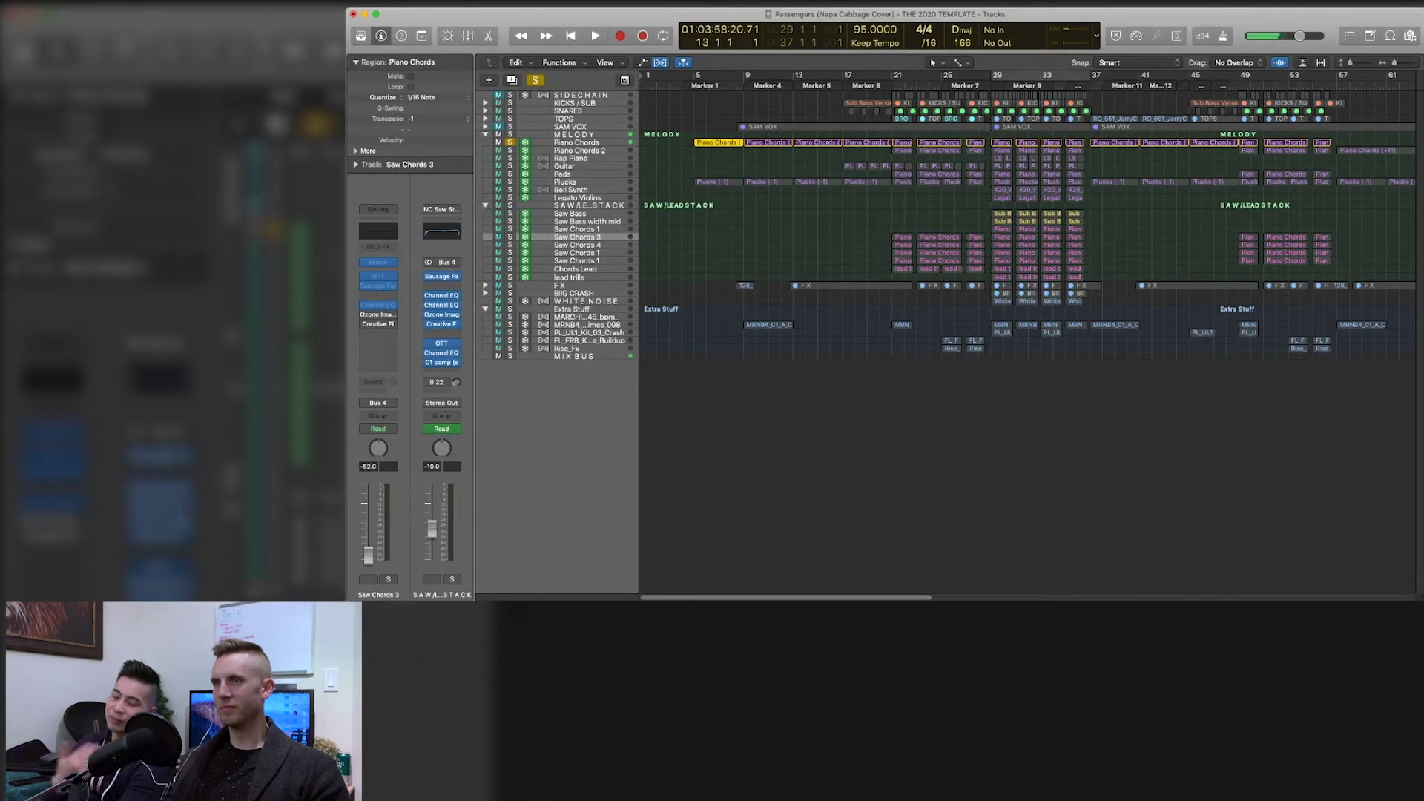
pyautogui.press('space')
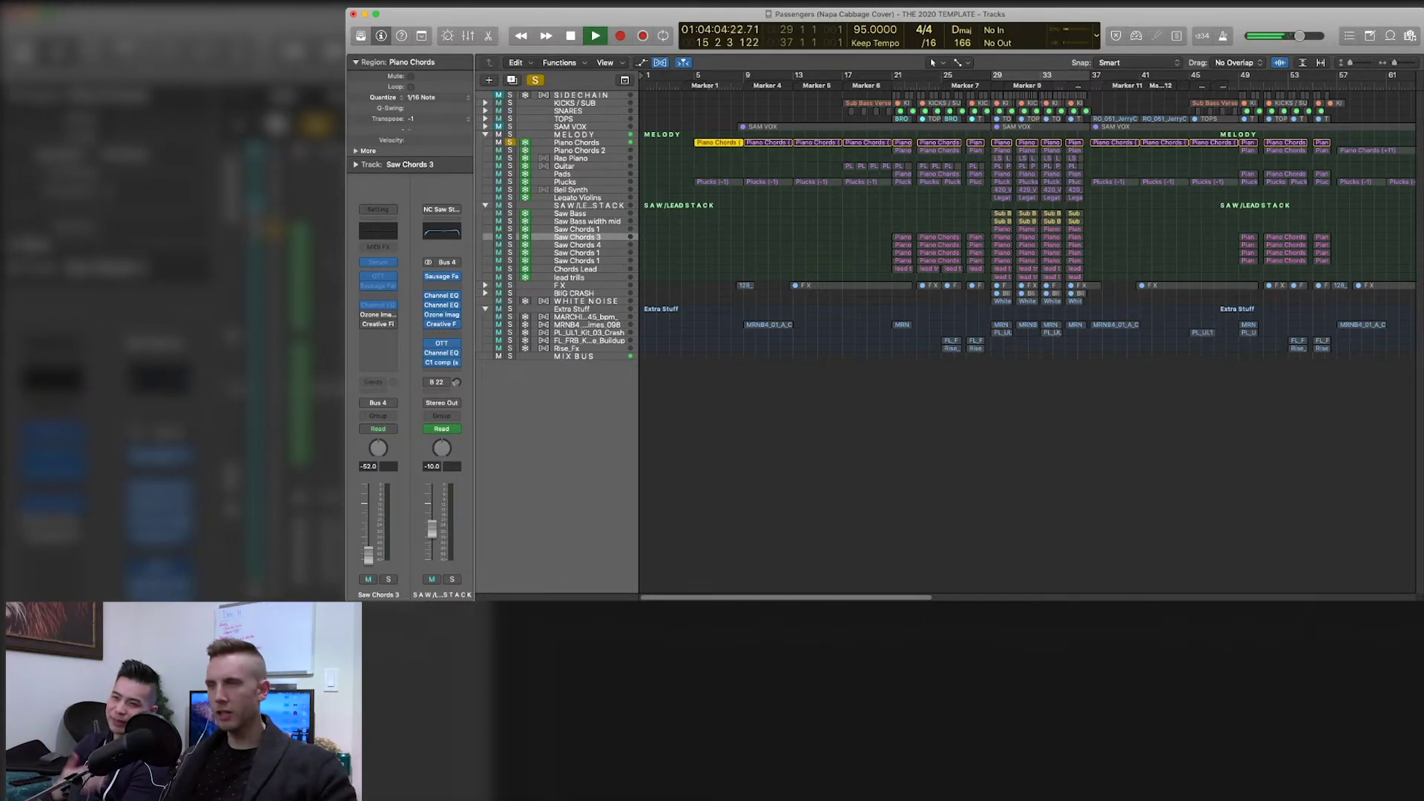
pyautogui.press('space')
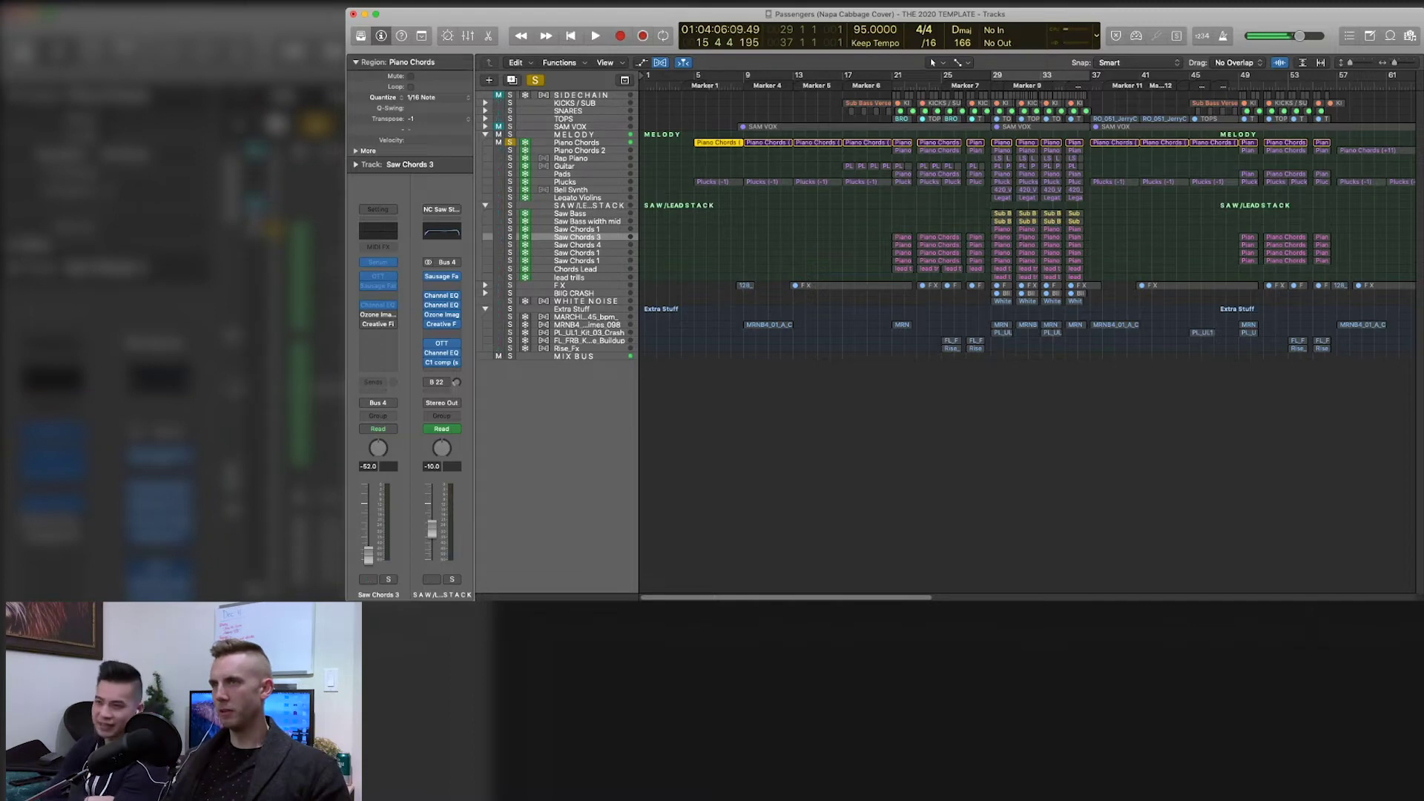
# - Set a cycle range from bar 23 to bar 27 and play the soloed Piano Chords
pyautogui.moveTo(916, 74); pyautogui.dragTo(965, 75)
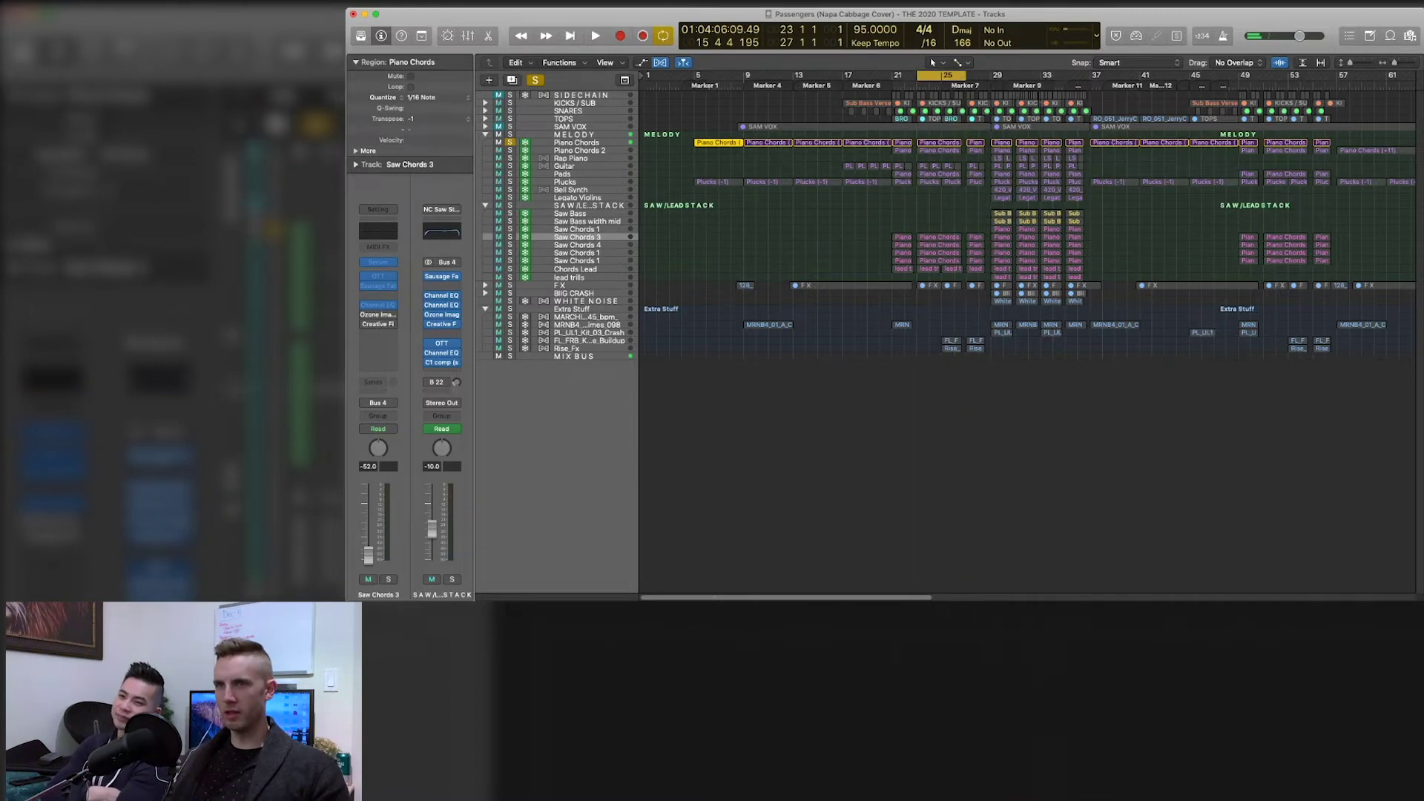
pyautogui.press('space')
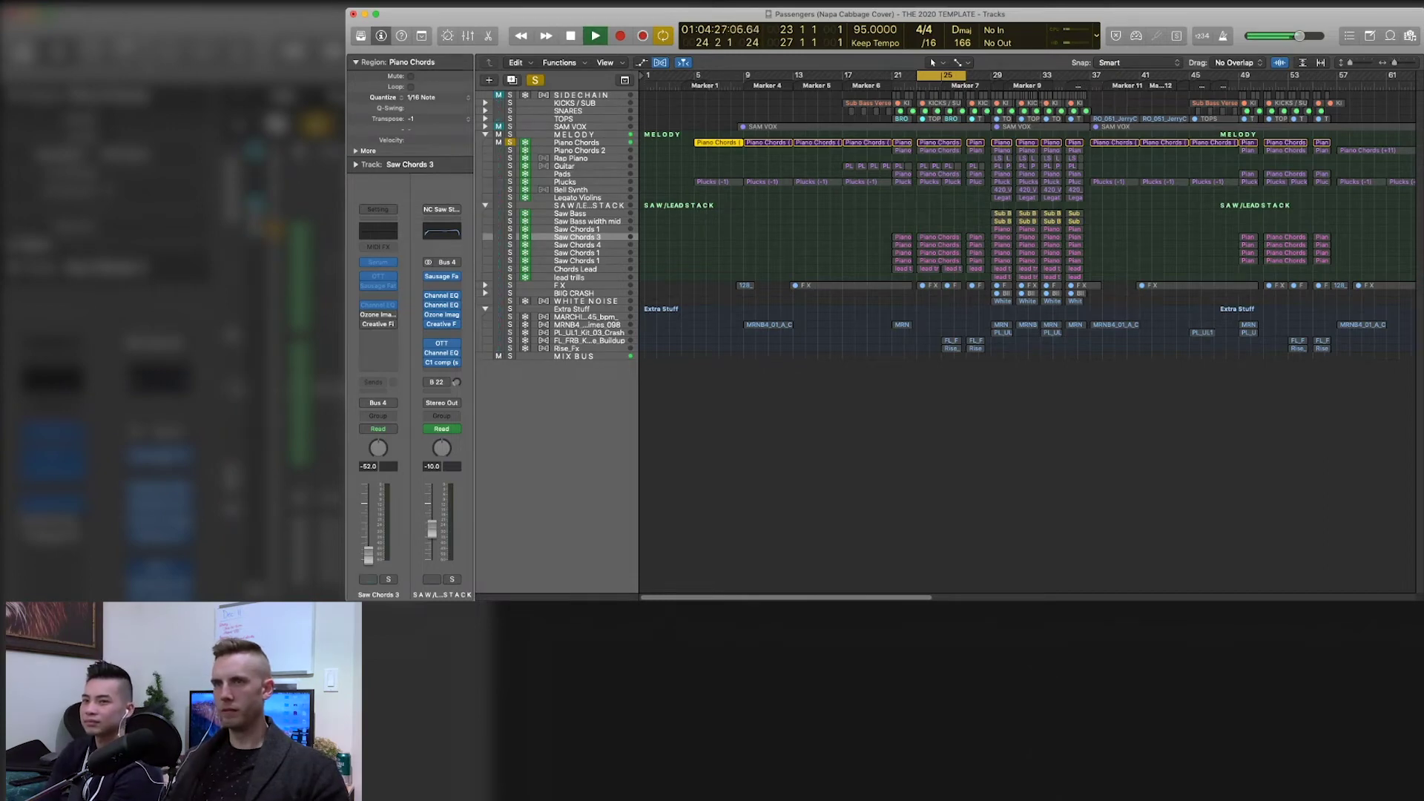
pyautogui.press('space')
# - Switch the solo from Piano Chords to Piano Chords 2 and listen to that track alone
pyautogui.click(510, 143)
pyautogui.click(509, 149)
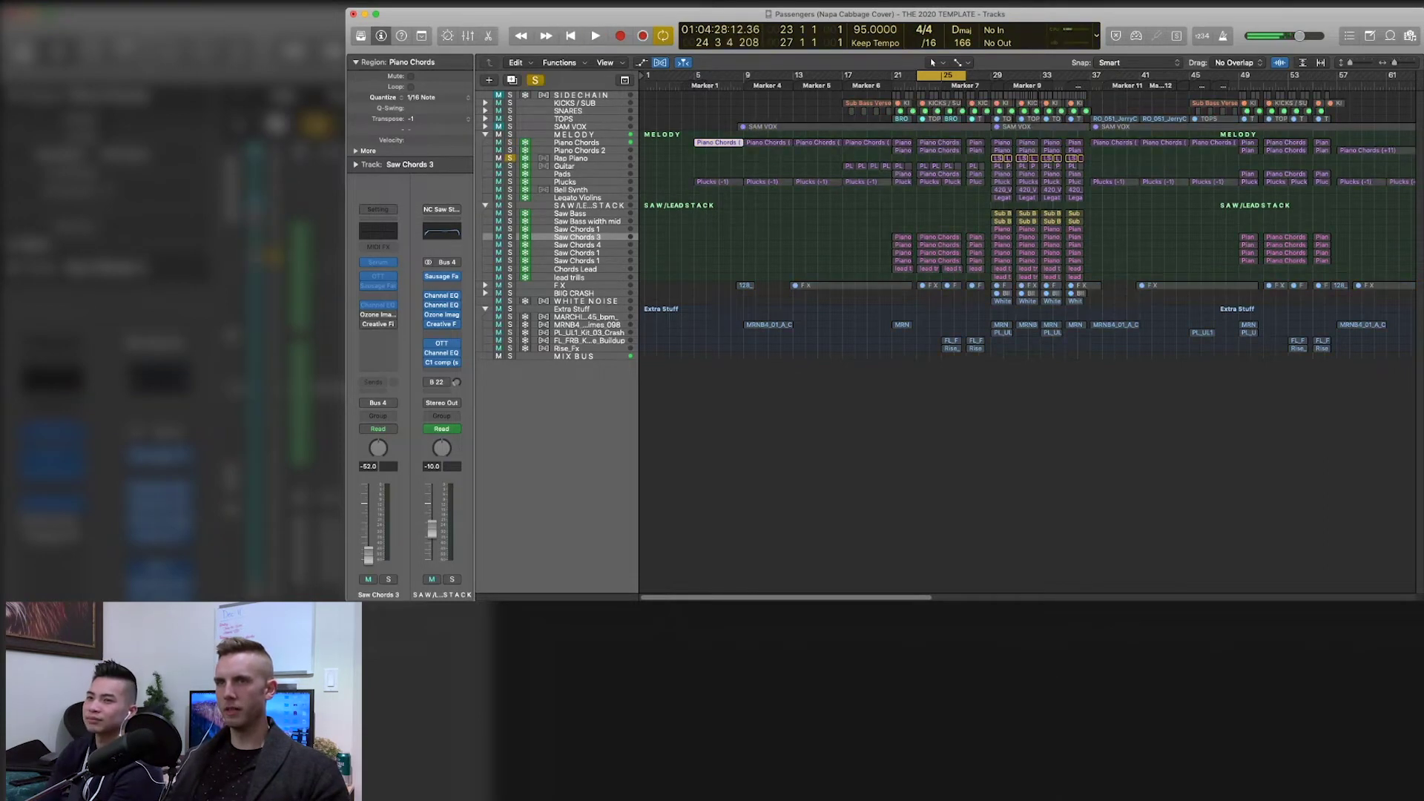
pyautogui.click(509, 149)
pyautogui.click(510, 158)
pyautogui.click(510, 150)
pyautogui.click(510, 158)
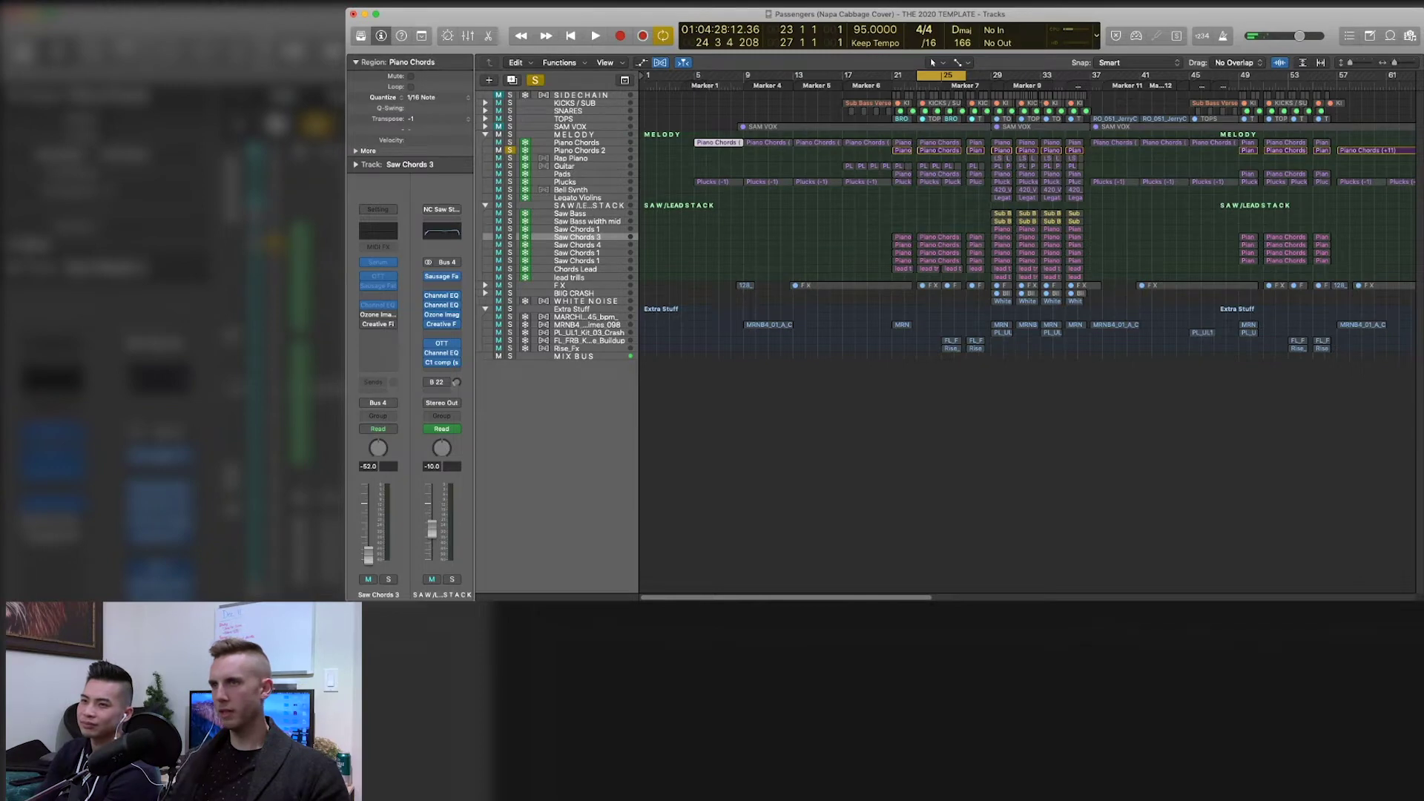
pyautogui.press('space')
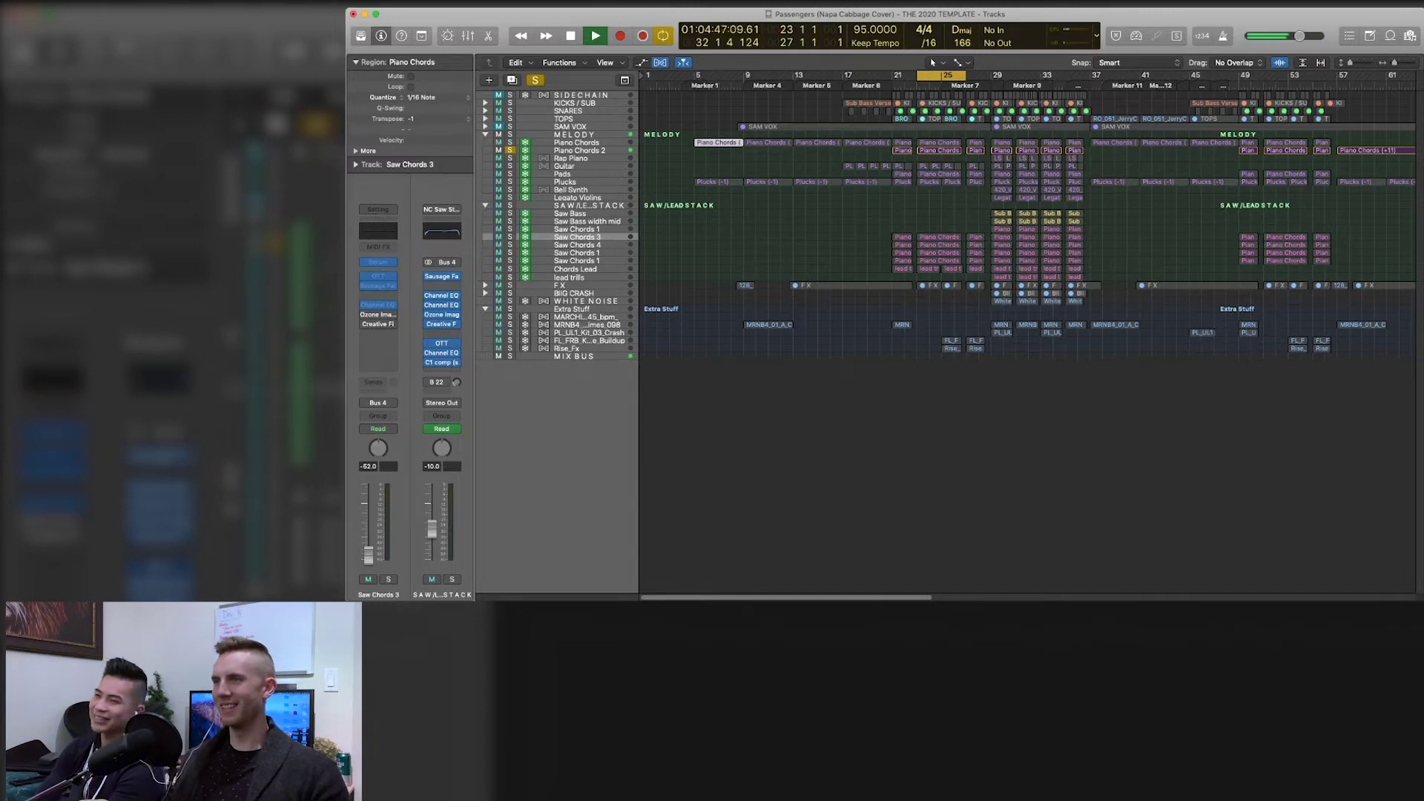
pyautogui.press('space')
# - Turn off cycle mode and play briefly from a point between bars 5 and 9
pyautogui.press('c')
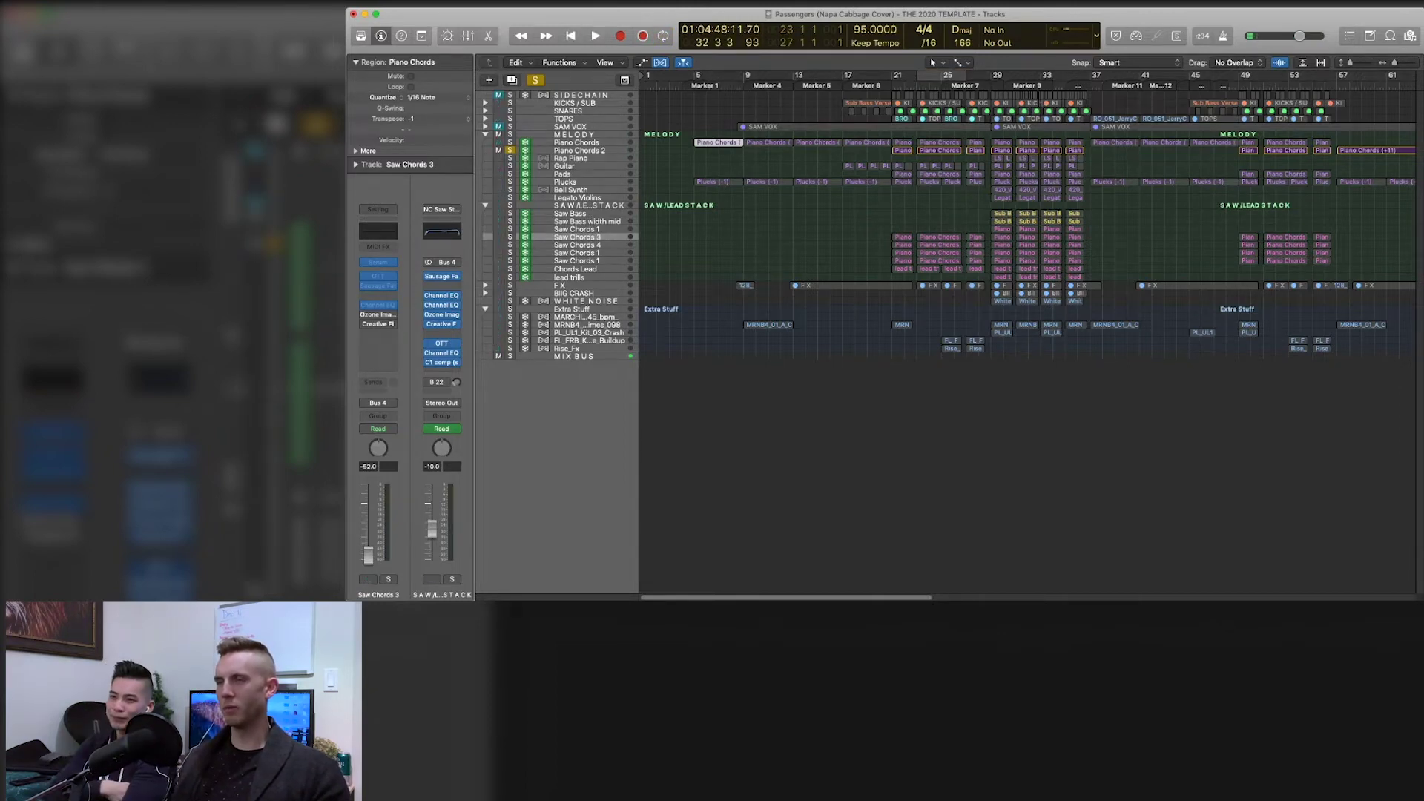
pyautogui.click(732, 78)
pyautogui.press('space')
pyautogui.press('space')
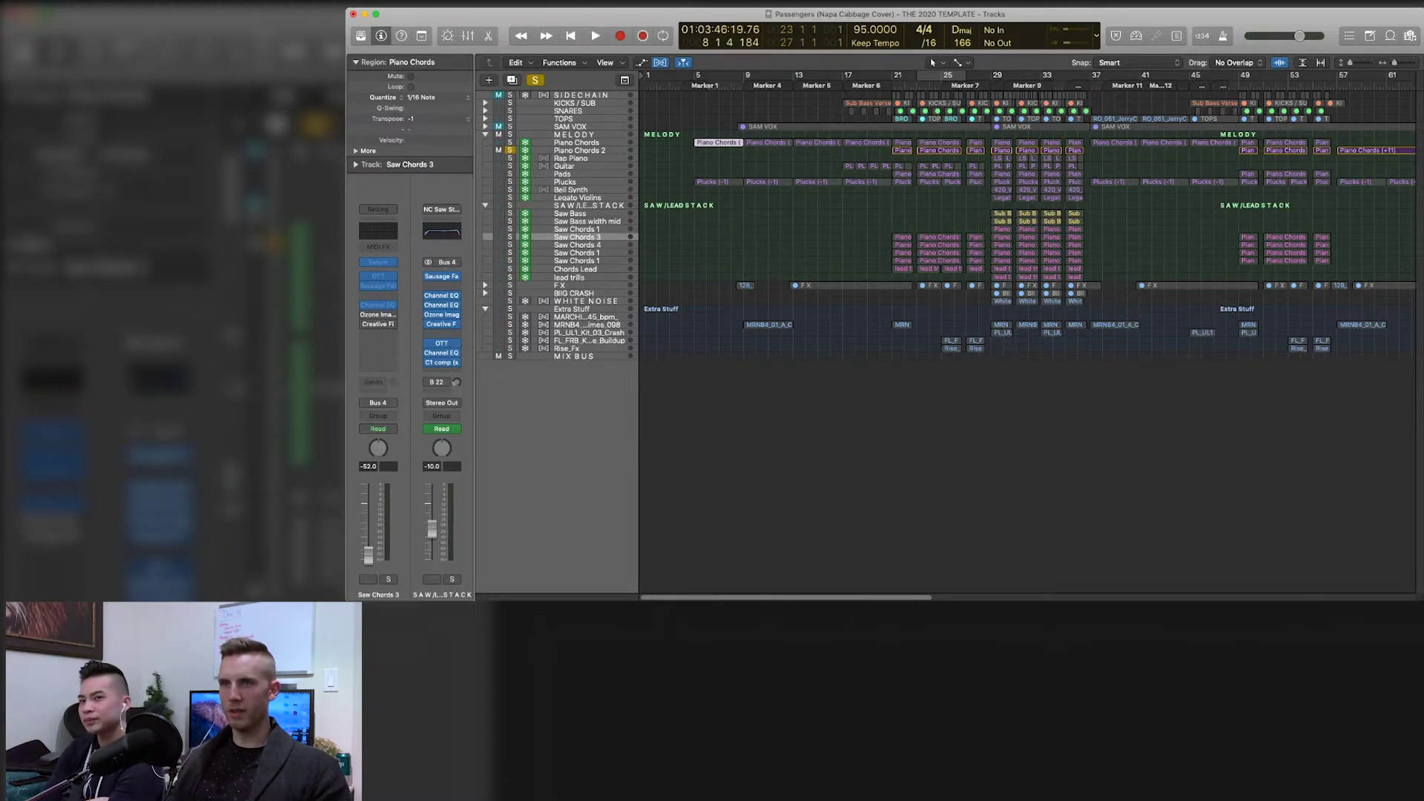
# - Clear all solos and the region selection, and collapse and mute the SAW/LEAD STACK track
pyautogui.press('ctrl+alt+super+s')
pyautogui.hotkey('shift', 'd')
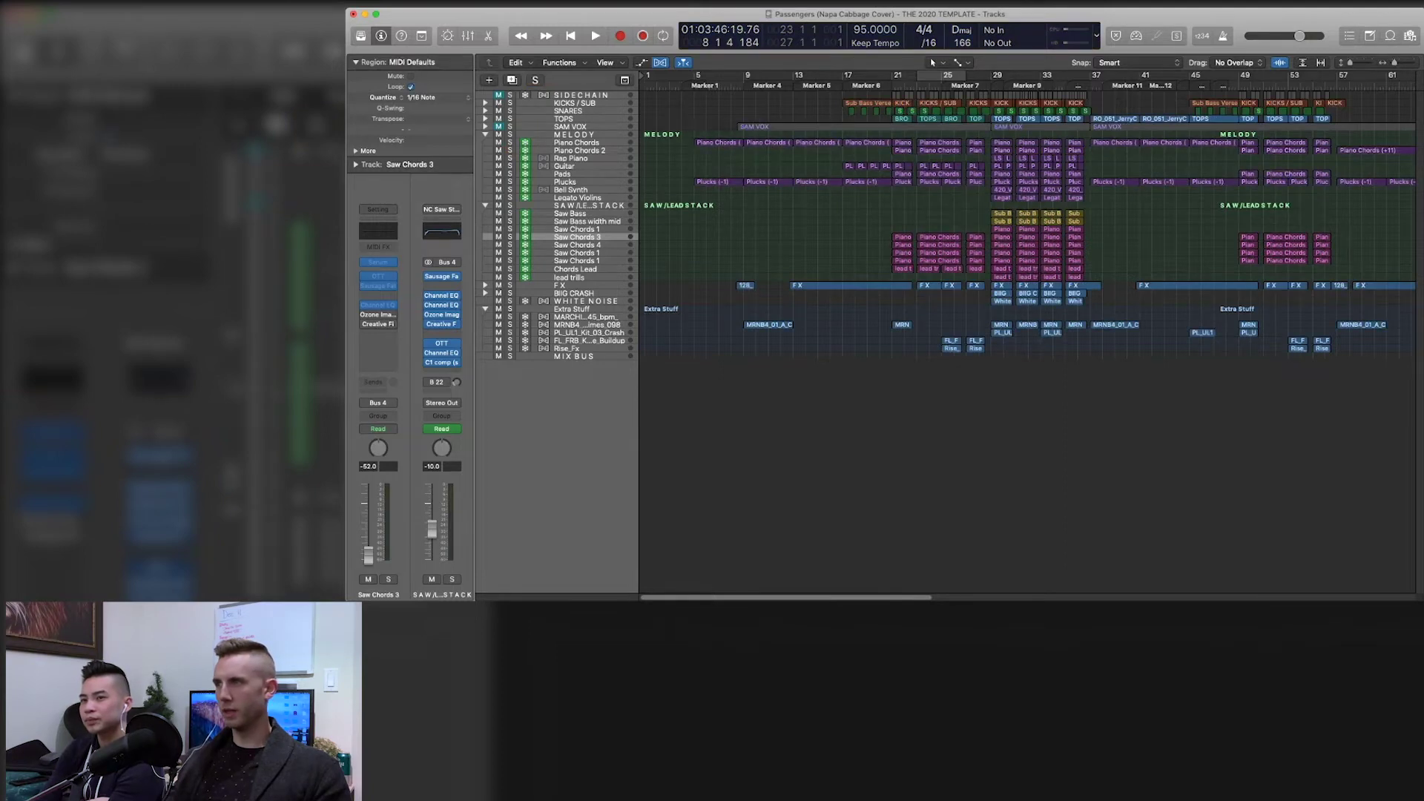
pyautogui.press('super+Right')
pyautogui.press('super+Down')
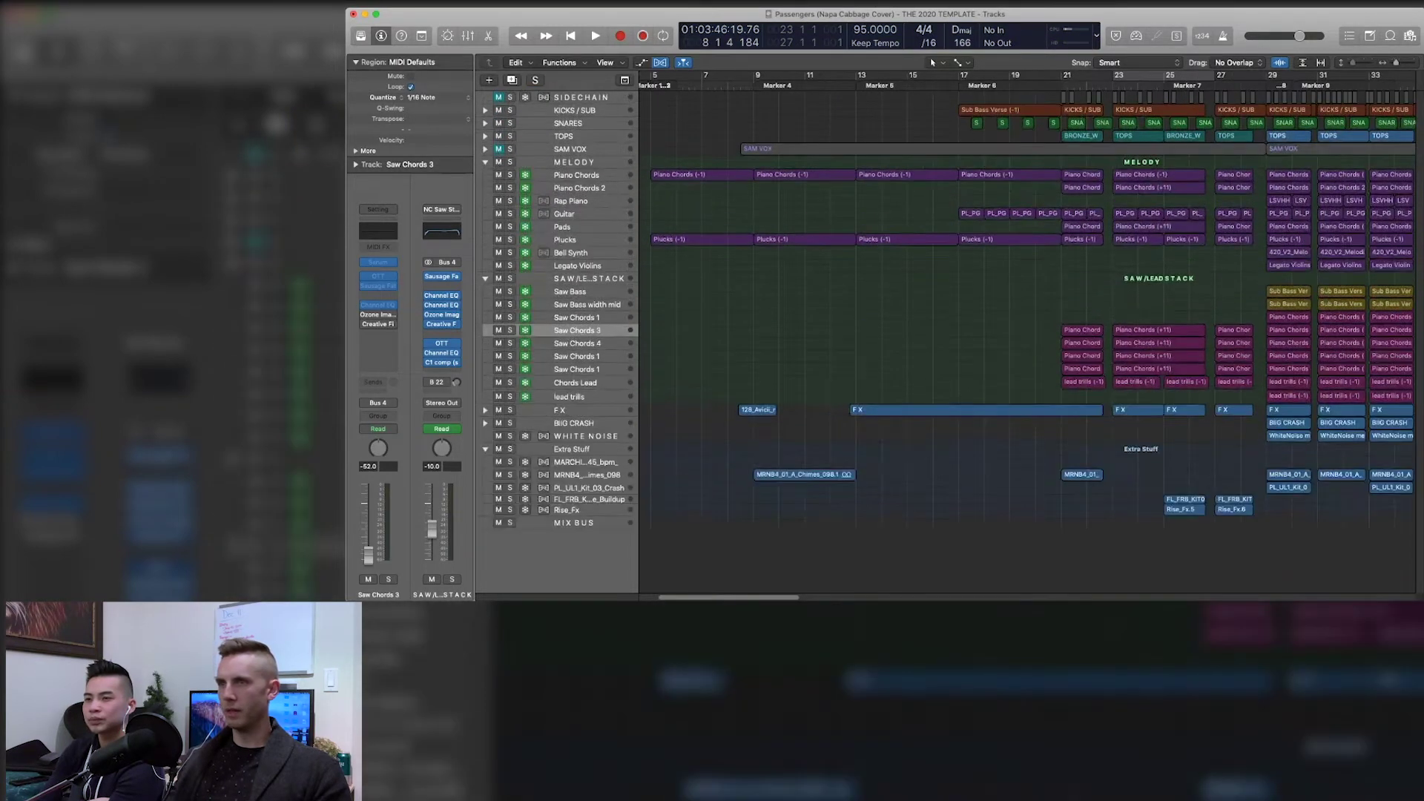
pyautogui.hscroll(5, 1027, 334)
pyautogui.hscroll(-3, 1027, 334)
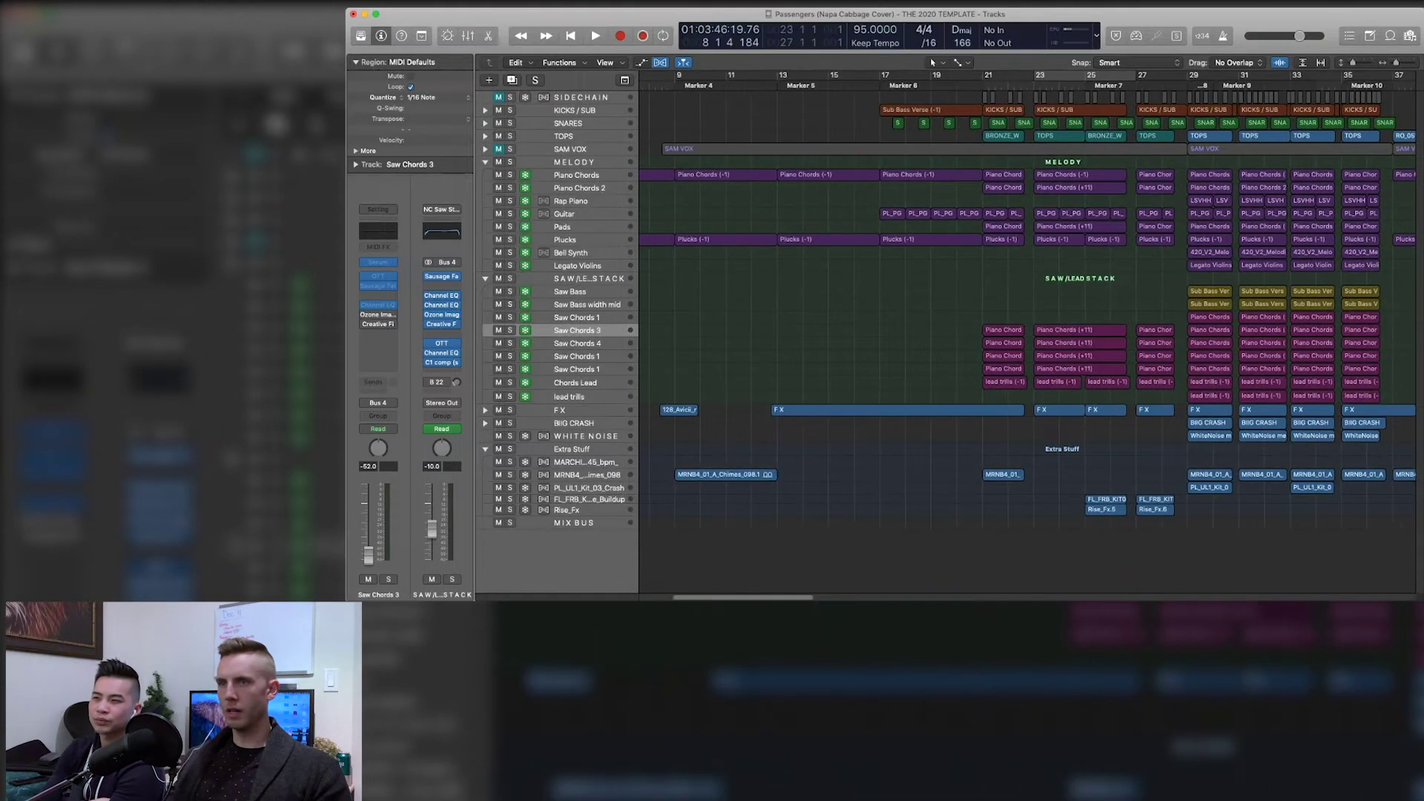
pyautogui.click(485, 278)
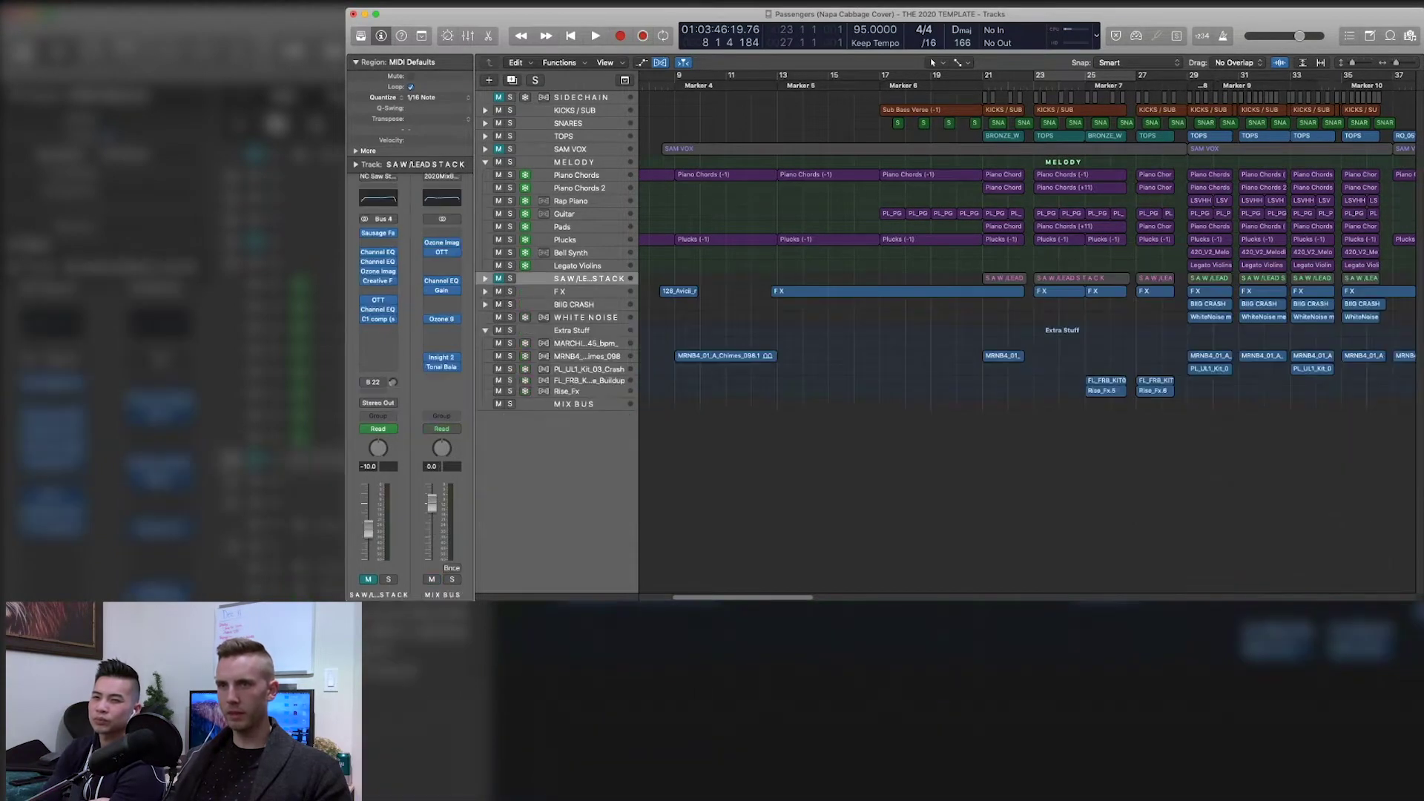
# - Set the cycle range from bar 29 to bar 37 and play it with Piano Chords and Piano Chords 2 soloed
pyautogui.hscroll(7, 1033, 83)
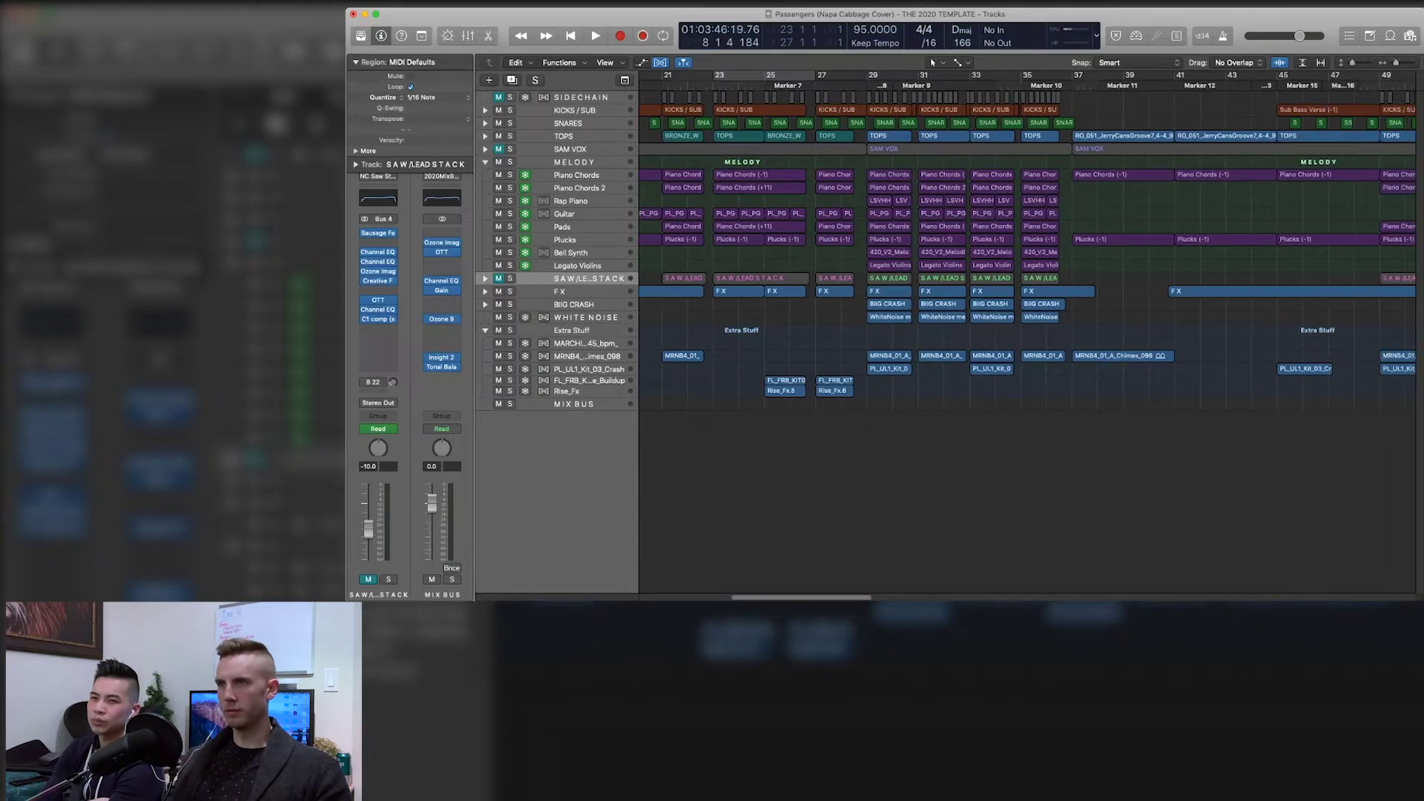
pyautogui.moveTo(868, 75); pyautogui.dragTo(1072, 75)
pyautogui.moveTo(510, 175); pyautogui.dragTo(509, 188)
pyautogui.press('space')
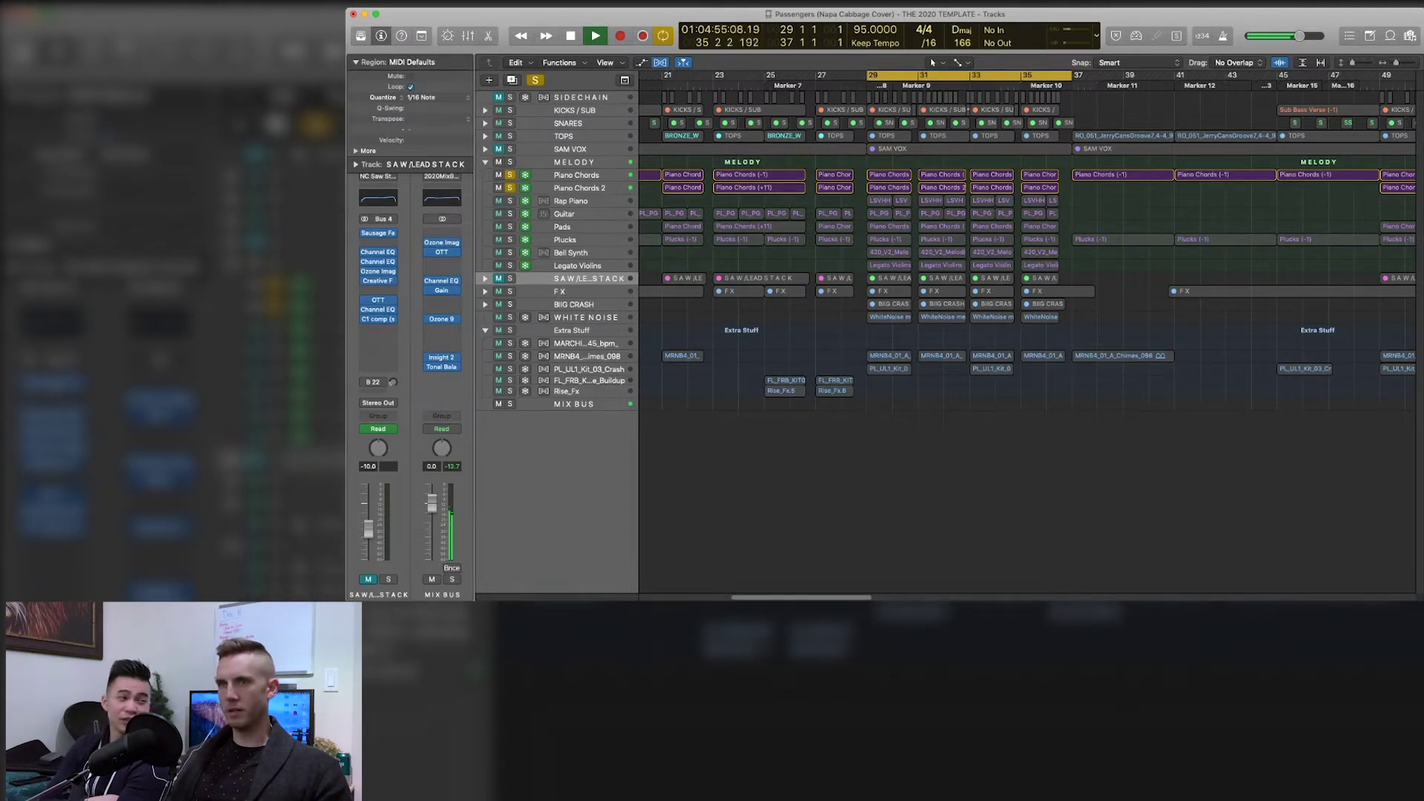
pyautogui.press('space')
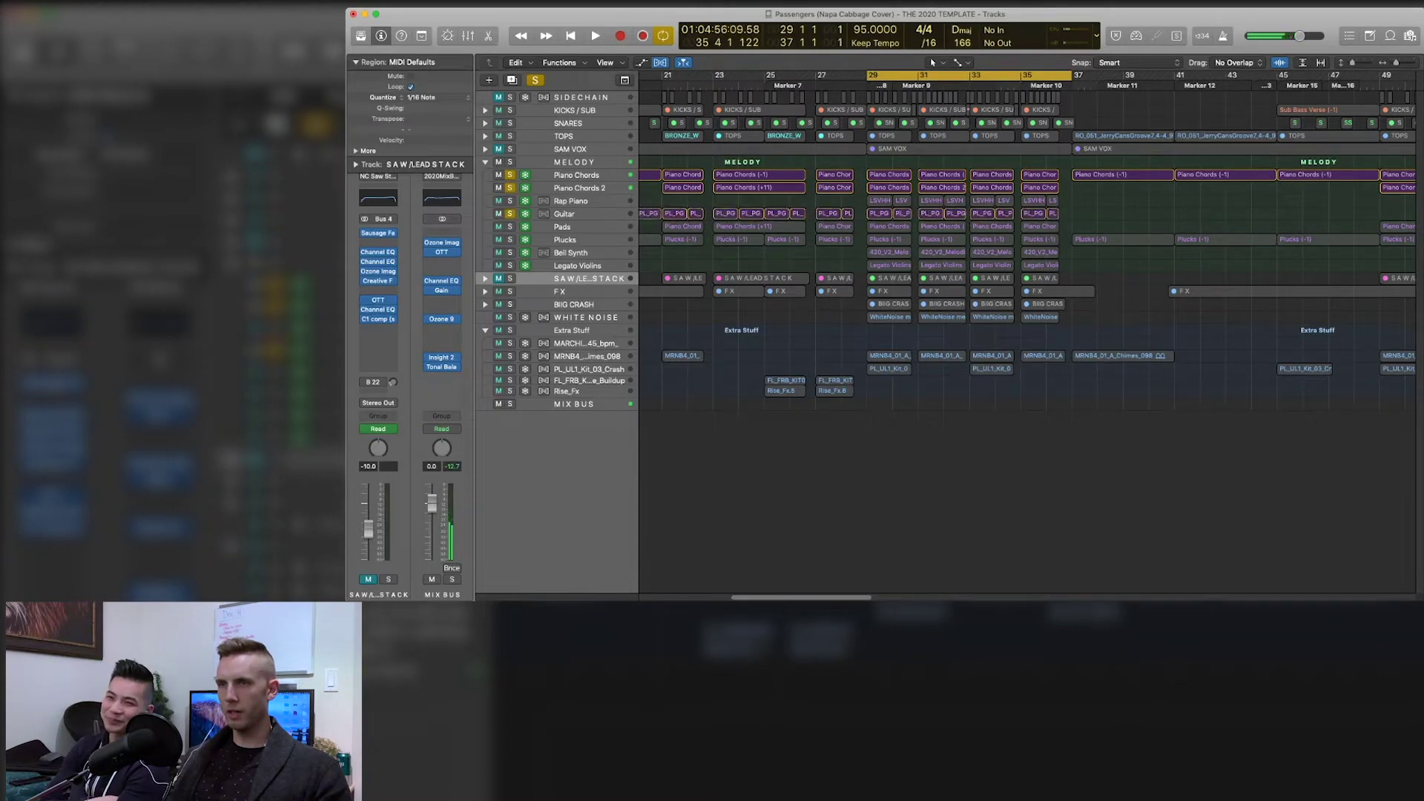
# - Listen to the Guitar track soloed in the loop, and add Piano Chords and Piano Chords 2 back to the solo
pyautogui.press('space')
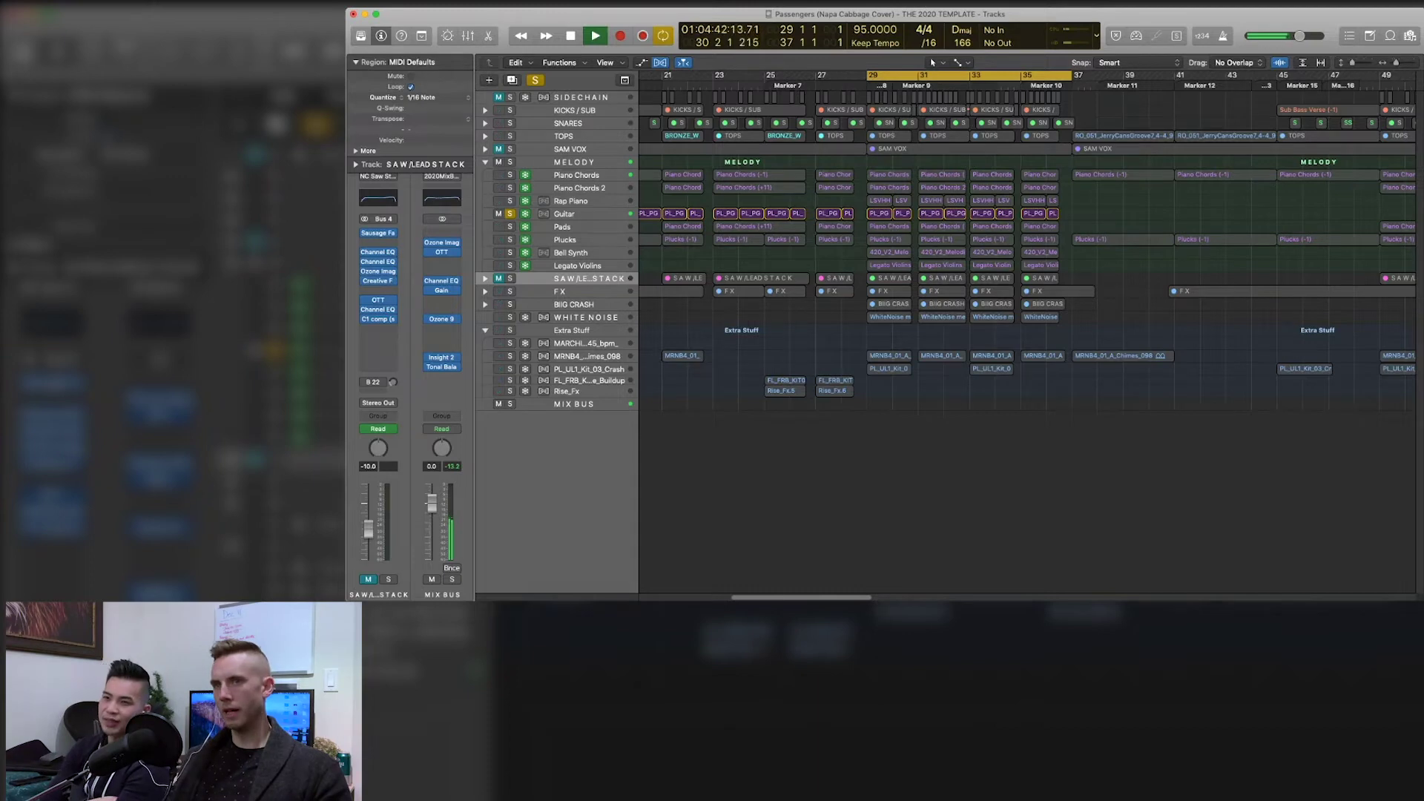
pyautogui.click(509, 188)
pyautogui.click(509, 174)
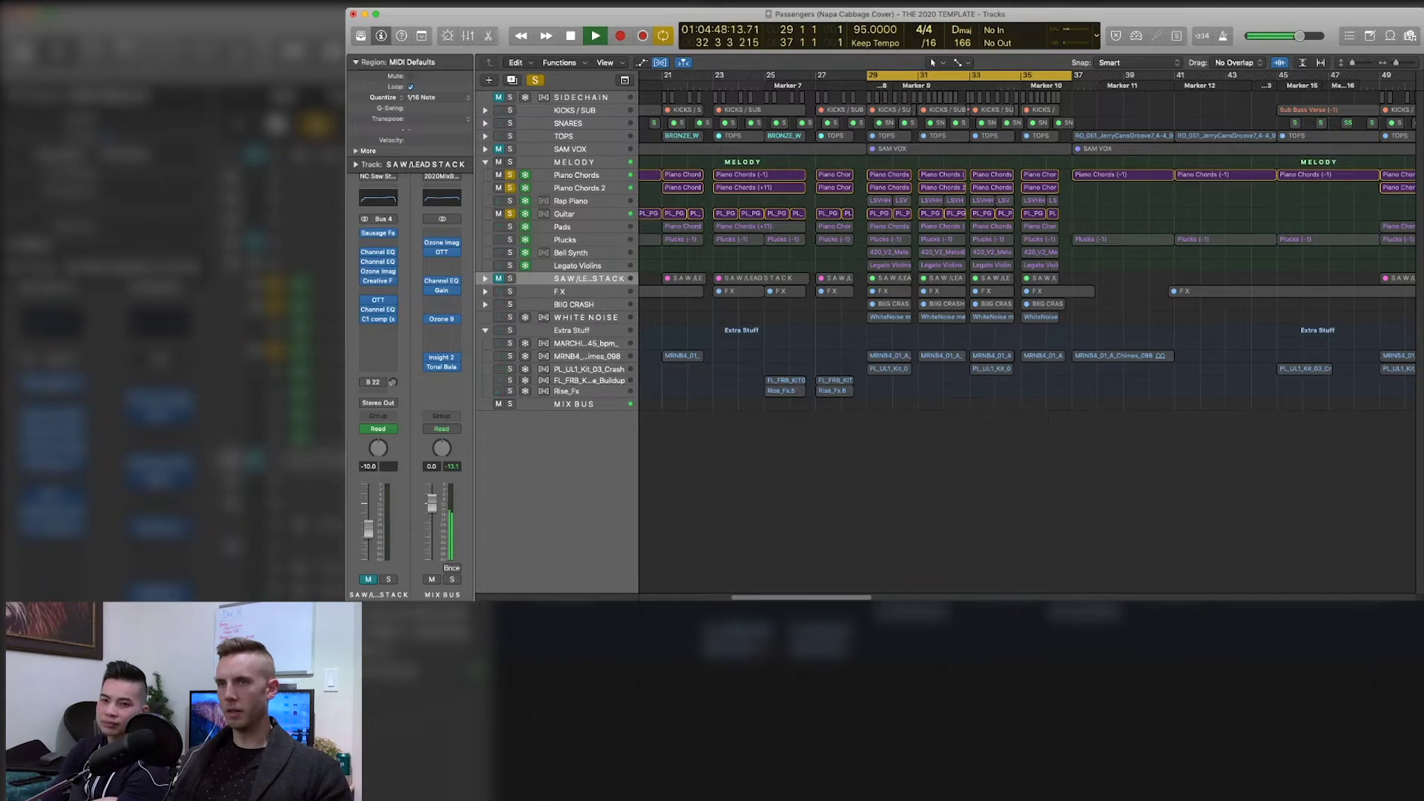
# - Add the Plucks, Bell Synth and Pads tracks to the soloed layers while the loop plays
pyautogui.click(510, 239)
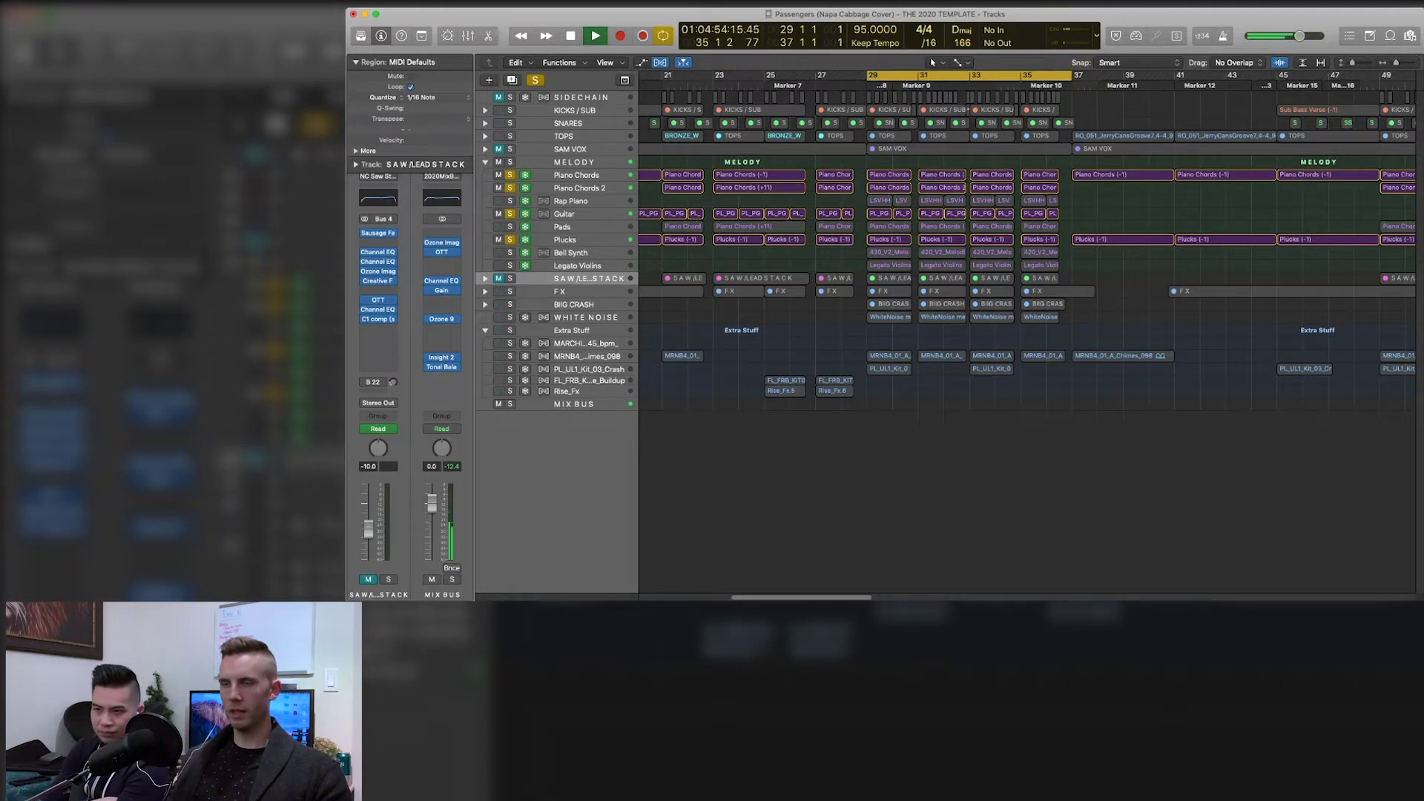
pyautogui.click(510, 252)
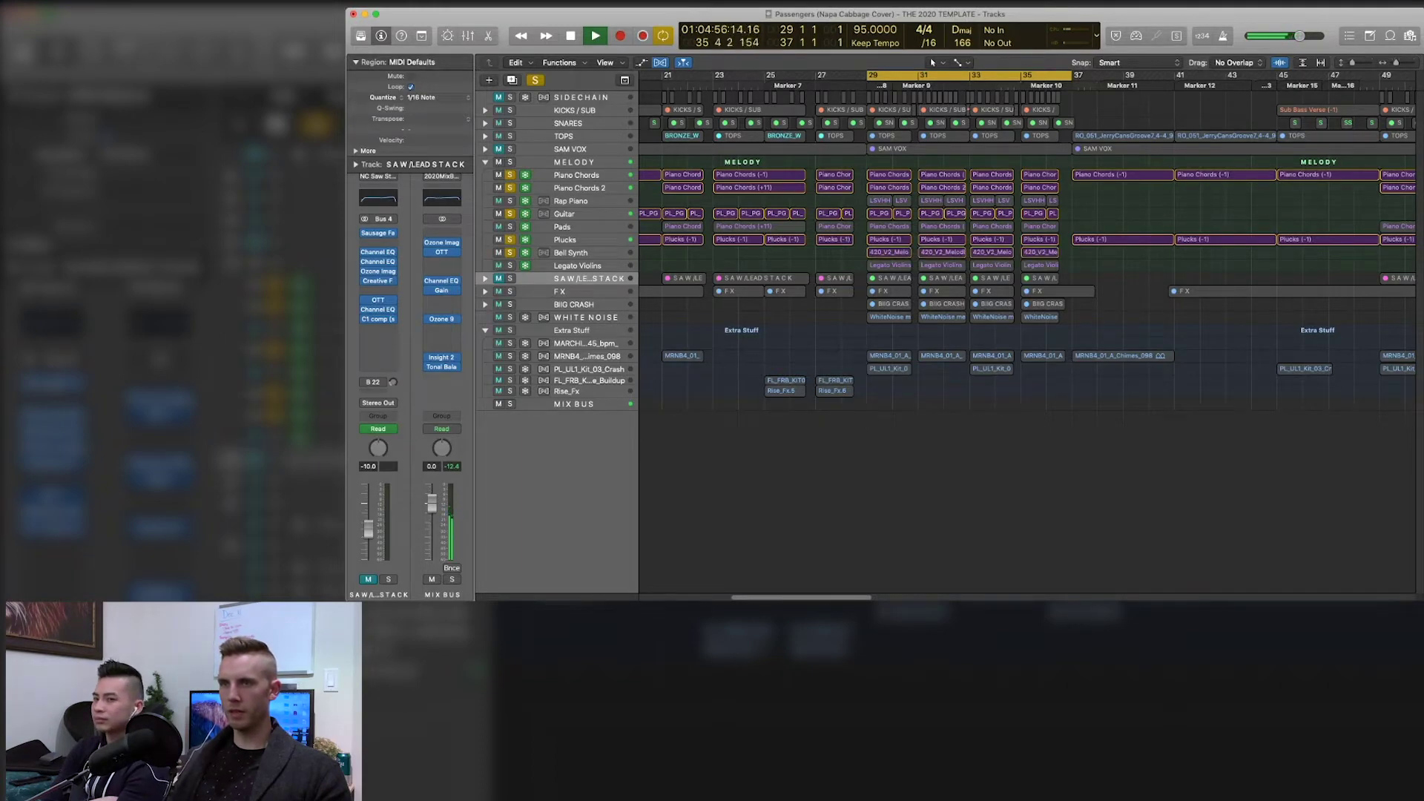
pyautogui.click(509, 239)
pyautogui.click(509, 238)
pyautogui.click(509, 226)
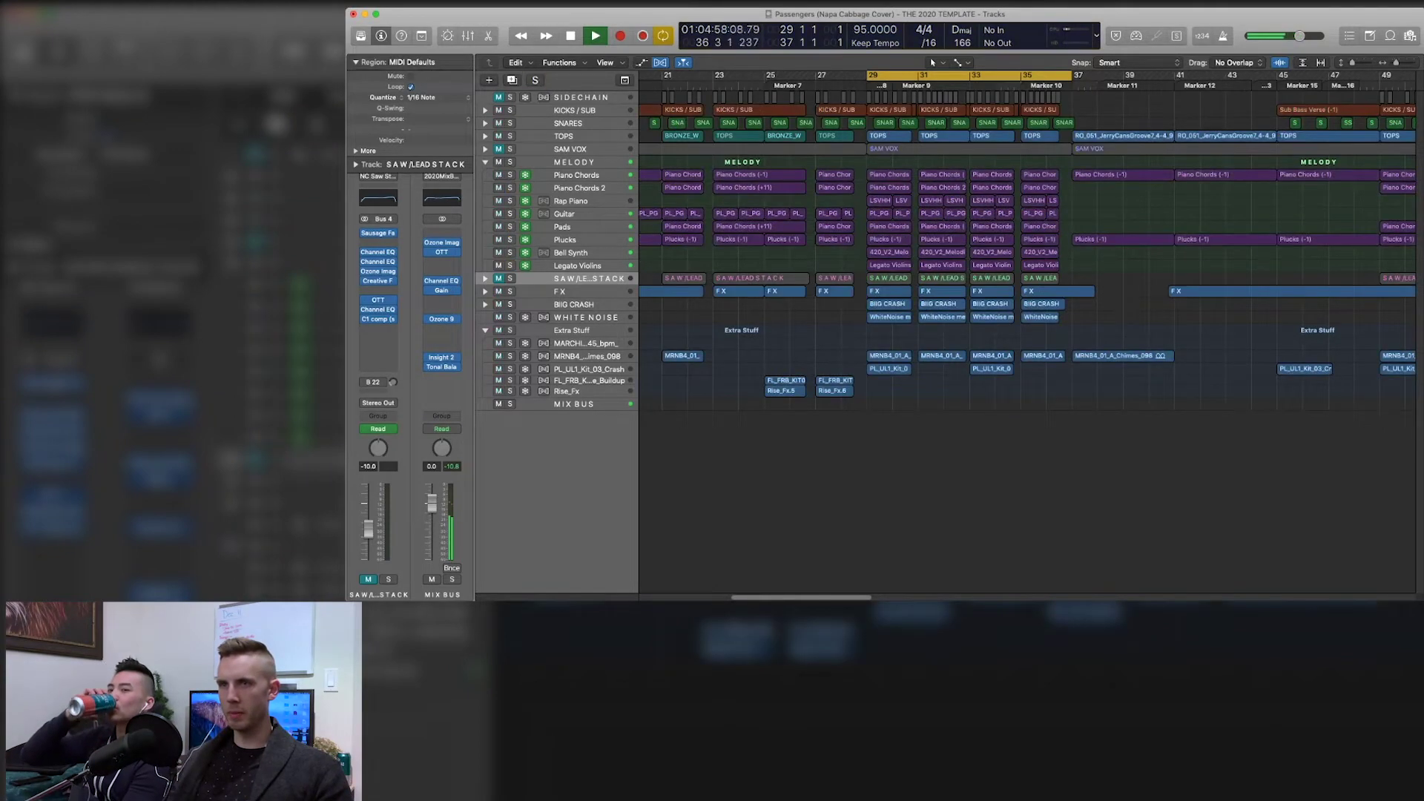
# - Listen to the Rap Piano track soloed on its own and with Piano Chords 2 added
pyautogui.click(586, 201)
pyautogui.press('s')
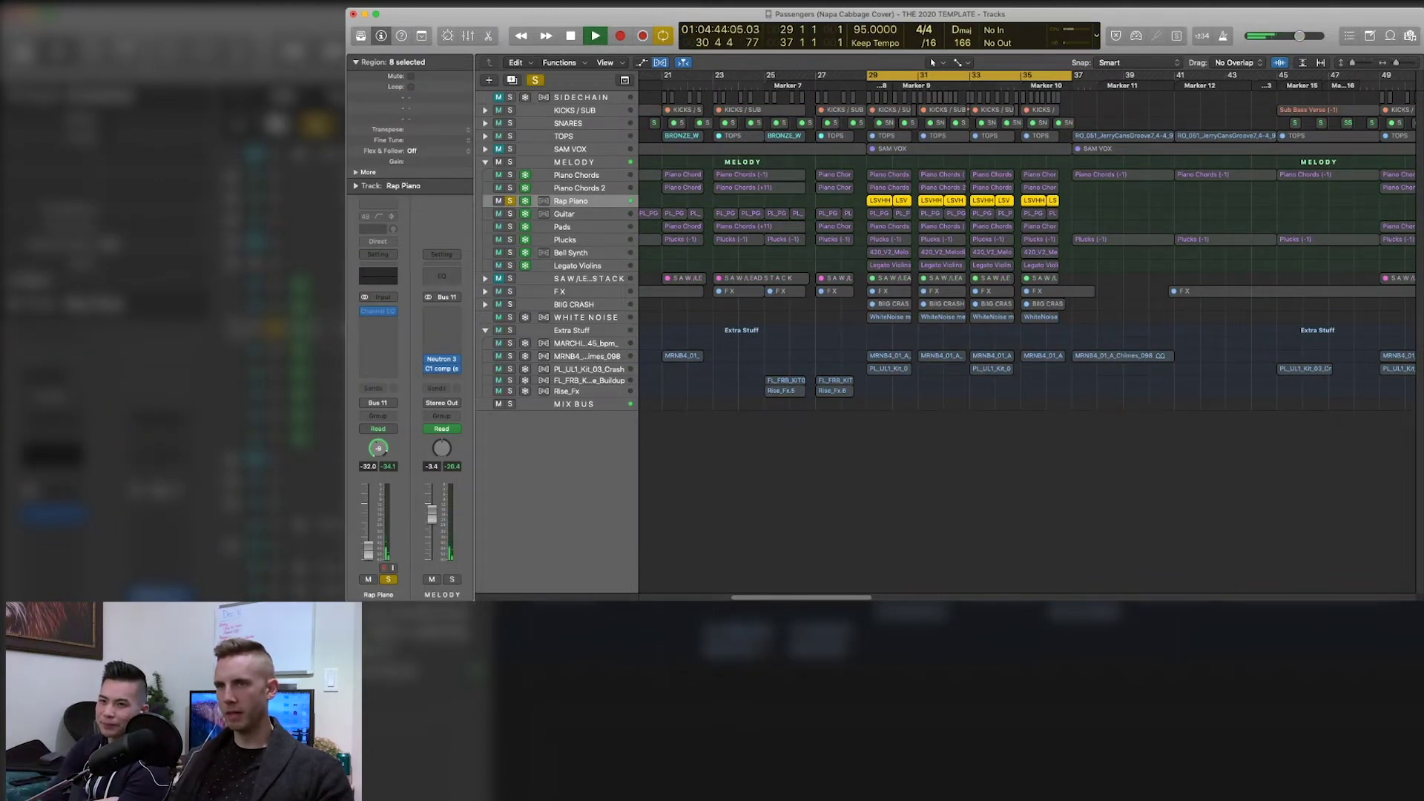
pyautogui.click(510, 187)
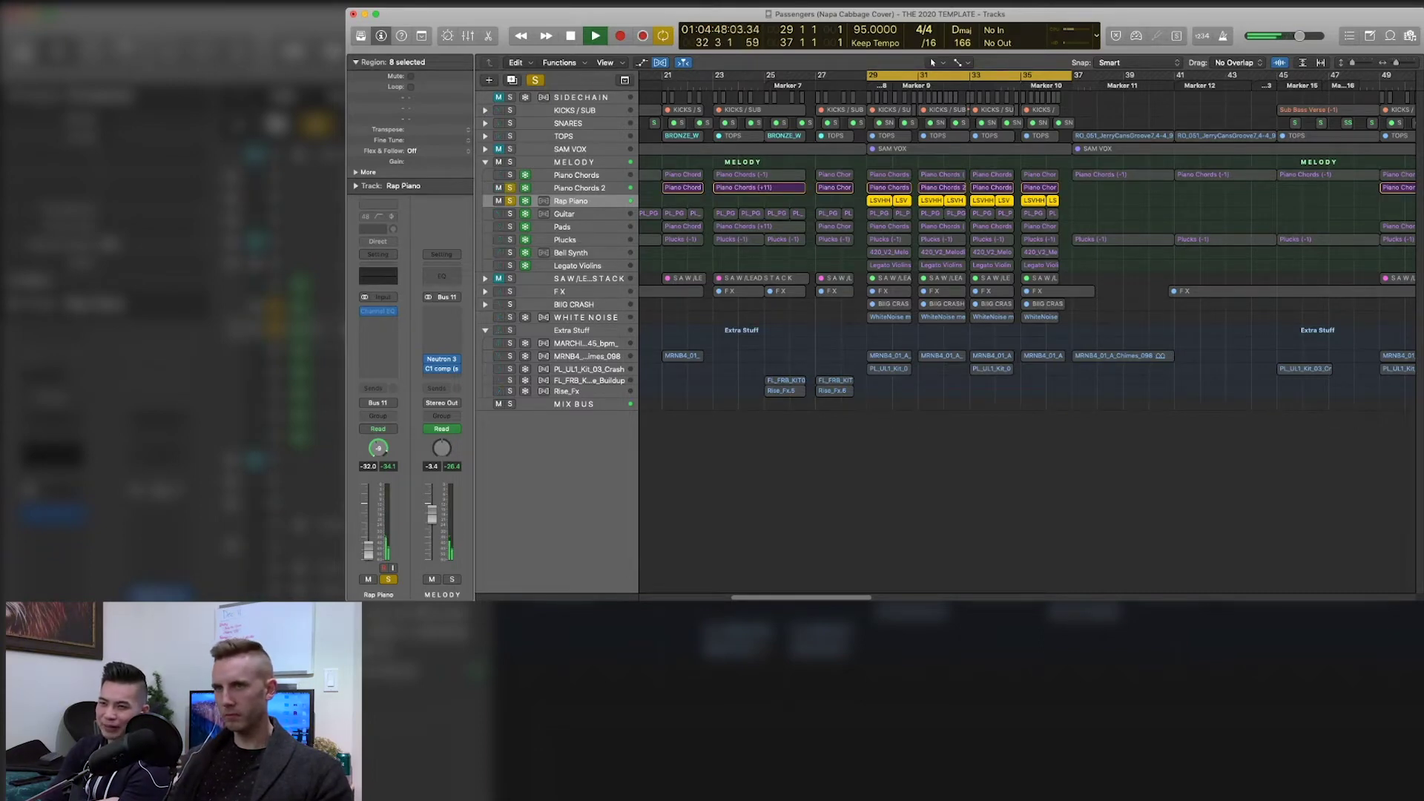
pyautogui.press('space')
# - Solo all melody tracks from Piano Chords through Legato Violins, leaving out the SAW/LEAD STACK, and play the loop
pyautogui.moveTo(510, 174); pyautogui.dragTo(509, 278)
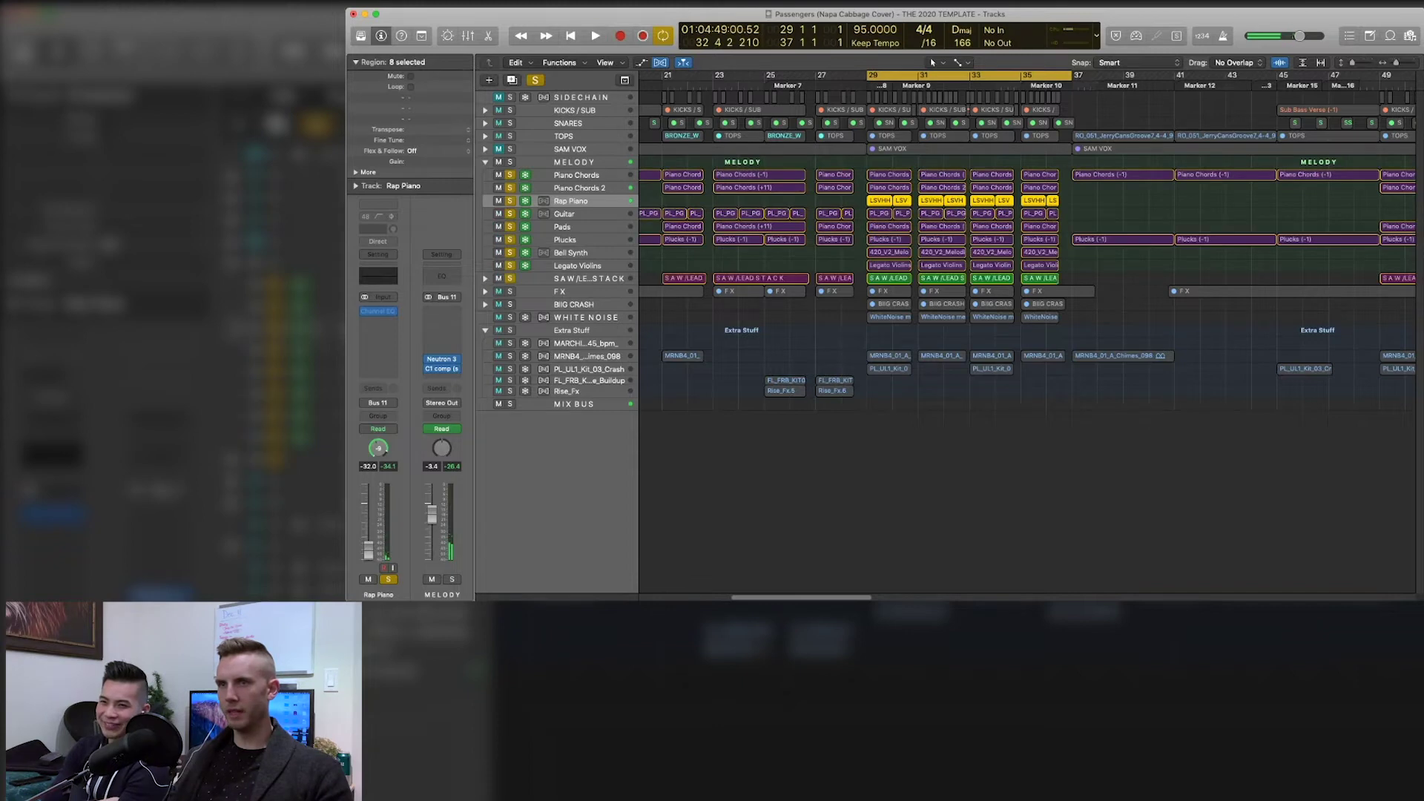
pyautogui.click(510, 278)
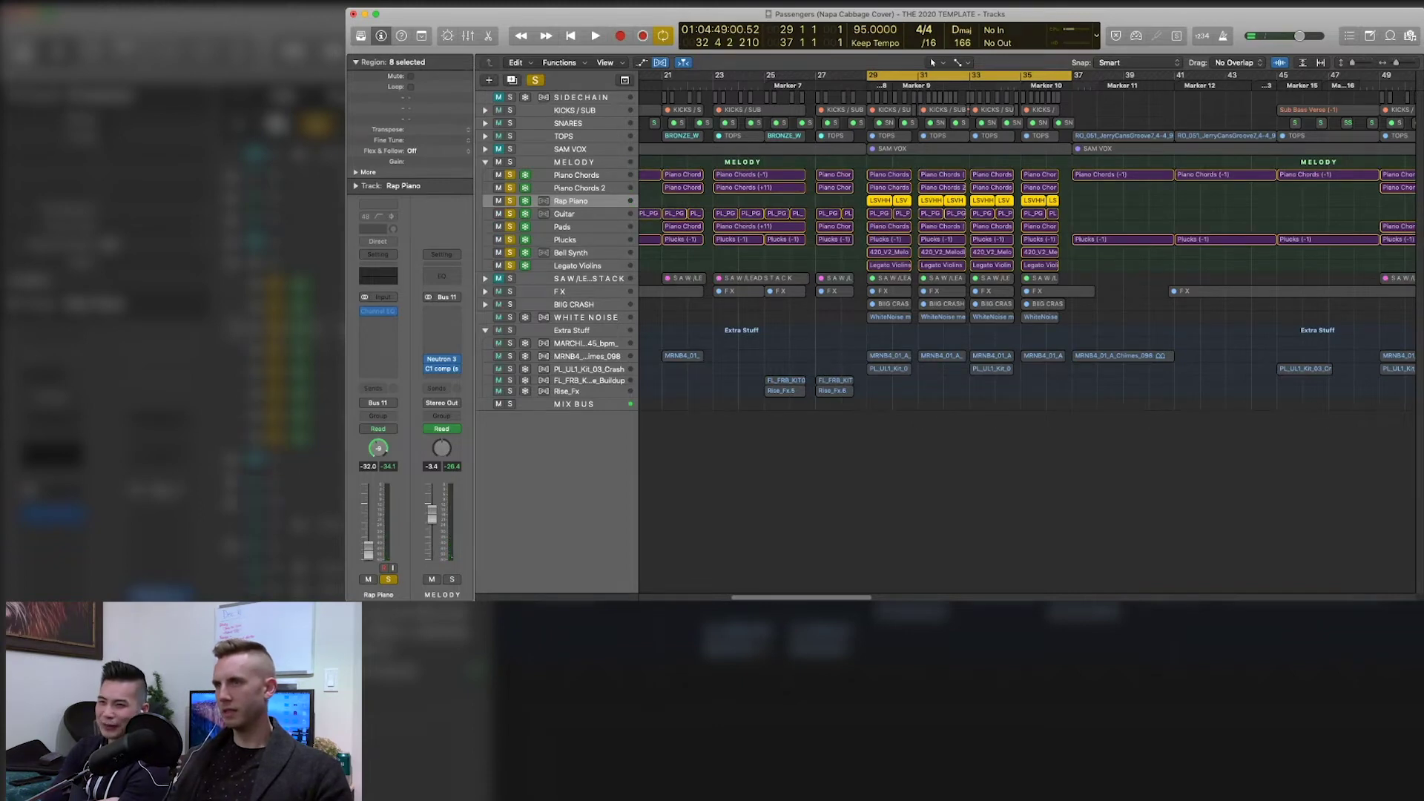
pyautogui.press('space')
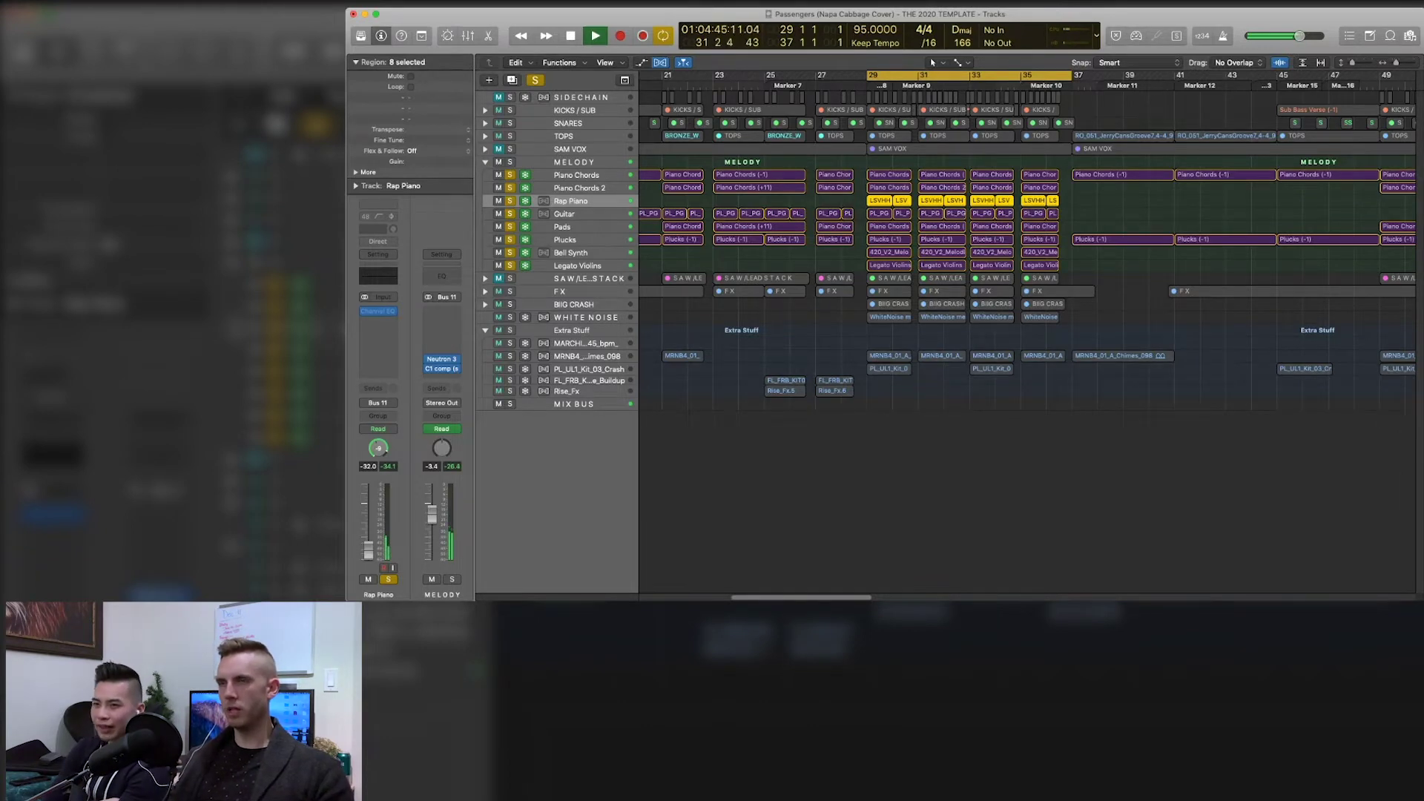
# - Select the SIDECHAIN track's regions between bars 29 and 37 and play the loop with the melody tracks soloed
pyautogui.moveTo(1066, 98); pyautogui.dragTo(865, 98)
pyautogui.press('space')
pyautogui.press('space')
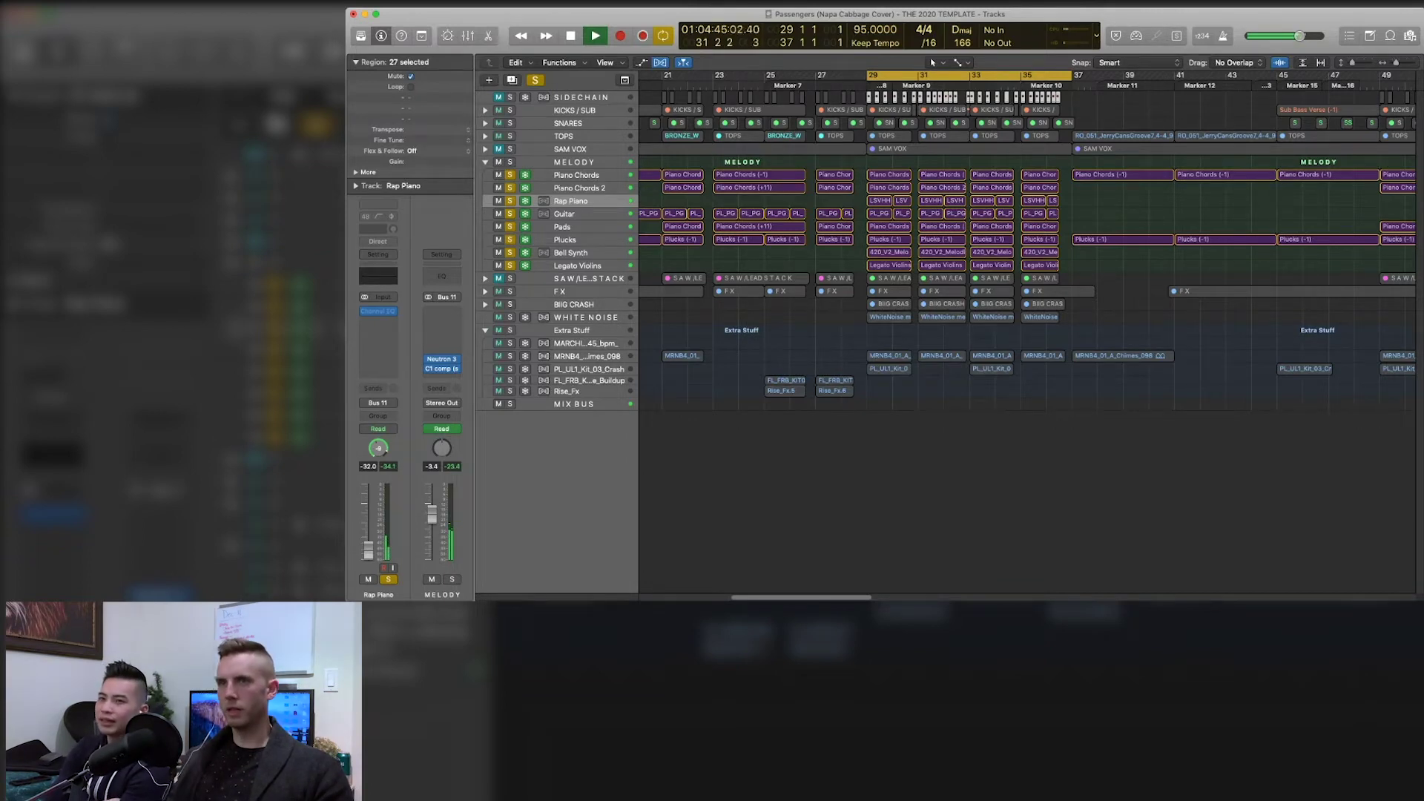
pyautogui.press('space')
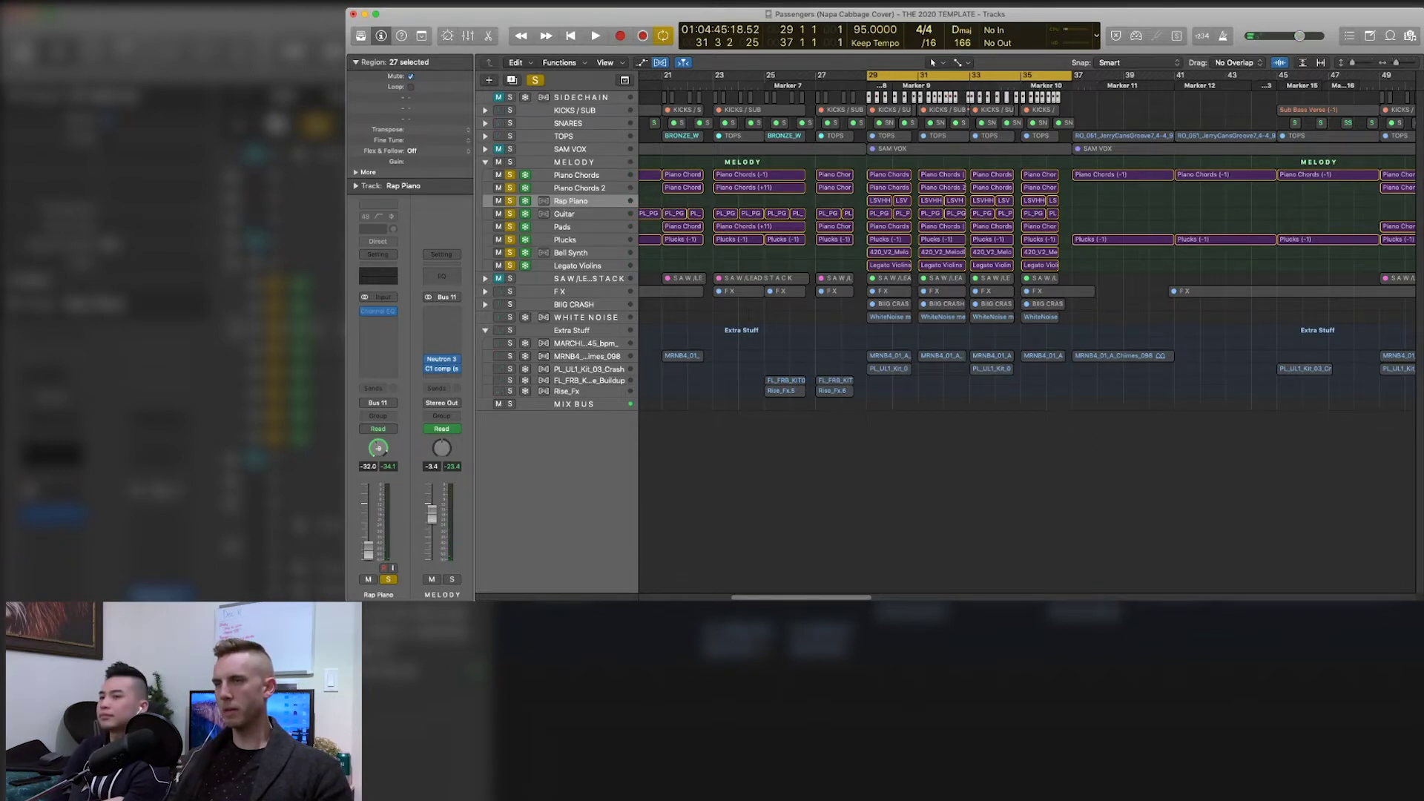
pyautogui.hscroll(-3, 1027, 333)
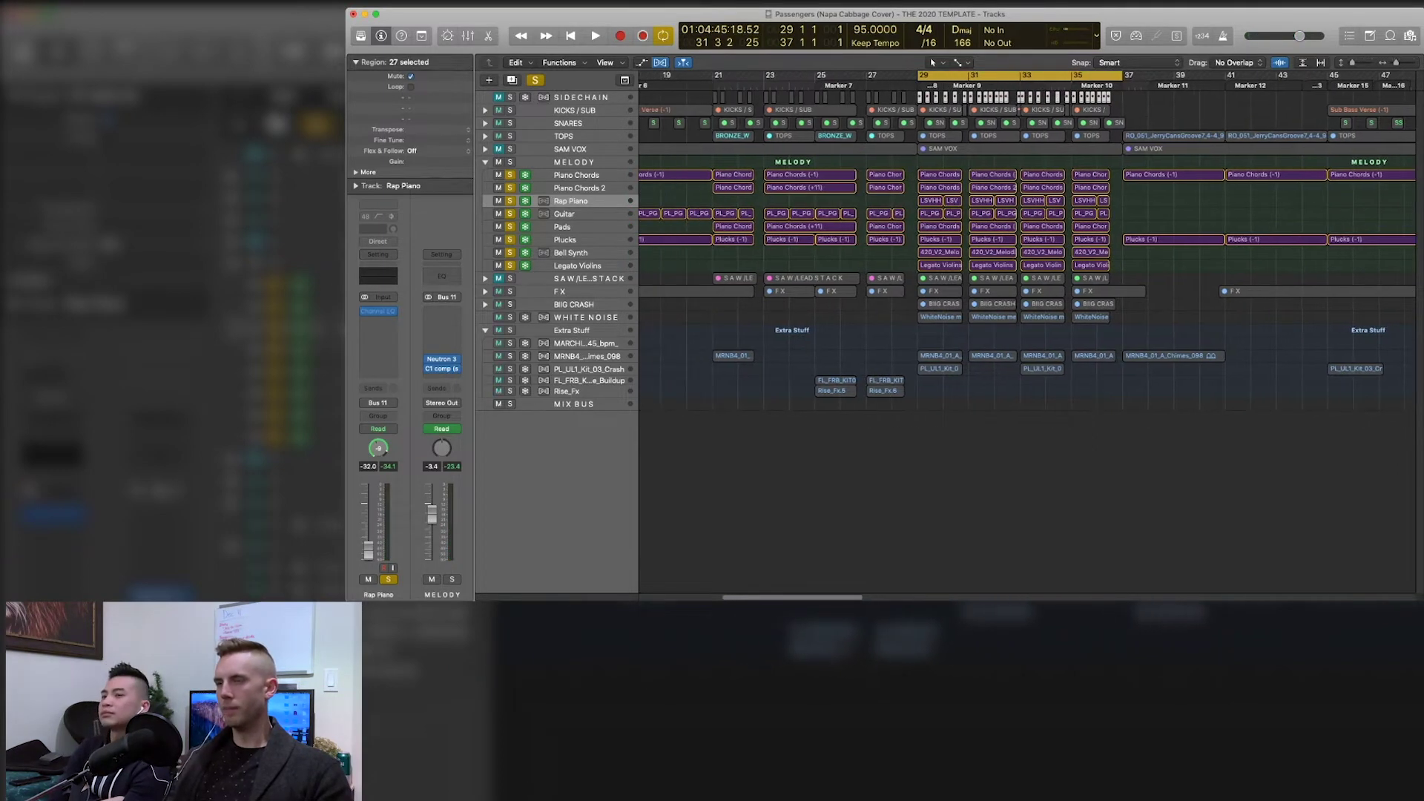
pyautogui.hscroll(-8, 1027, 334)
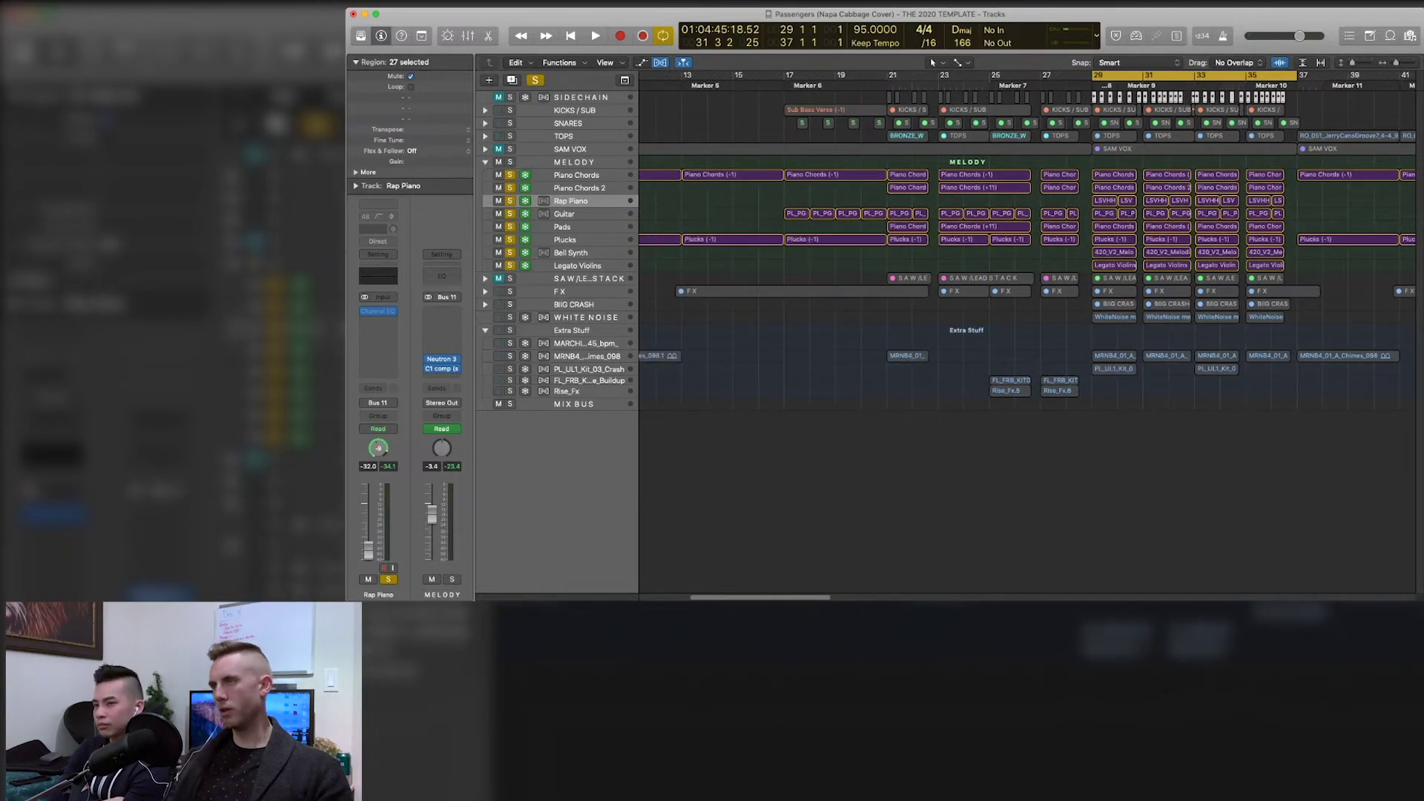
pyautogui.hscroll(-12, 1027, 334)
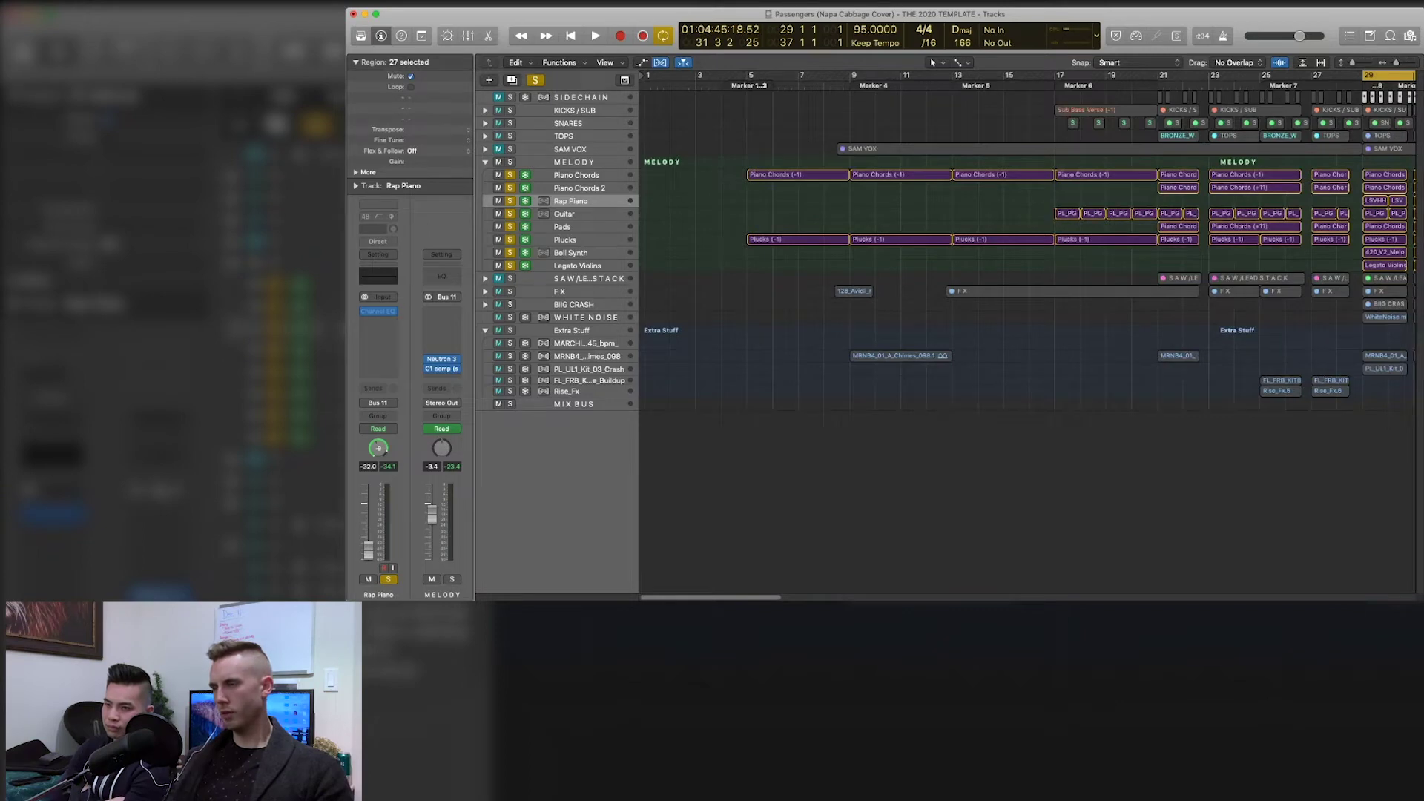
# - Expand the SAW/LEAD STACK to show its layers and clear the region selection in the arrangement
pyautogui.hscroll(12, 1027, 333)
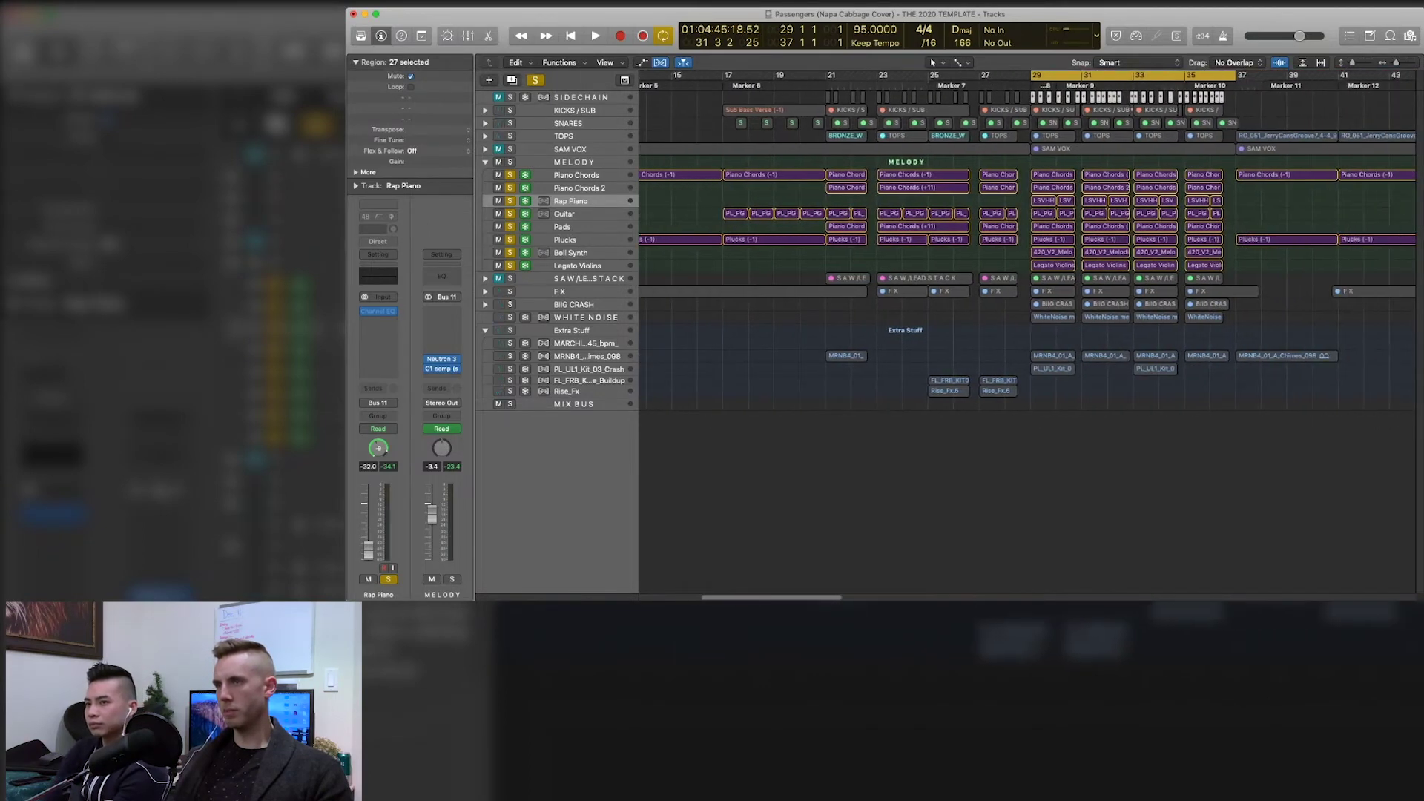
pyautogui.hscroll(5, 1027, 252)
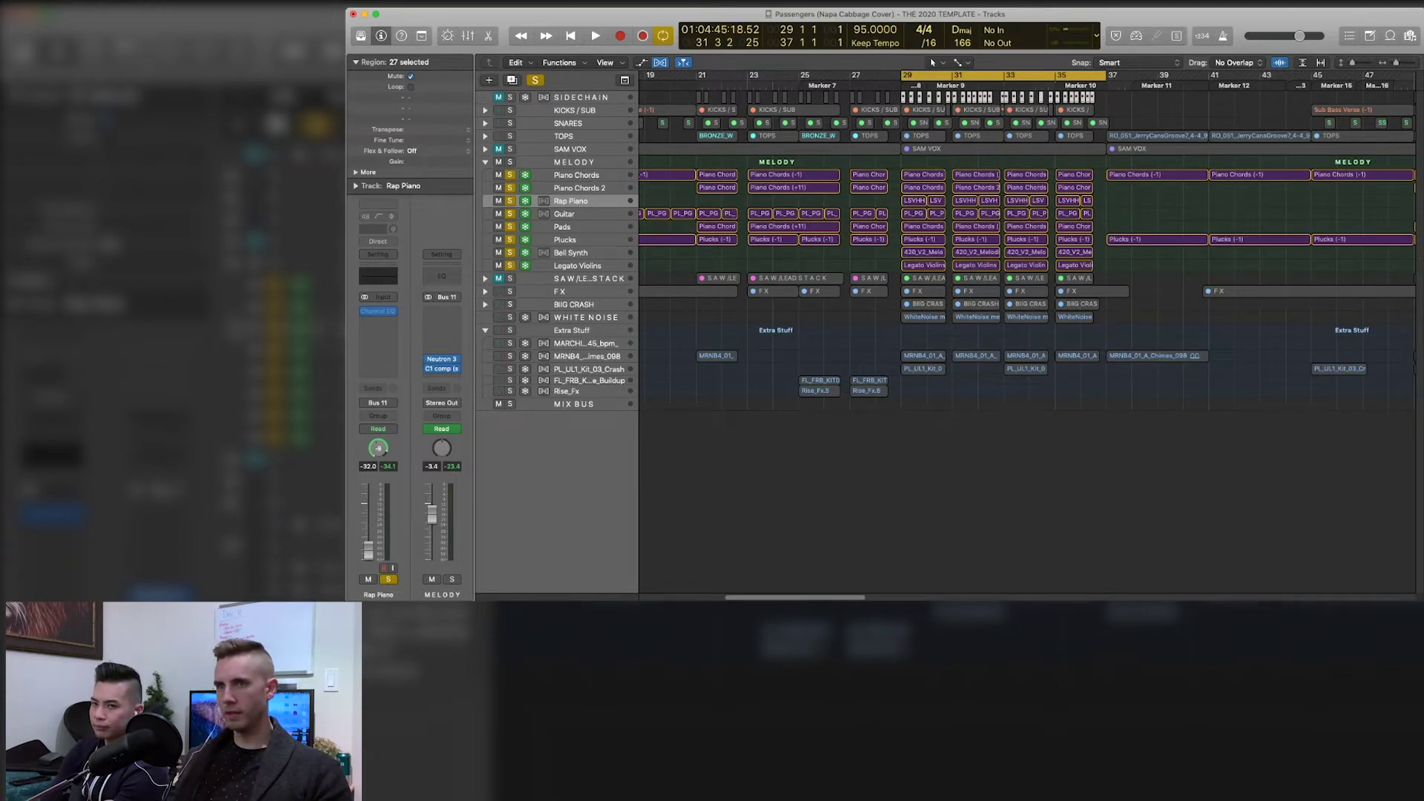
pyautogui.click(589, 278)
pyautogui.click(485, 278)
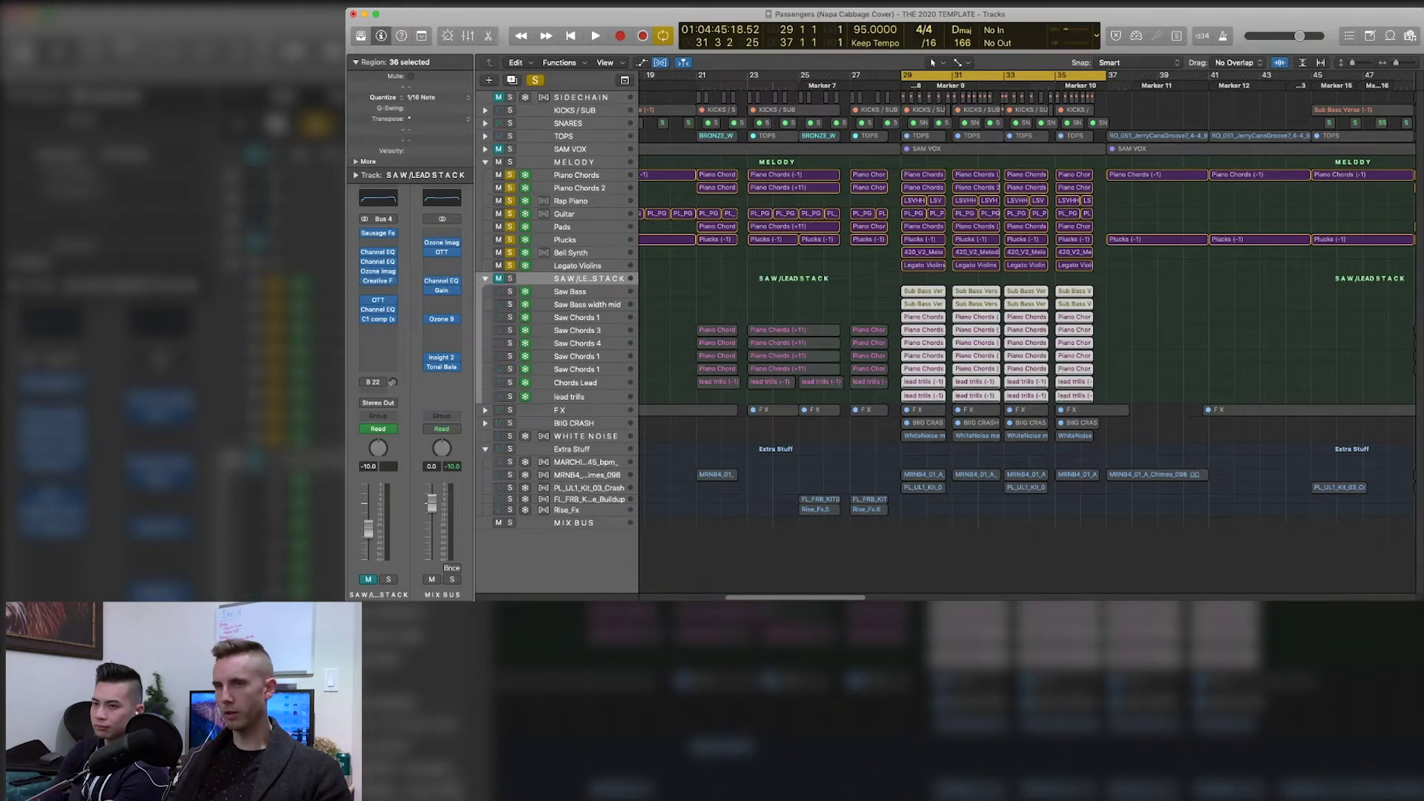
pyautogui.click(485, 279)
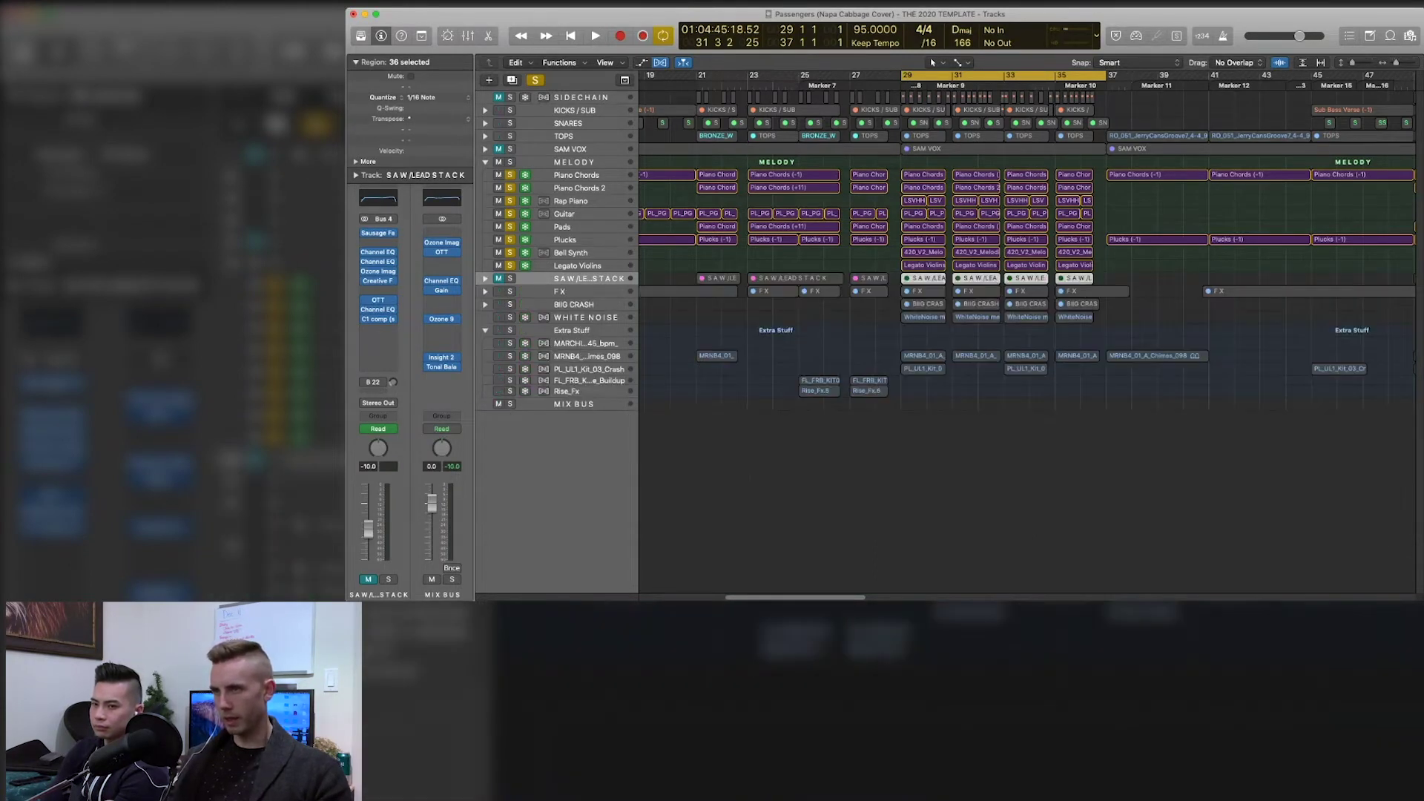
pyautogui.click(750, 477)
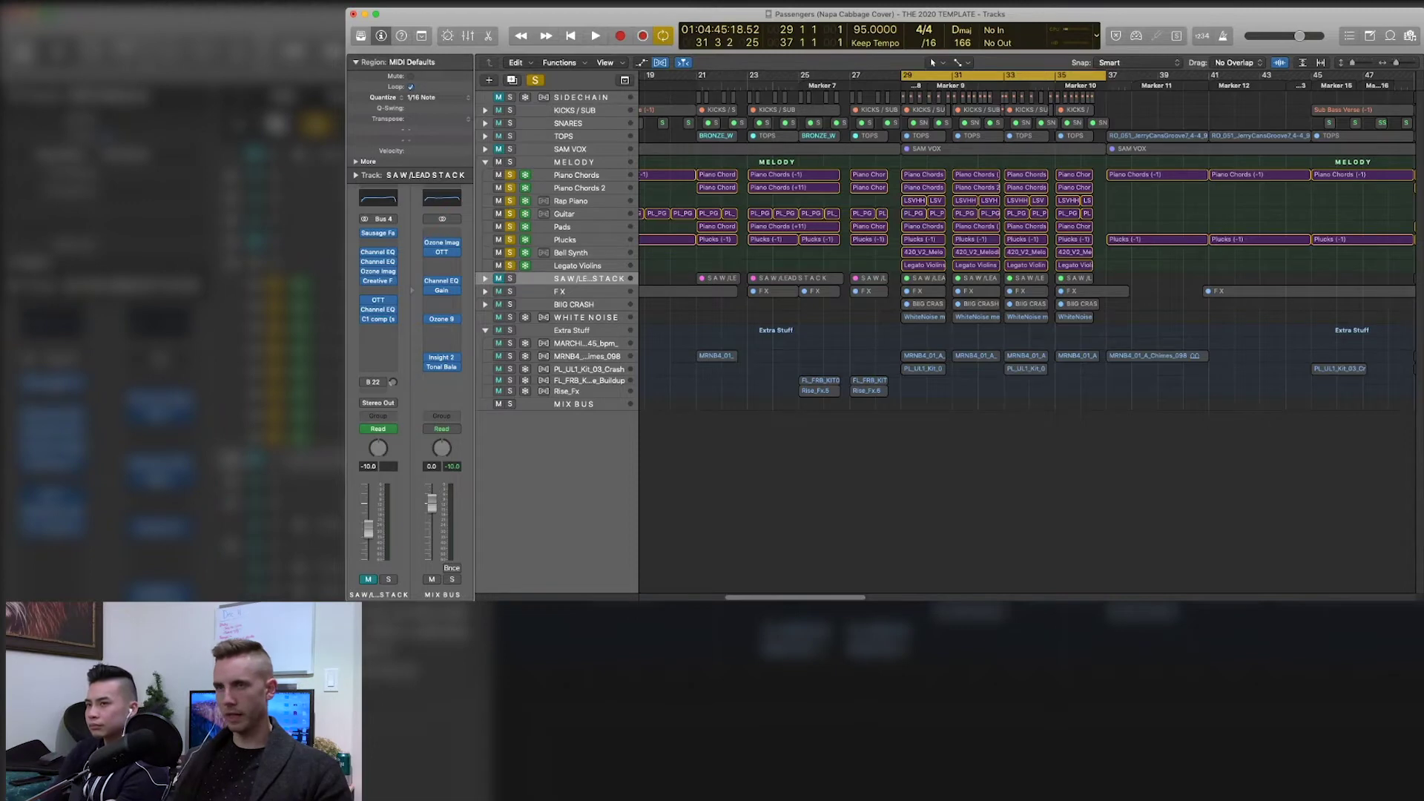
pyautogui.click(485, 278)
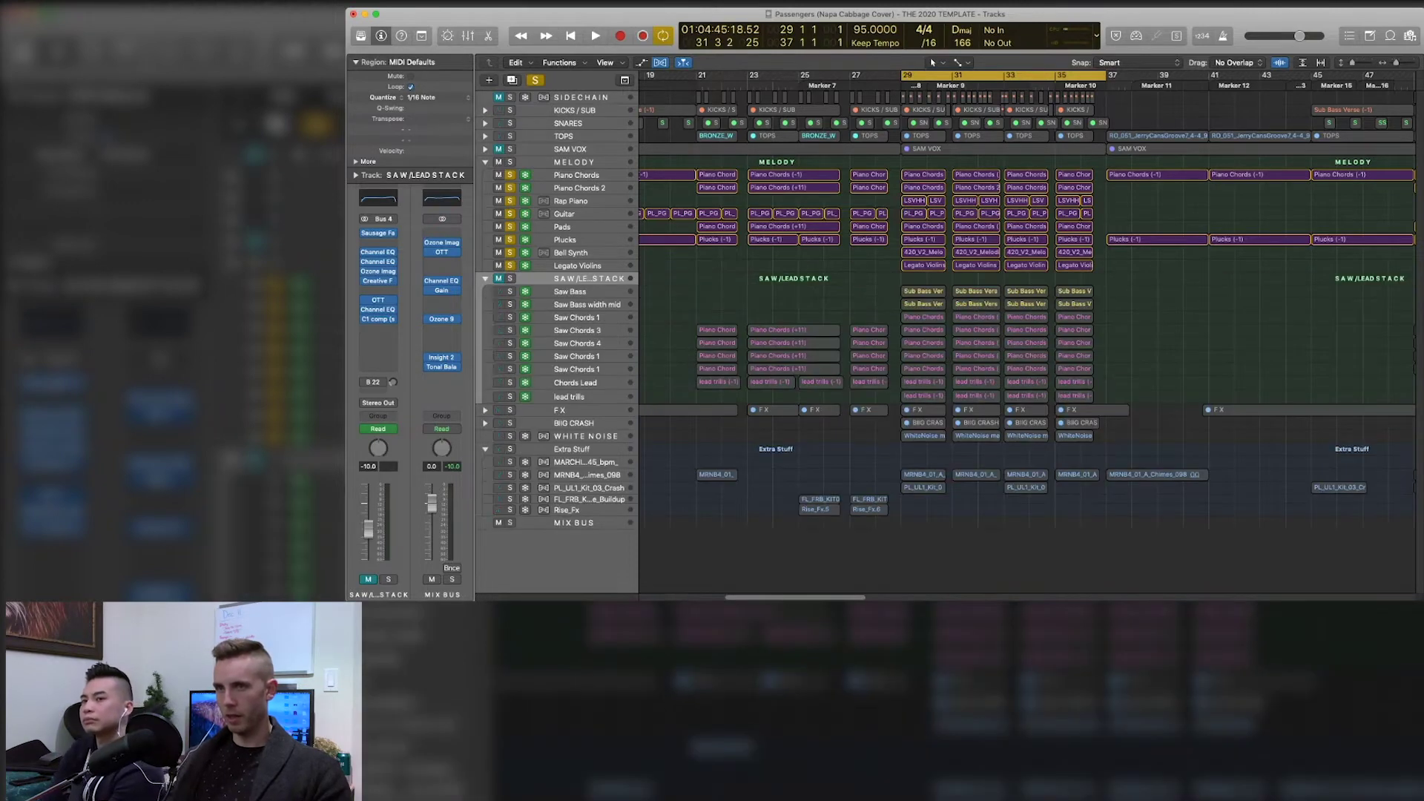
# - Move the solo from all the melody tracks to the SAW/LEAD STACK, and clear that solo again
pyautogui.moveTo(509, 265); pyautogui.dragTo(509, 175)
pyautogui.click(509, 278)
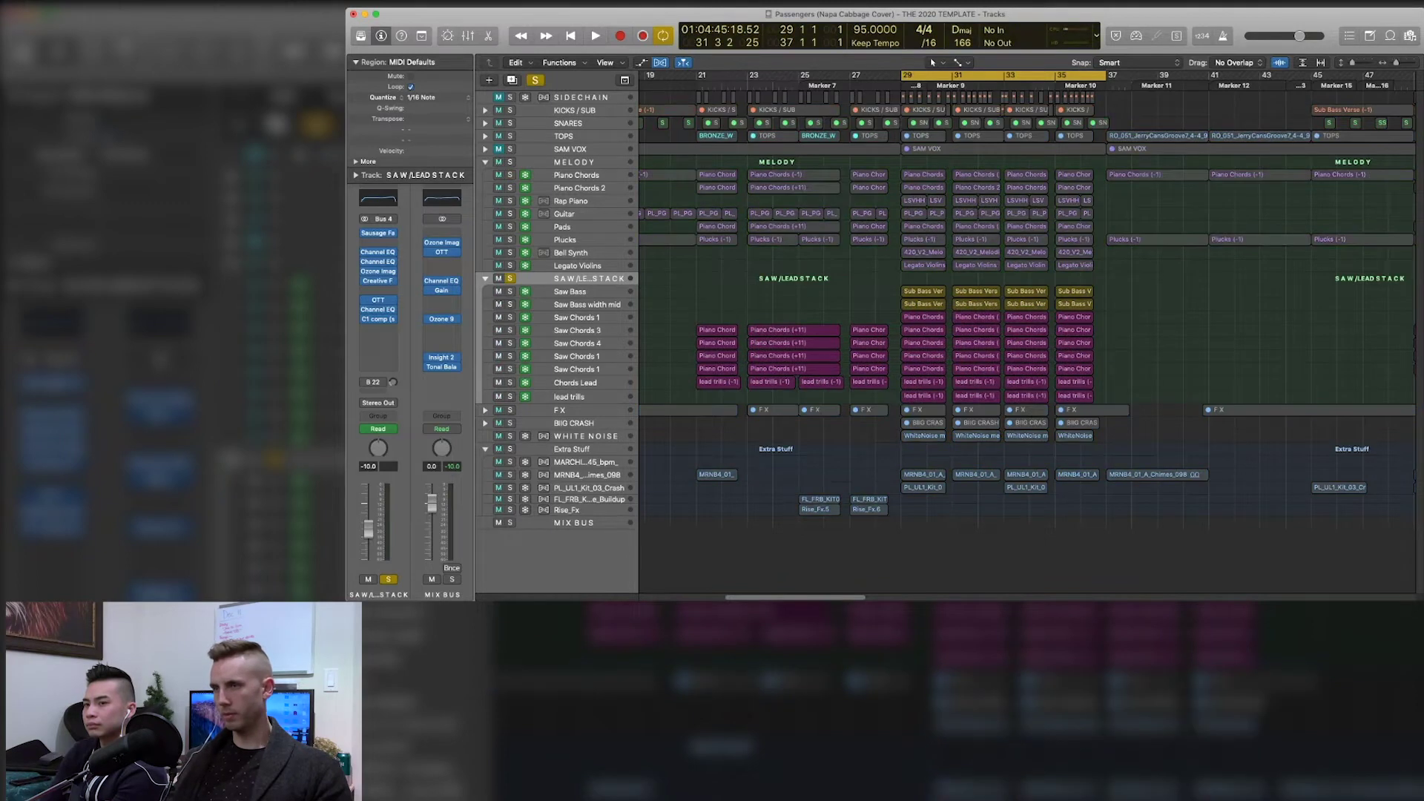
pyautogui.hscroll(3, 1027, 296)
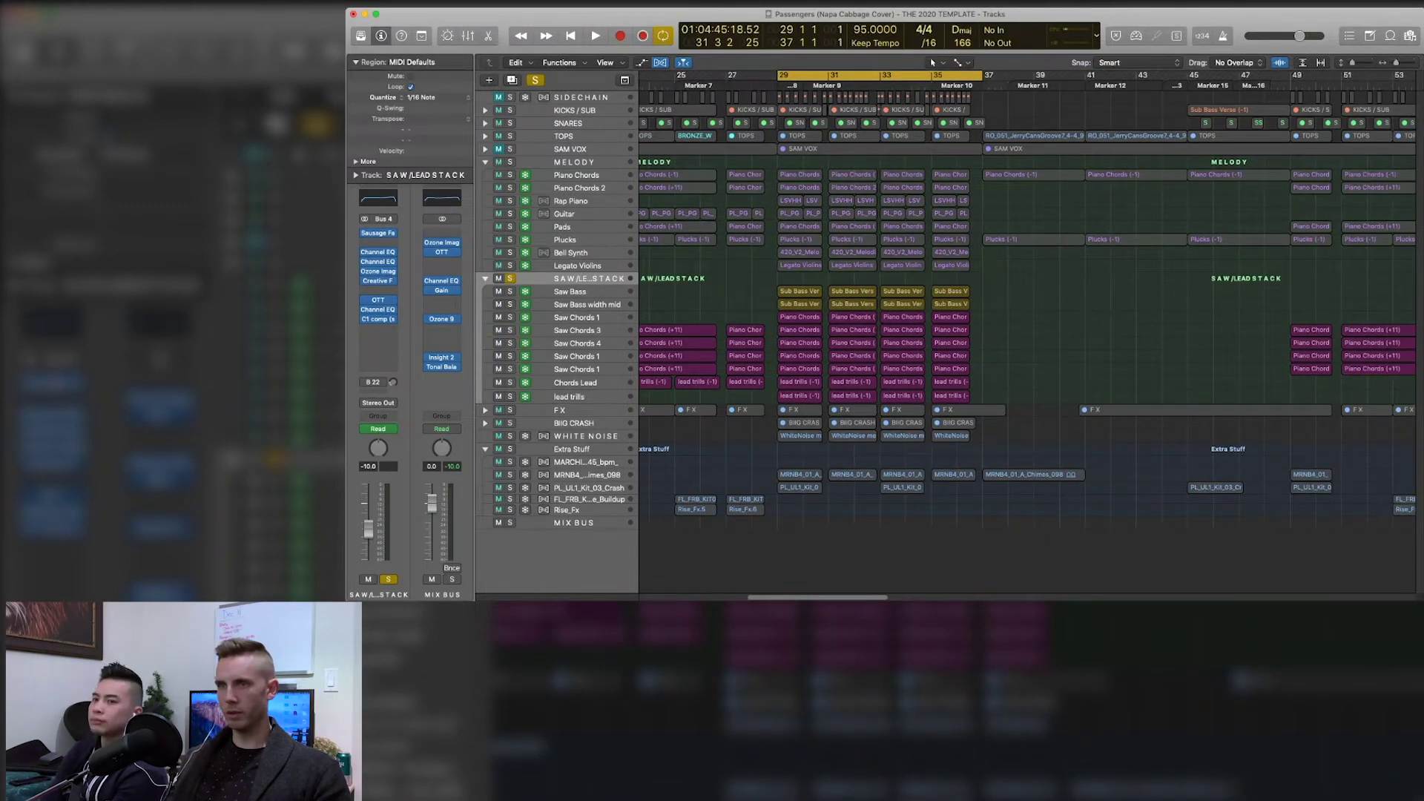
pyautogui.press('s')
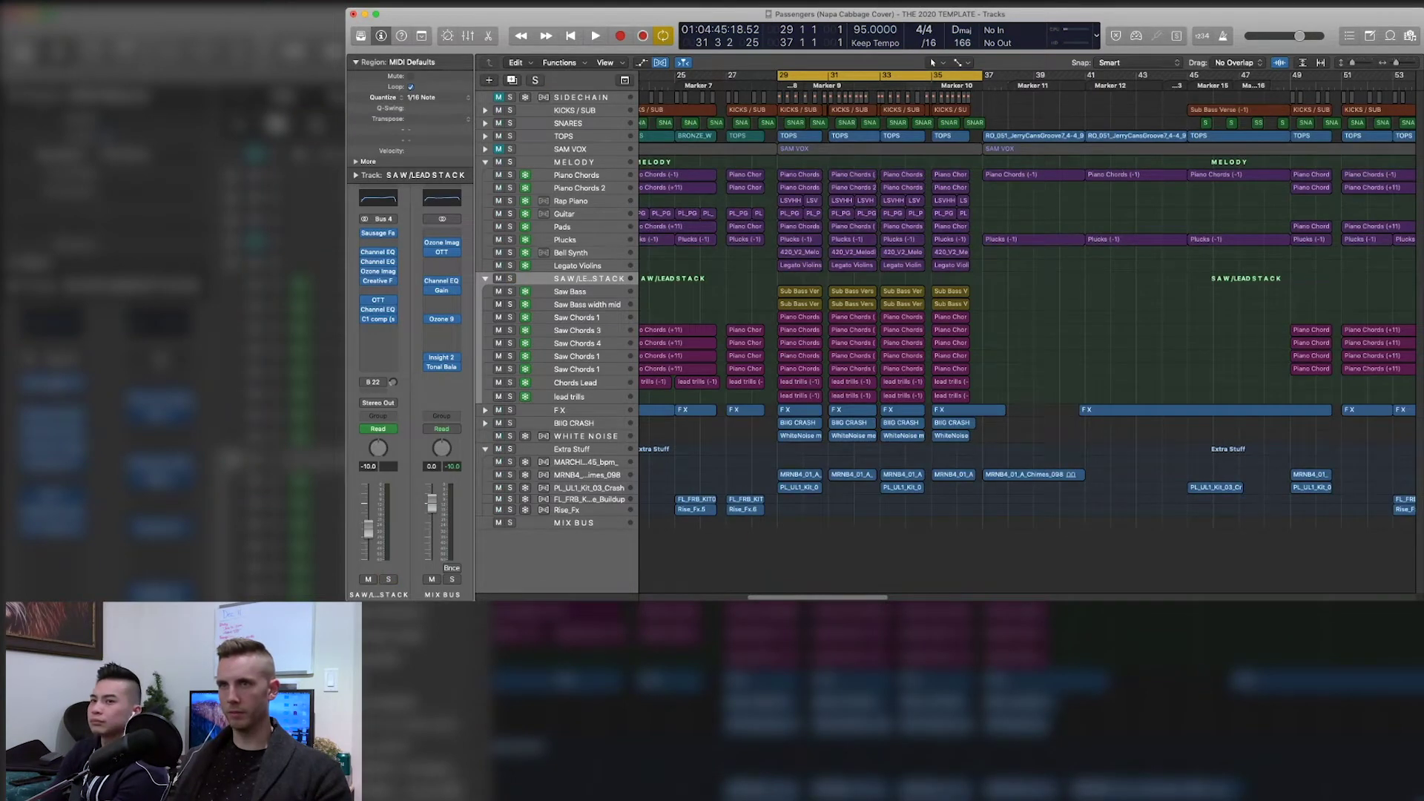
# - Expand the KICKS/SUB stack and listen to its Sub Bass track soloed in the loop
pyautogui.click(485, 110)
pyautogui.click(586, 148)
pyautogui.click(586, 162)
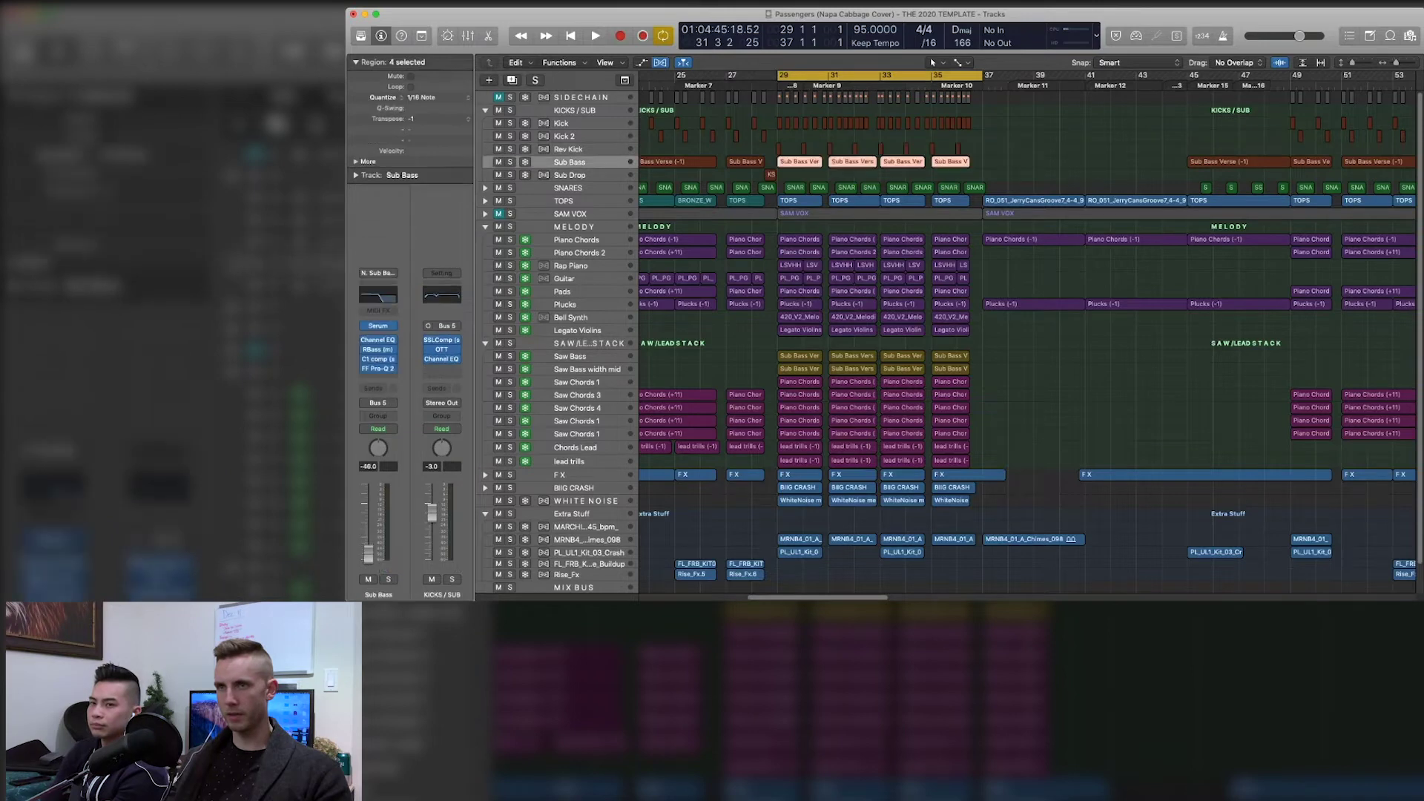
pyautogui.press('s')
pyautogui.press('space')
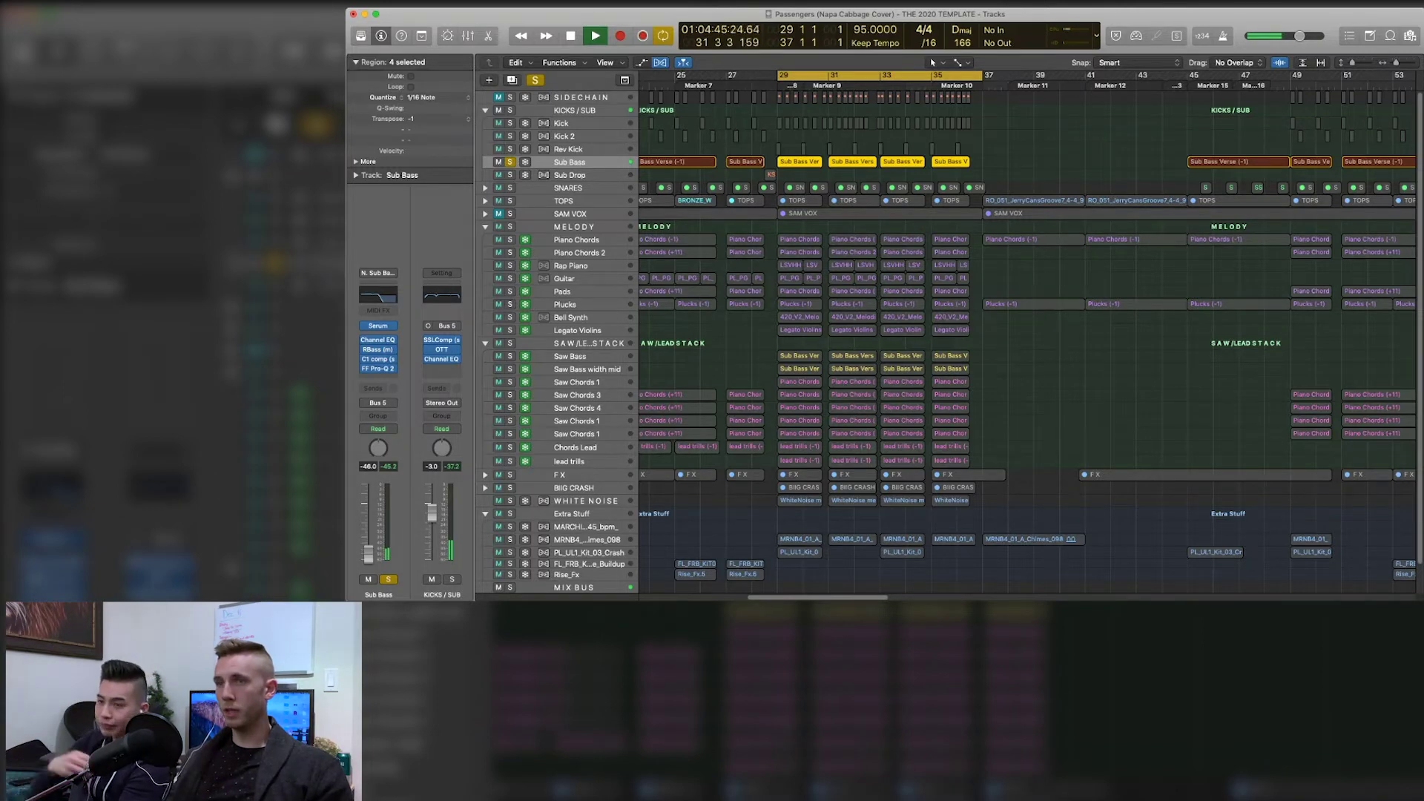
pyautogui.press('space')
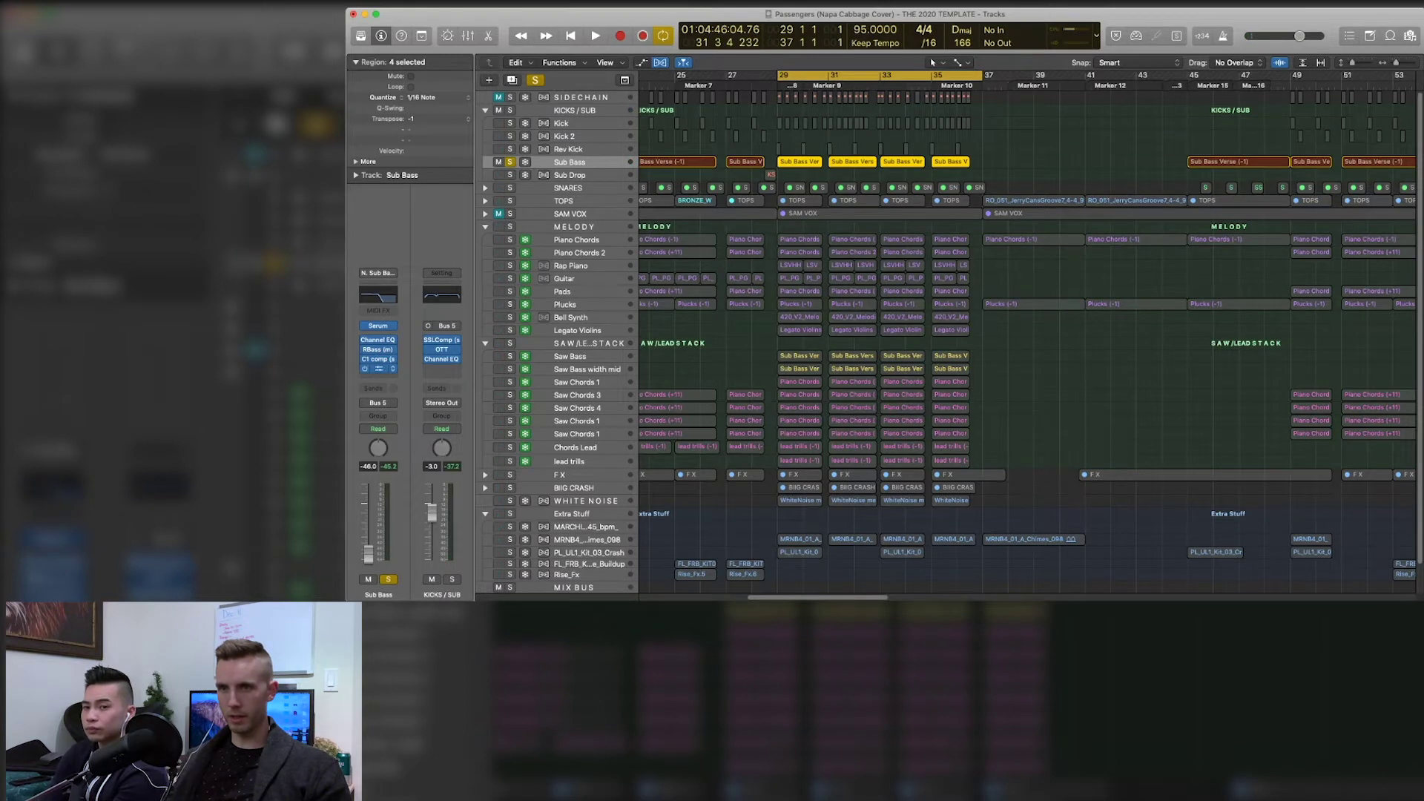
pyautogui.click(377, 368)
pyautogui.press('y')
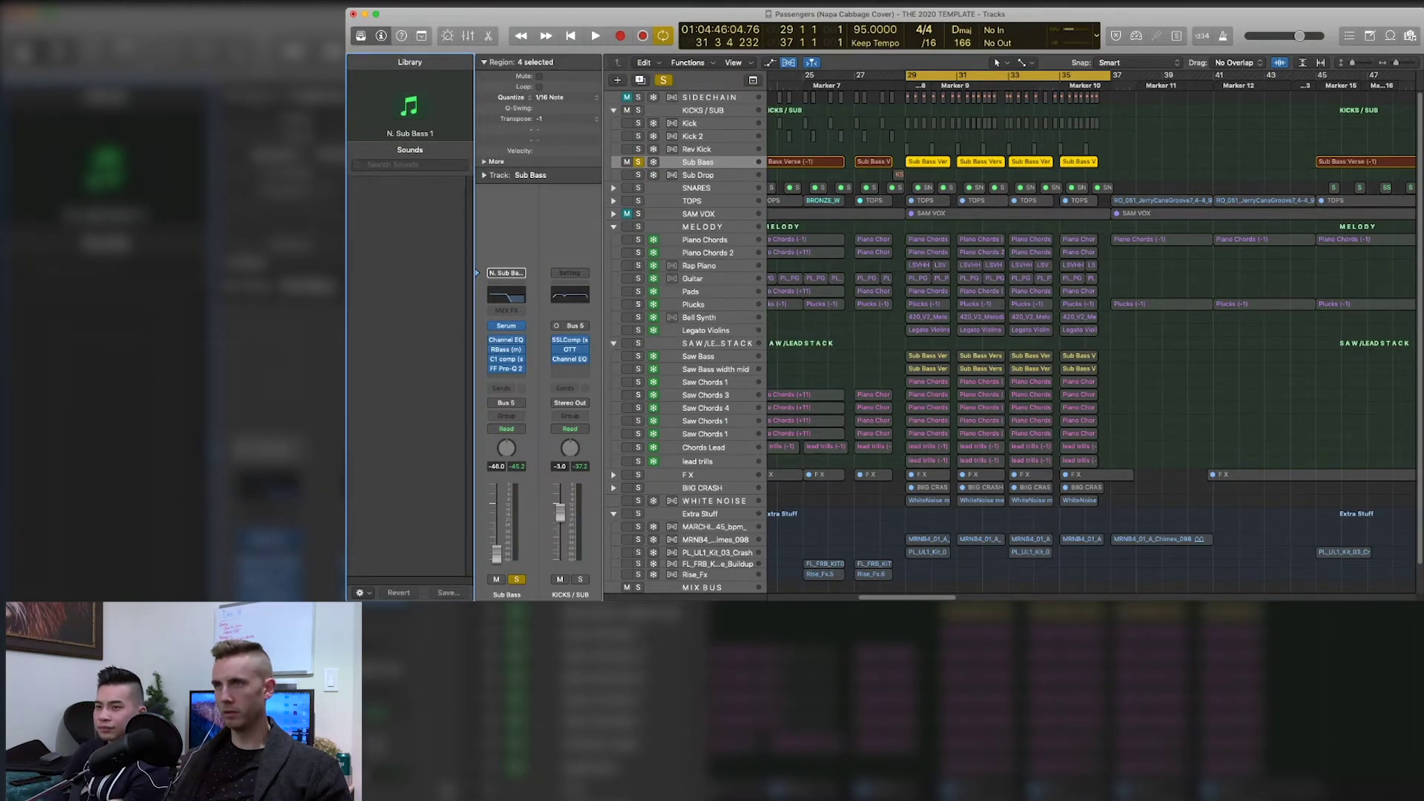
pyautogui.press('y')
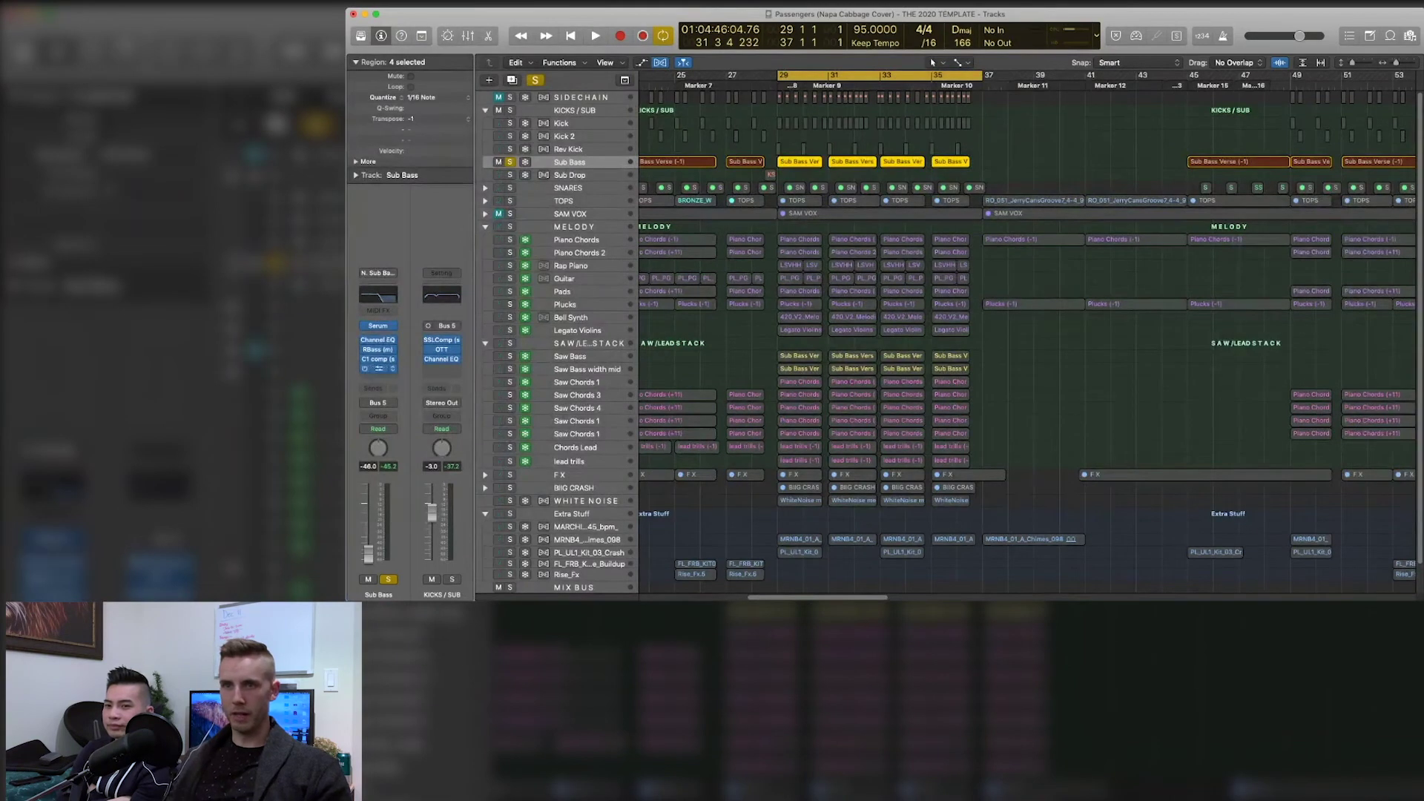
pyautogui.click(378, 339)
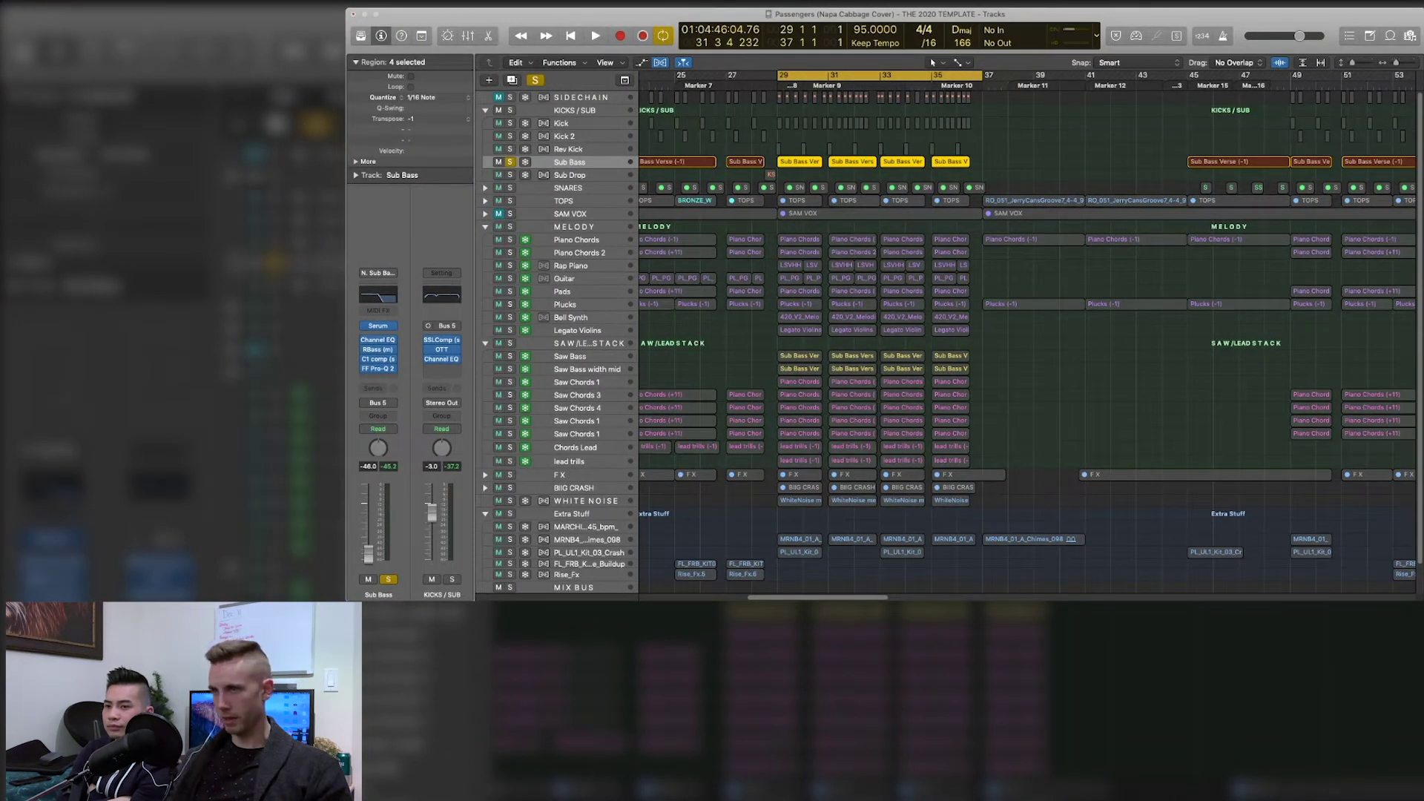
# - Replay the loop between bars 29 and 37 with only the Sub Bass track soloed
pyautogui.press('space')
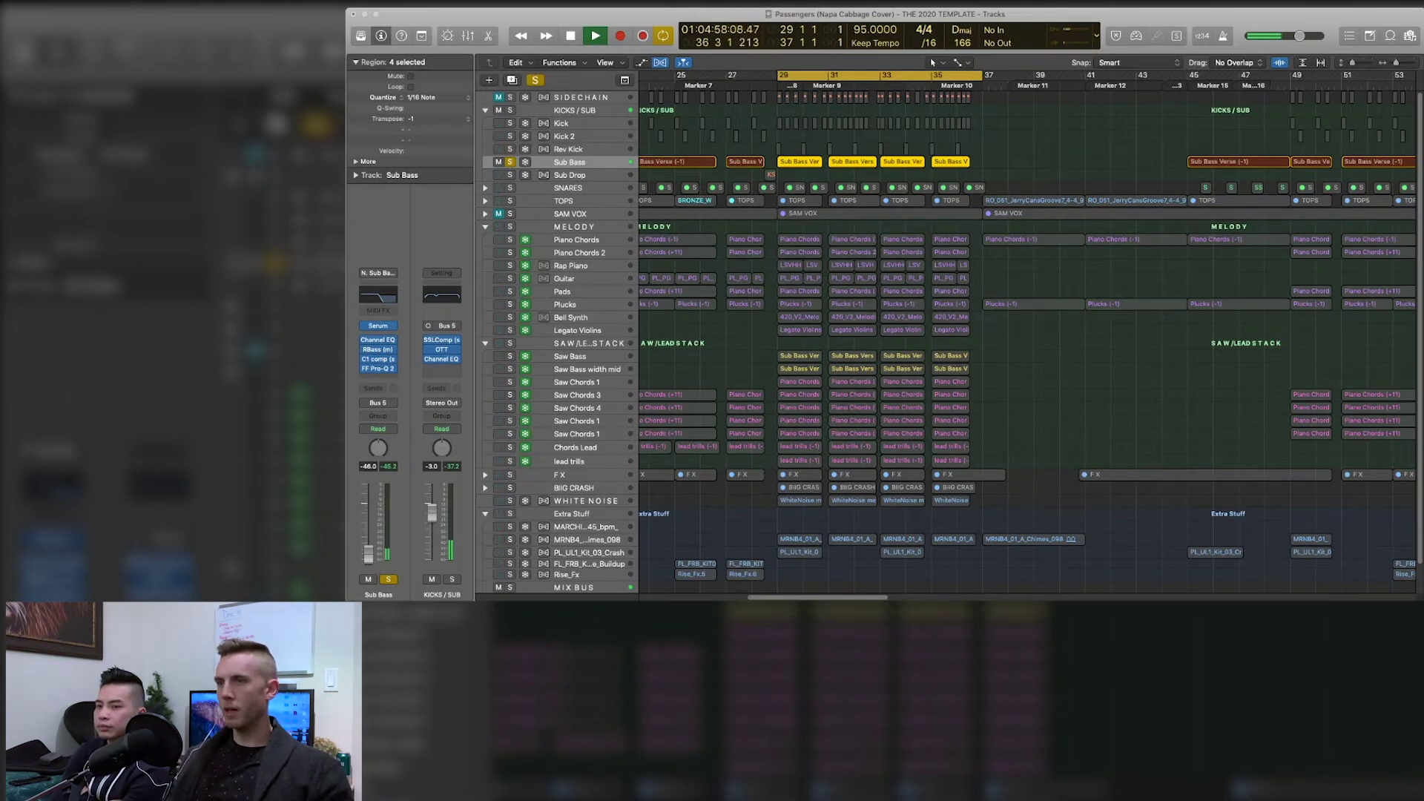
pyautogui.press('space')
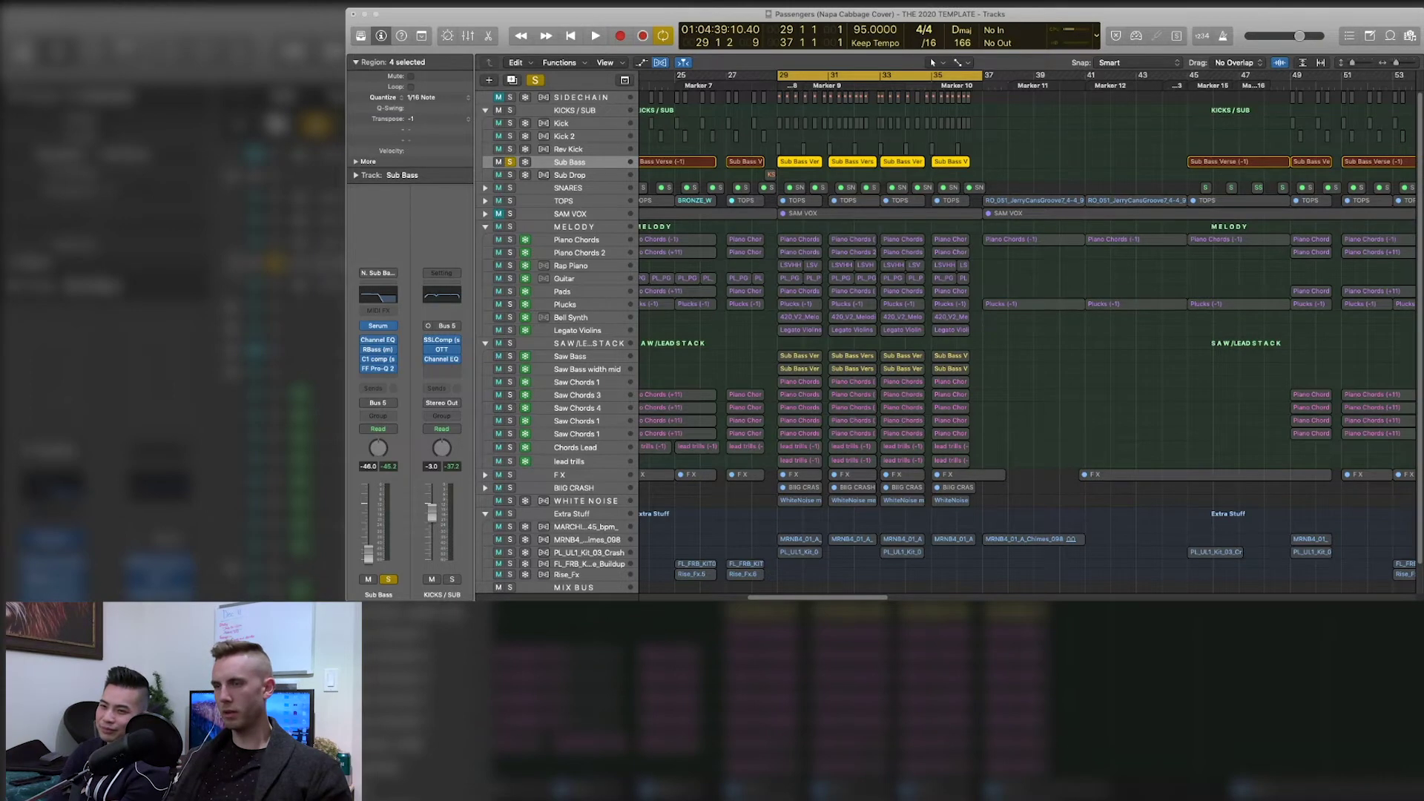
pyautogui.press('space')
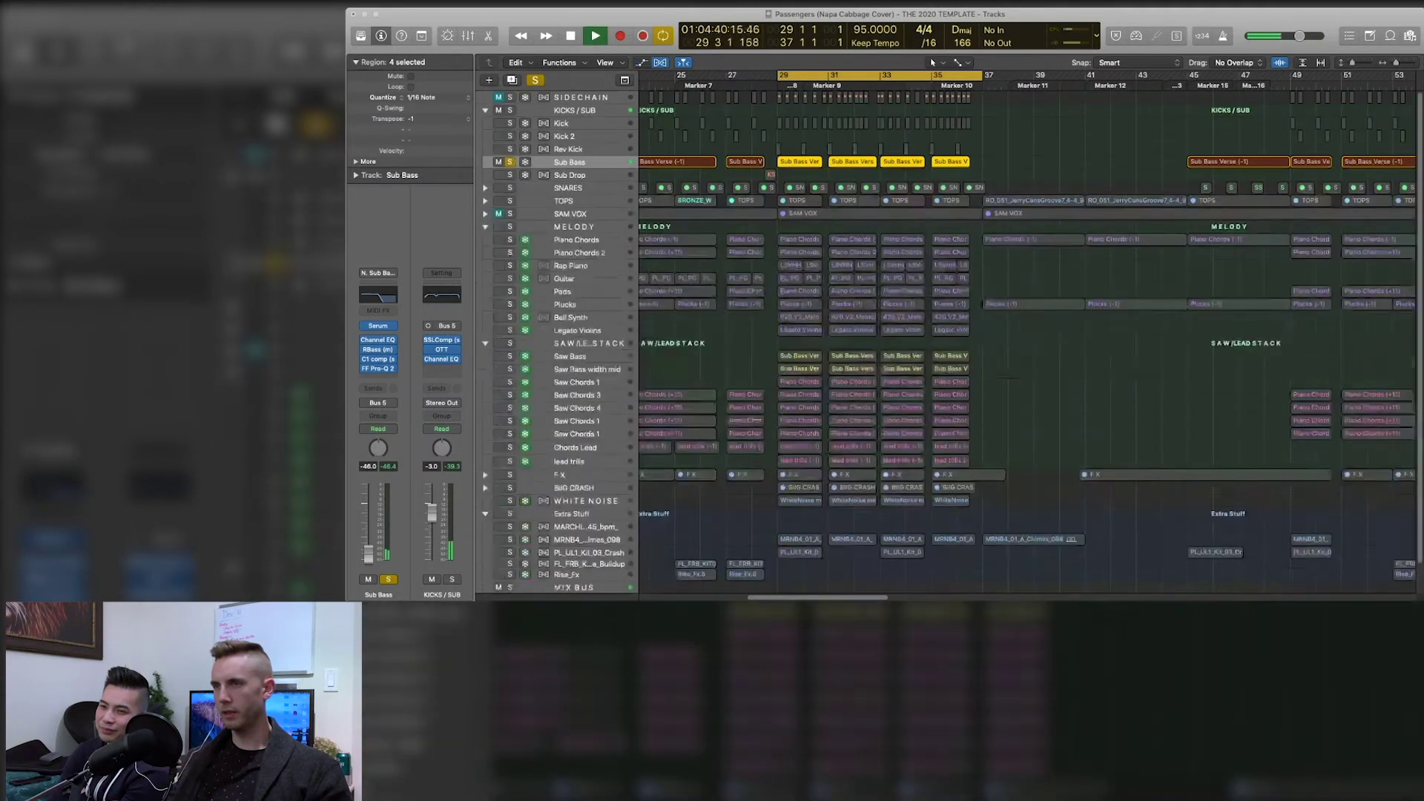
pyautogui.press('space')
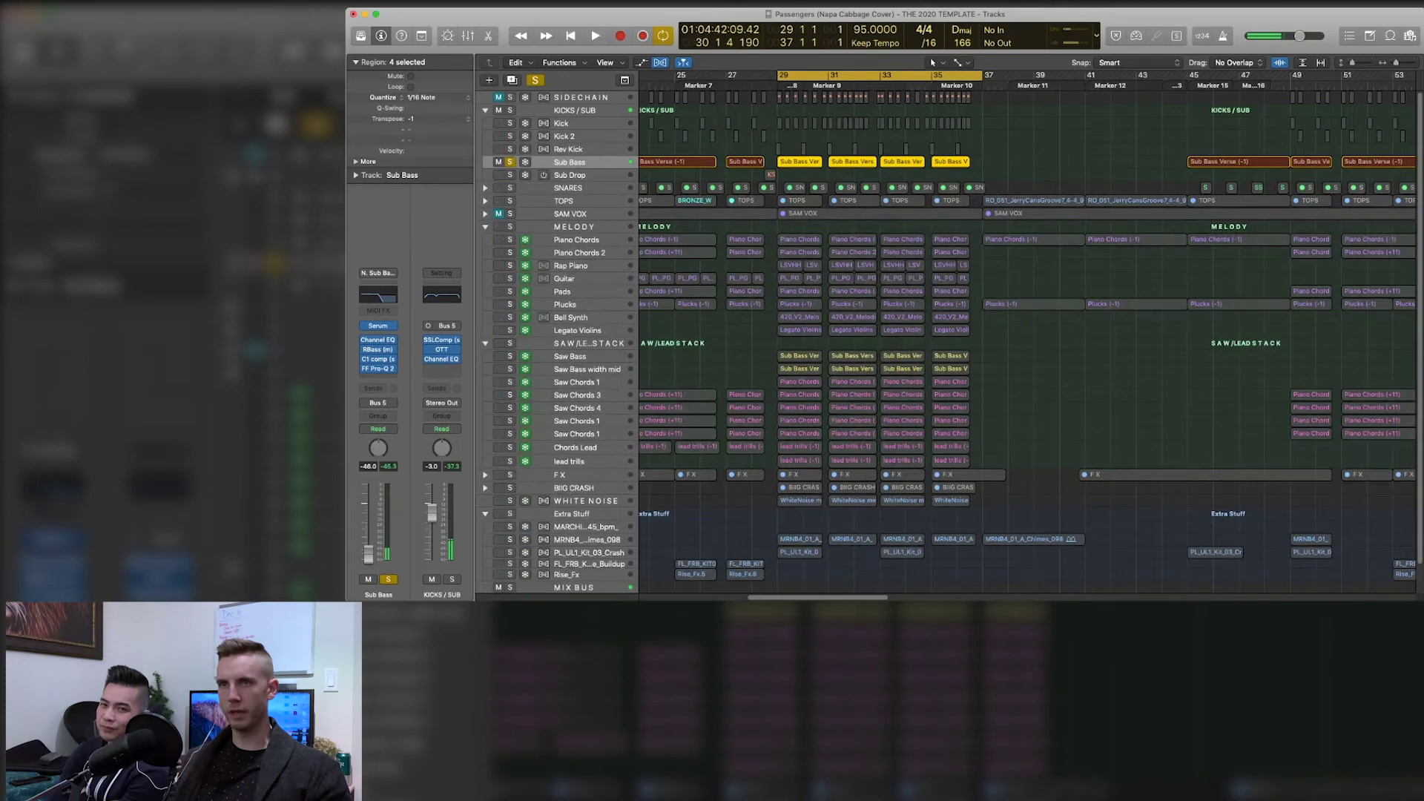
# - Remove the solo from Sub Bass and listen to the Saw Bass track of the SAW/LEAD STACK on its own
pyautogui.press('s')
pyautogui.scroll(-1, 949, 326)
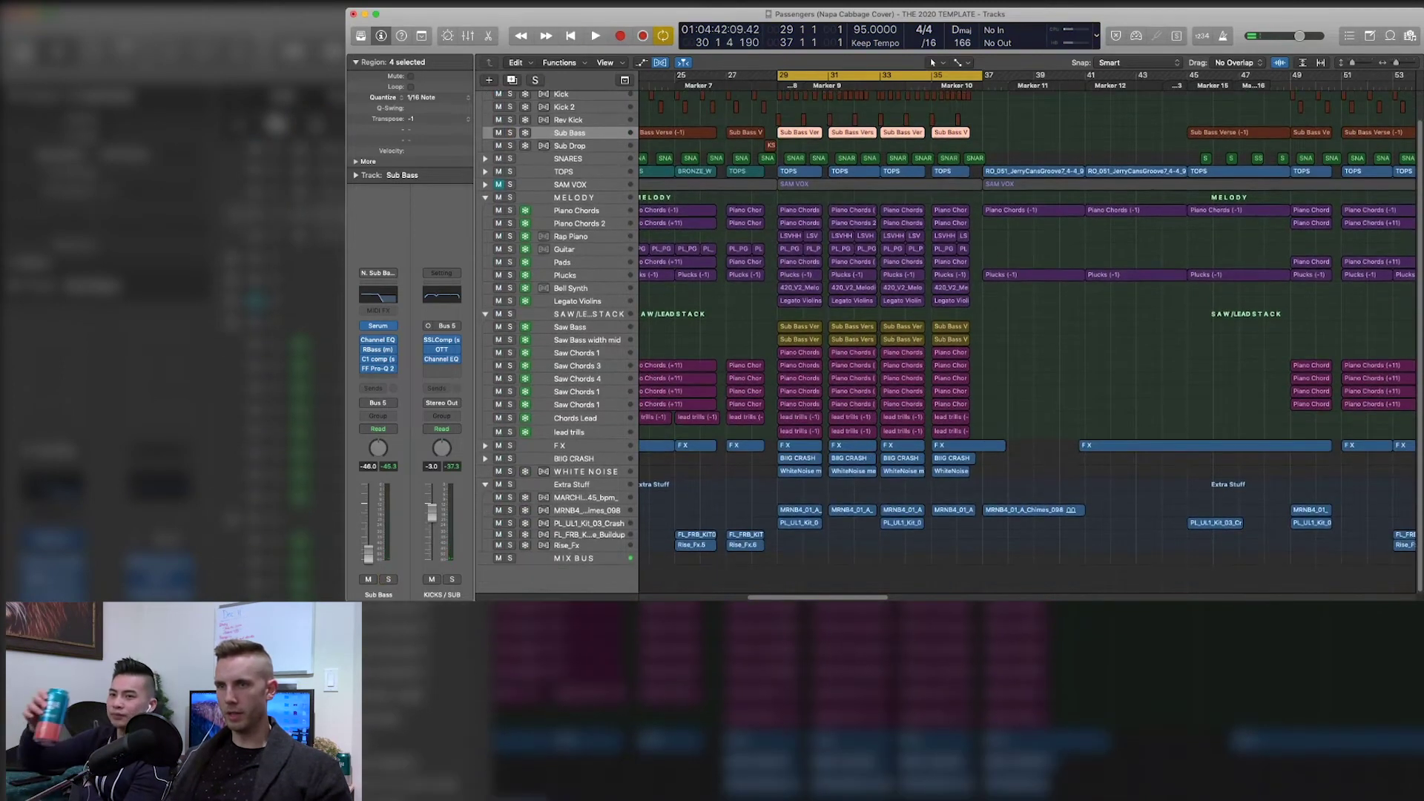
pyautogui.click(509, 314)
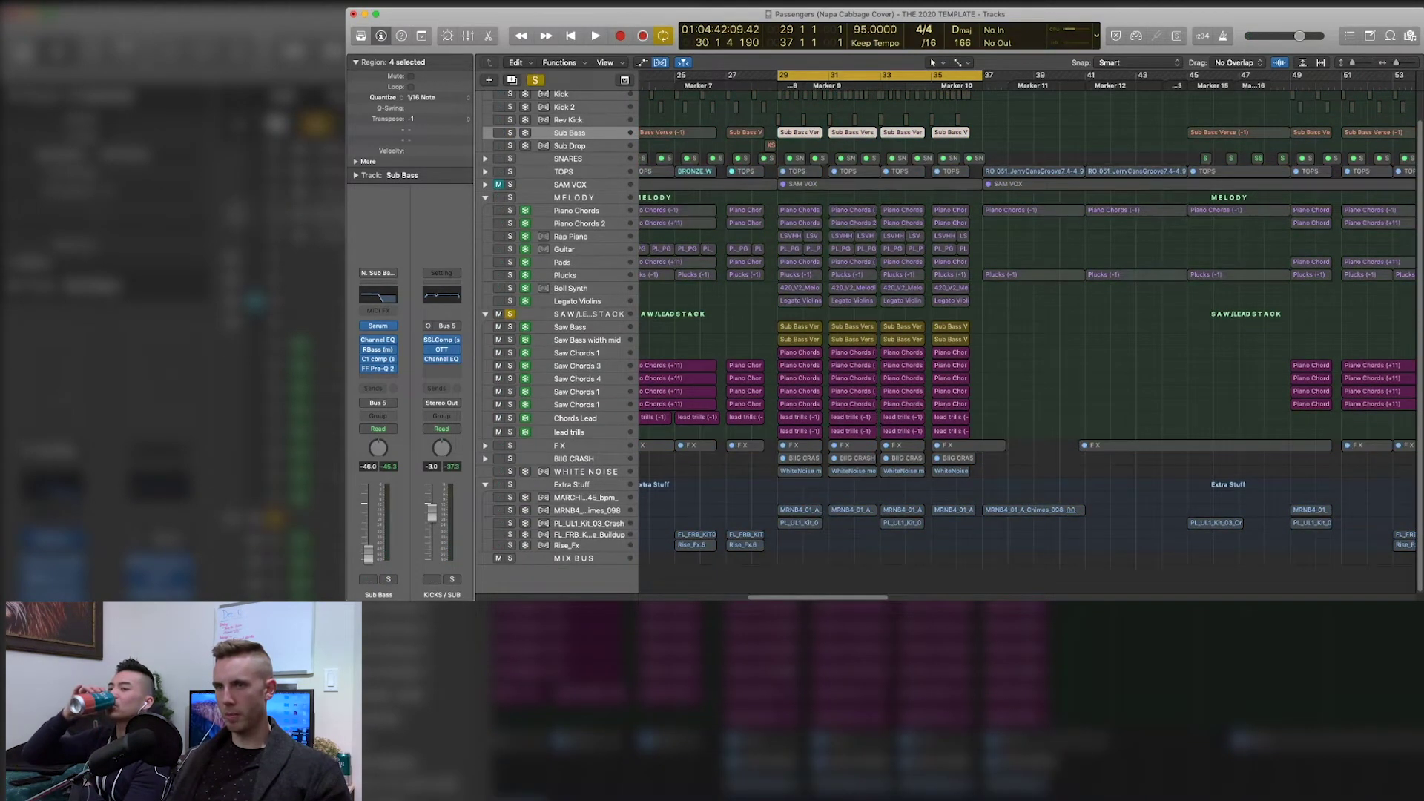
pyautogui.click(510, 326)
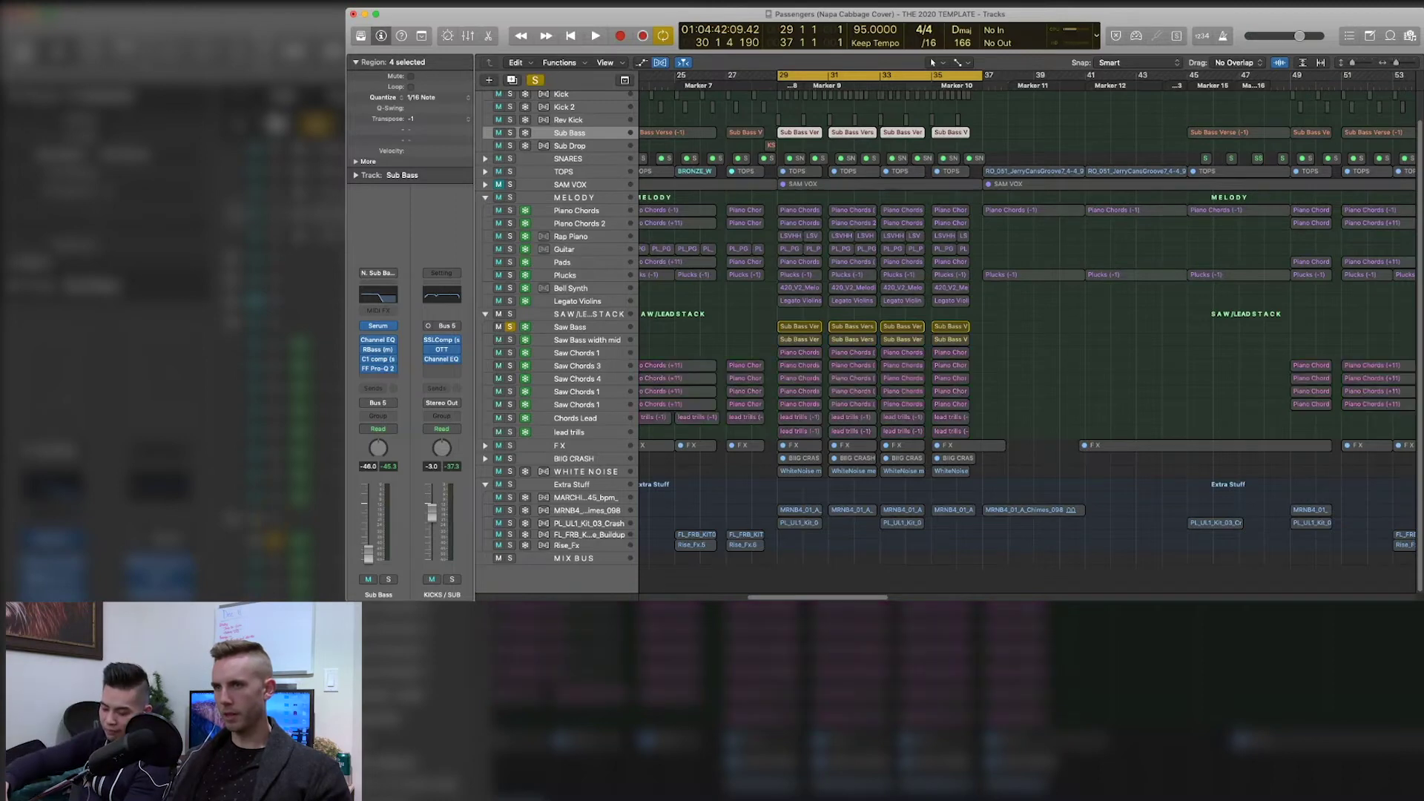
pyautogui.press('space')
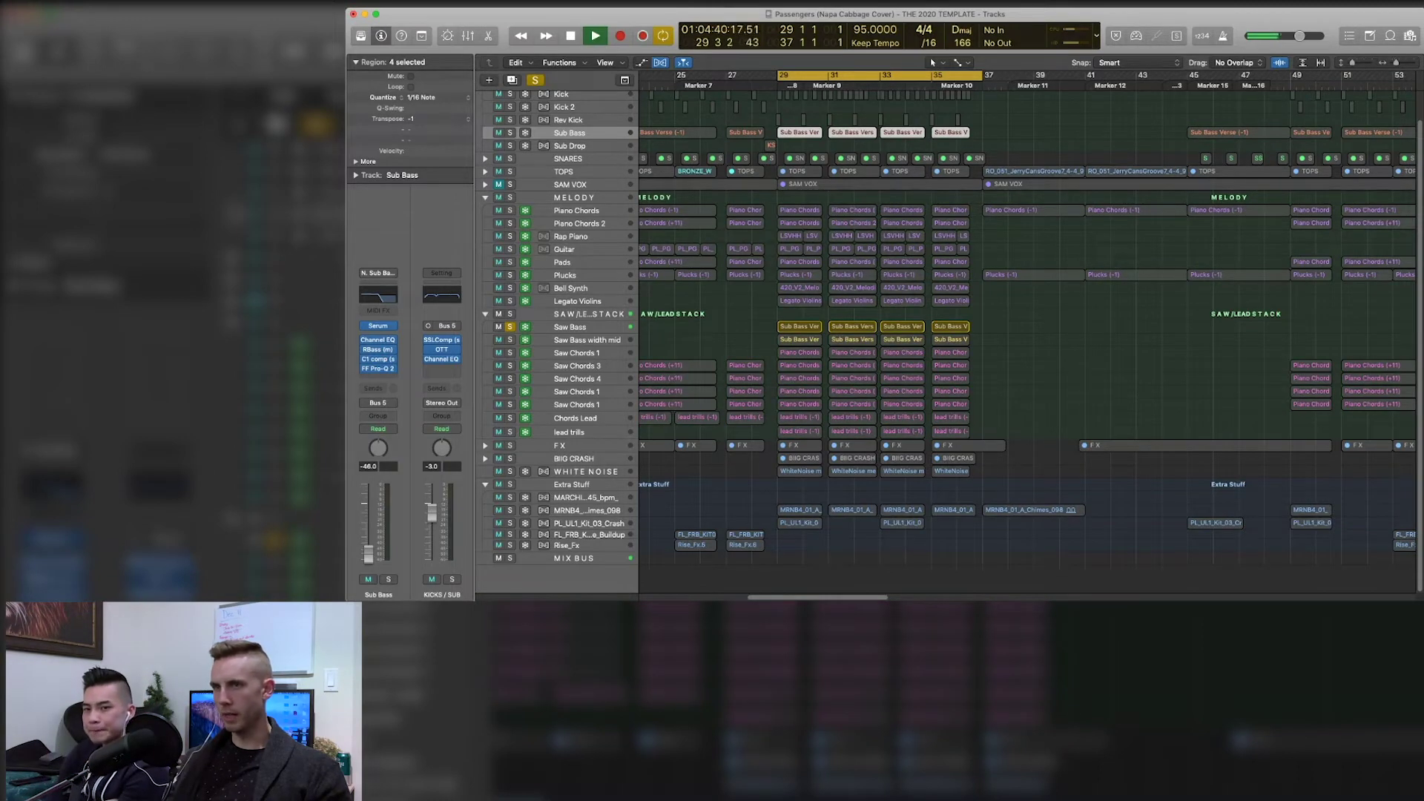
pyautogui.press('space')
# - Add Sub Bass and Saw Bass width mid to the soloed Saw Bass, playing the loop as the layers build up
pyautogui.press('s')
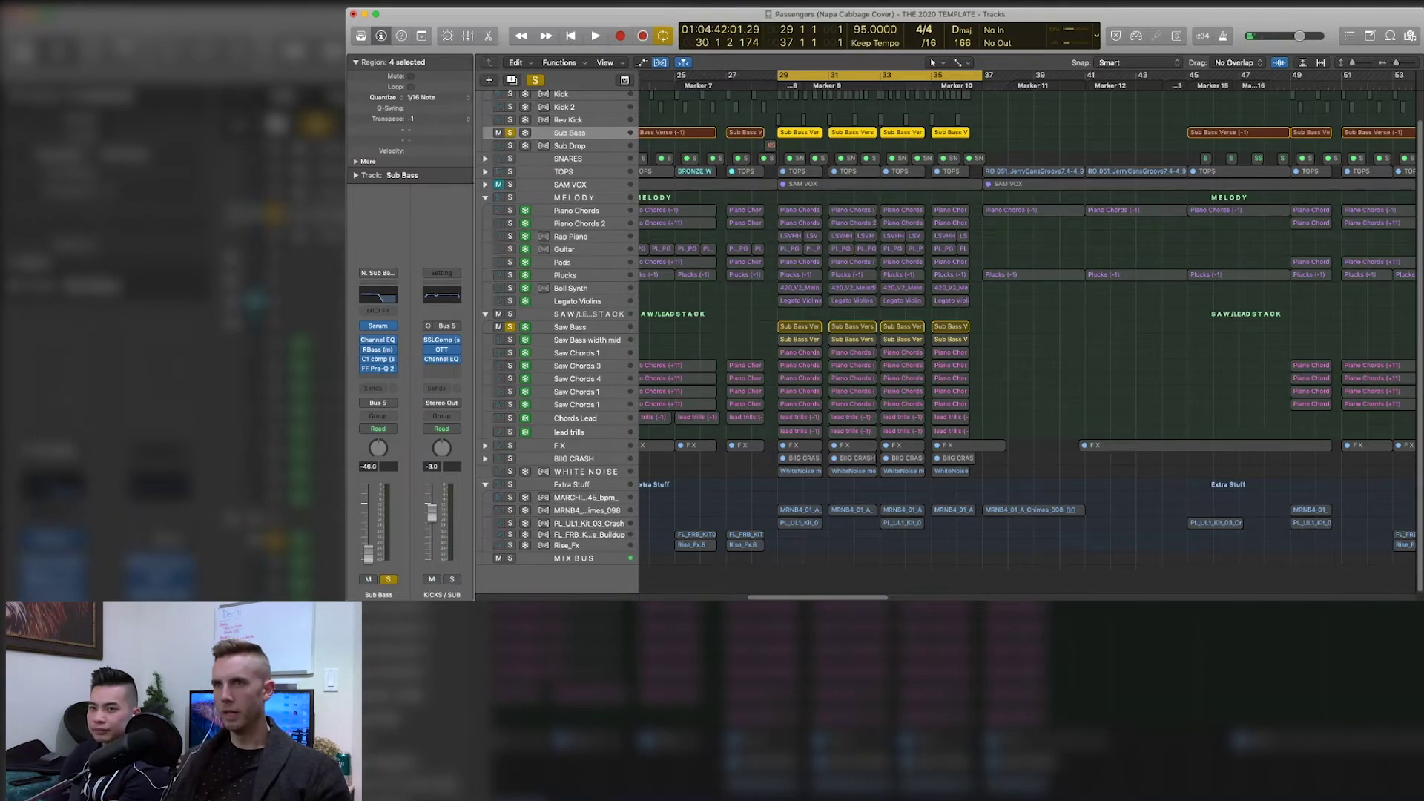
pyautogui.press('space')
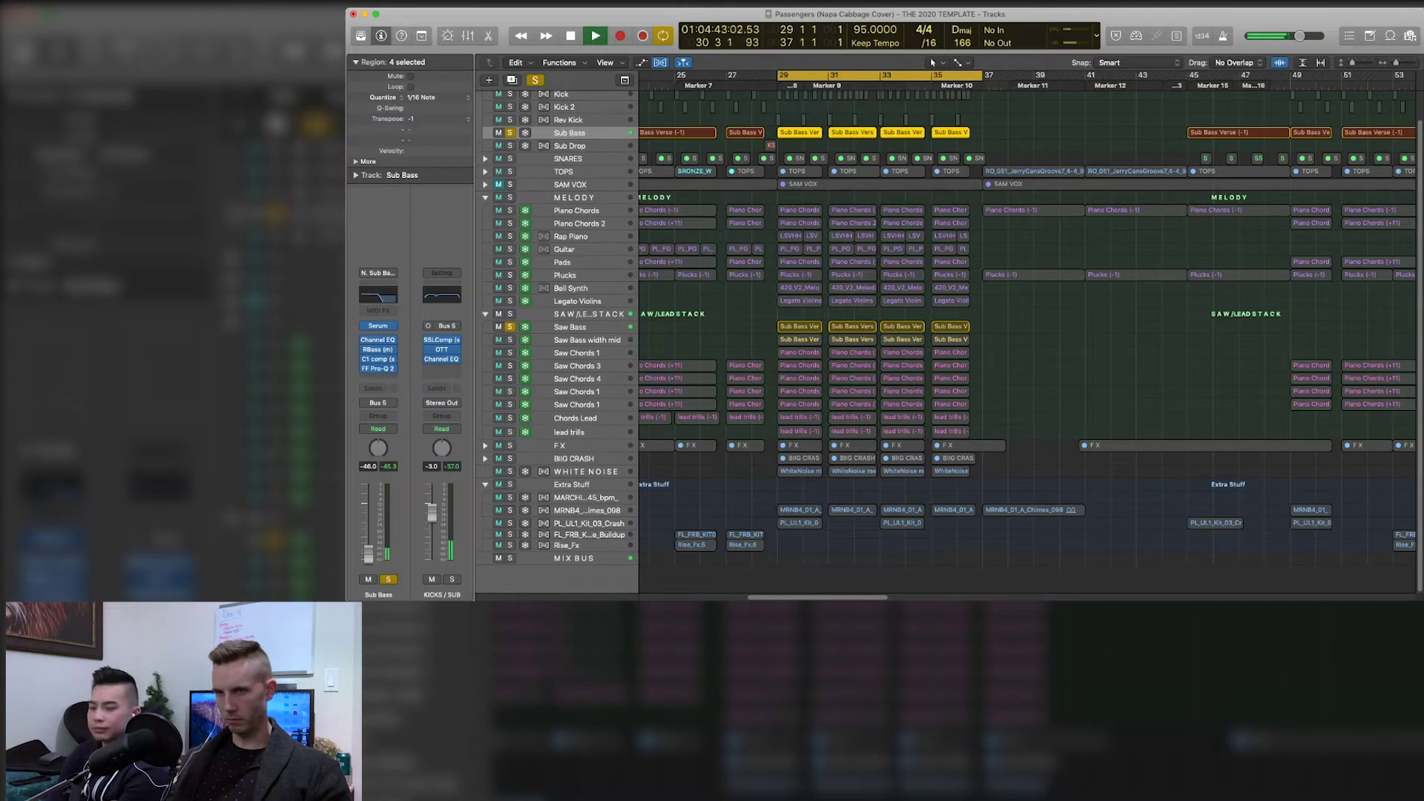
pyautogui.press('space')
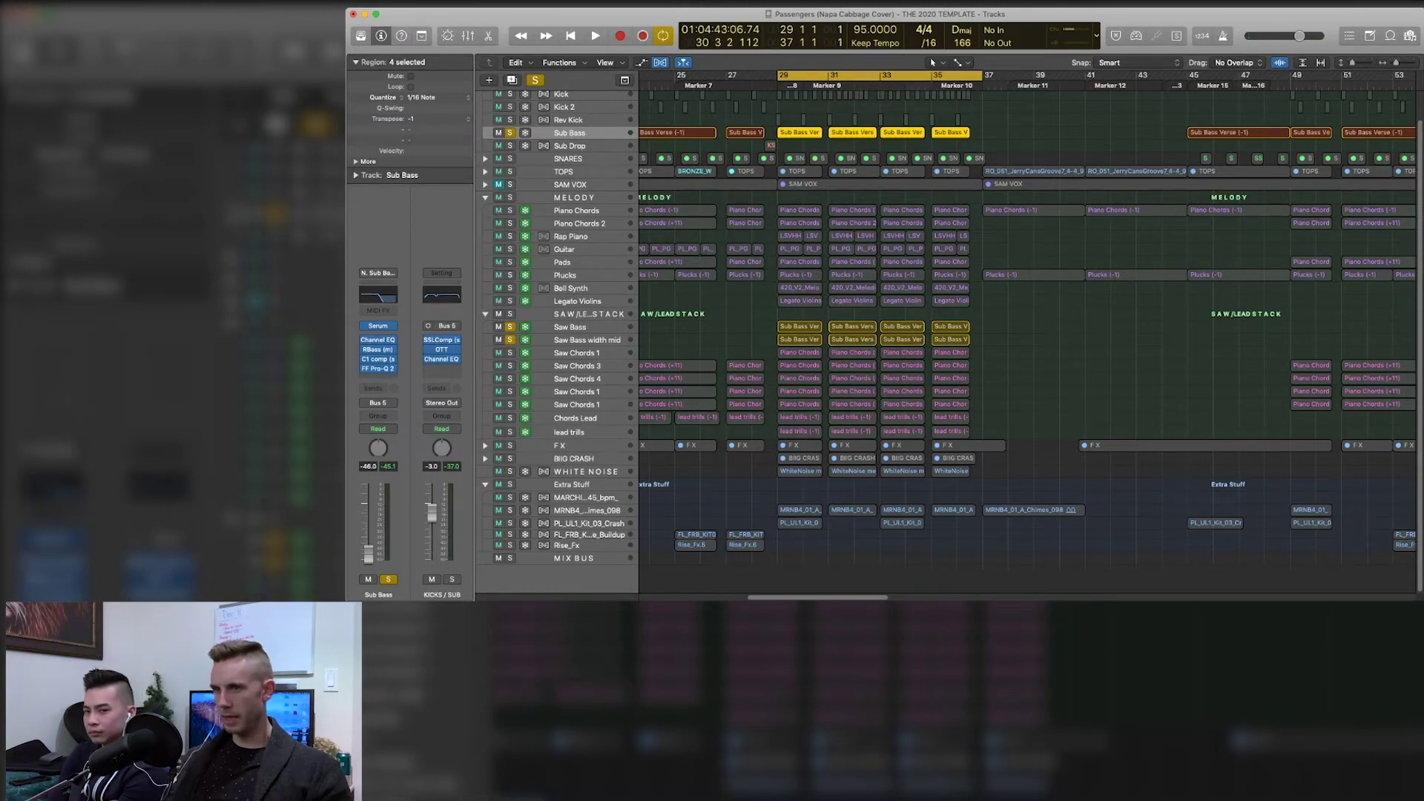
pyautogui.press('space')
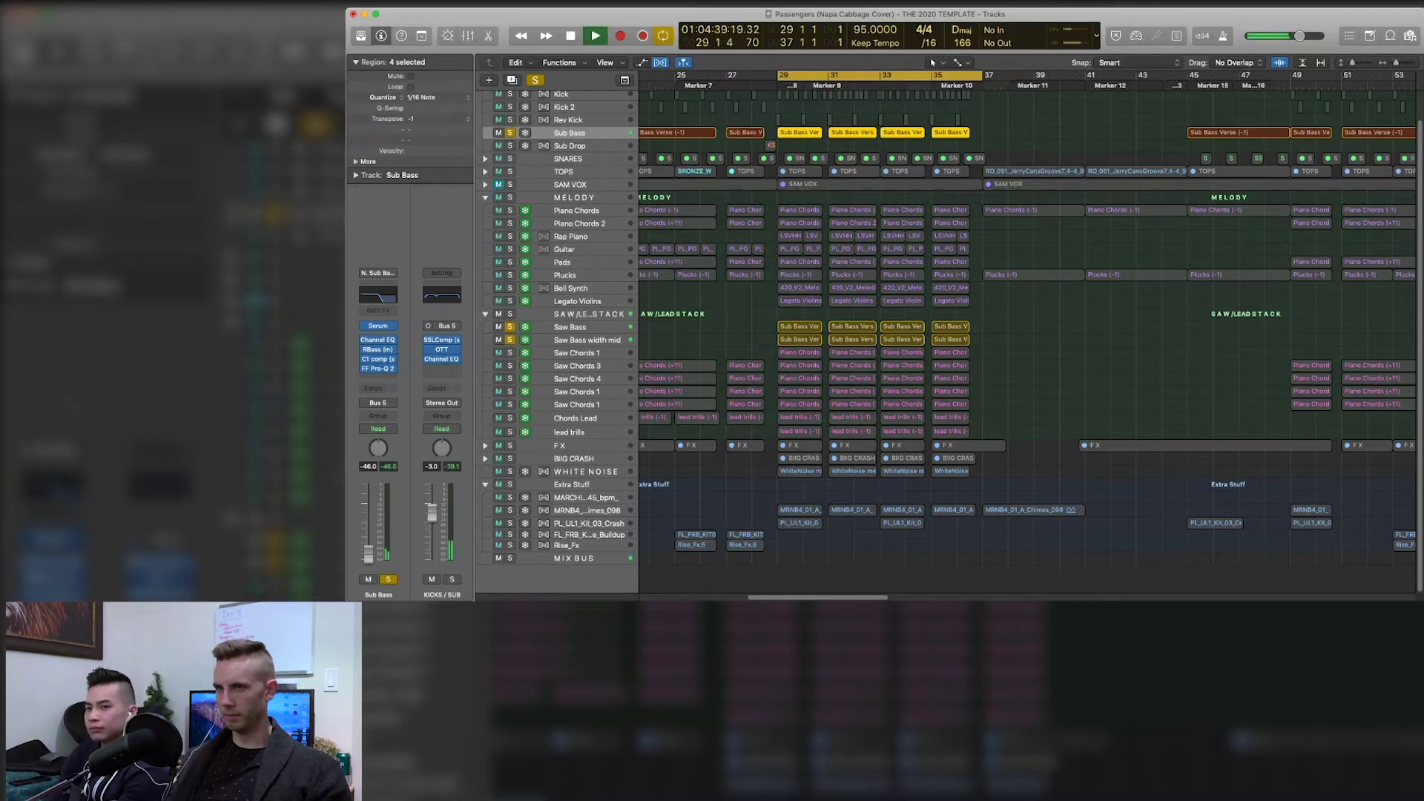
# - Leave only the Saw Bass width mid track soloed during playback and stop the loop
pyautogui.moveTo(510, 314)
pyautogui.mouseDown()
pyautogui.moveTo(509, 145)
pyautogui.moveTo(510, 339)
pyautogui.mouseUp()
pyautogui.click(509, 340)
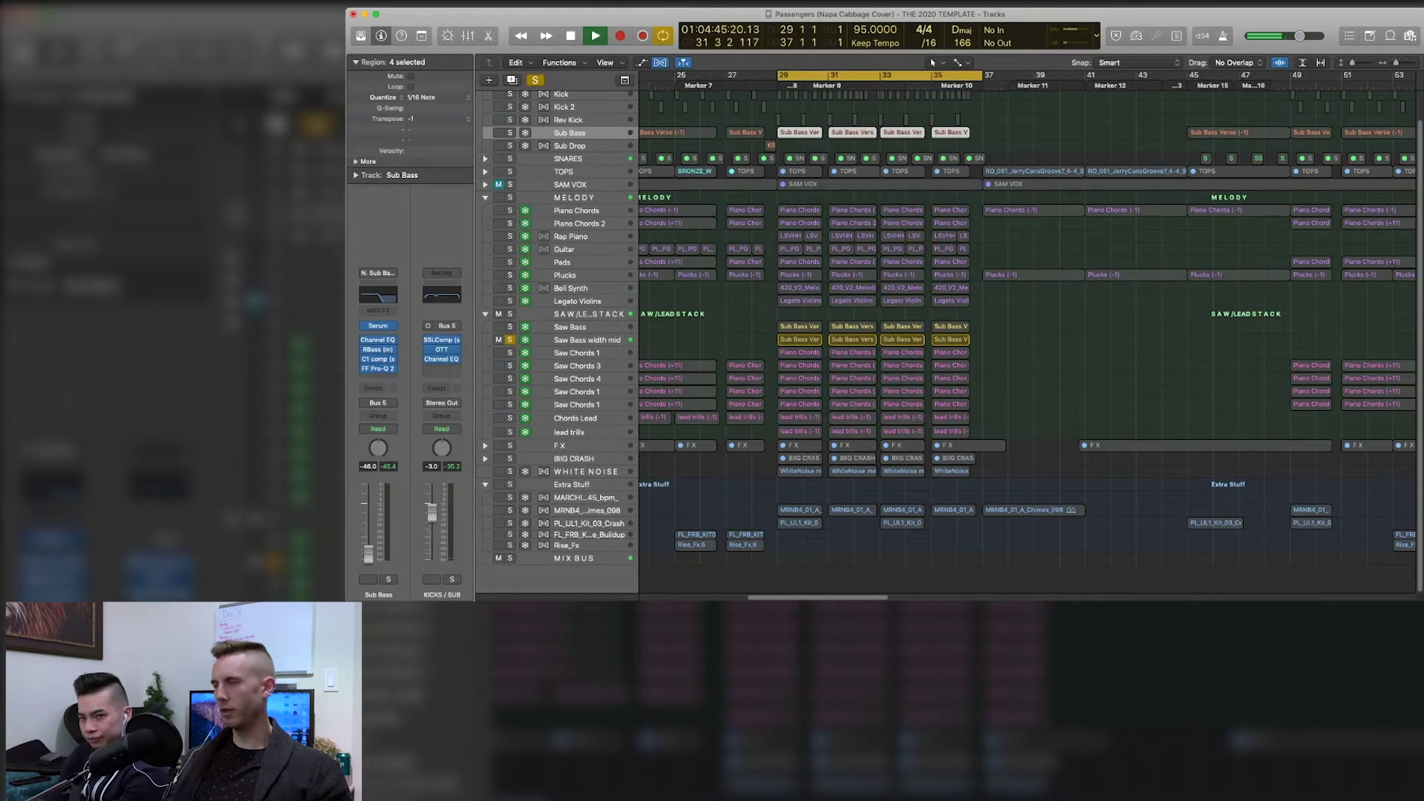
pyautogui.press('space')
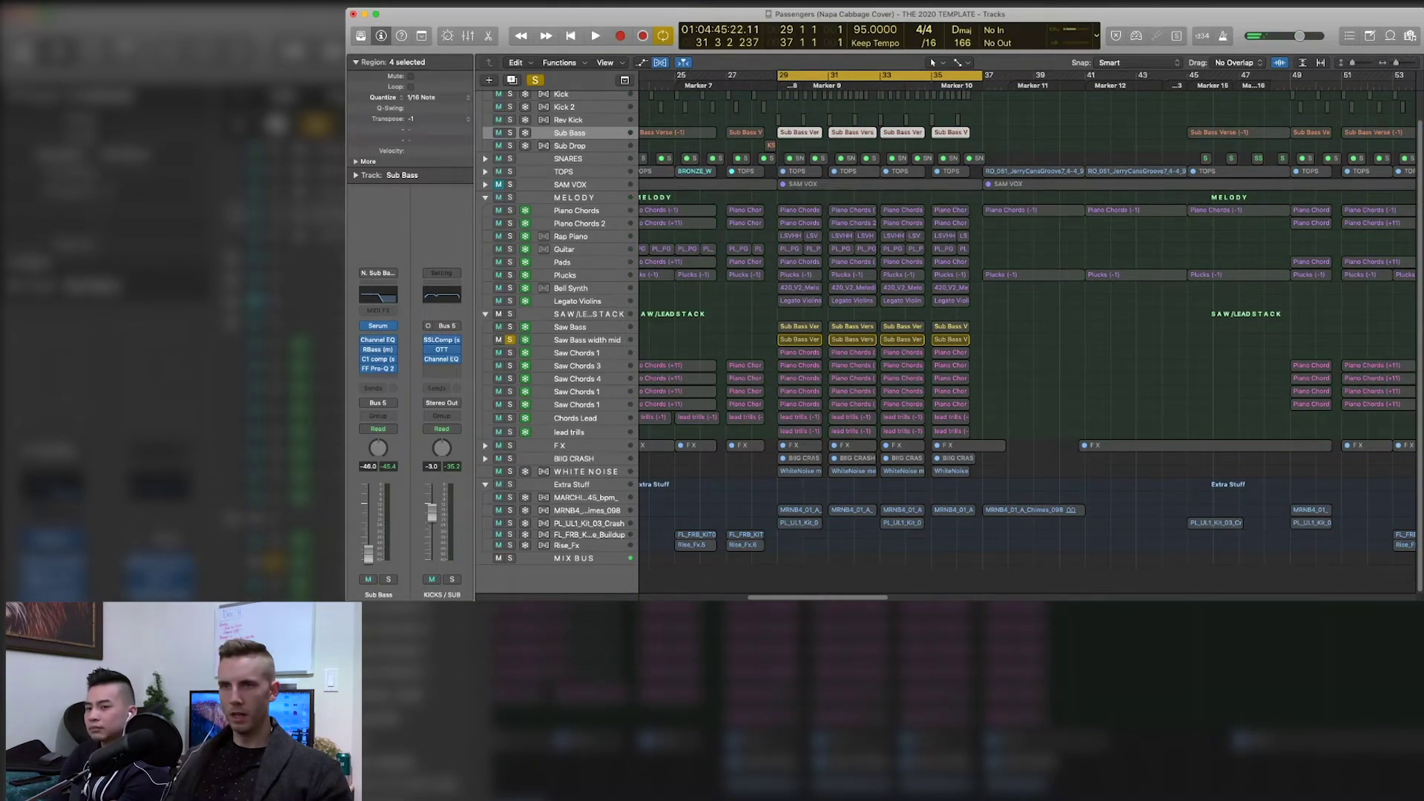
# - Solo Saw Bass and Sub Bass together with Saw Bass width mid and listen to the combined bass layers
pyautogui.click(509, 326)
pyautogui.press('s')
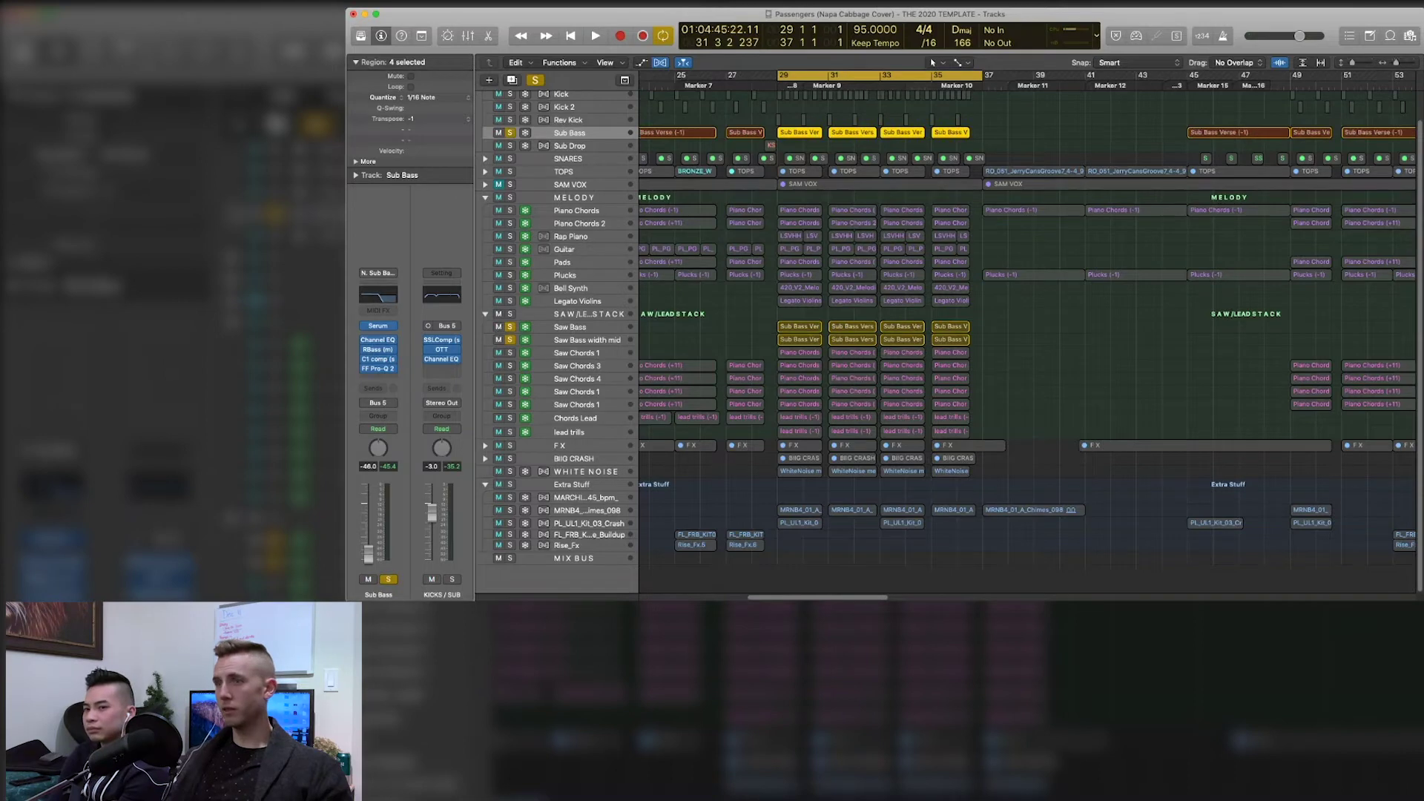
pyautogui.press('space')
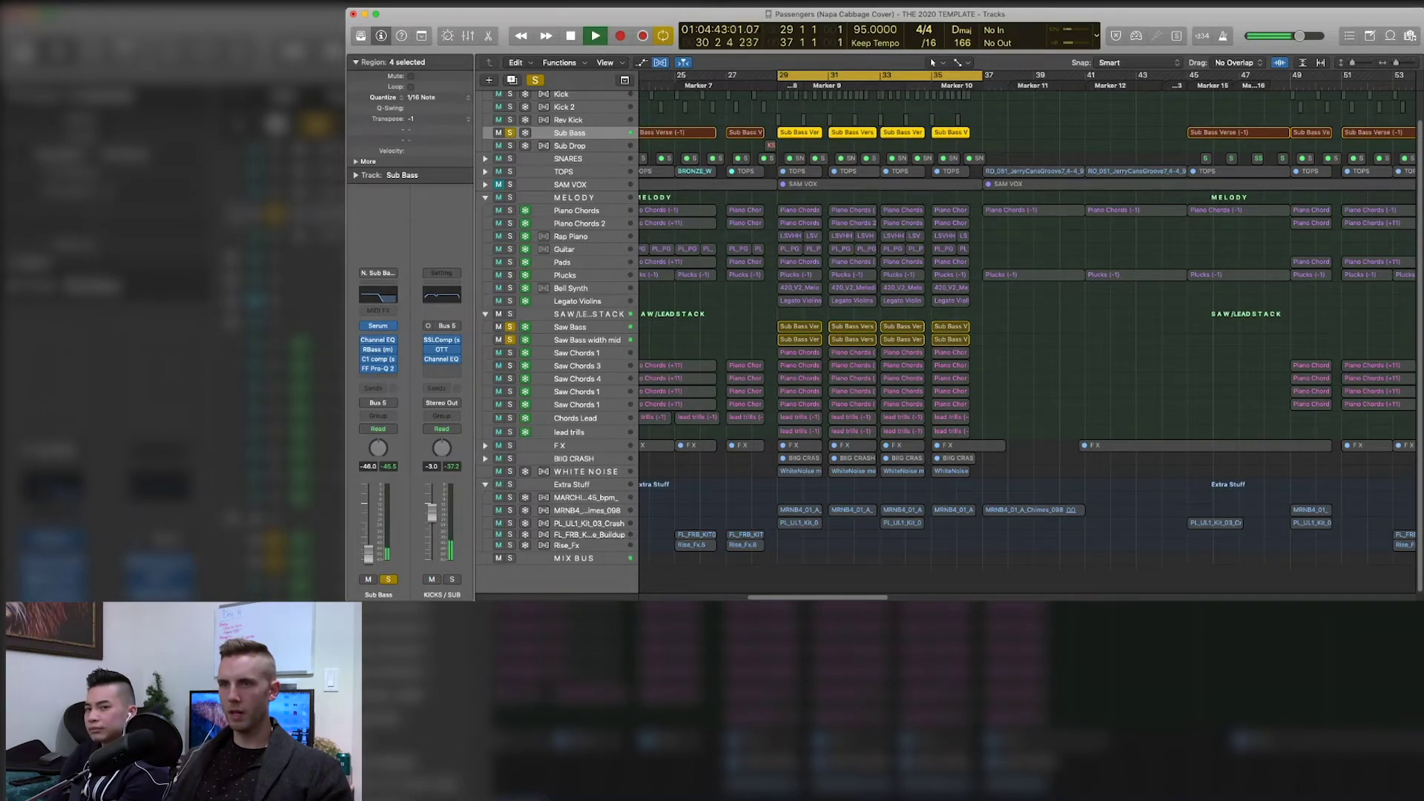
pyautogui.press('space')
# - Switch the solo from the three bass tracks to the first Saw Chords 1 track, play the loop and select that track
pyautogui.click(509, 340)
pyautogui.click(510, 326)
pyautogui.click(510, 133)
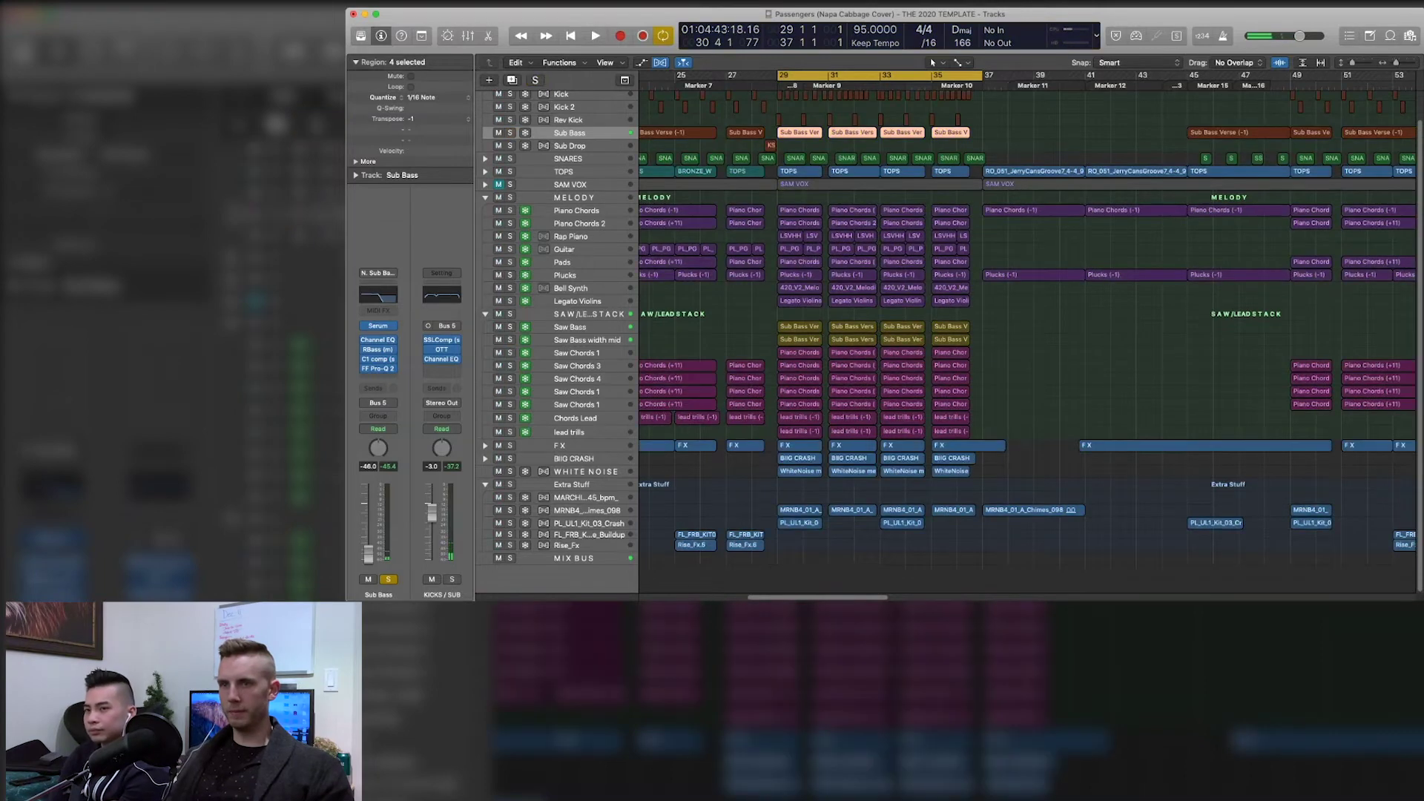
pyautogui.click(509, 352)
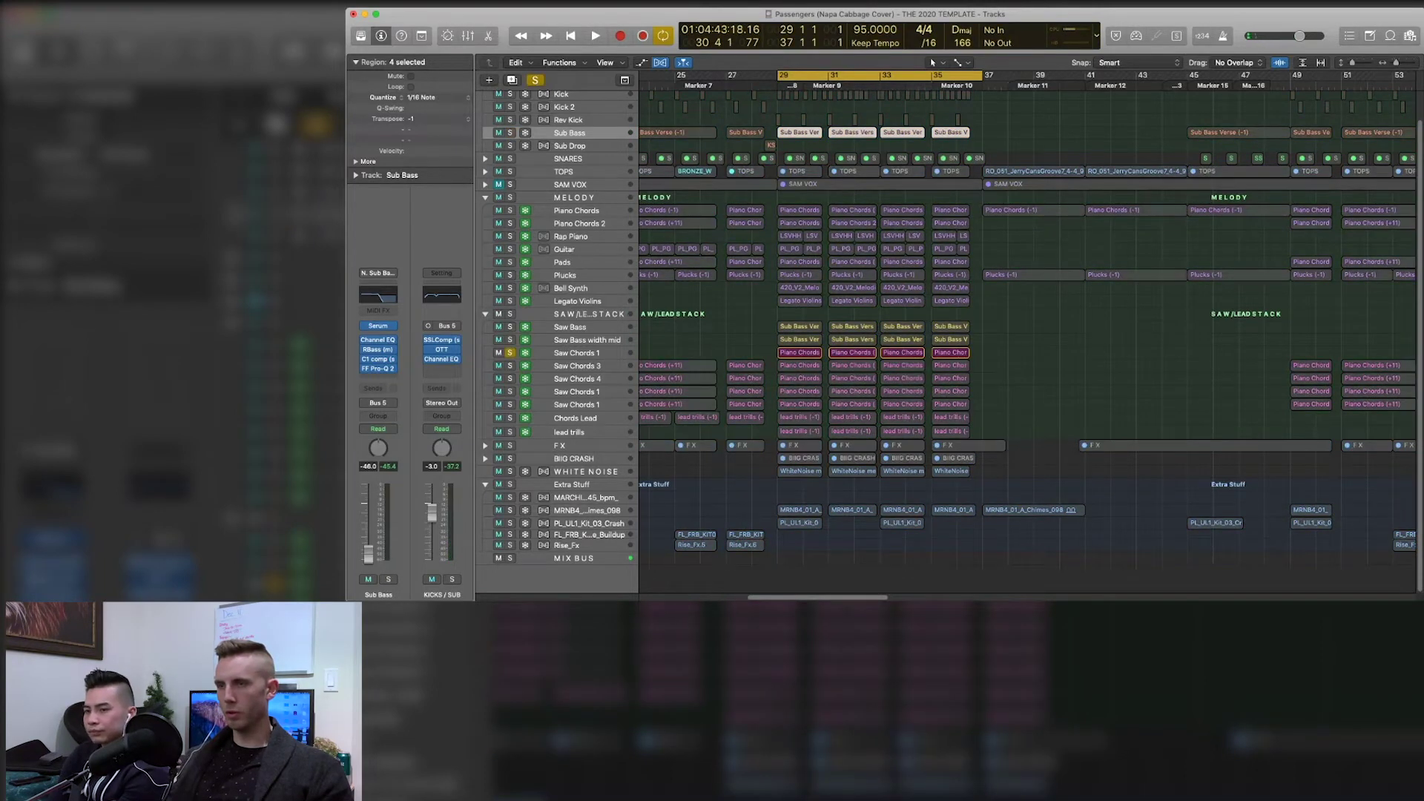
pyautogui.press('space')
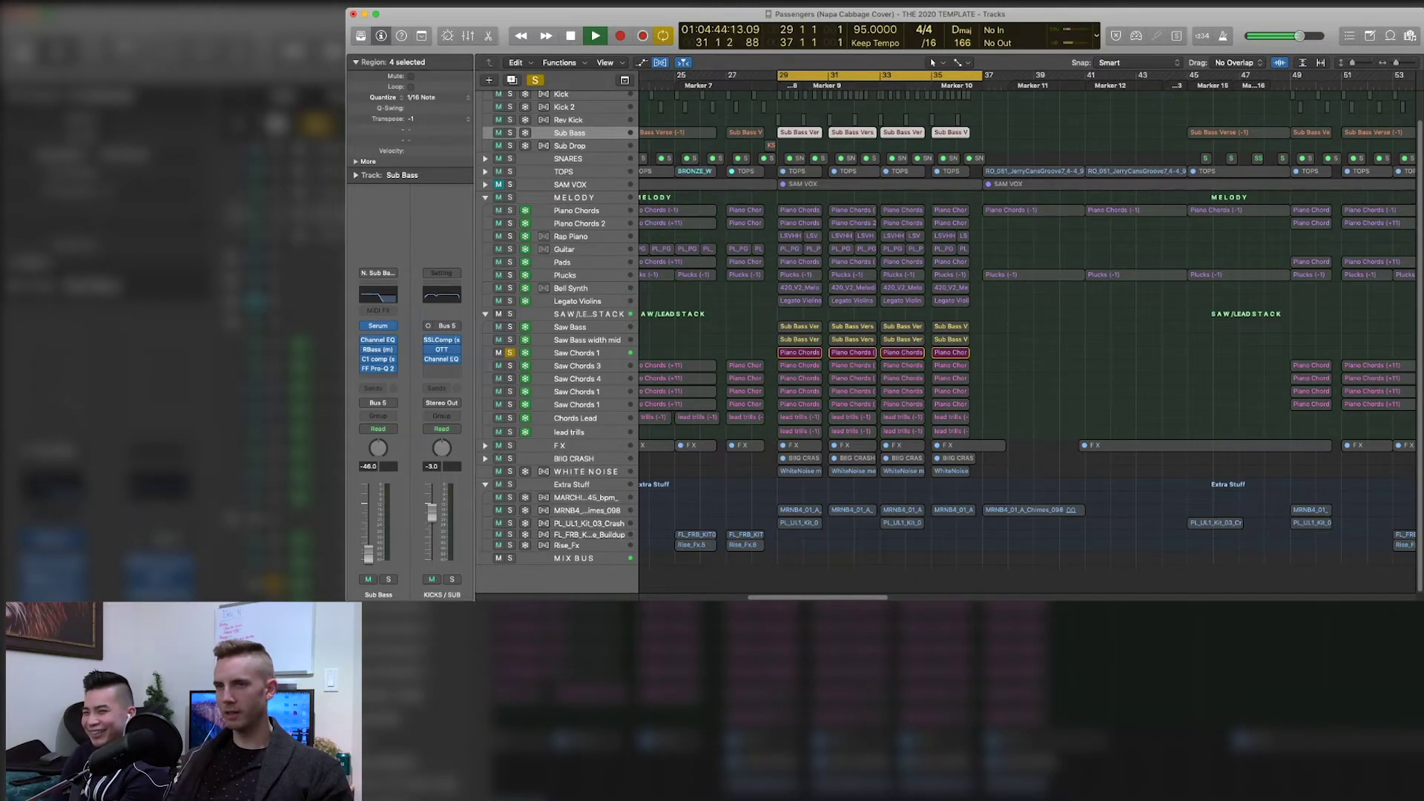
pyautogui.click(586, 340)
pyautogui.click(576, 352)
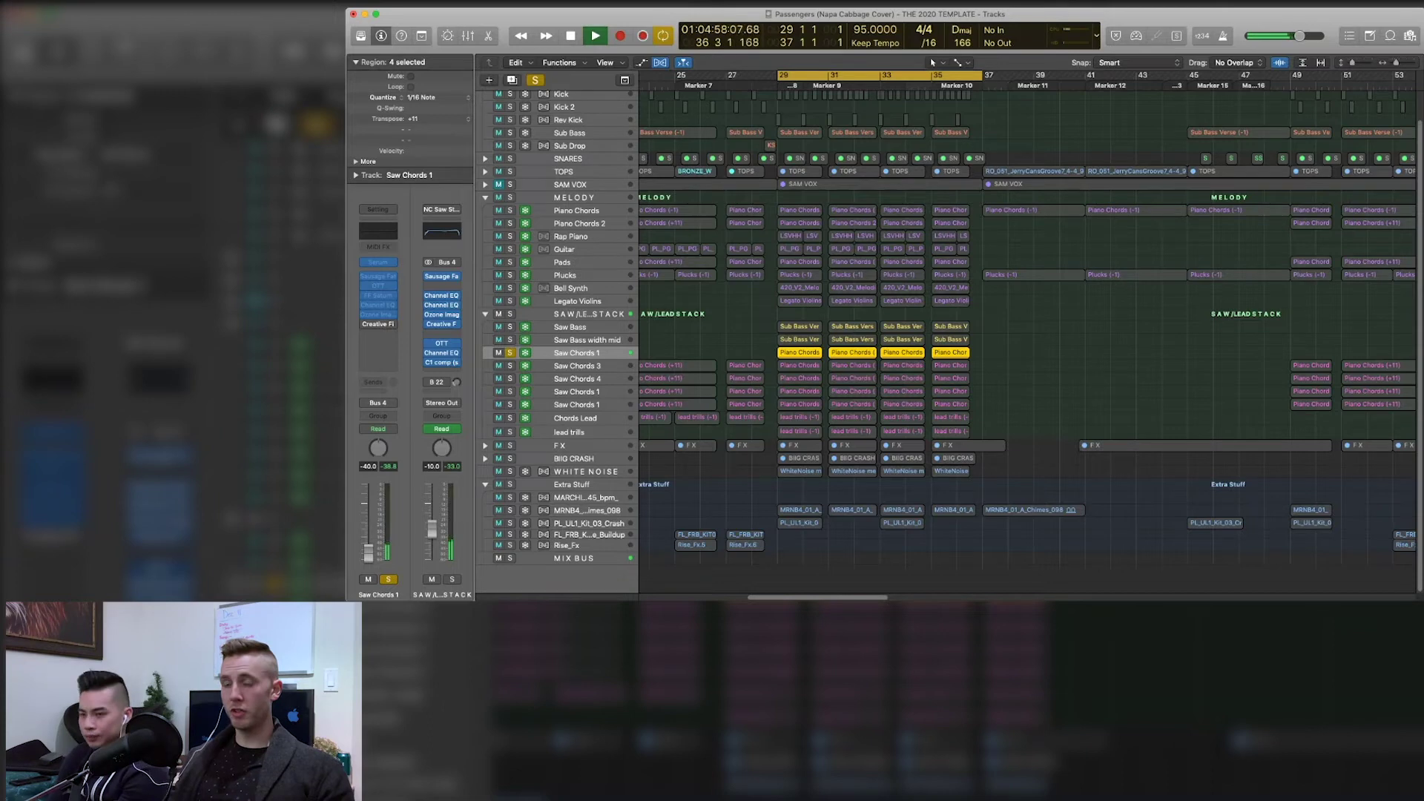
# - Check the SAW/LEAD STACK and first Saw Chords 1 channel strips while the soloed Saw Chords 1 plays, and stop the loop
pyautogui.click(588, 313)
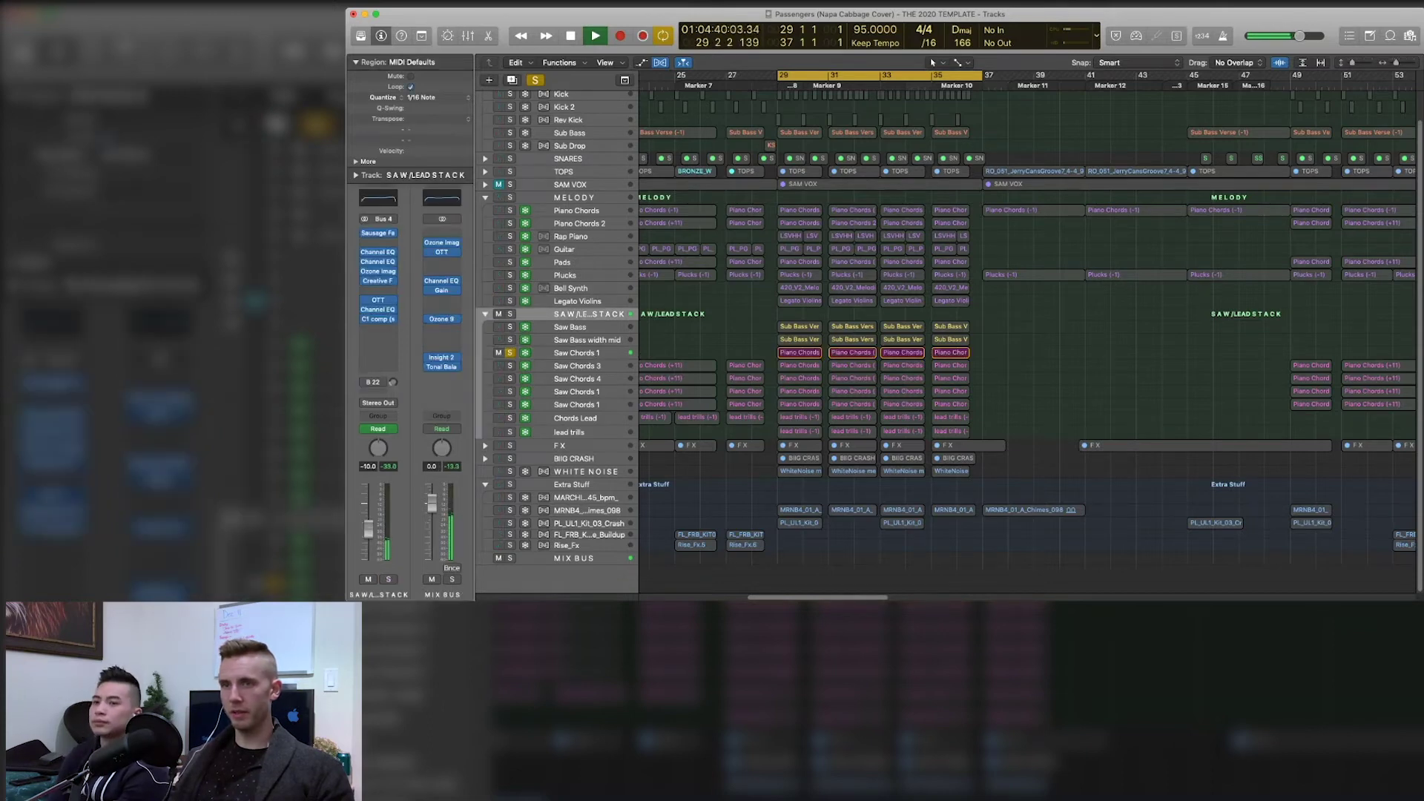
pyautogui.click(576, 352)
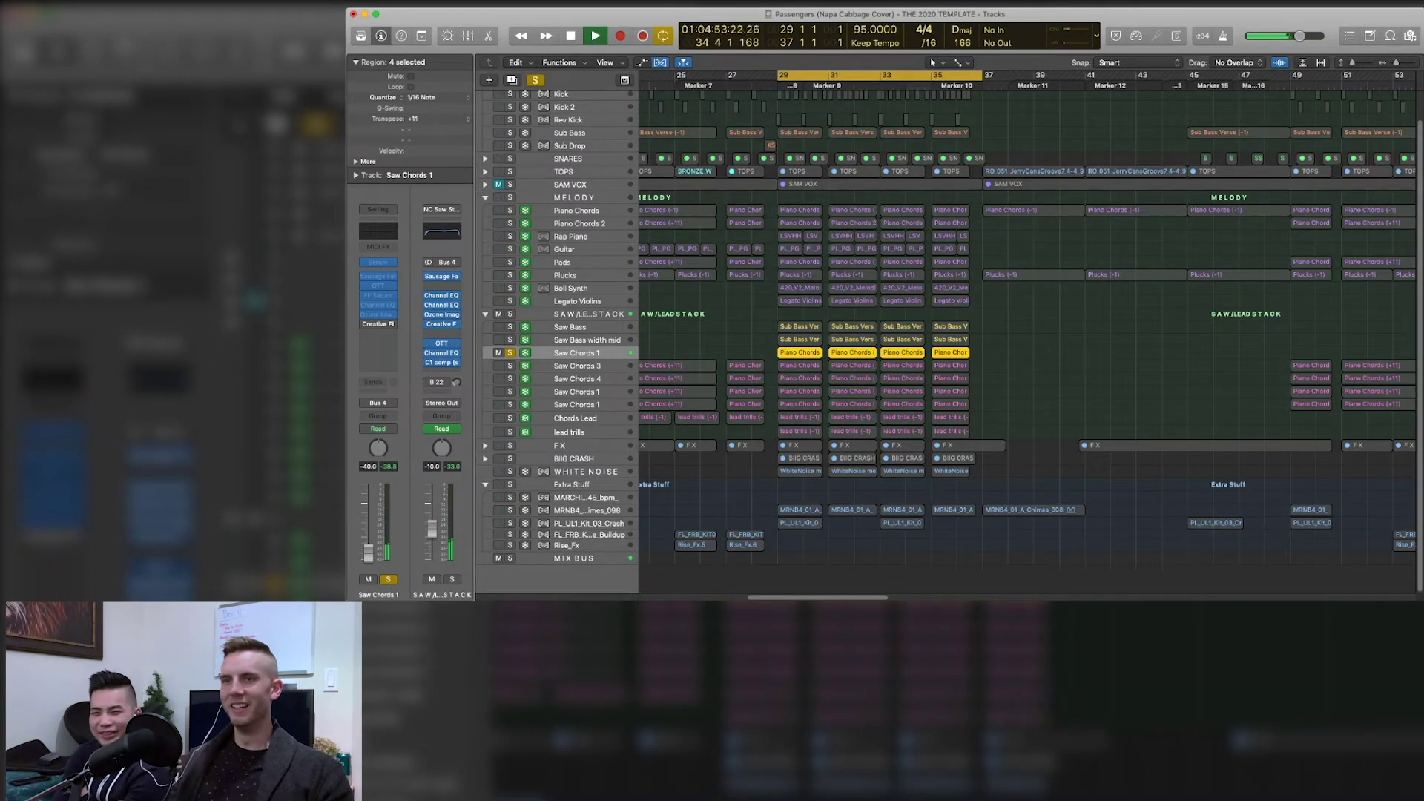
pyautogui.hscroll(-3, 1027, 334)
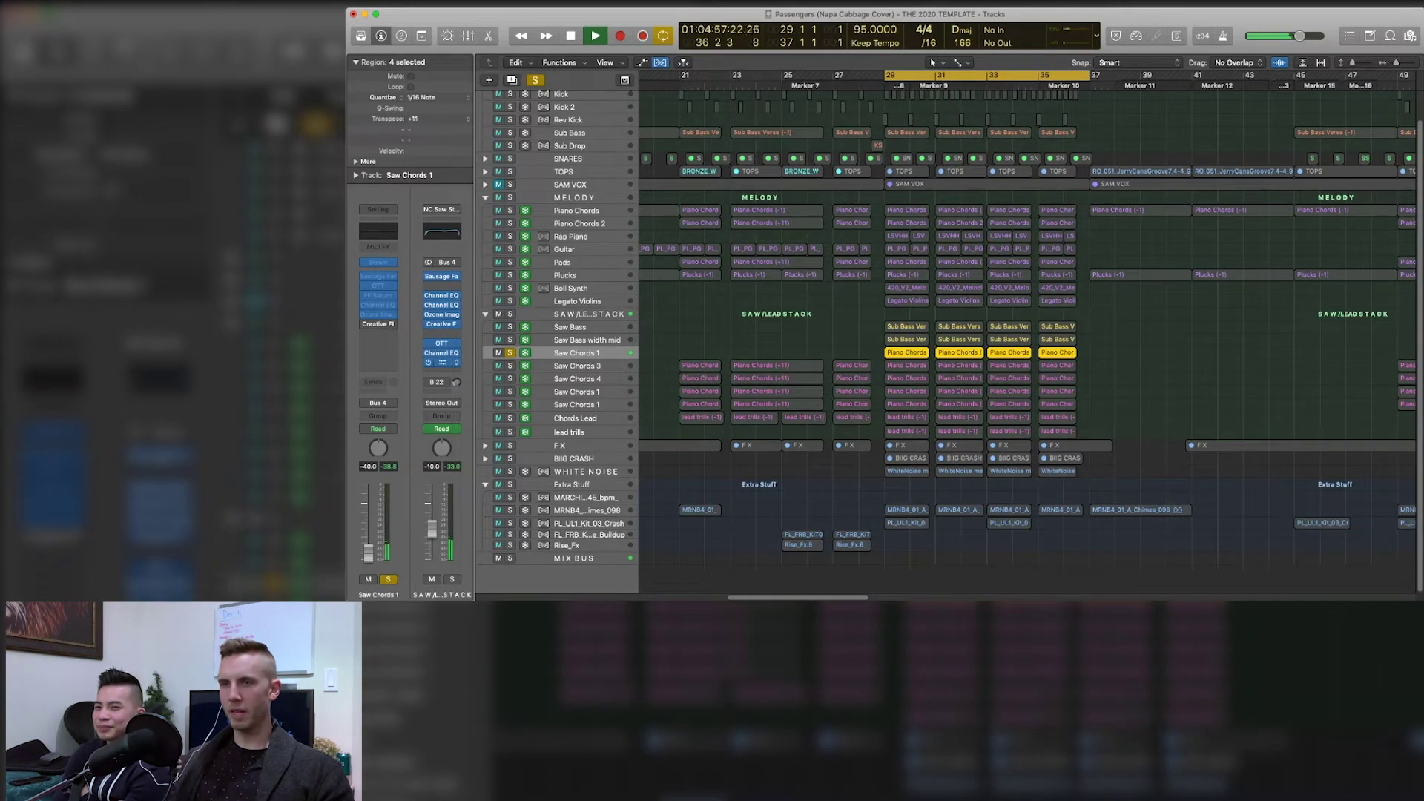
pyautogui.hscroll(3, 1027, 334)
pyautogui.press('space')
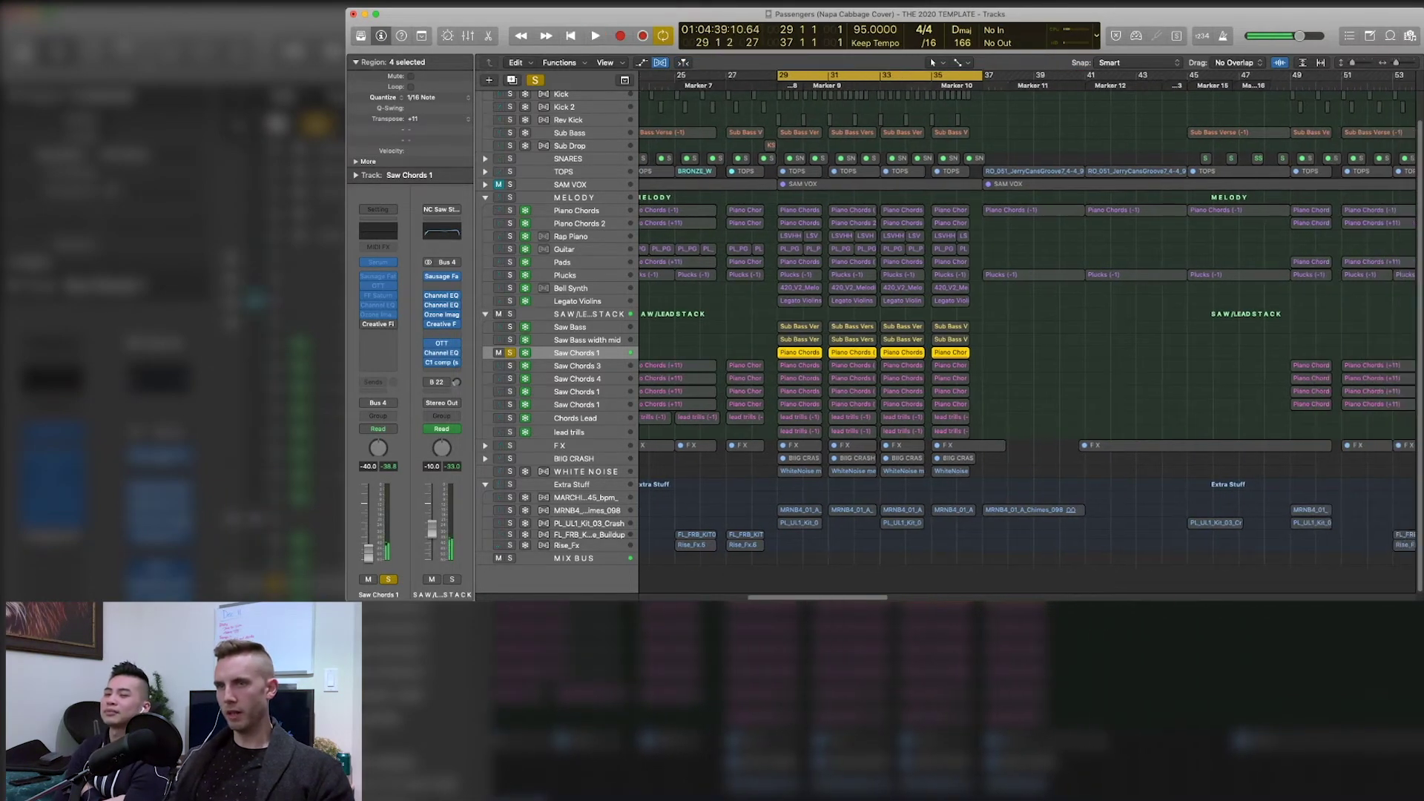
# - Replace the Saw Chords 1 solo with Saw Chords 3, play the loop and switch the solo to Saw Chords 4
pyautogui.click(509, 352)
pyautogui.click(509, 378)
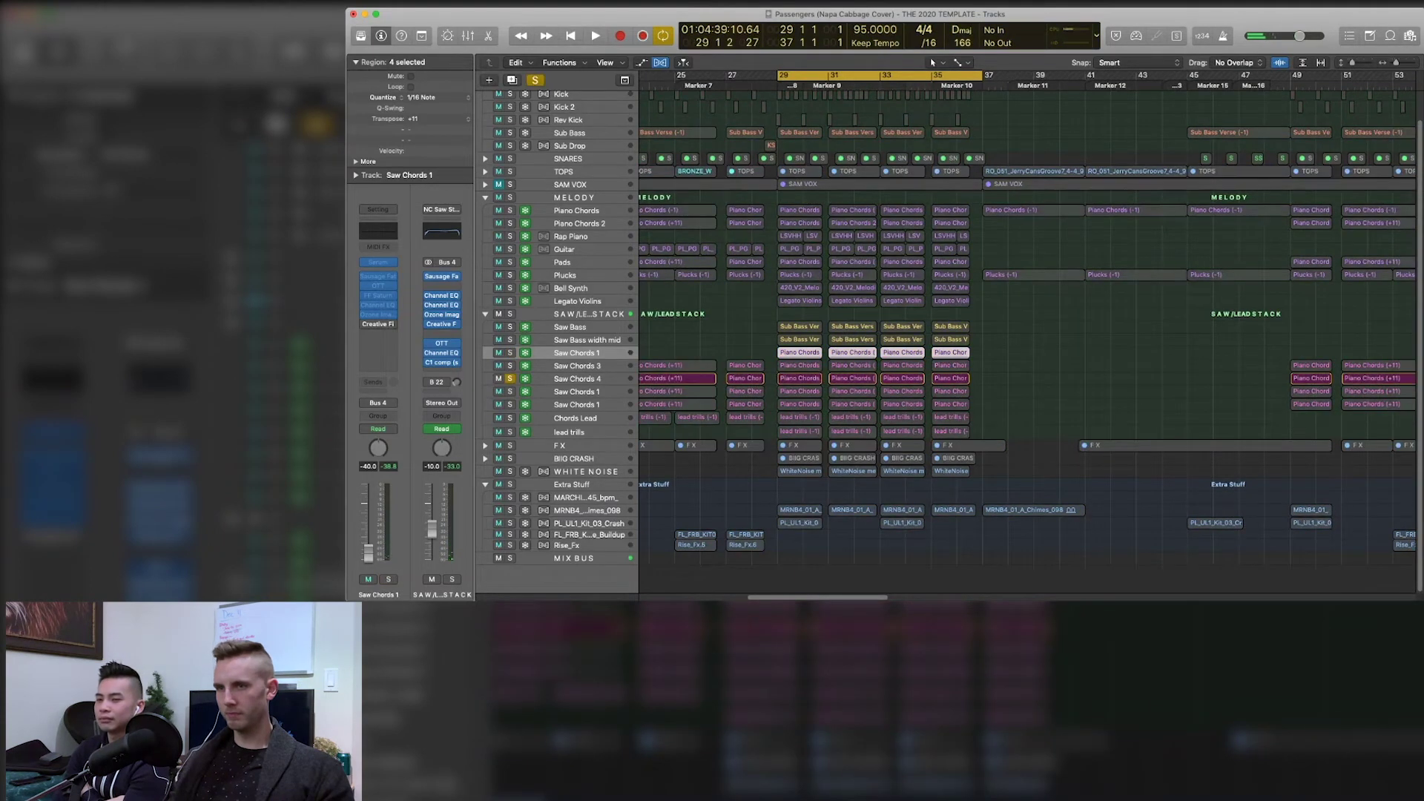
pyautogui.click(509, 365)
pyautogui.click(509, 378)
pyautogui.press('space')
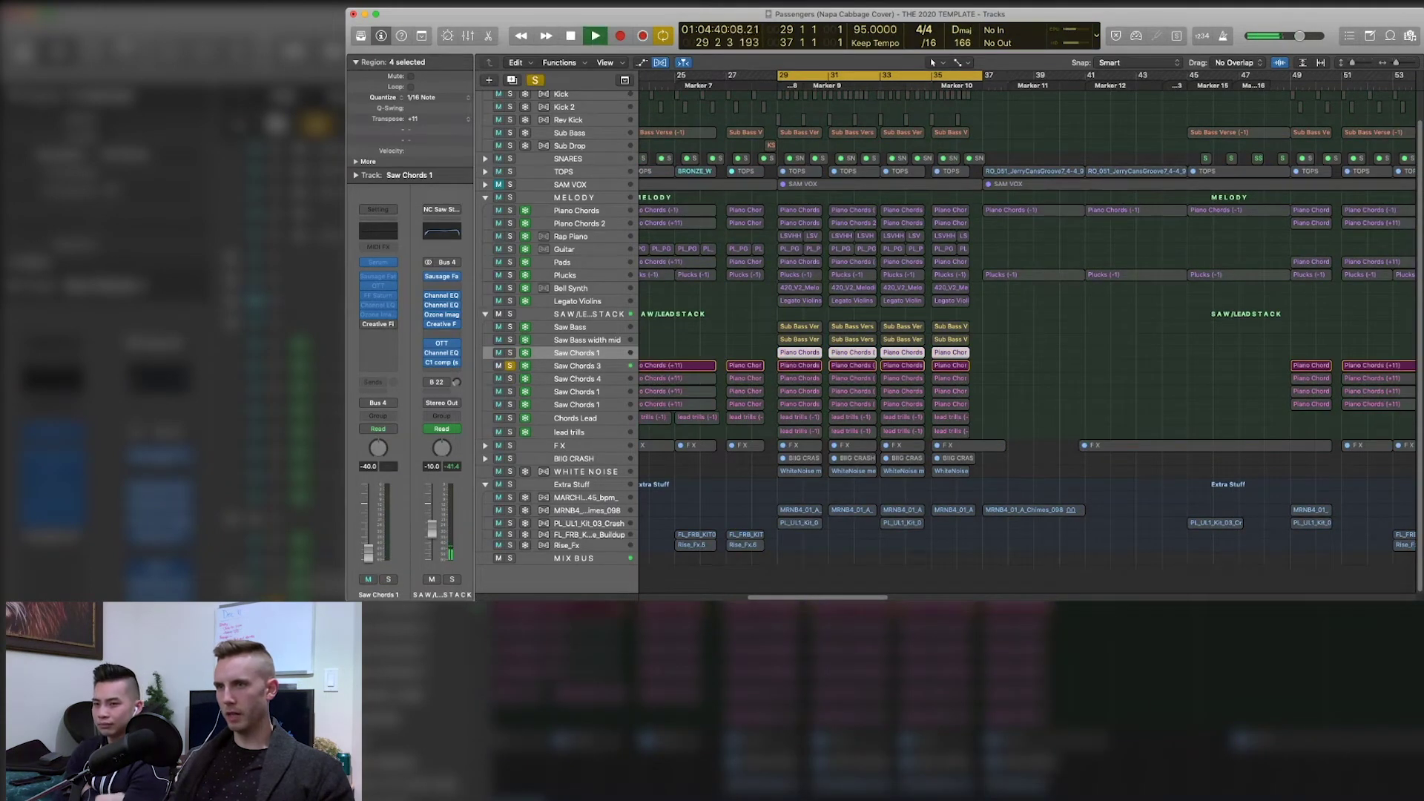
pyautogui.click(510, 378)
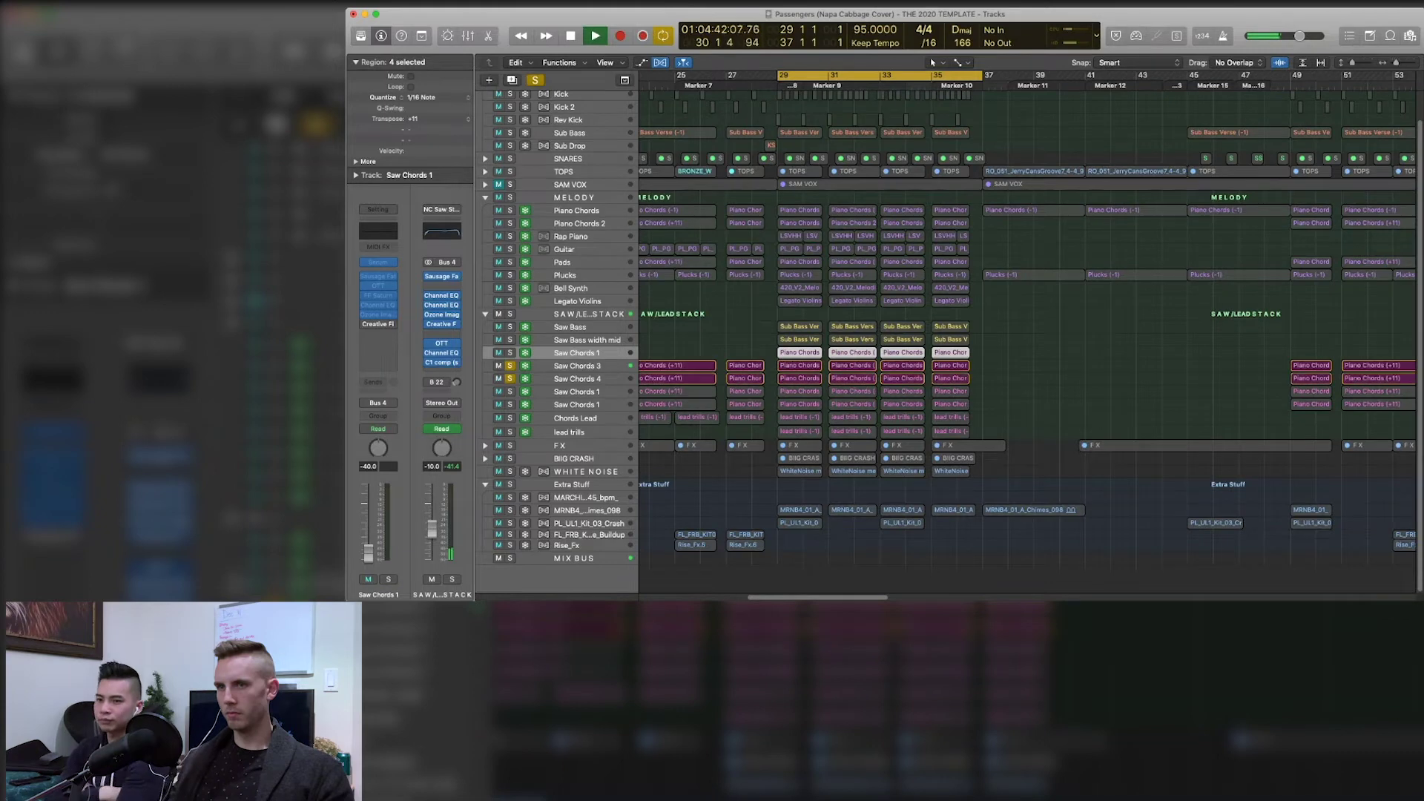
pyautogui.click(509, 365)
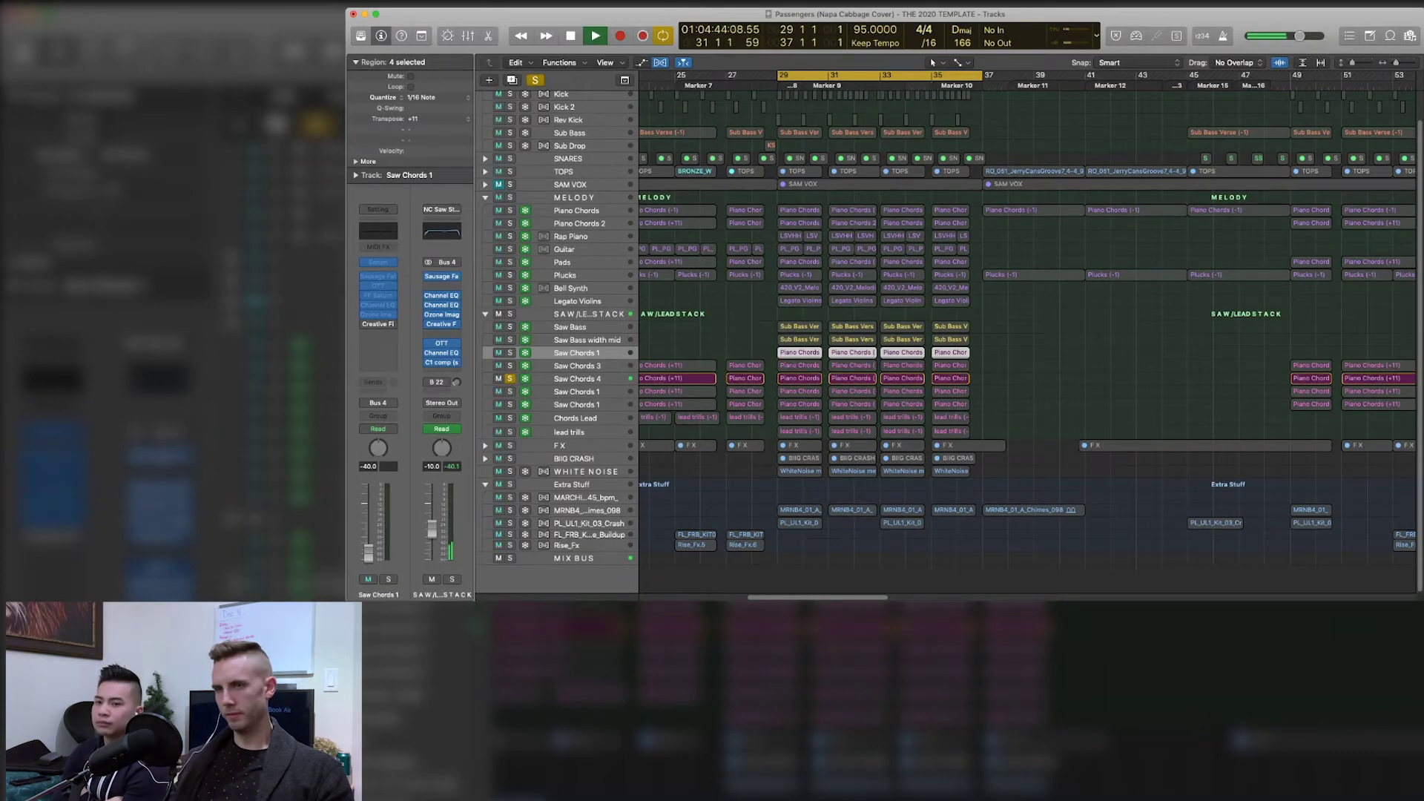
# - Switch the solo from Saw Chords 4 to each of the two lower Saw Chords 1 tracks during playback
pyautogui.click(510, 392)
pyautogui.click(510, 378)
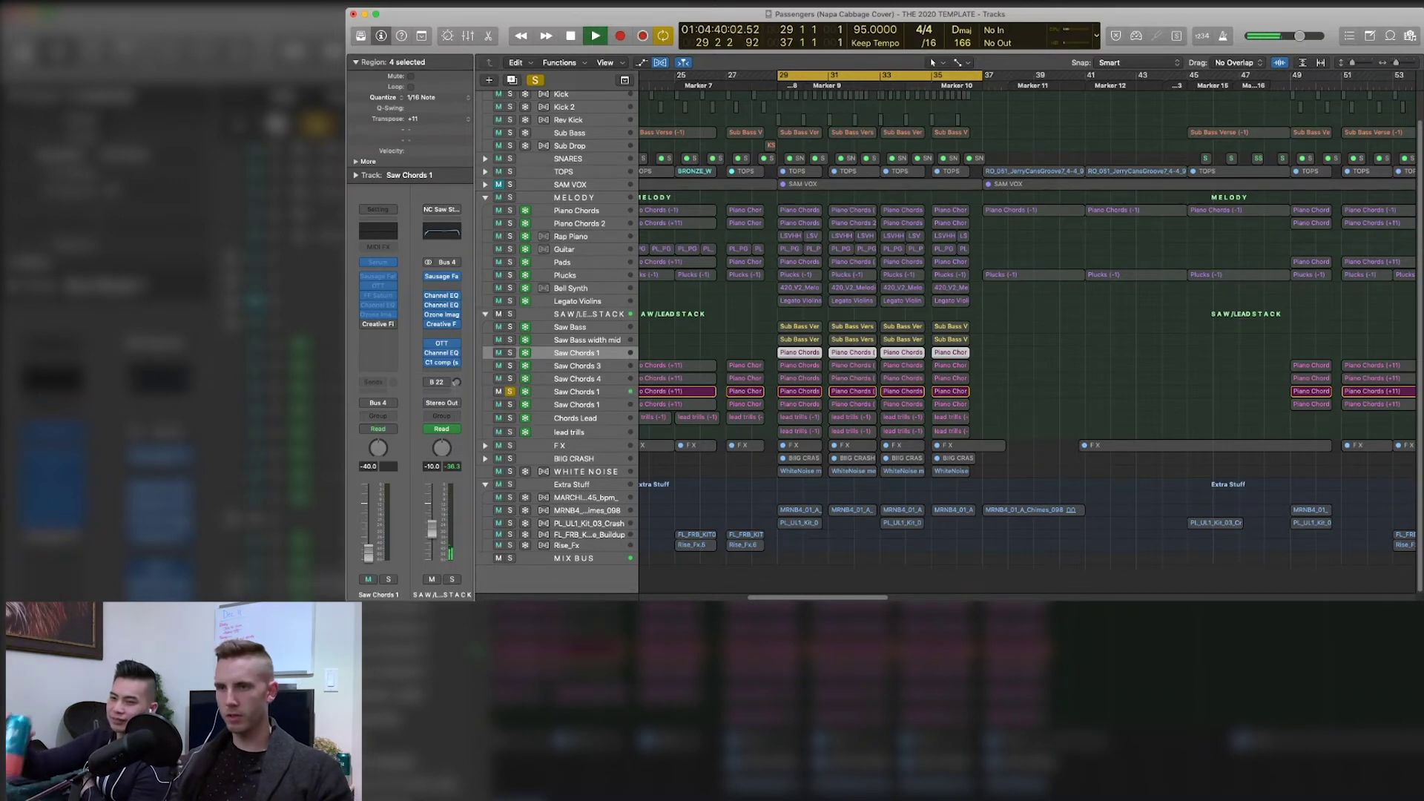
pyautogui.click(509, 390)
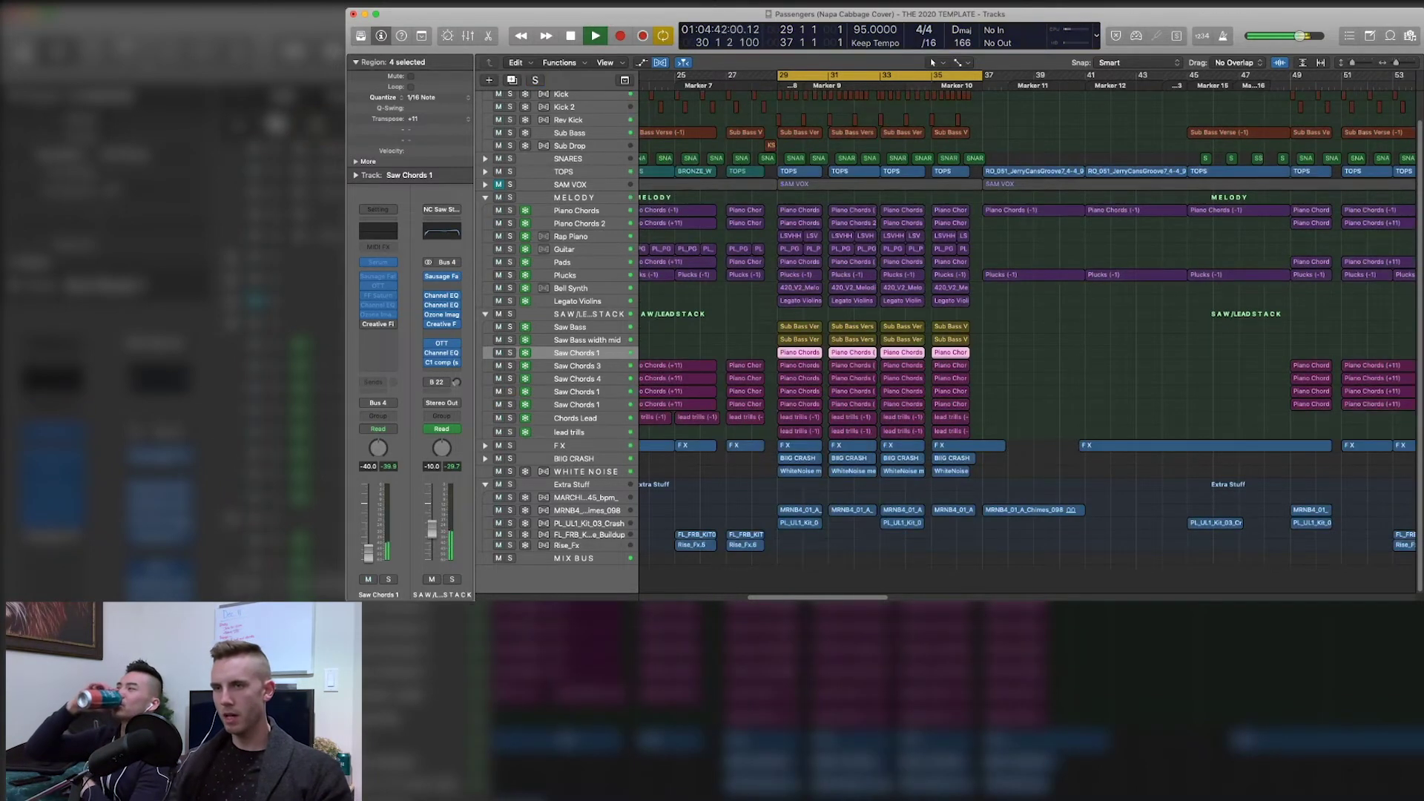
pyautogui.click(509, 405)
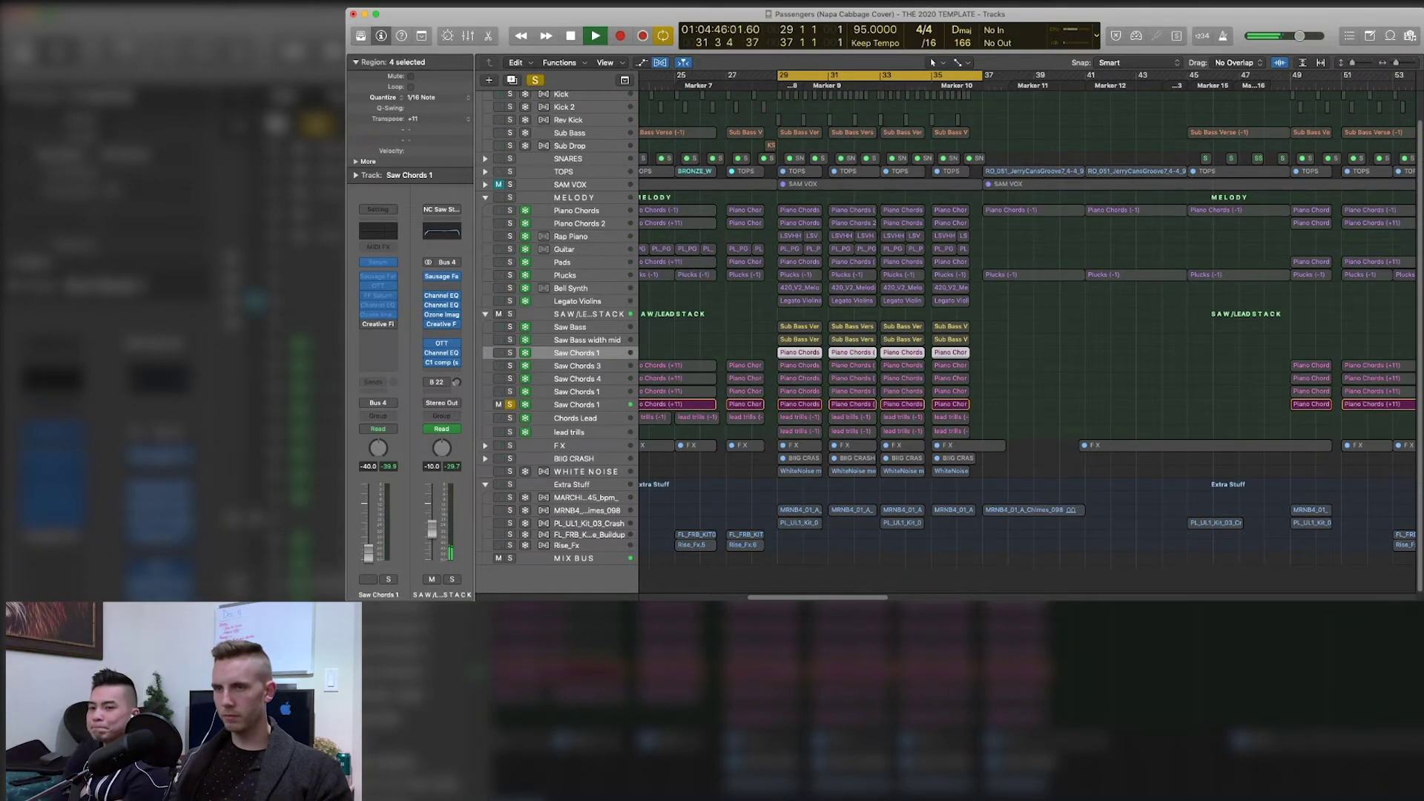
# - Stop the loop and clear the solos from the last Saw Chords 1, Chords Lead and lead trills tracks
pyautogui.click(510, 417)
pyautogui.click(509, 404)
pyautogui.press('space')
pyautogui.click(509, 418)
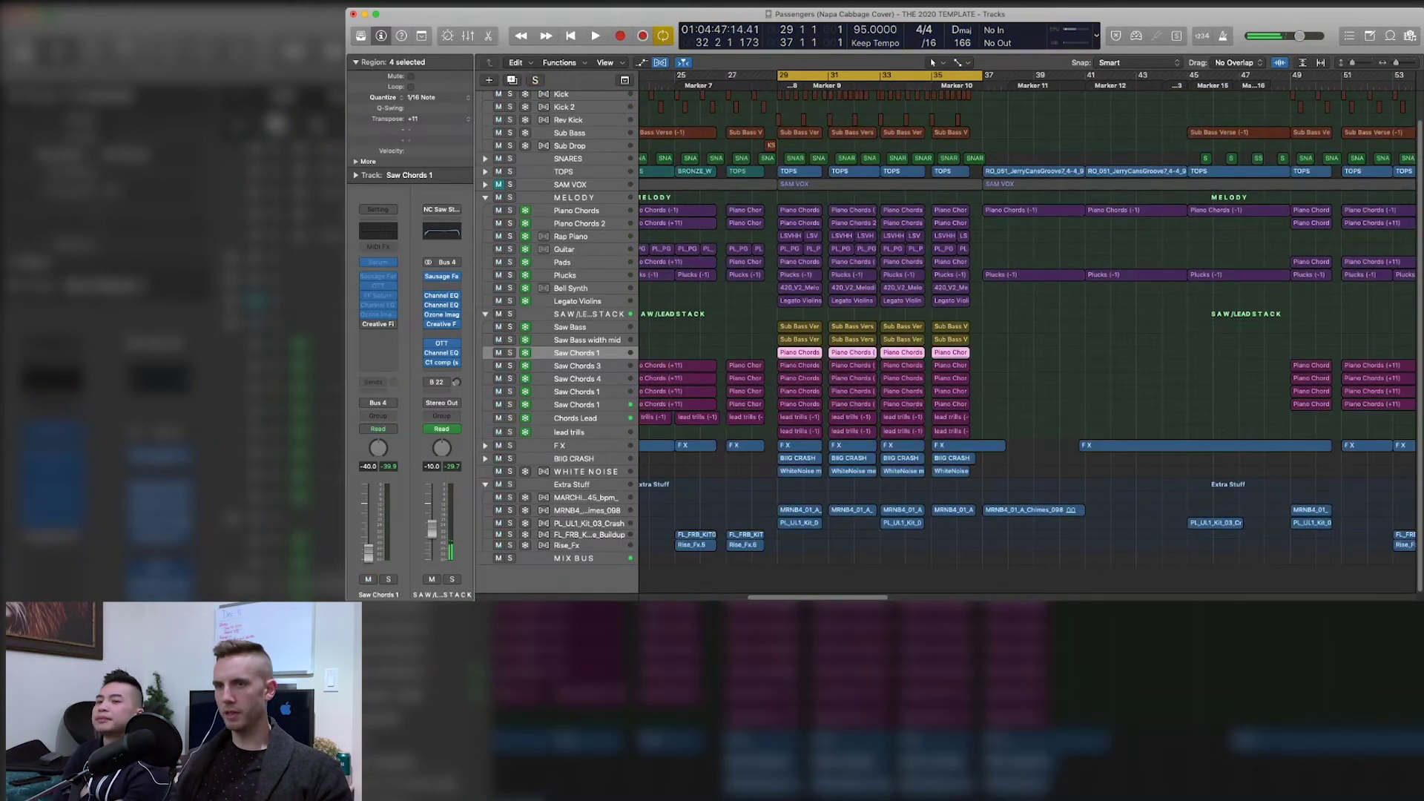
pyautogui.hotkey('ctrl', 's')
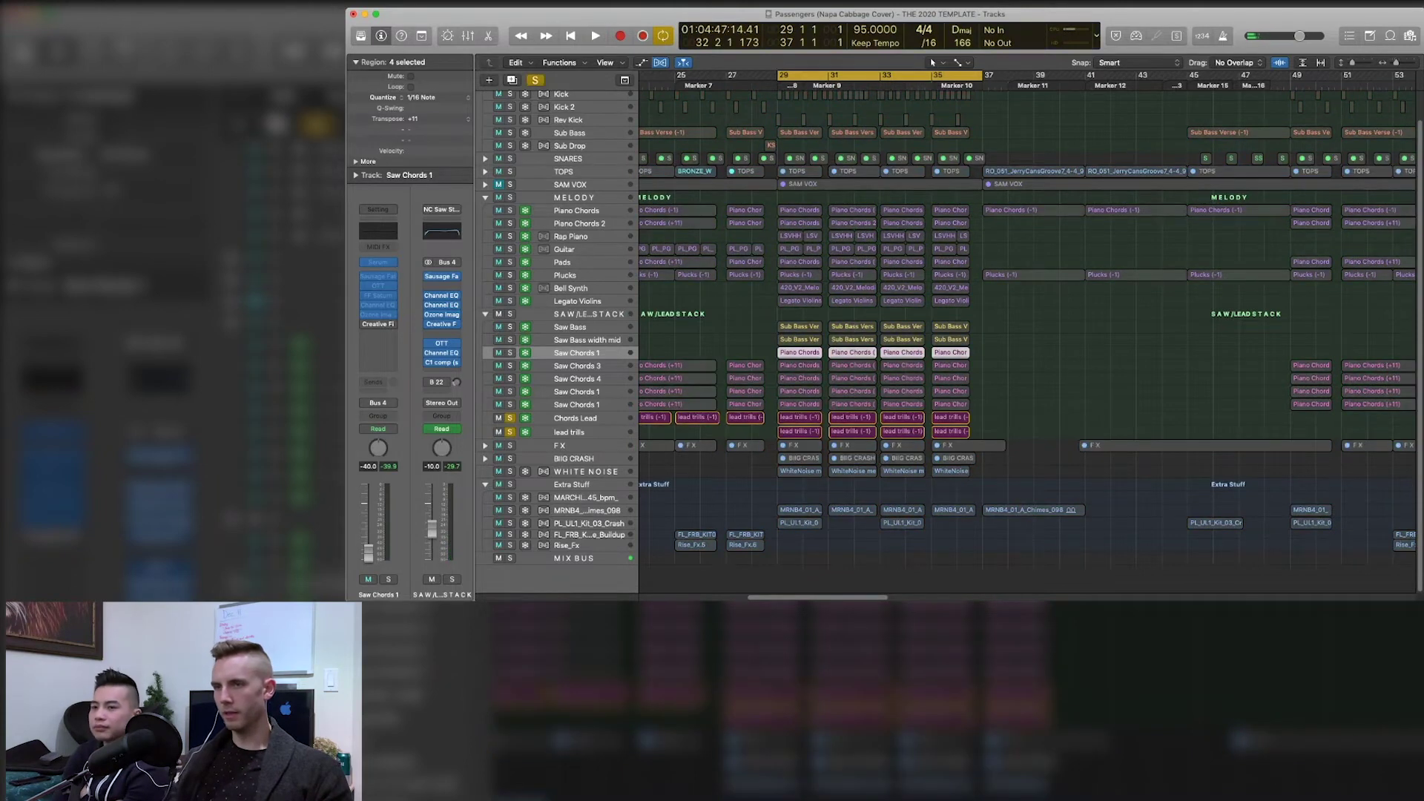
pyautogui.hotkey('ctrl', 's')
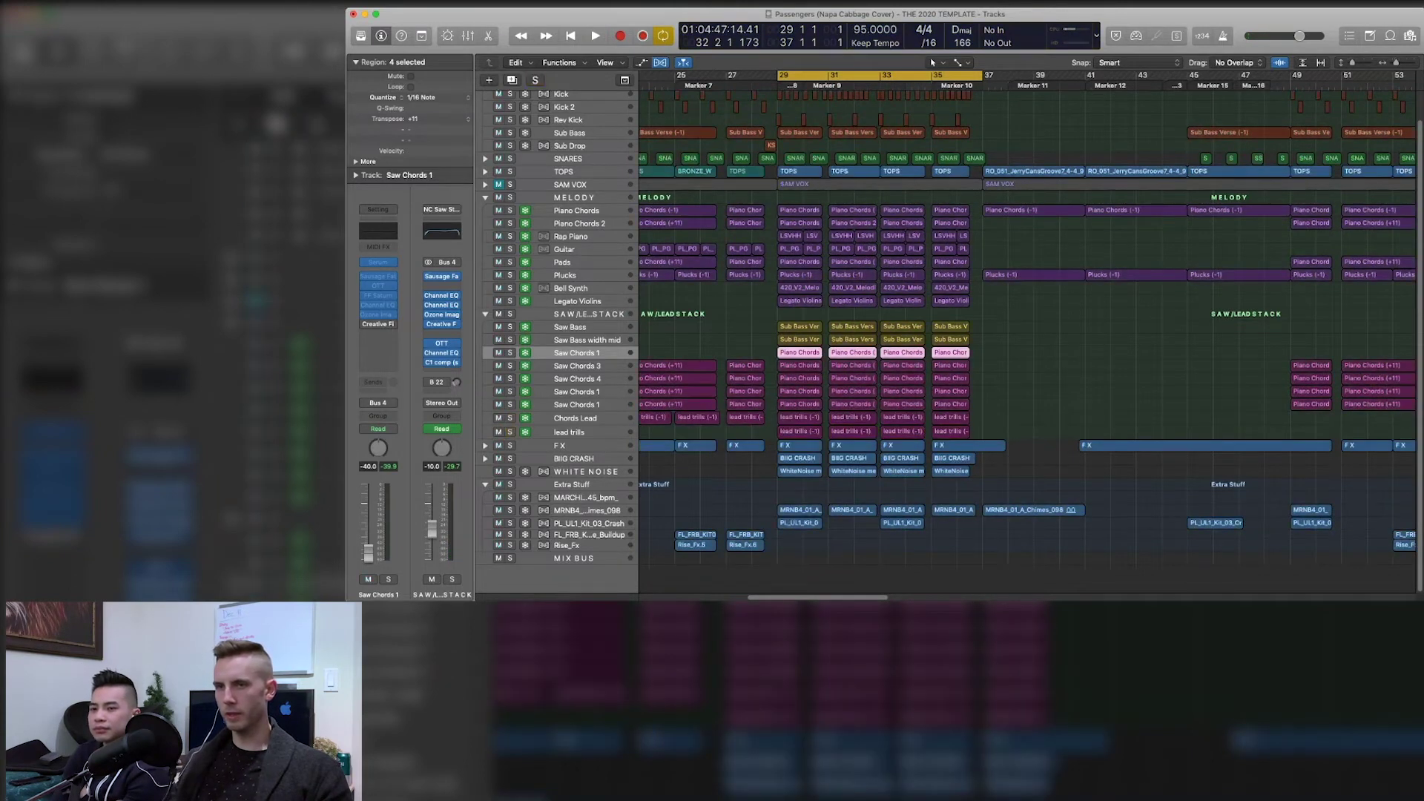
# - Solo Saw Bass, Saw Bass width mid, all the Saw Chords tracks and Sub Bass, listening to the combined loop
pyautogui.hotkey('ctrl', 's')
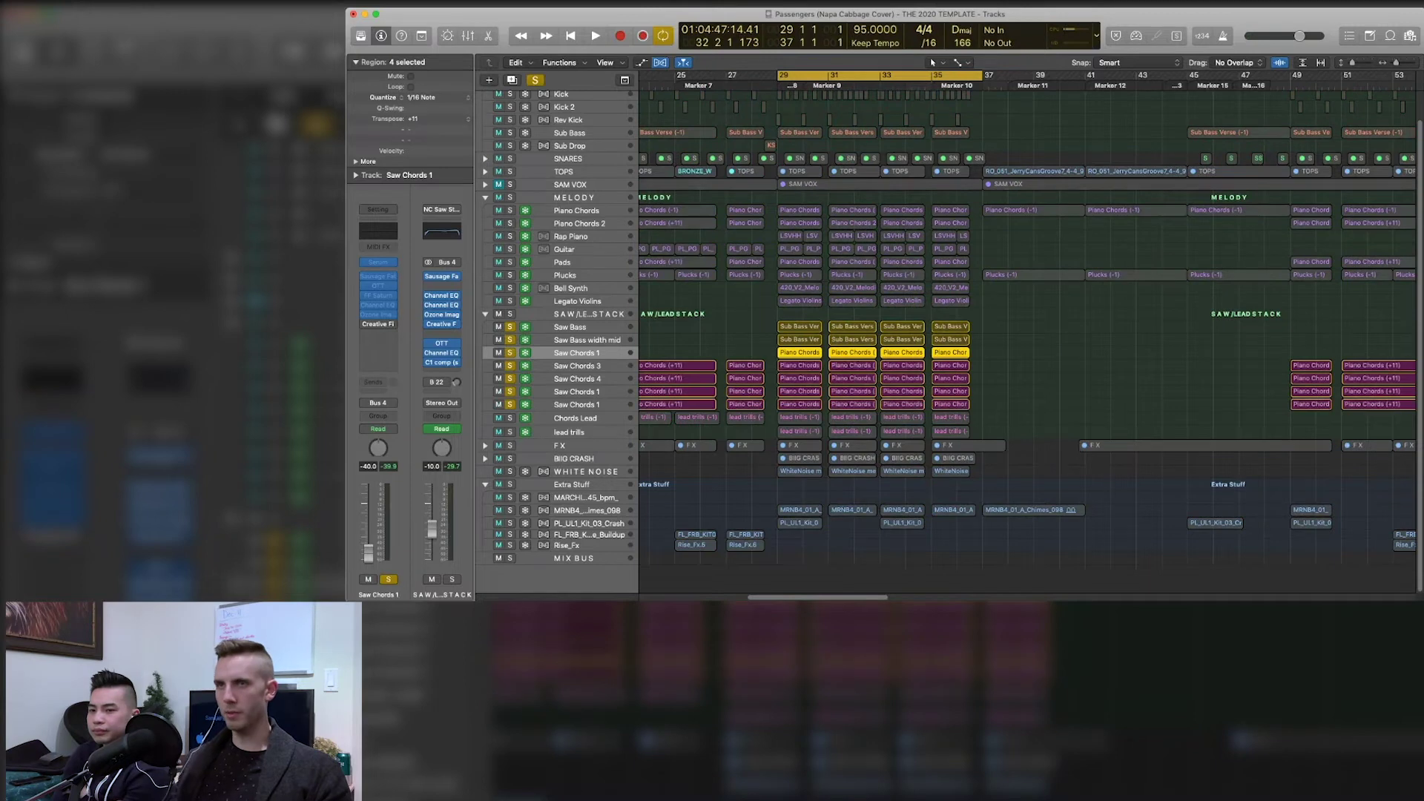
pyautogui.press('space')
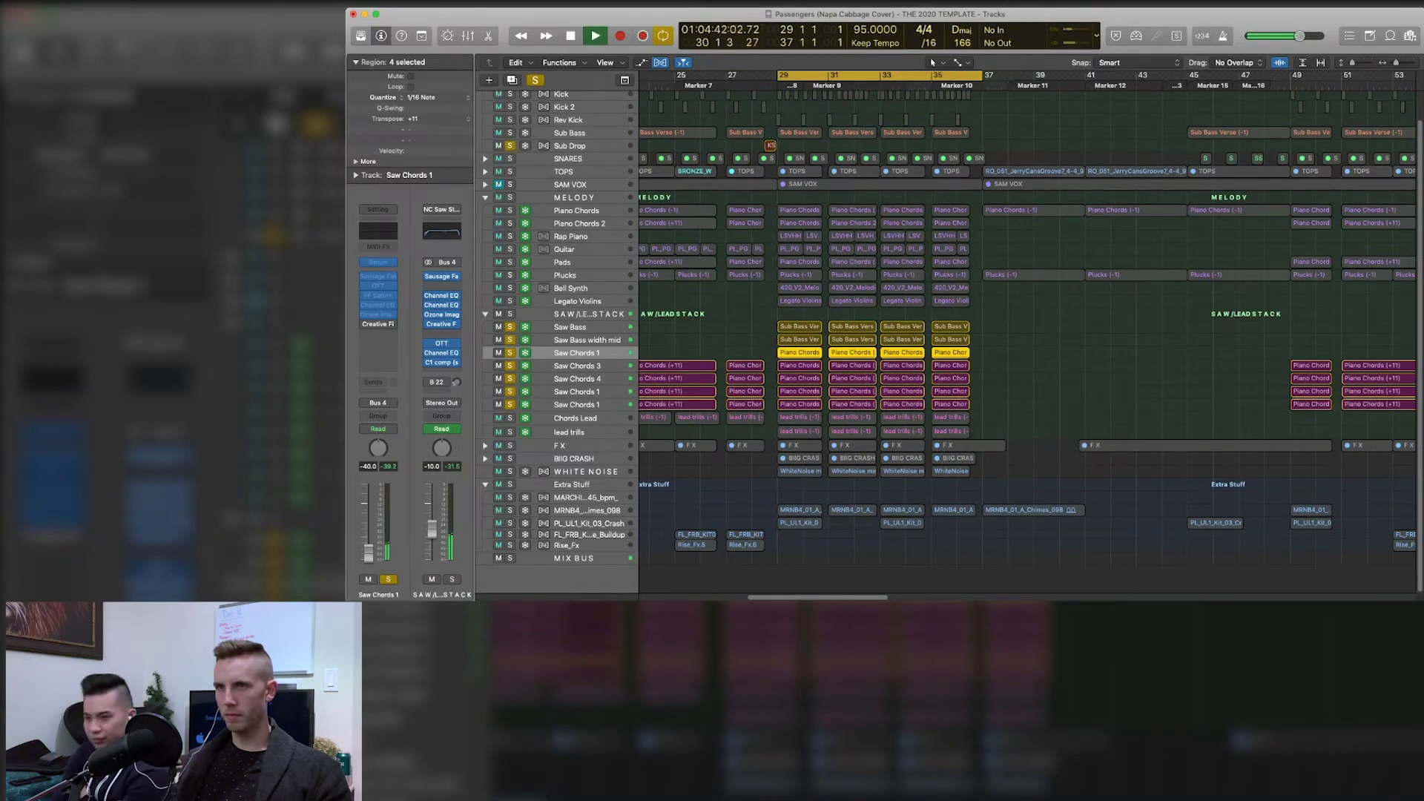
pyautogui.click(510, 146)
pyautogui.click(510, 132)
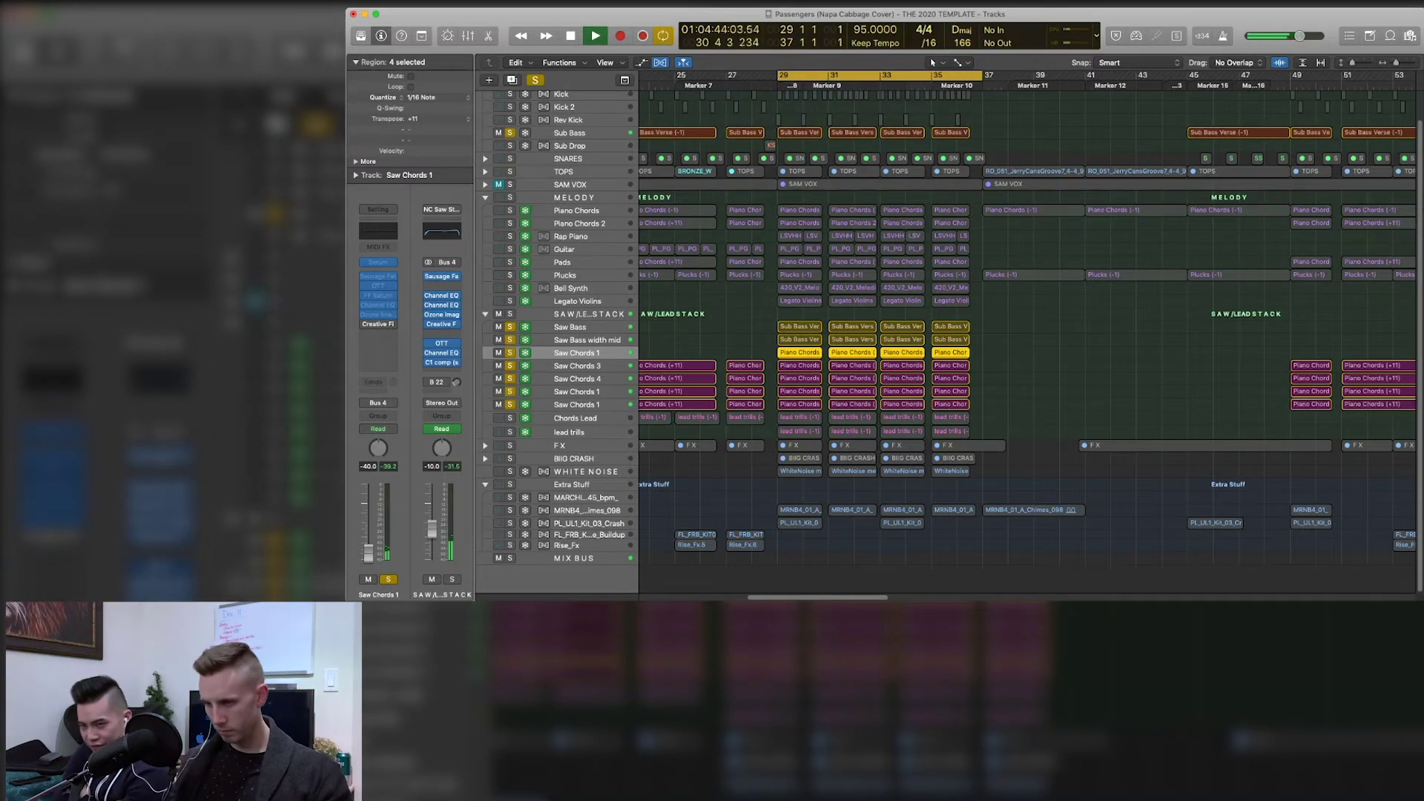
pyautogui.press('space')
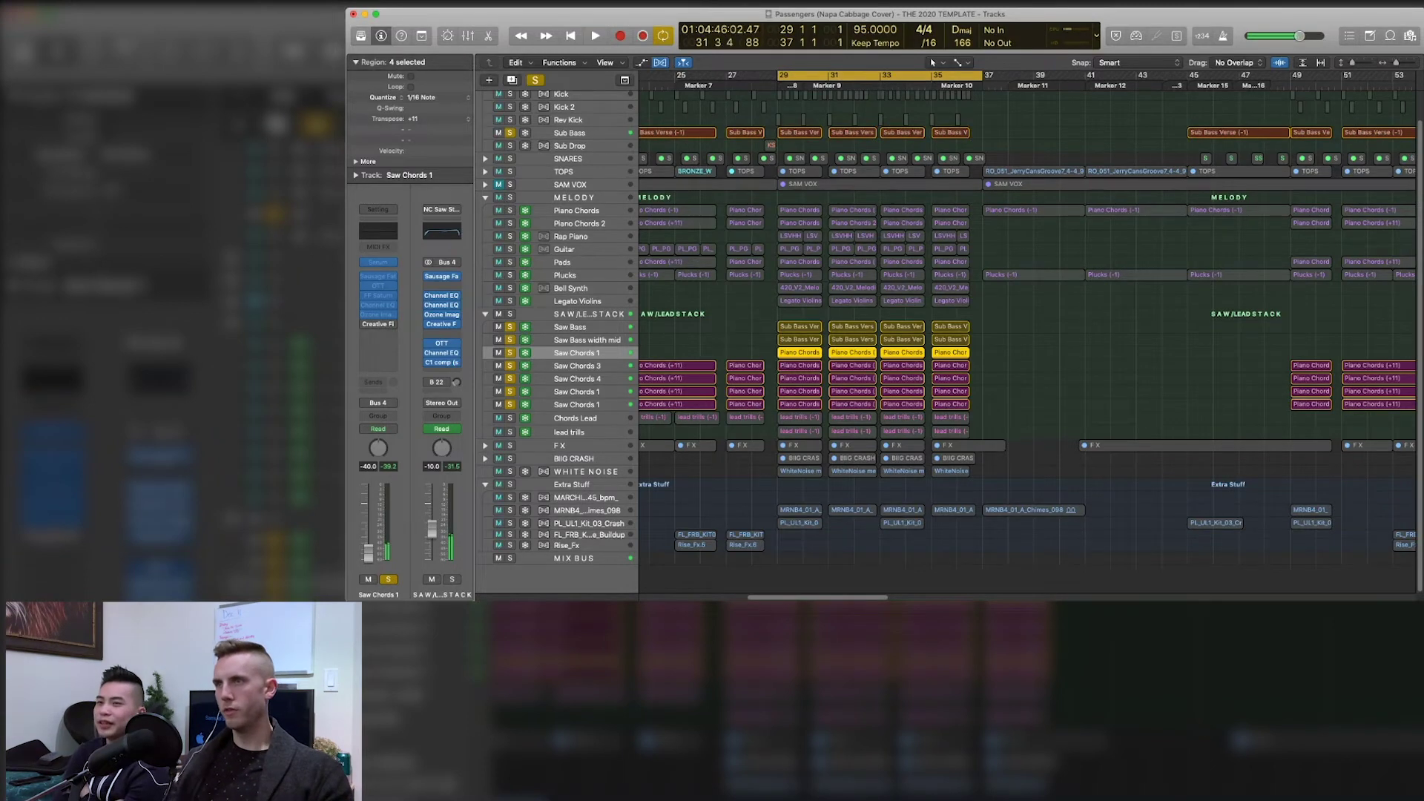
# - Select the SIDECHAIN regions across the loop from bar 29 to 37 and listen to the soloed bass and saw chords
pyautogui.scroll(2, 1027, 333)
pyautogui.moveTo(976, 100); pyautogui.dragTo(777, 97)
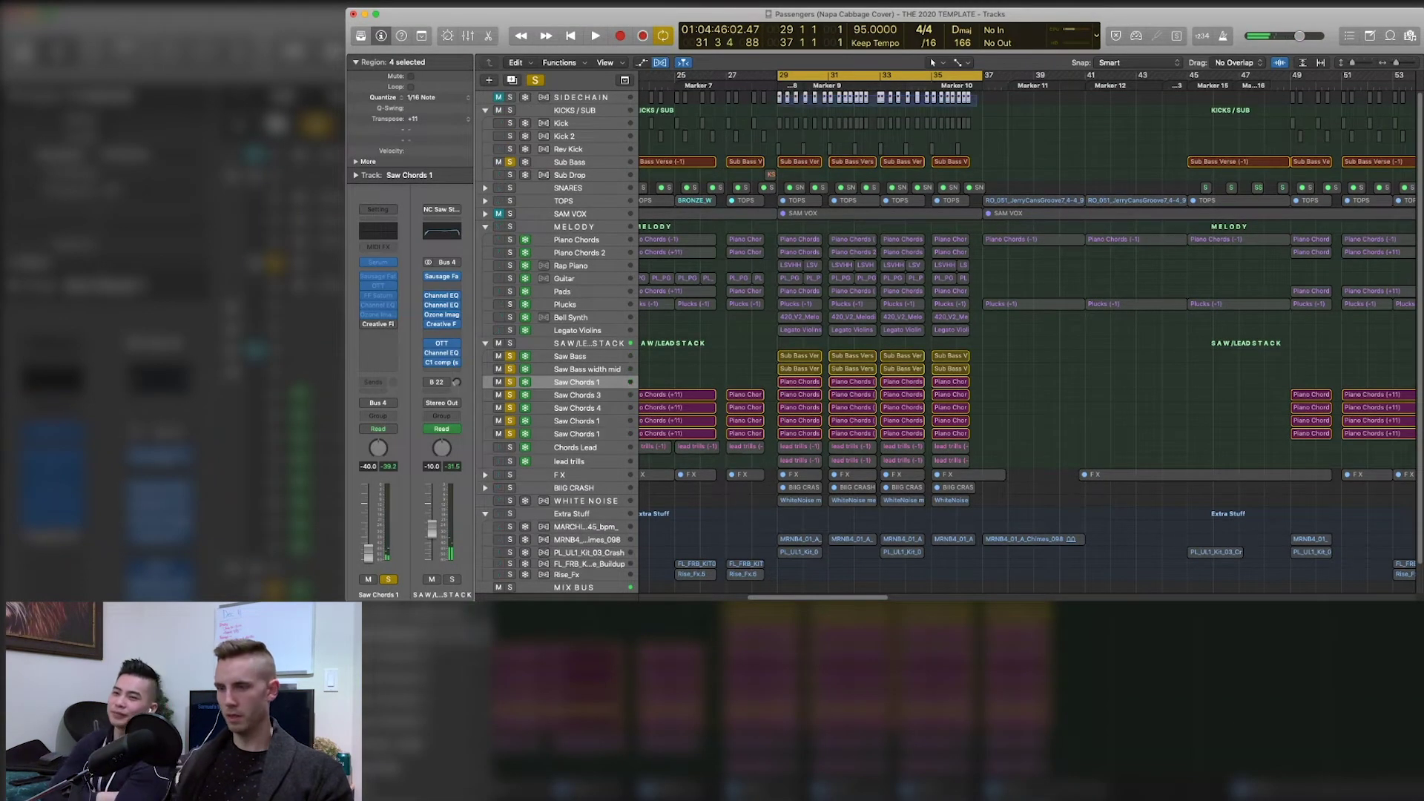
pyautogui.press('space')
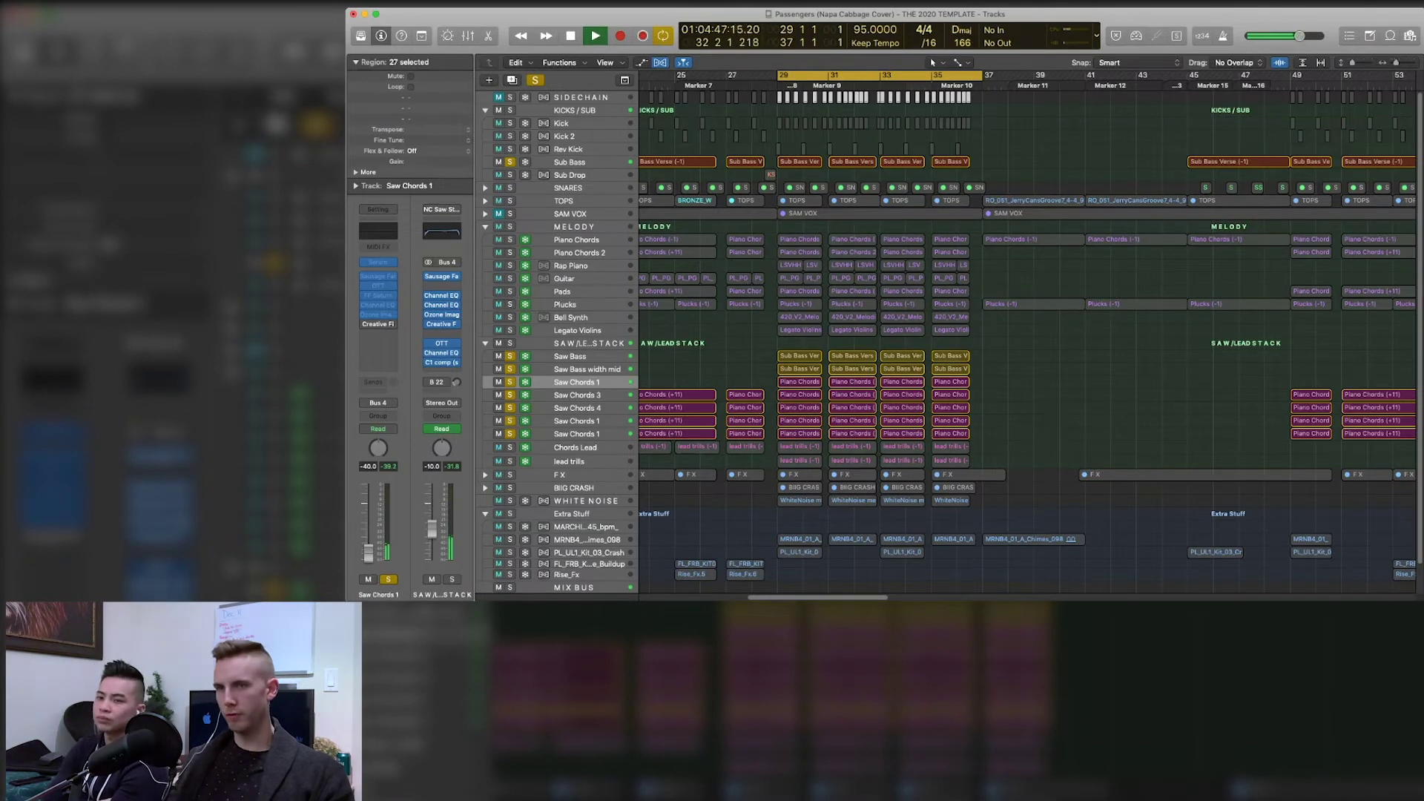
pyautogui.press('space')
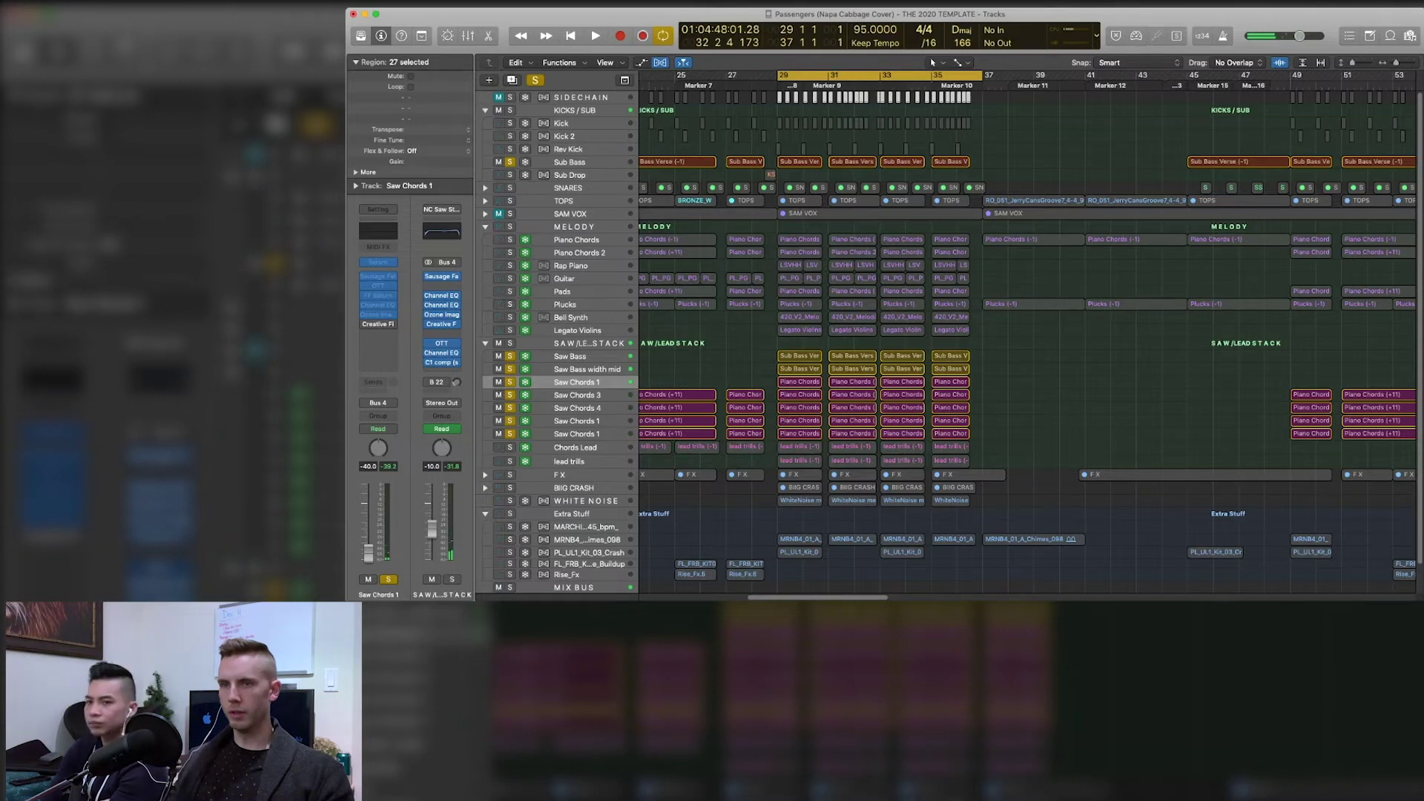
# - Check the C1 compressor on the SAW/LEAD STACK channel and replay the soloed bass and saw chord layers
pyautogui.click(443, 362)
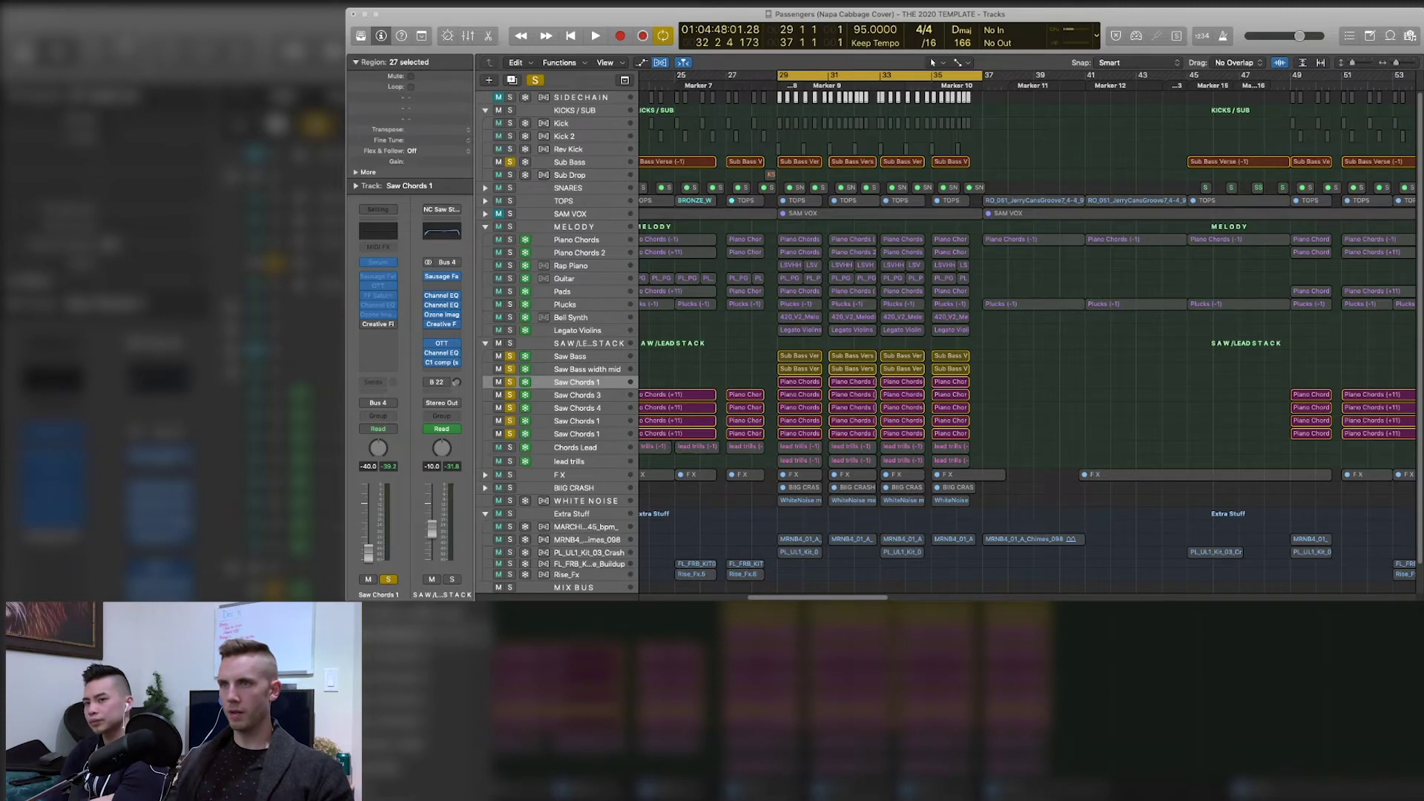
pyautogui.press('space')
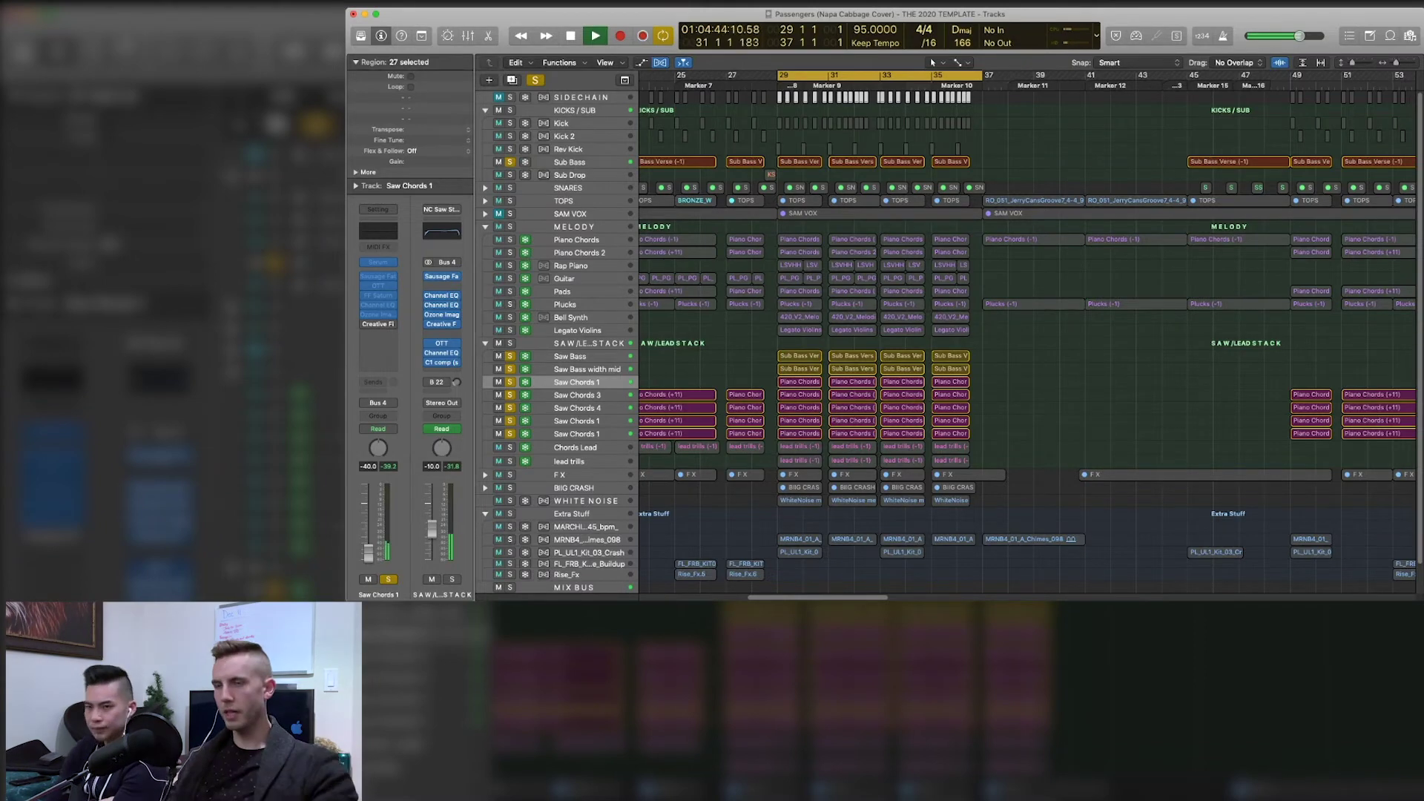
pyautogui.press('space')
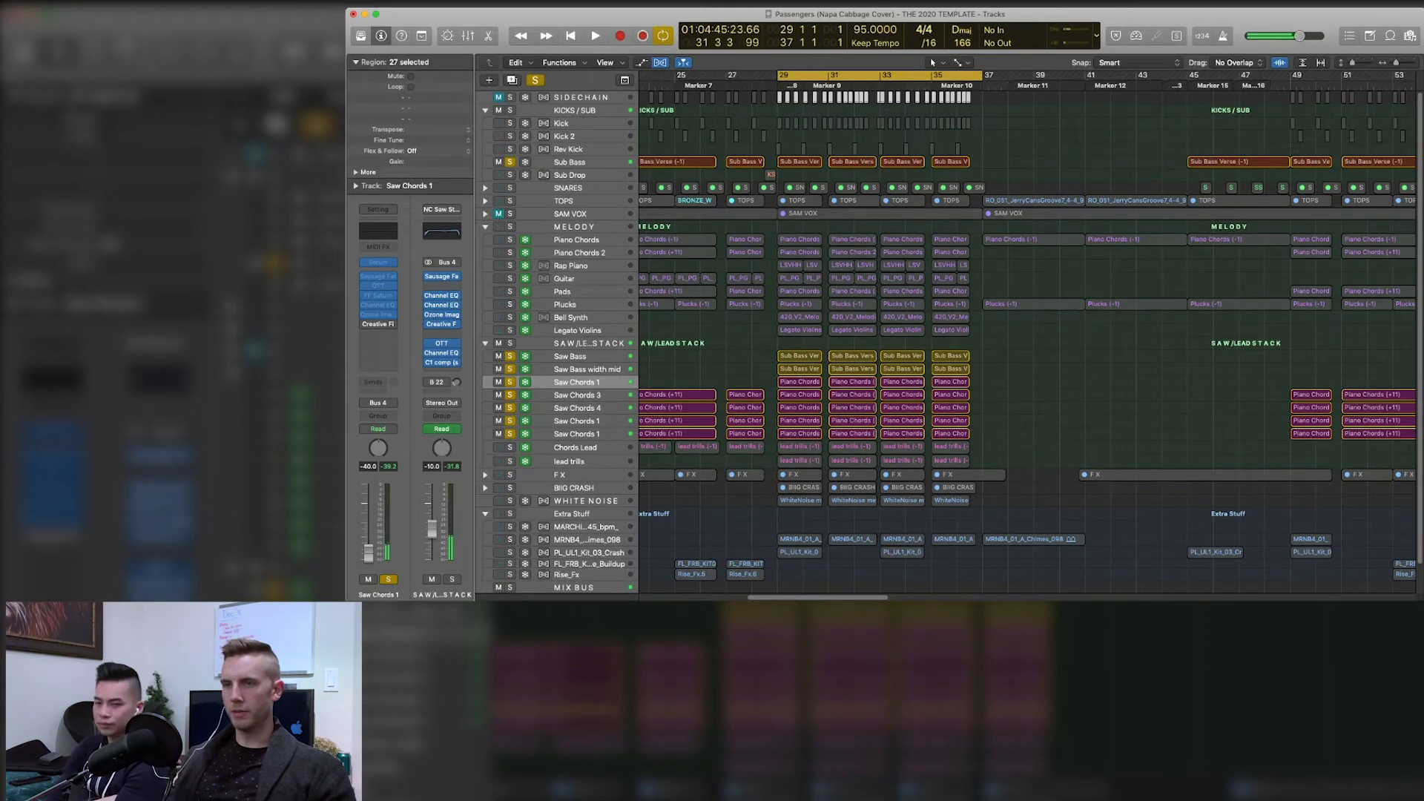
# - Switch the solo from the bass and saw chord tracks to Chords Lead and lead trills and listen to both together
pyautogui.moveTo(509, 448); pyautogui.dragTo(509, 161)
pyautogui.click(510, 474)
pyautogui.click(510, 434)
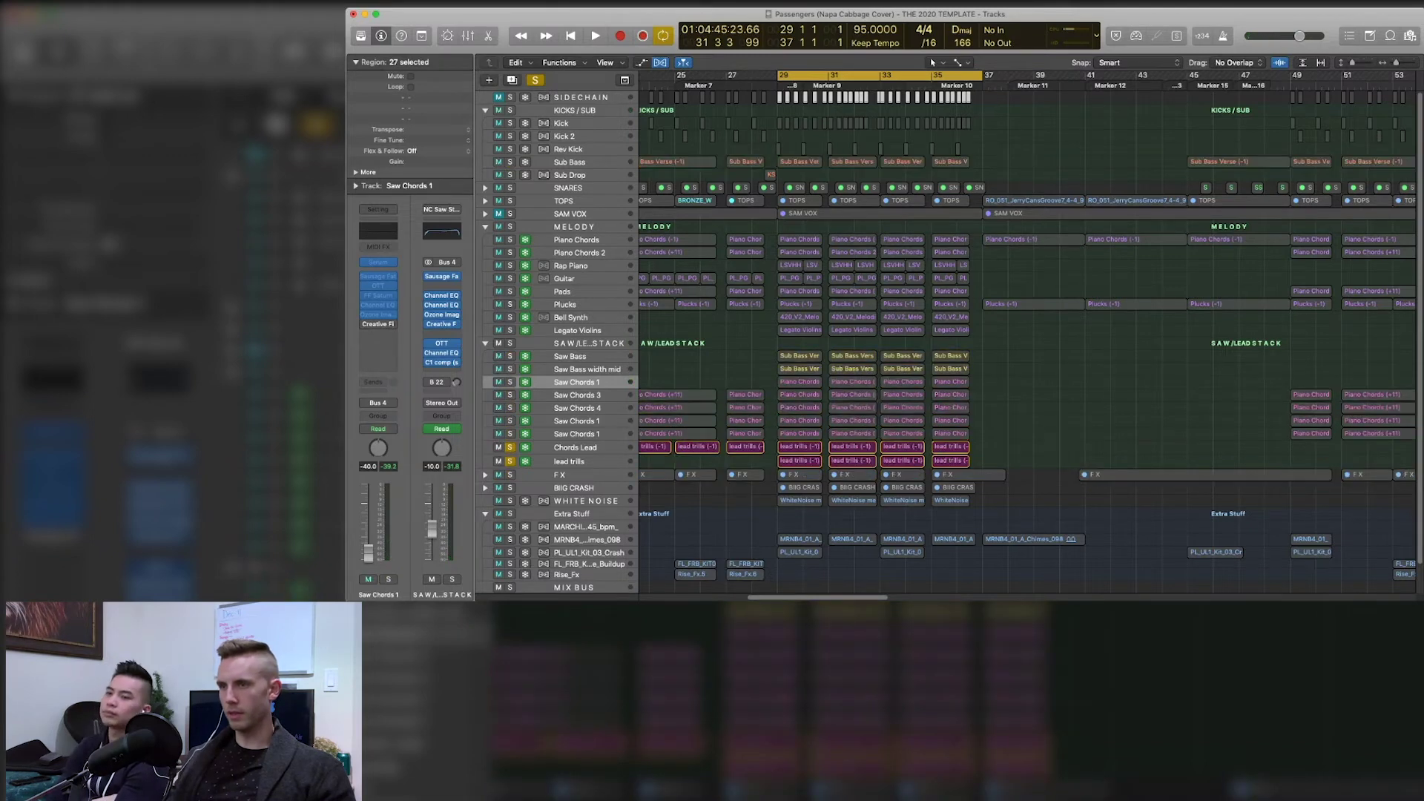
pyautogui.press('space')
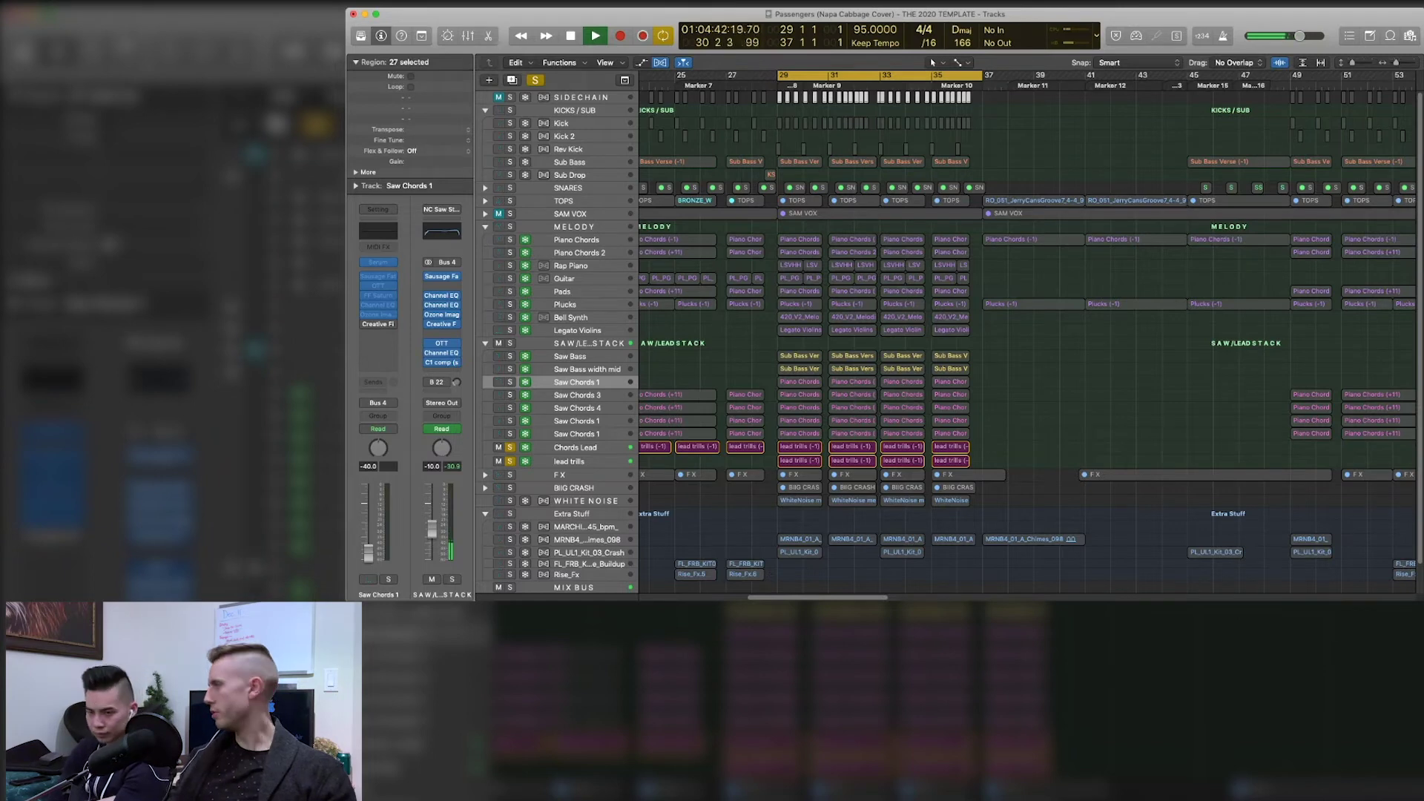
pyautogui.press('space')
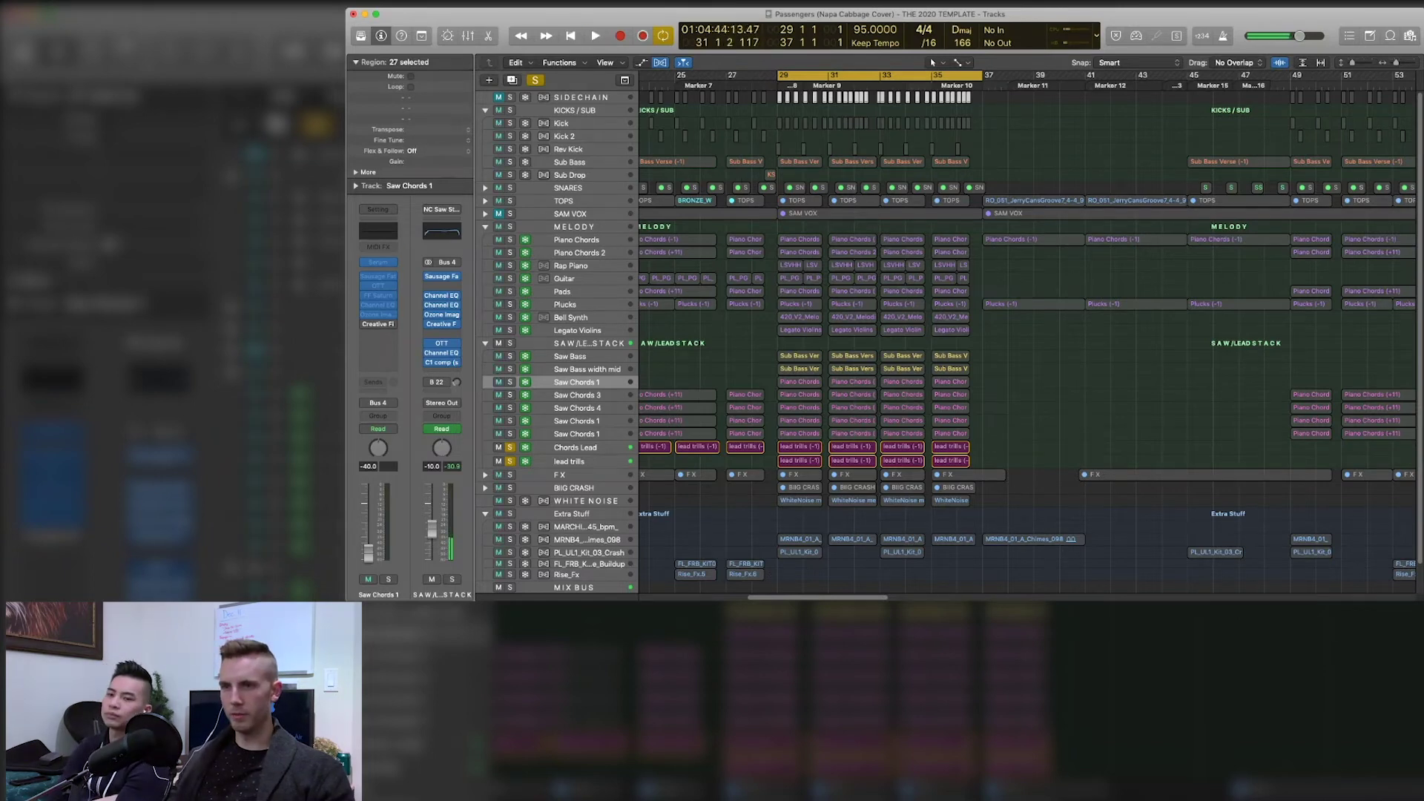
# - Remove lead trills from the solo and listen to Chords Lead alone
pyautogui.click(509, 460)
pyautogui.press('space')
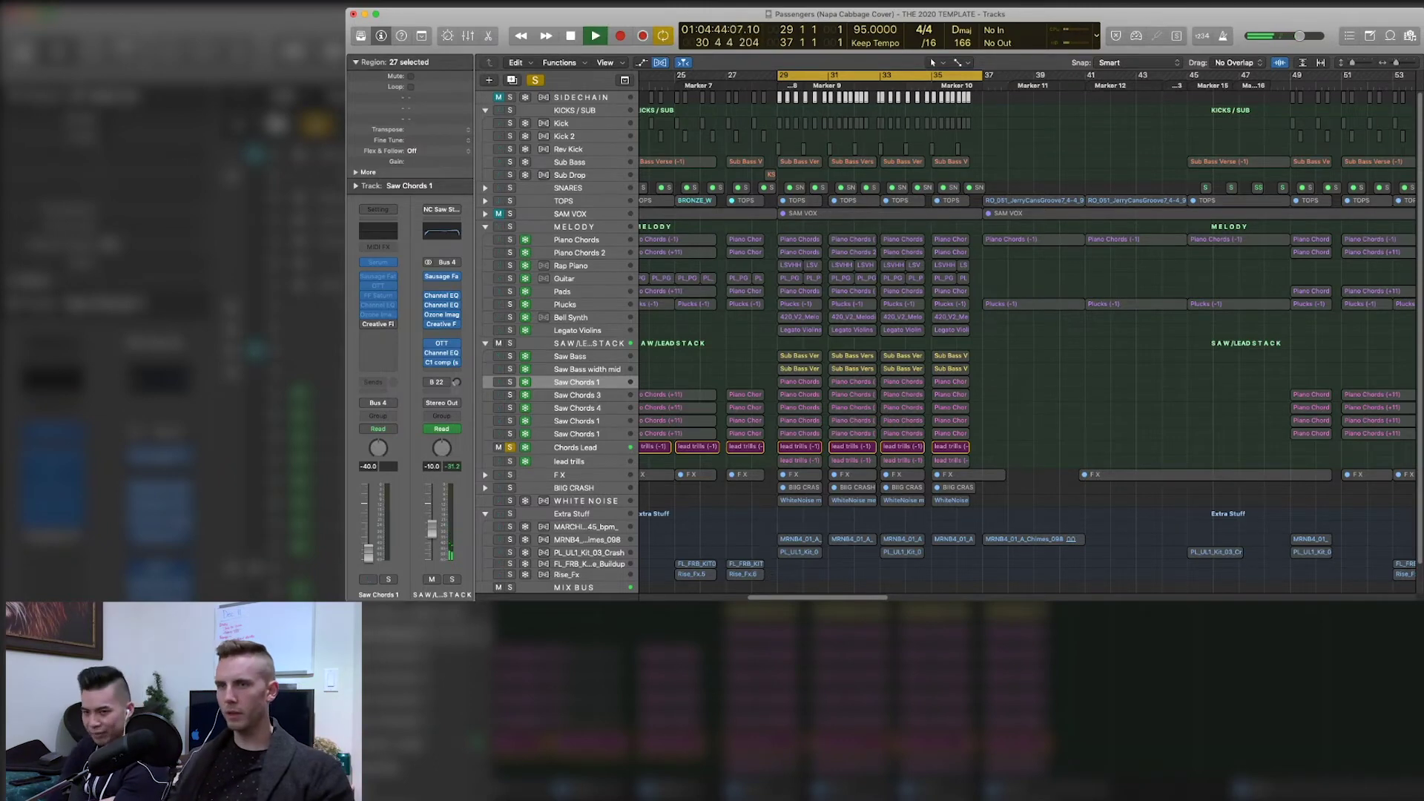
pyautogui.press('space')
# - Solo lead trills alone, play the loop, add Chords Lead back to the solo and stop playback
pyautogui.click(509, 448)
pyautogui.click(509, 460)
pyautogui.press('space')
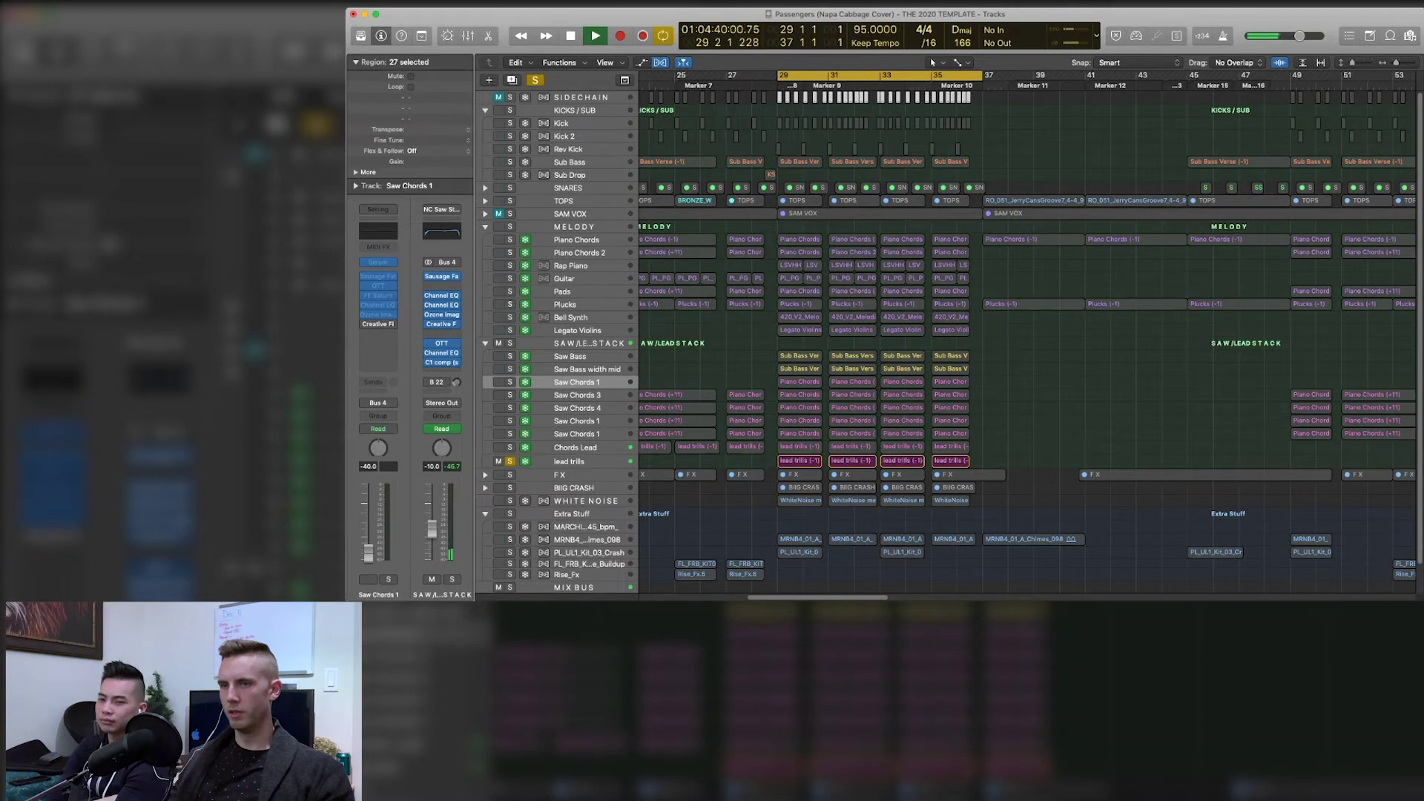
pyautogui.click(509, 447)
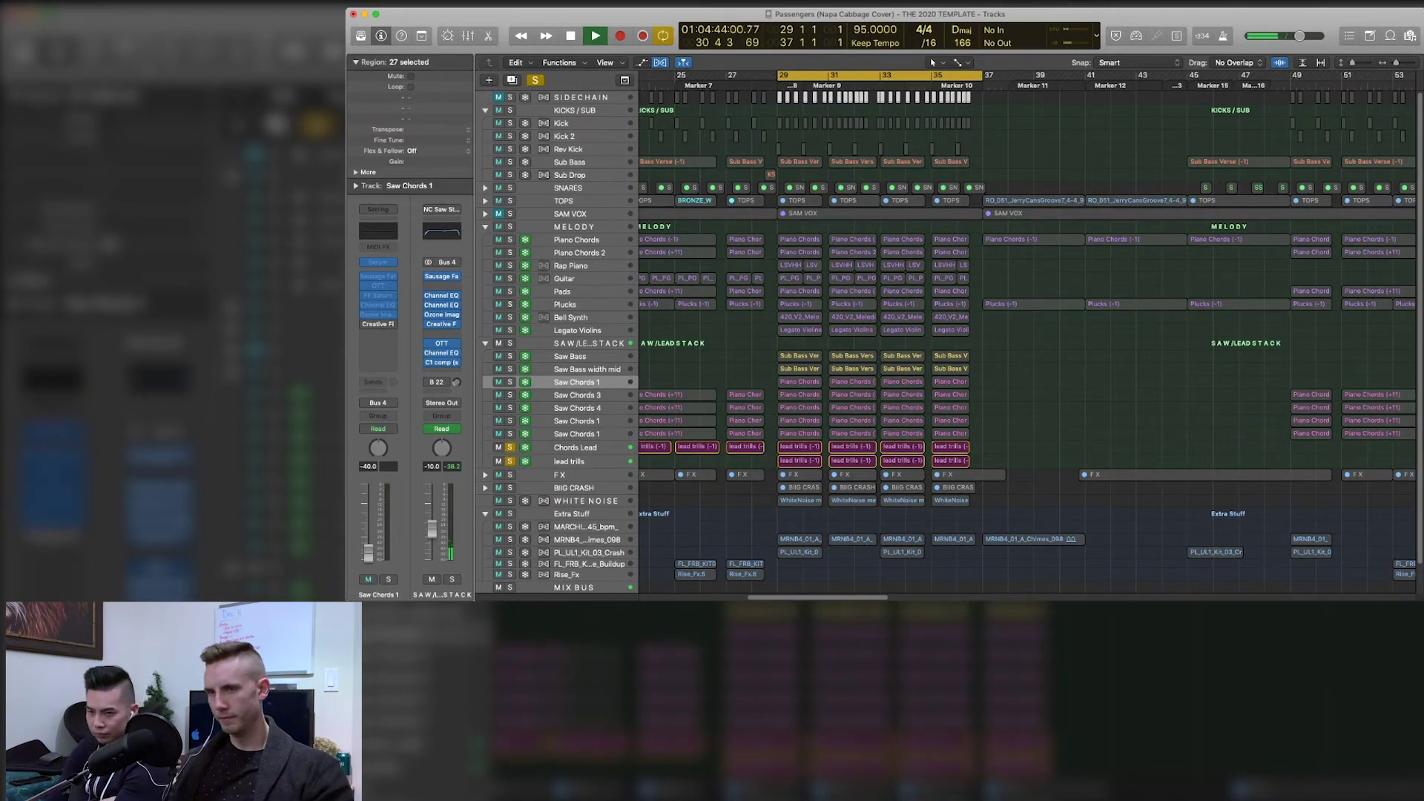
pyautogui.press('space')
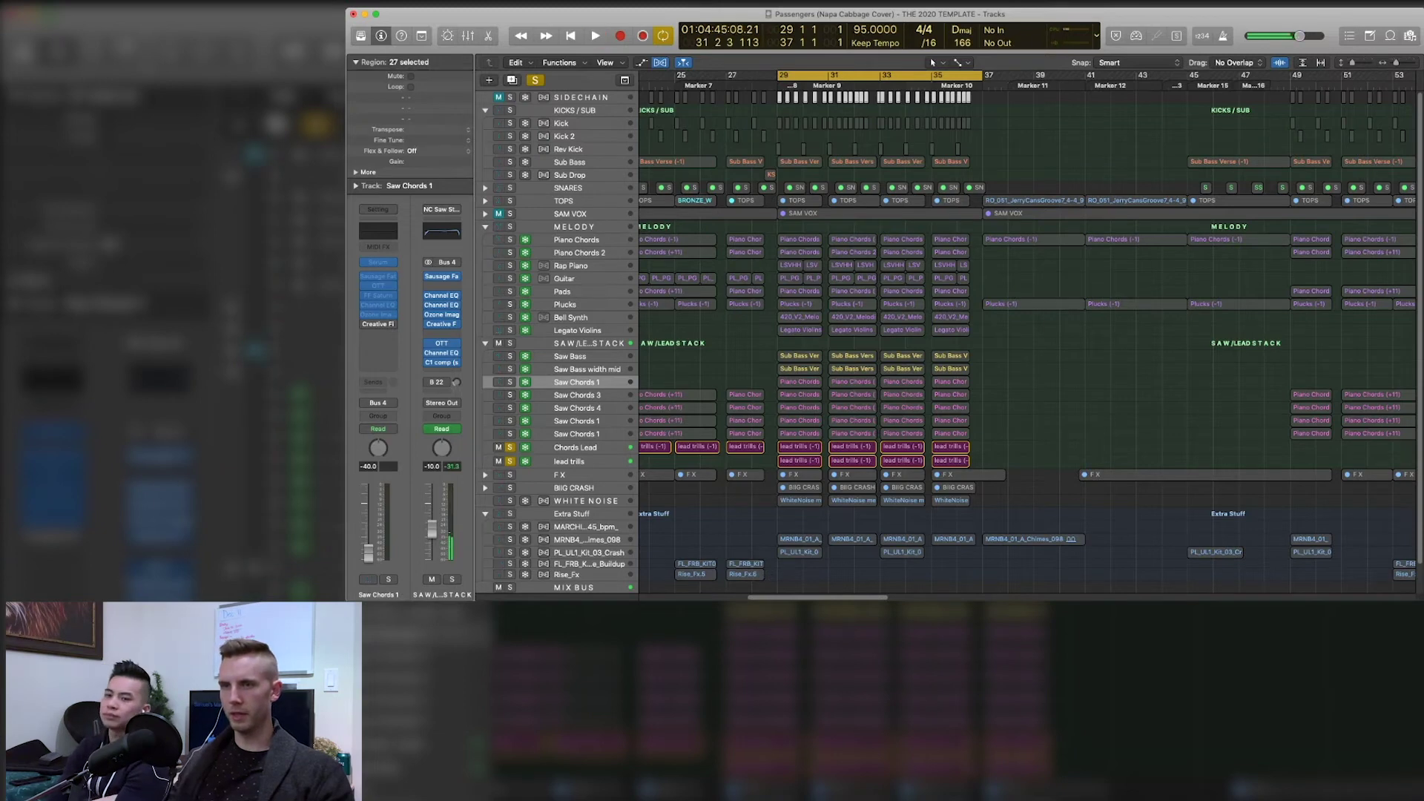
# - Select the lead trills track, replace the lead solos with the whole SAW/LEAD STACK plus Sub Bass, and play the loop
pyautogui.click(569, 462)
pyautogui.click(509, 447)
pyautogui.click(509, 461)
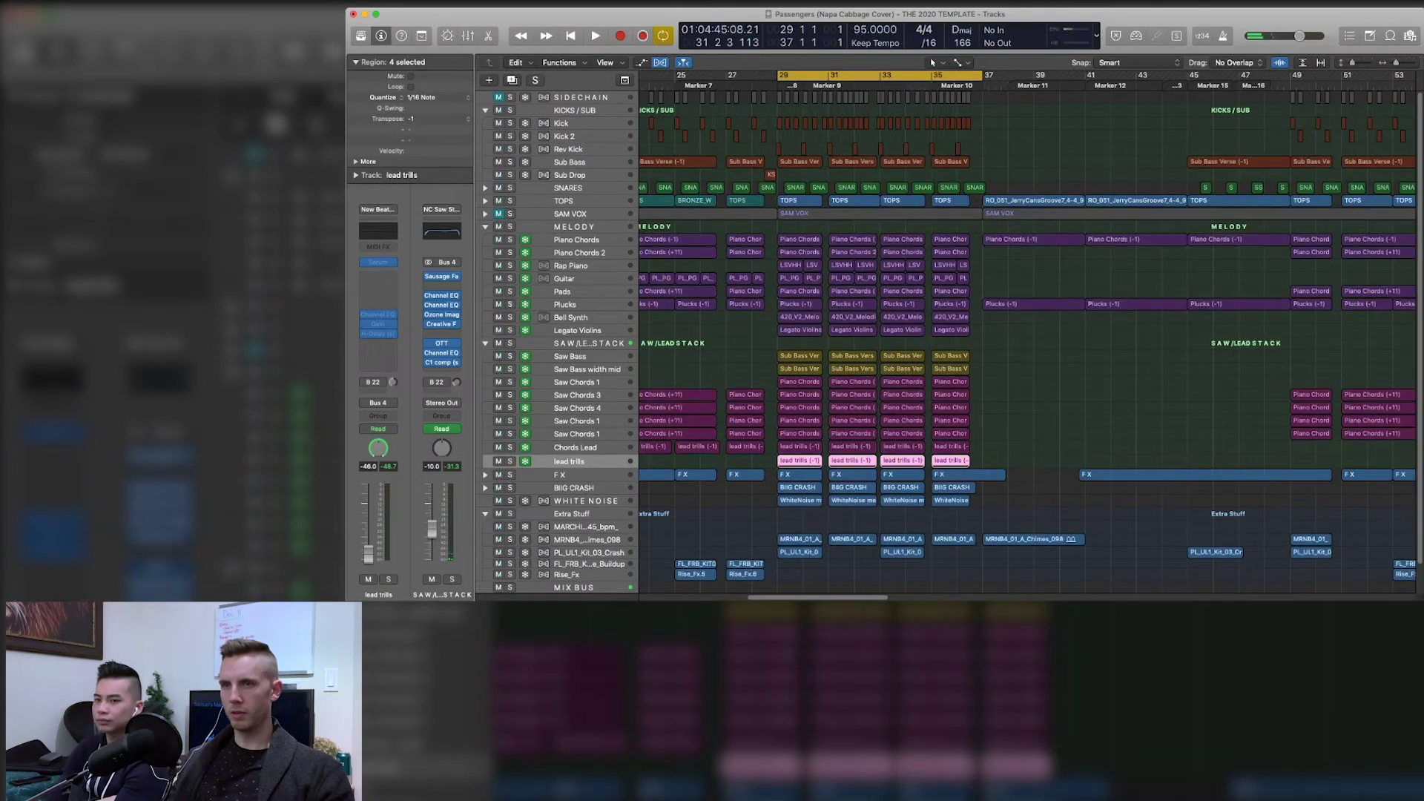
pyautogui.press('s')
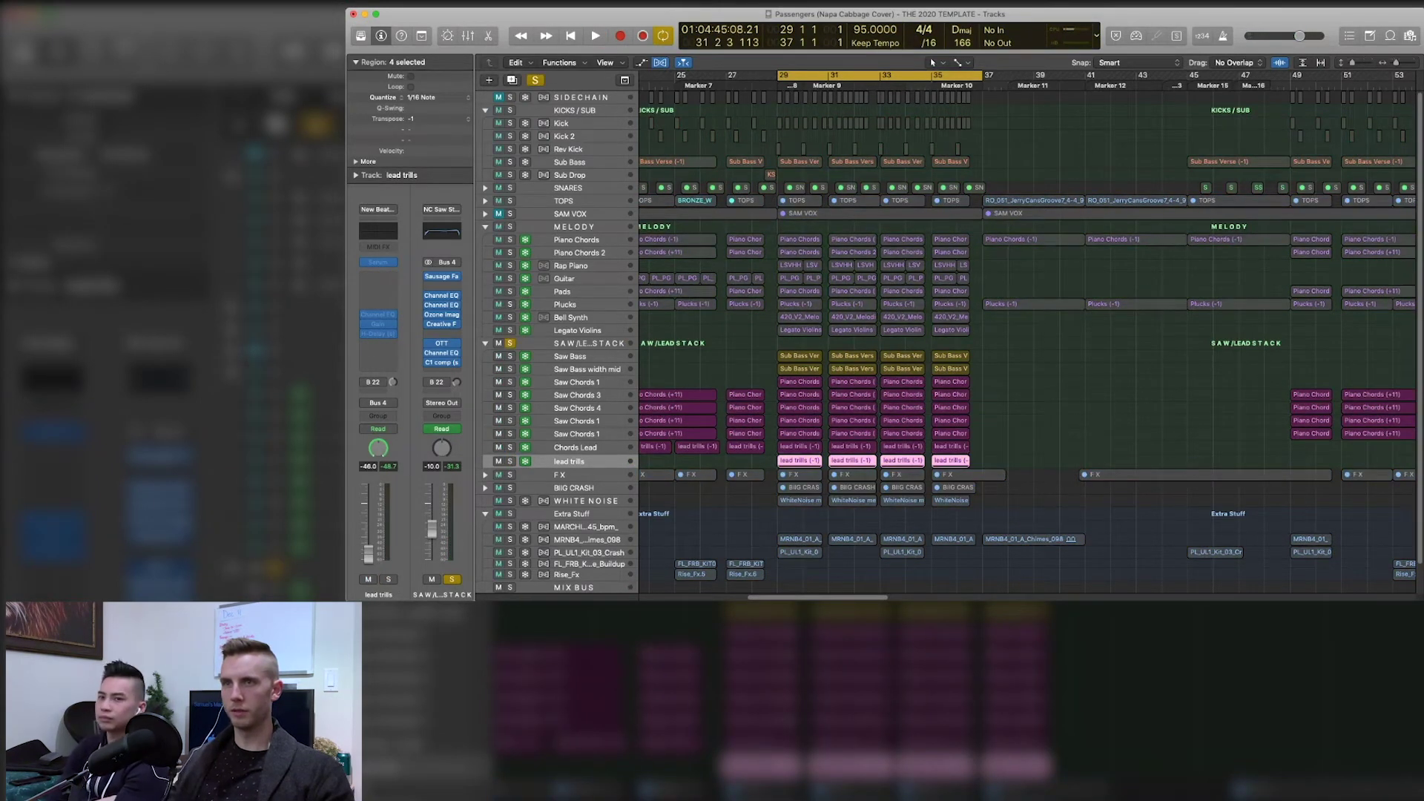
pyautogui.click(509, 162)
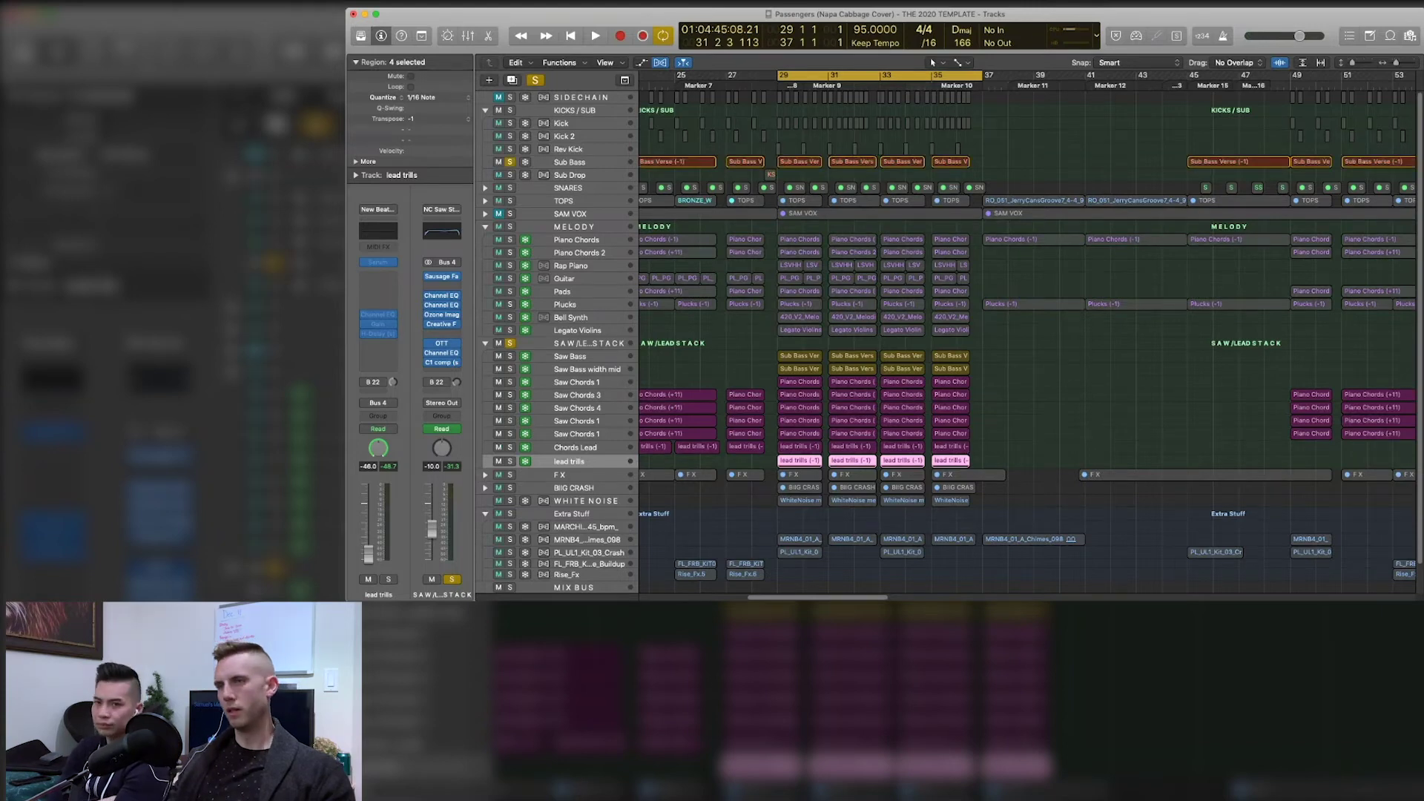
pyautogui.press('space')
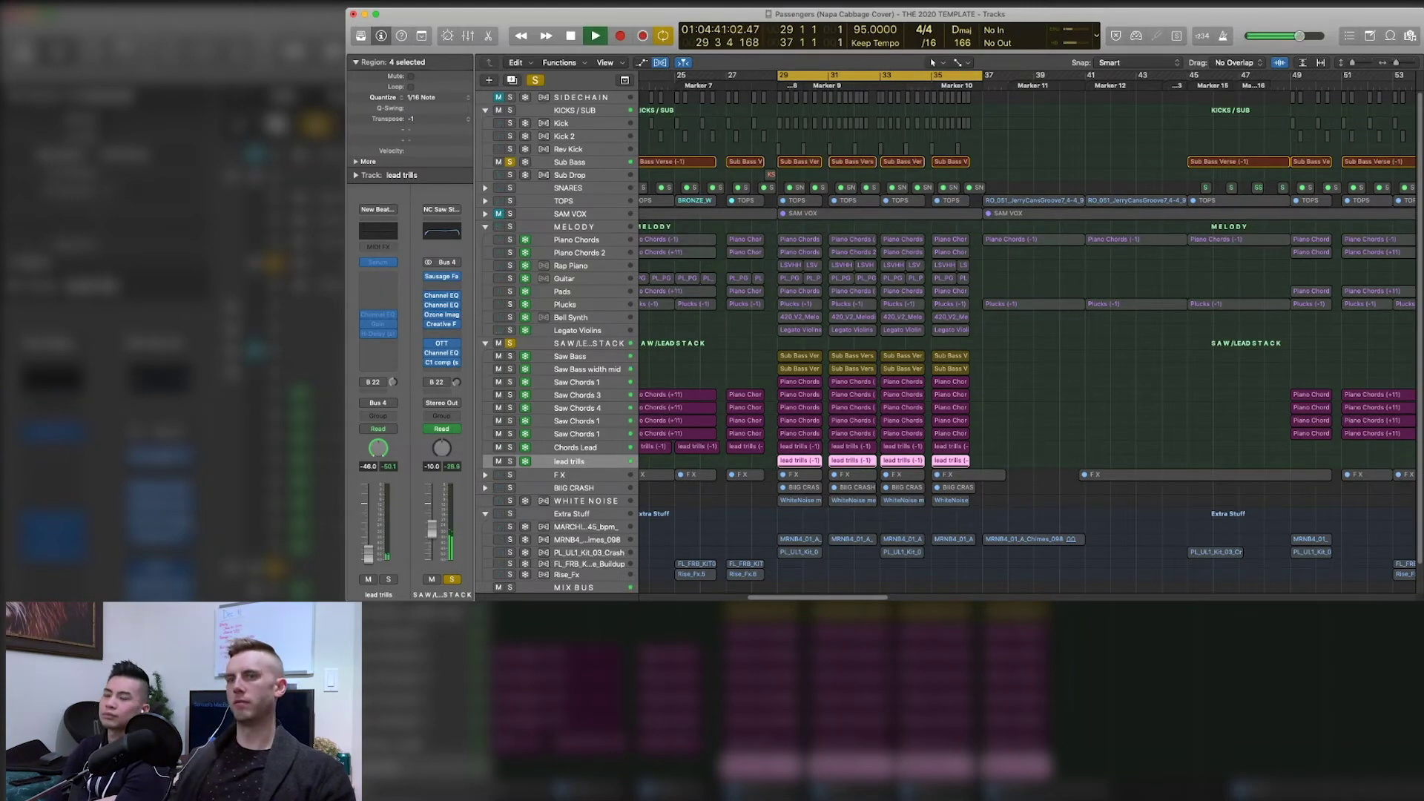
# - Add the MELODY stack to the SAW/LEAD STACK and Sub Bass solo, listen to the combination, and clear all solos
pyautogui.press('space')
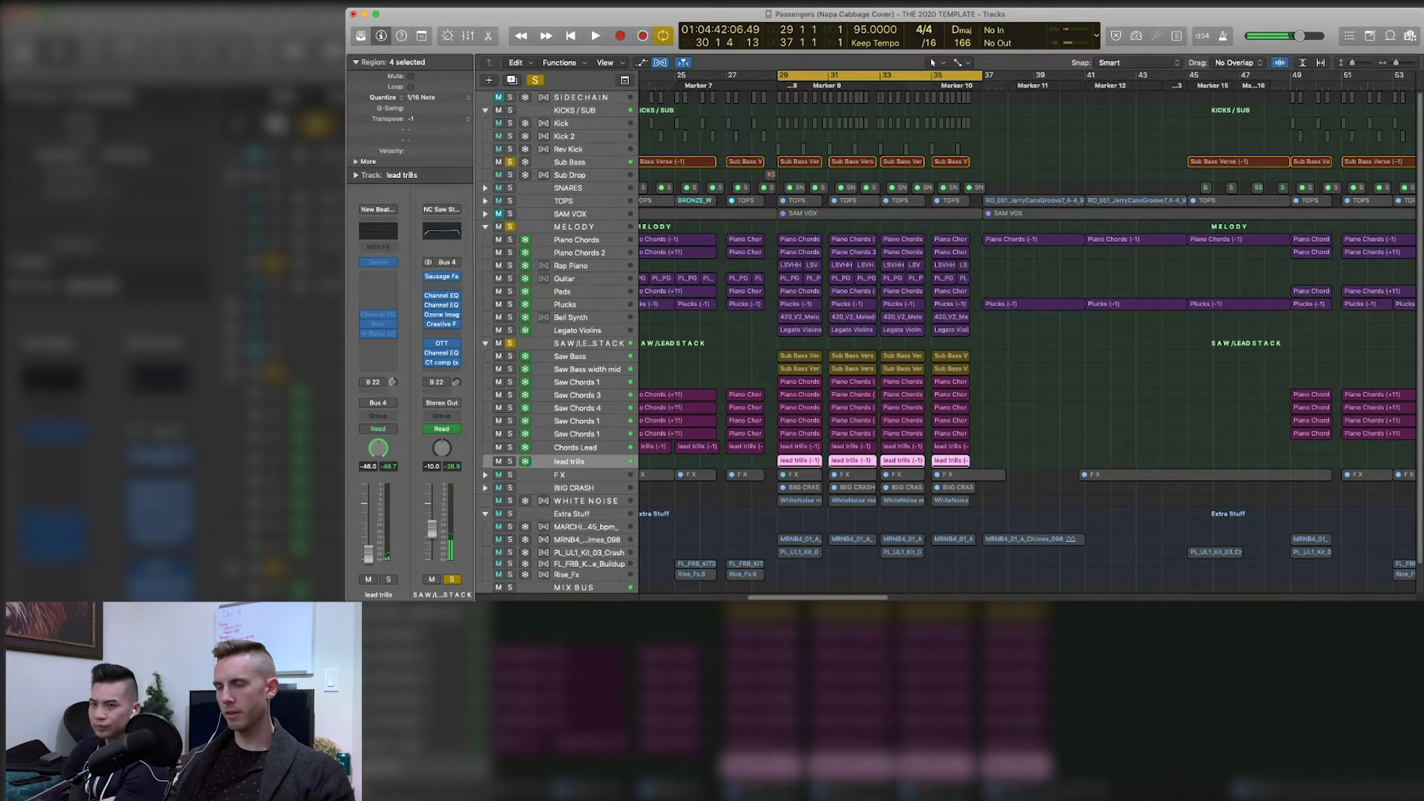
pyautogui.press('space')
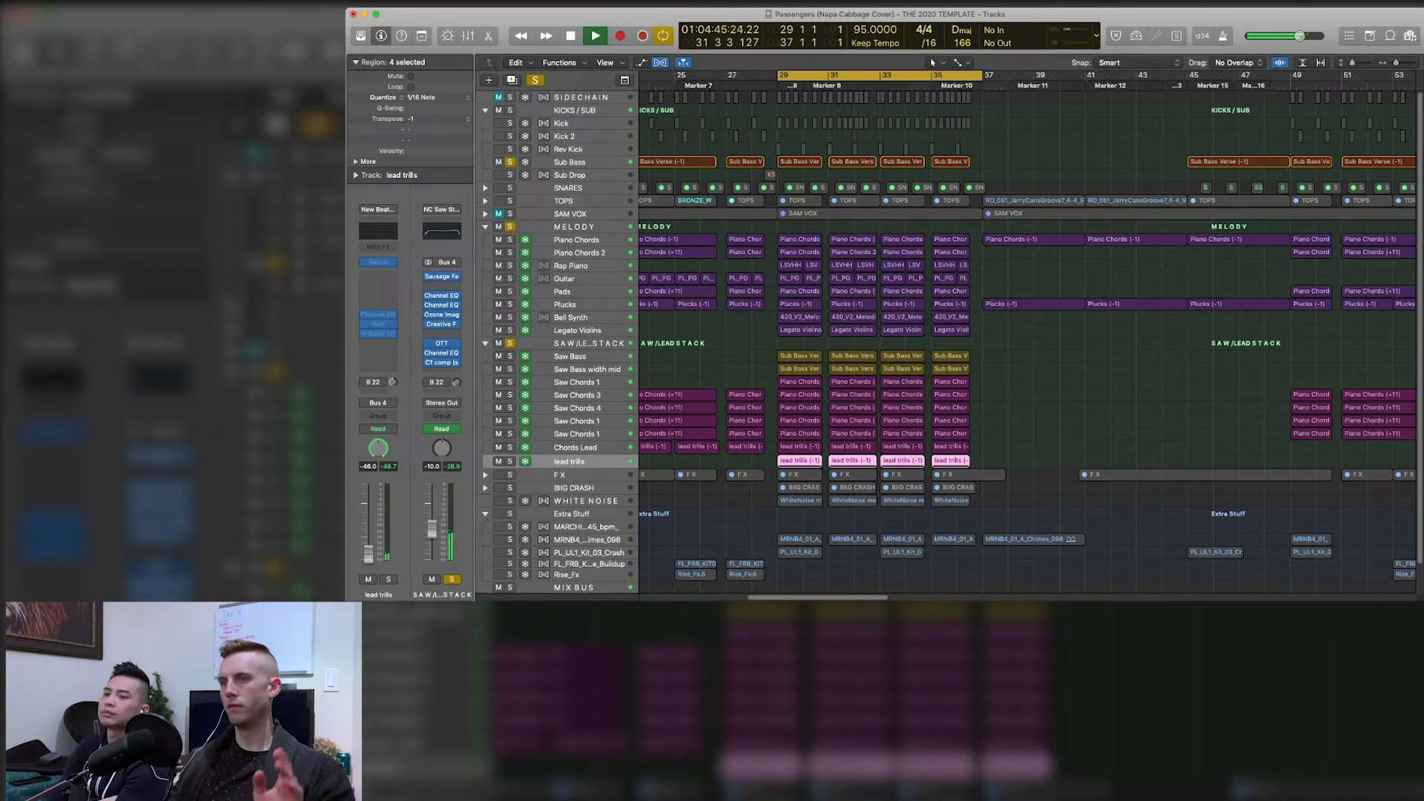
pyautogui.press('space')
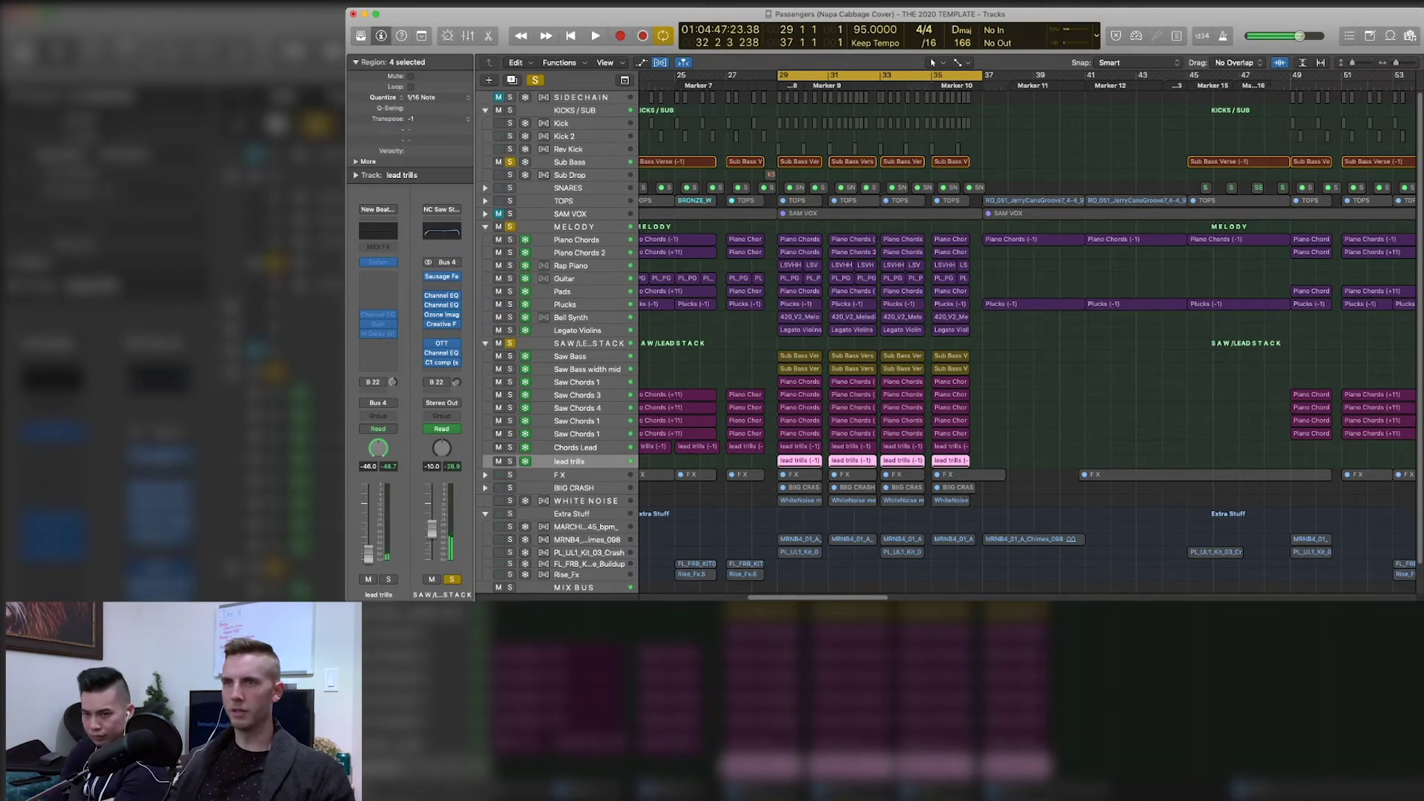
pyautogui.press('ctrl+alt+super+s')
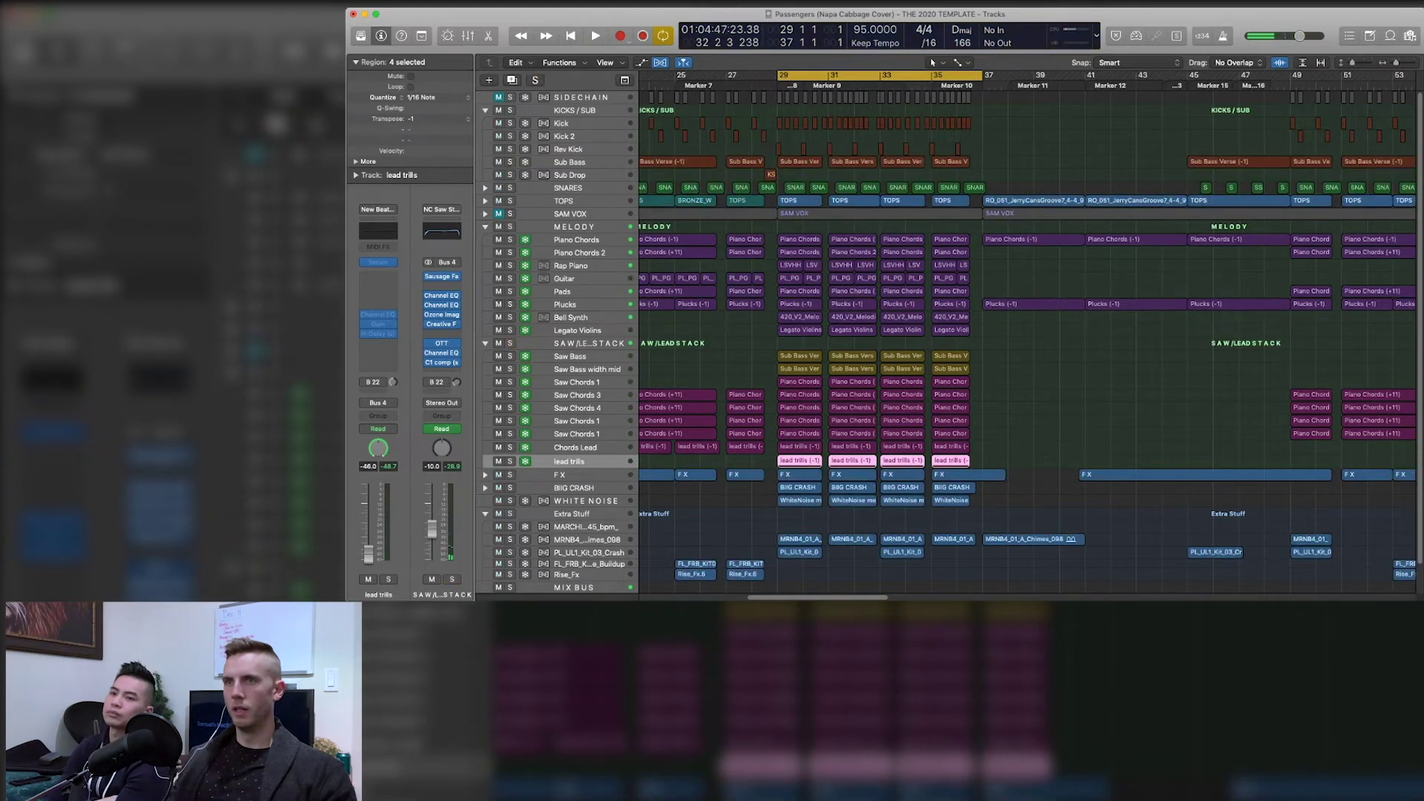
# - Solo the KICKS/SUB stack, play it from bar 29, and remove its solo
pyautogui.click(509, 110)
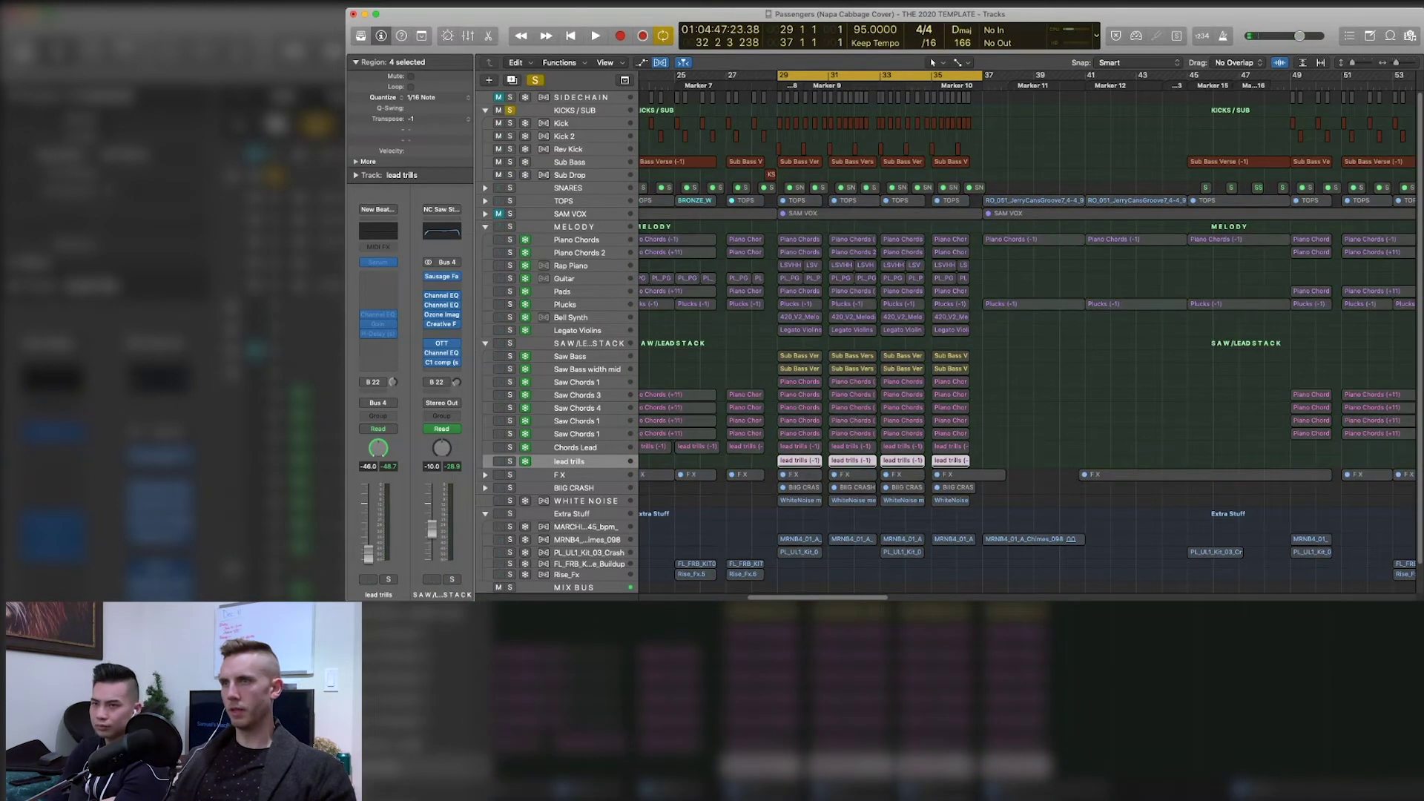
pyautogui.hscroll(-3, 1027, 341)
pyautogui.hscroll(4, 1027, 341)
pyautogui.press('space')
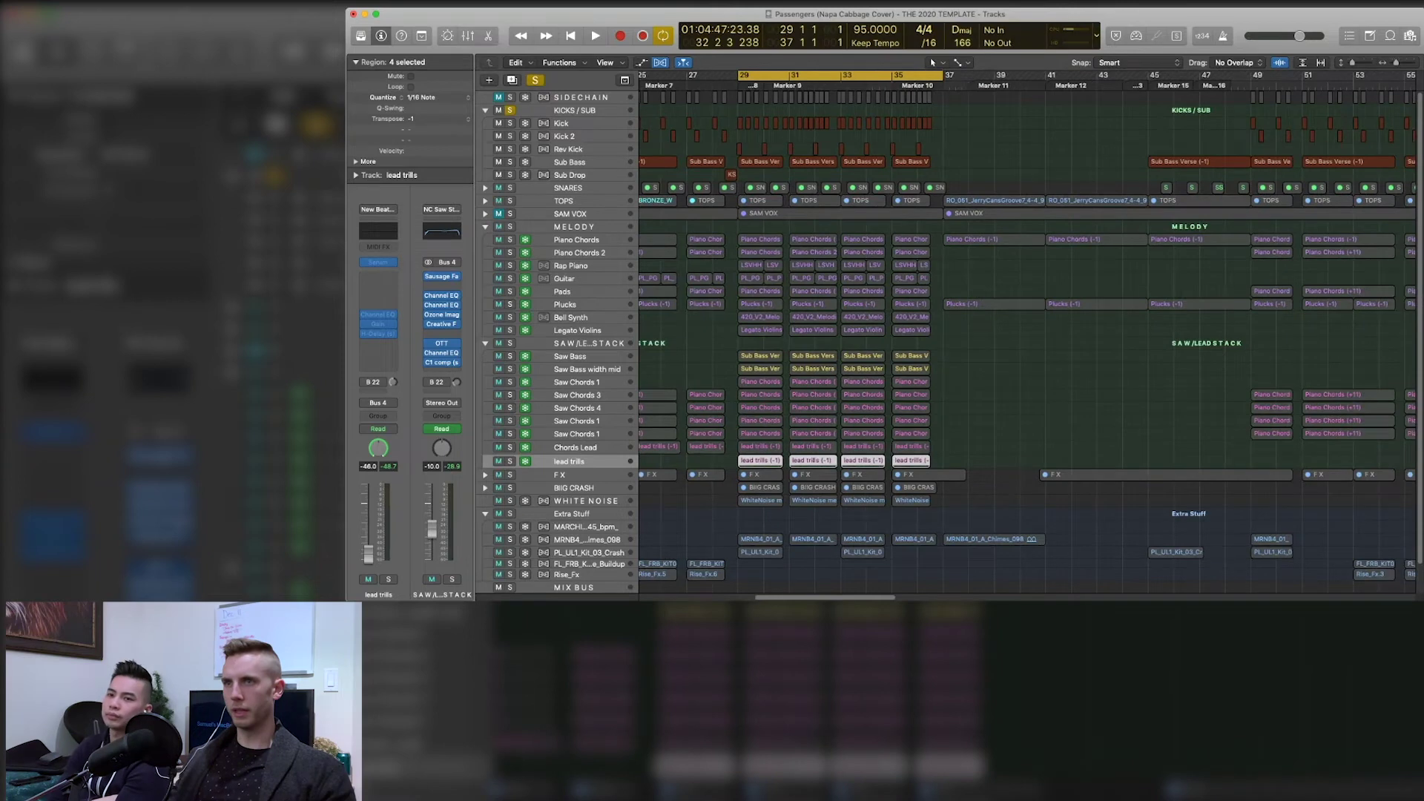
pyautogui.click(509, 110)
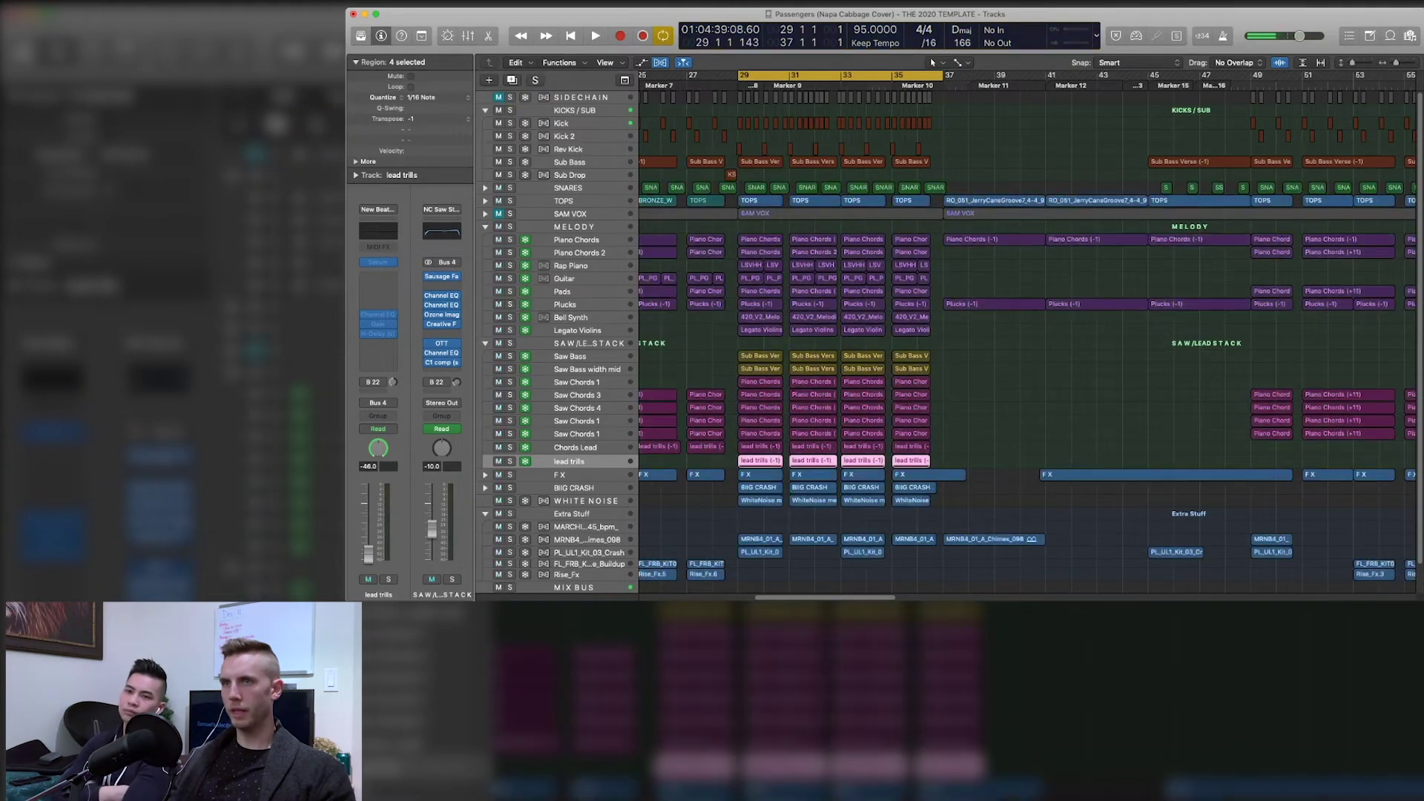
# - Solo the Kick track, set the cycle range to bars 21 to 25, and listen to the kick in that loop
pyautogui.click(509, 123)
pyautogui.press('space')
pyautogui.hscroll(-10, 1027, 334)
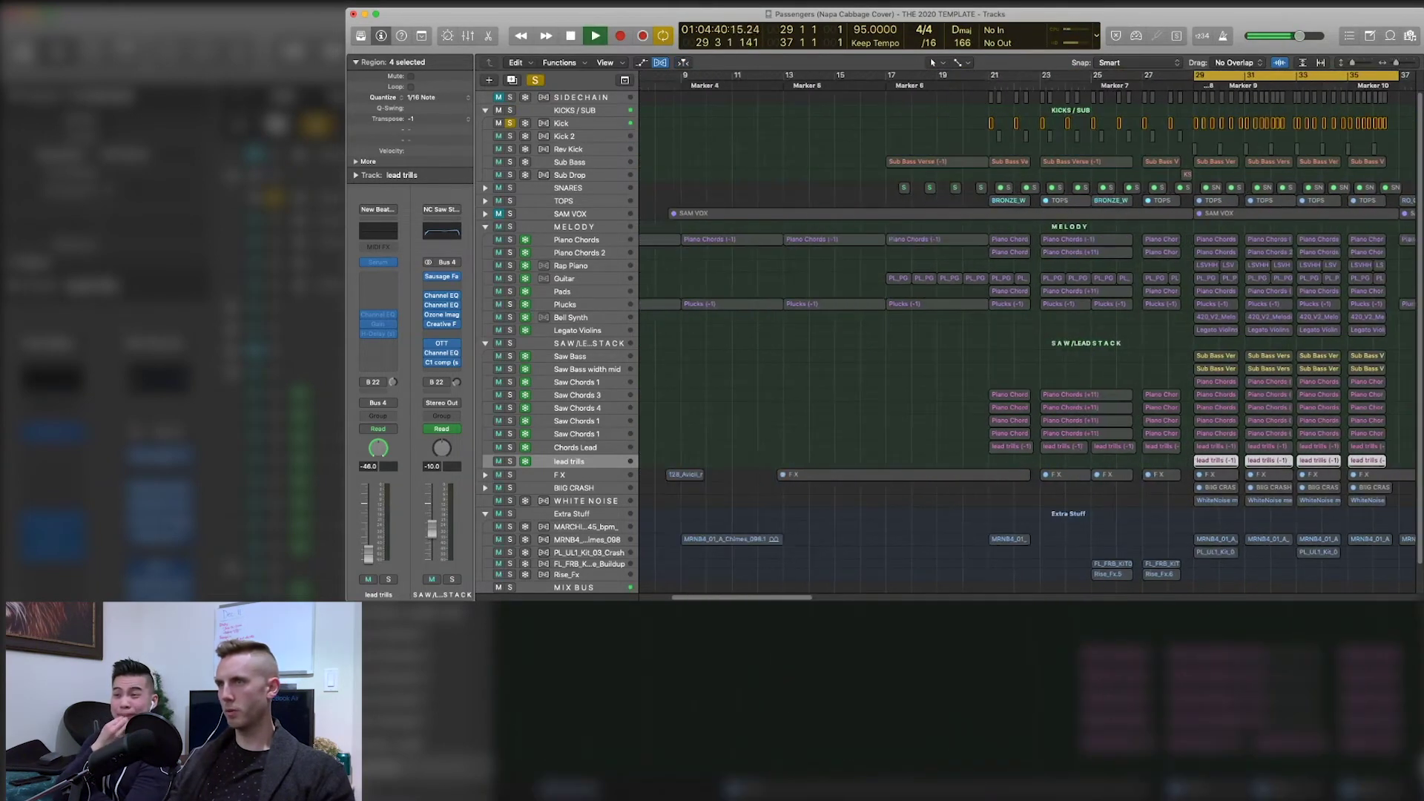
pyautogui.press('space')
pyautogui.moveTo(861, 75); pyautogui.dragTo(964, 75)
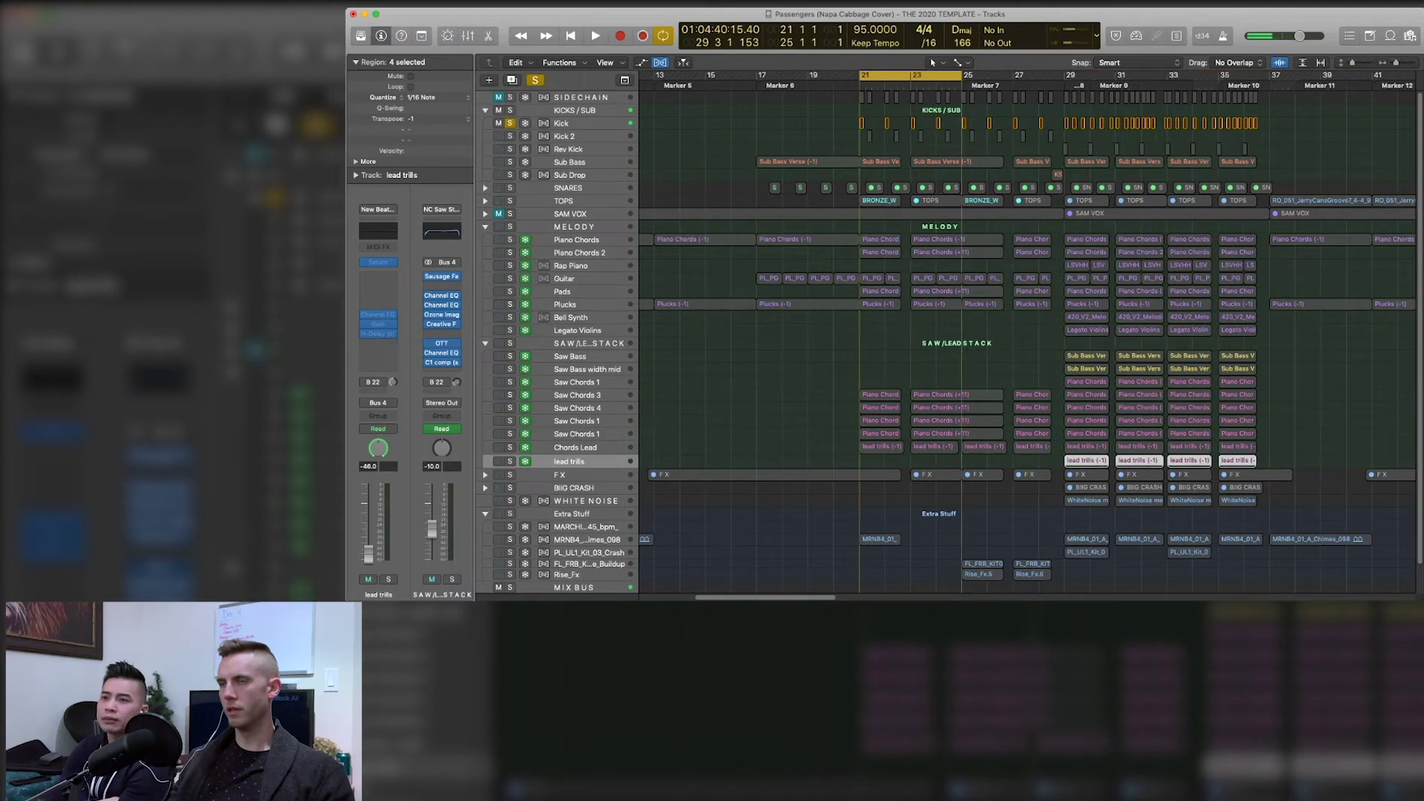
pyautogui.press('space')
pyautogui.press('space')
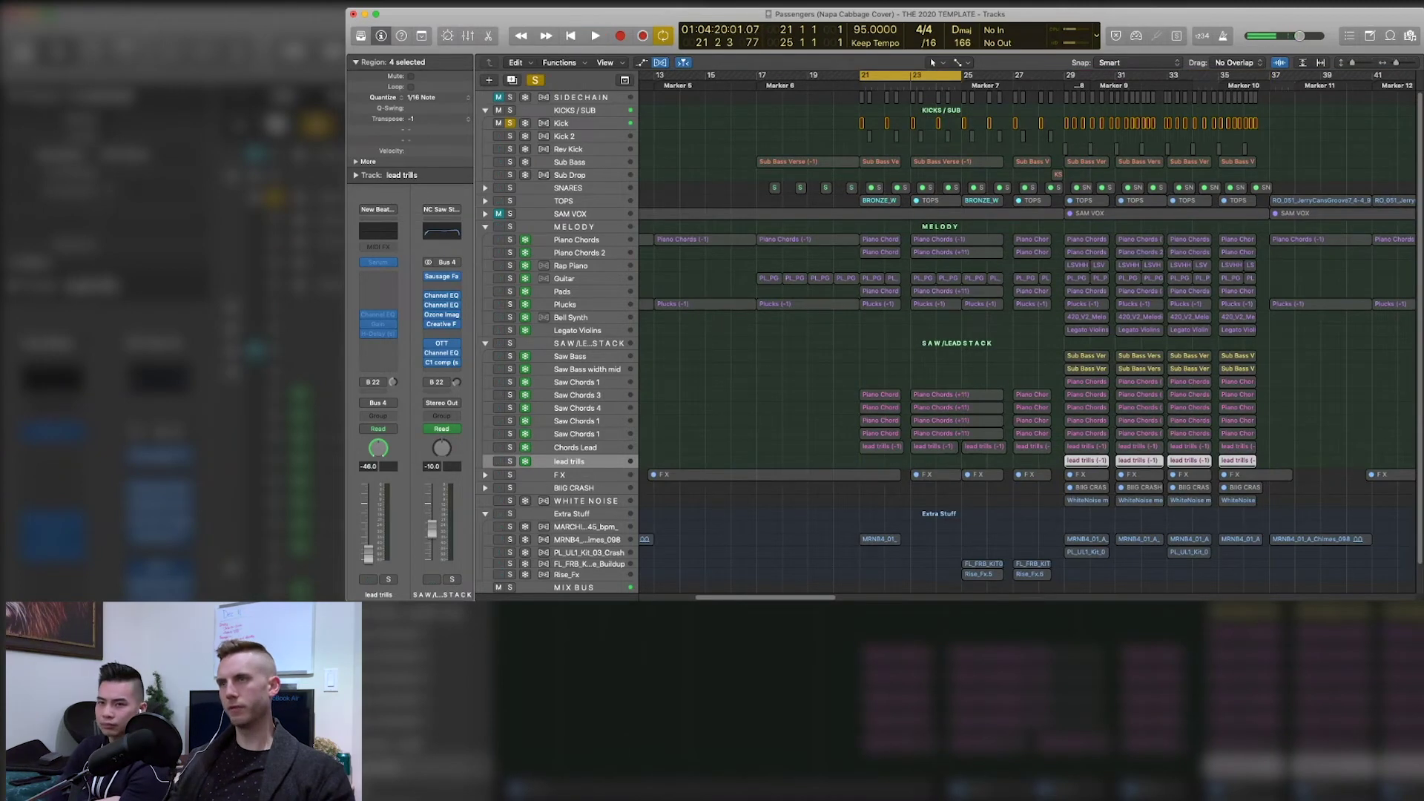
# - Add Kick 2 to the solo and listen to it together with Kick in the loop
pyautogui.click(509, 136)
pyautogui.press('space')
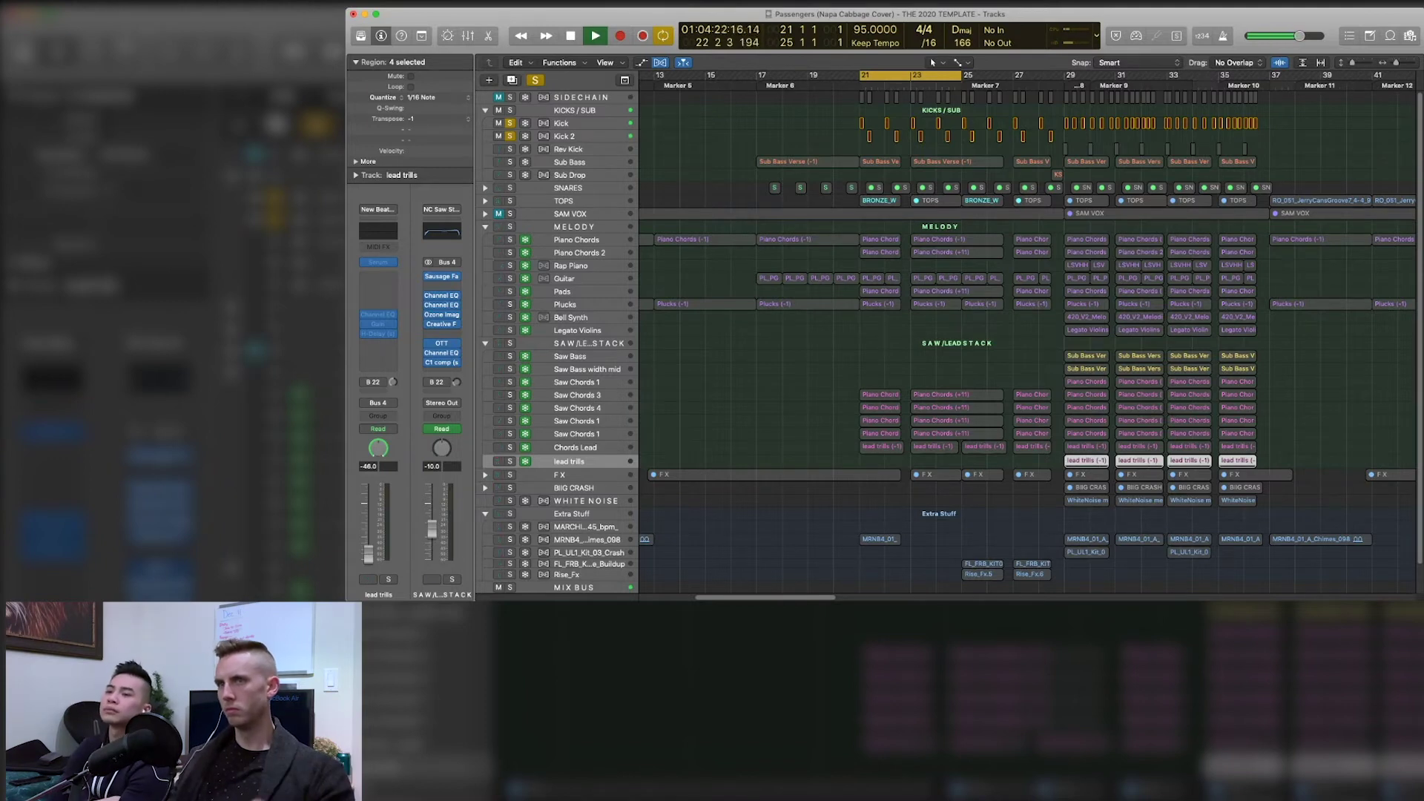
pyautogui.press('space')
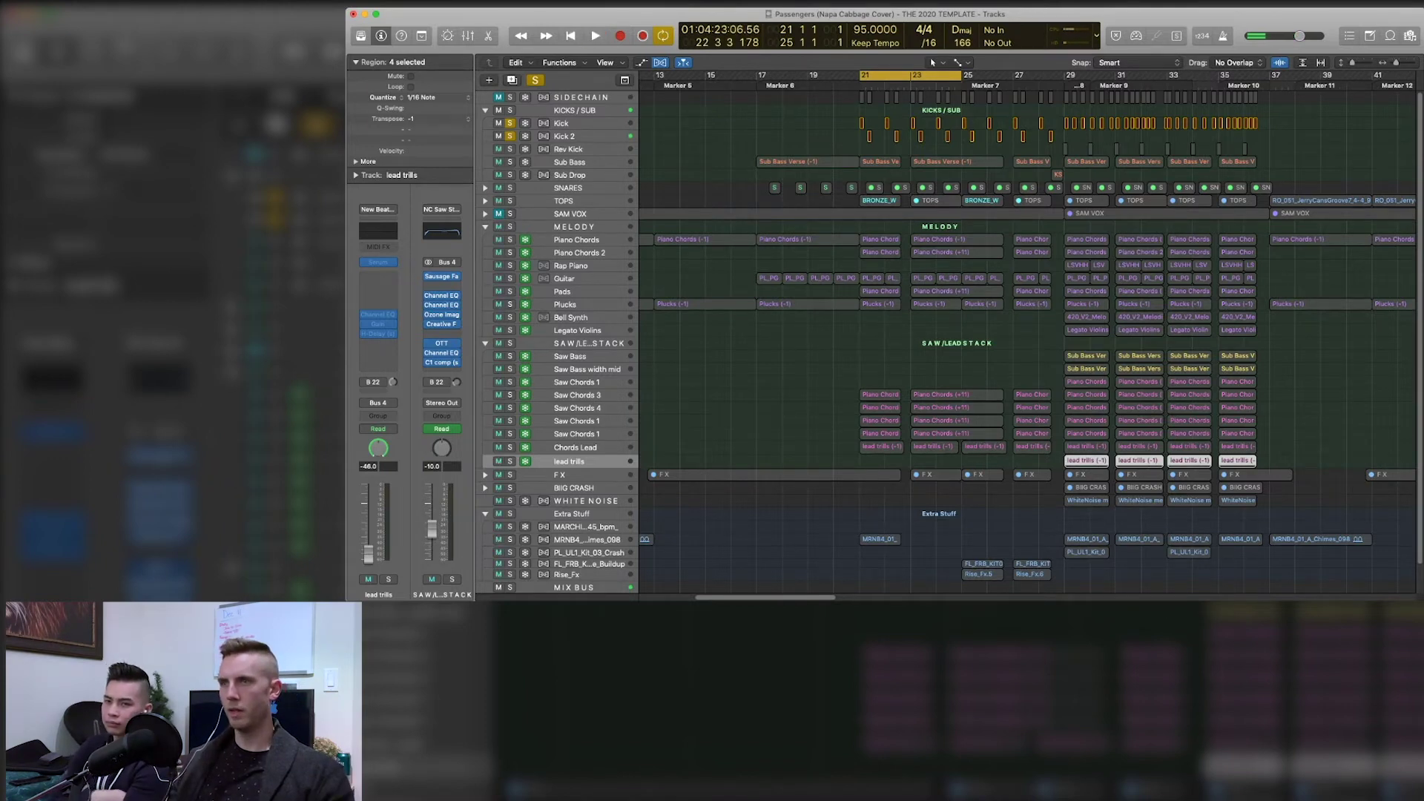
# - Add Rev Kick to the kick solo and play all three tracks from bar 29
pyautogui.click(510, 148)
pyautogui.hscroll(1, 1027, 341)
pyautogui.hscroll(3, 1027, 341)
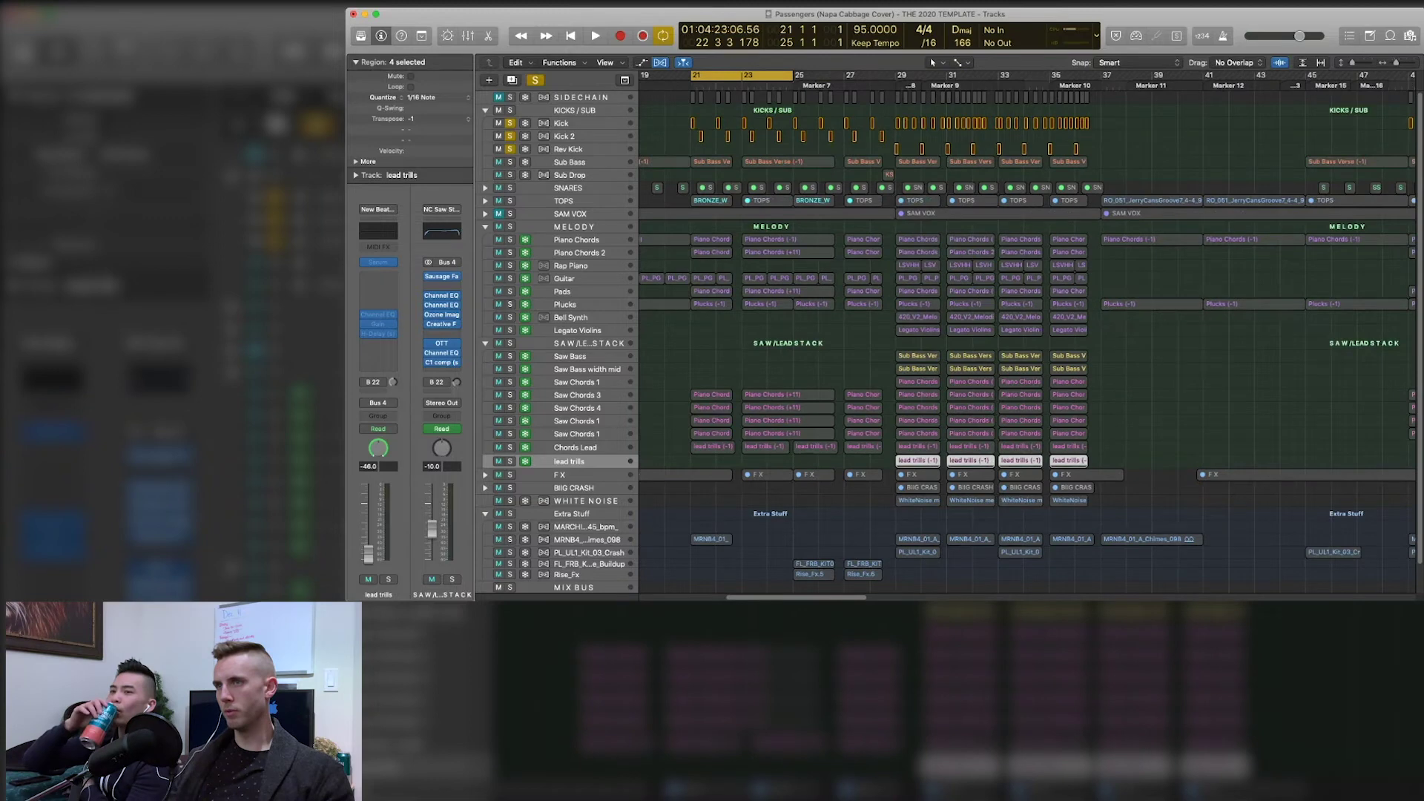
pyautogui.doubleClick(883, 80)
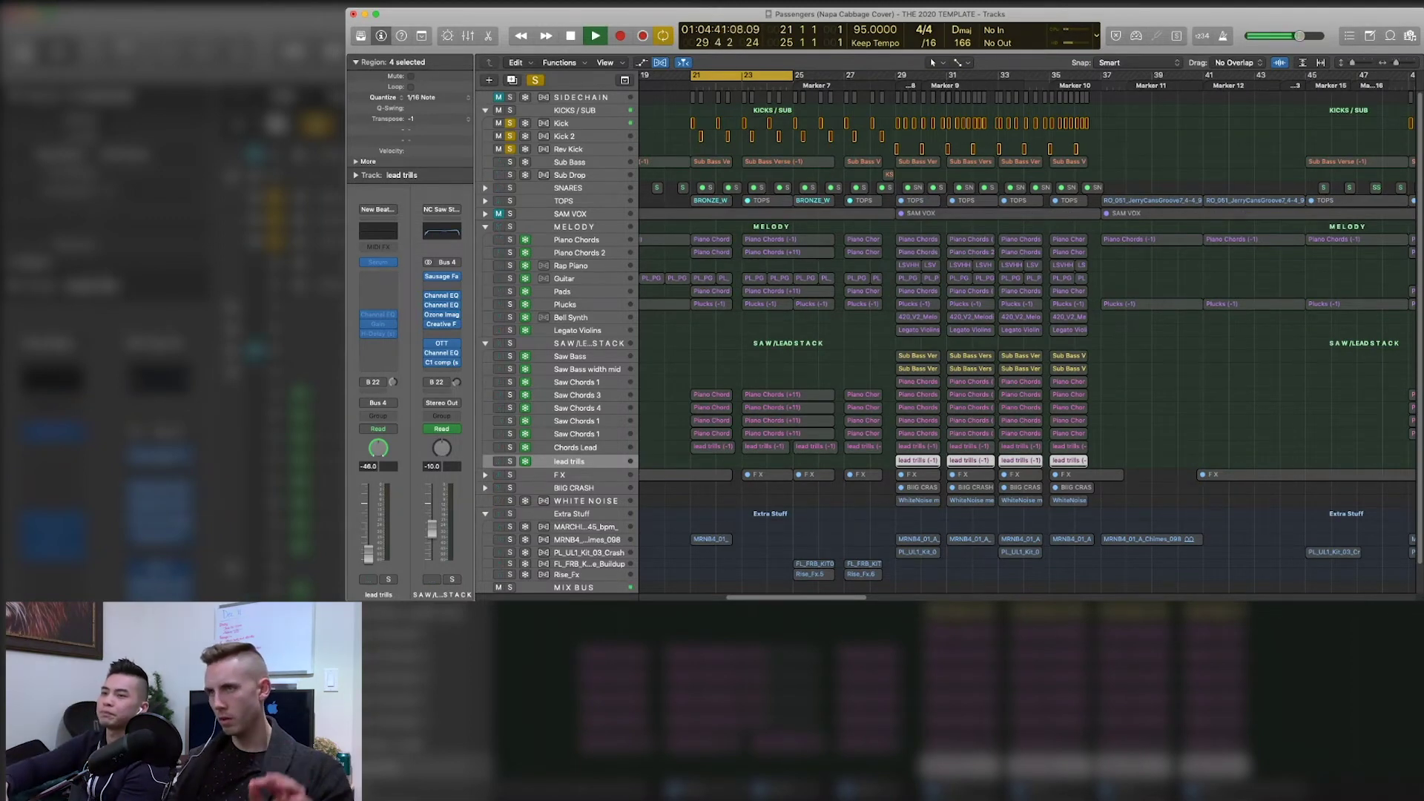
# - Narrow the solo to Rev Kick, listen to it alone from bar 29, and clear all solos
pyautogui.press('space')
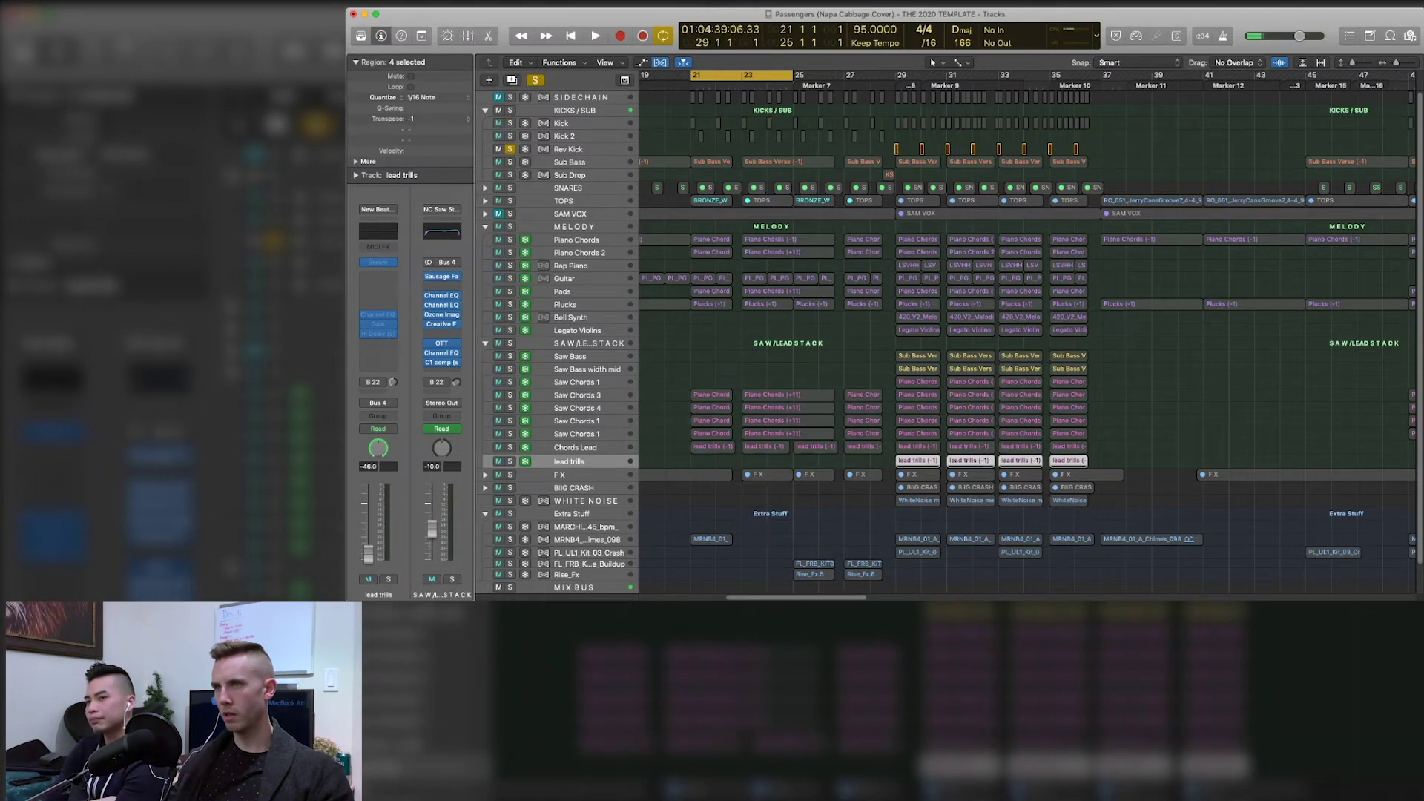
pyautogui.press('space')
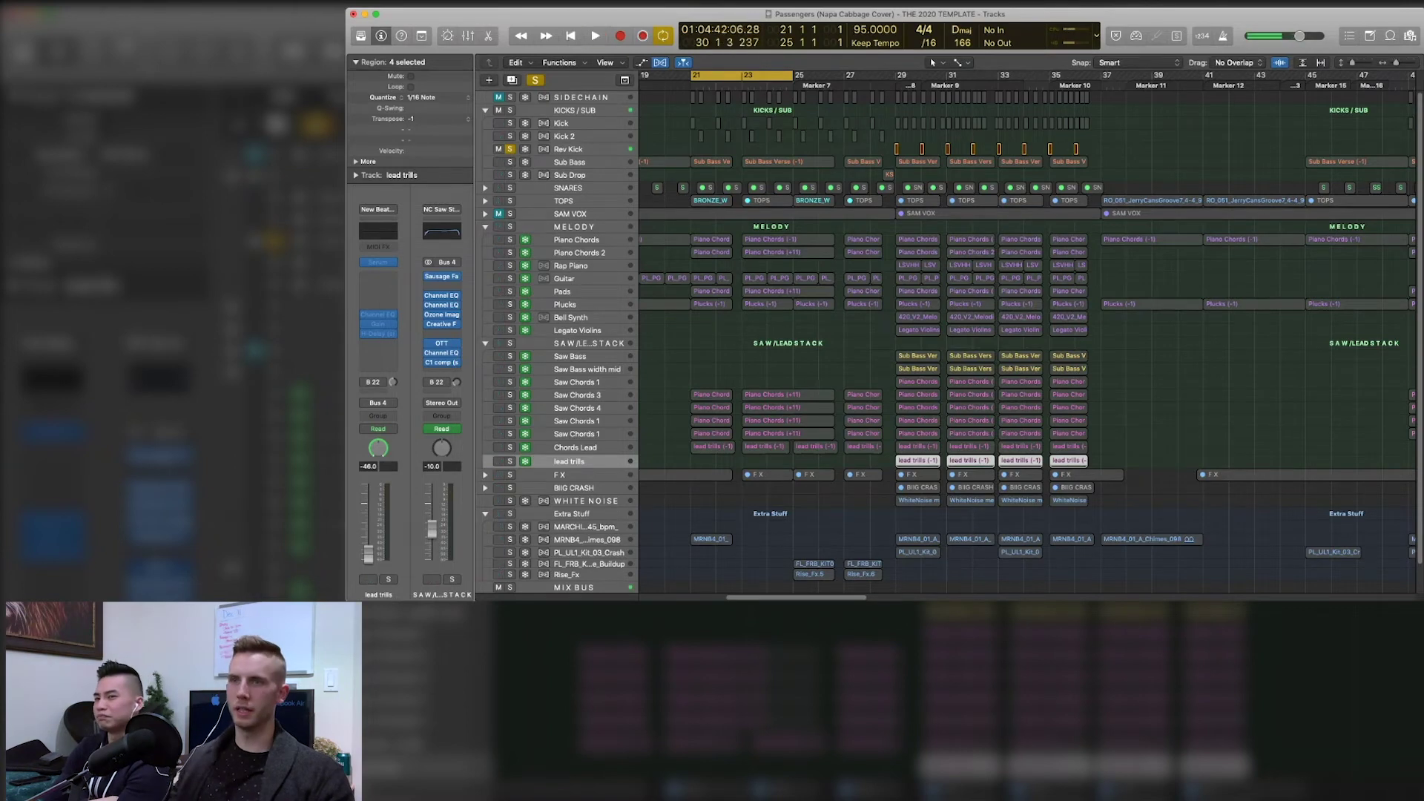
pyautogui.press('space')
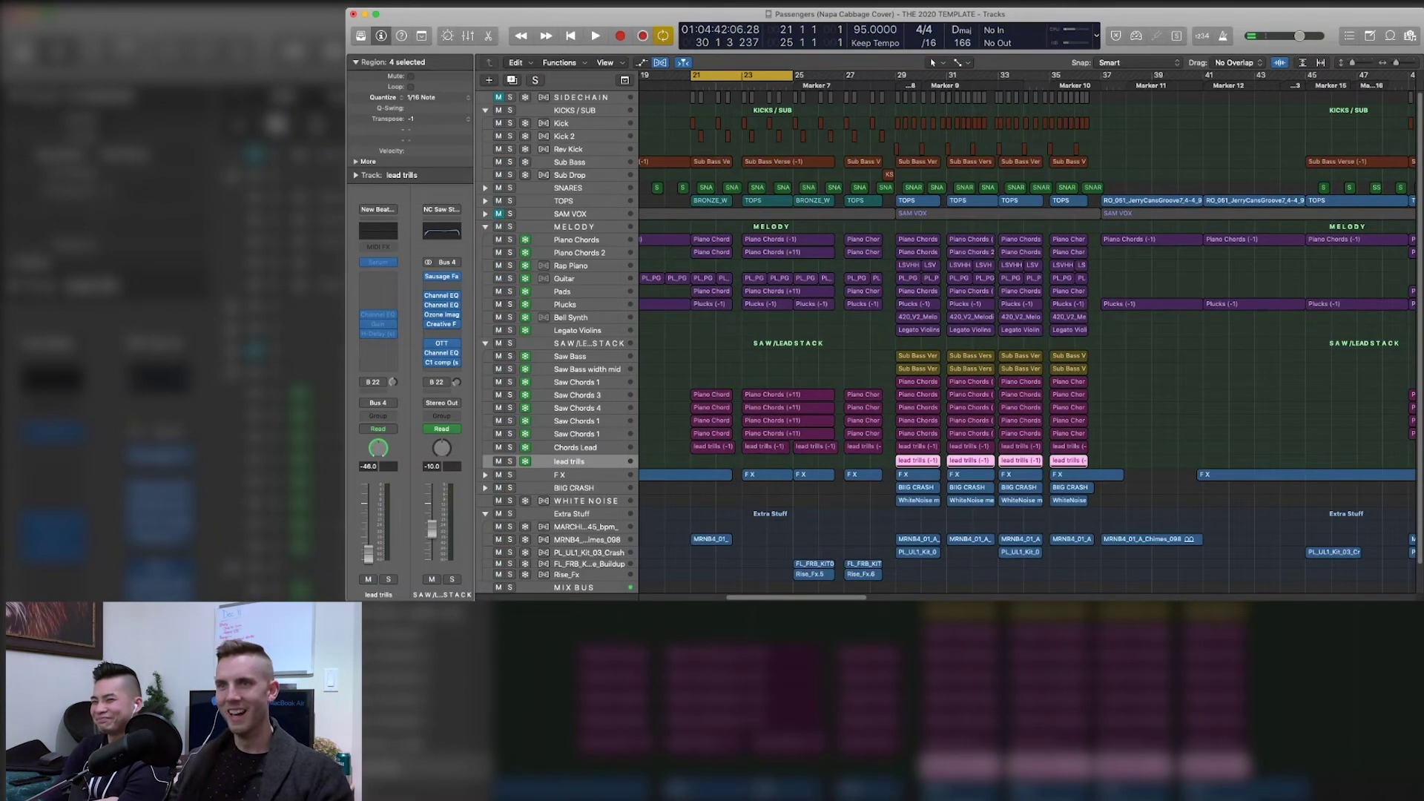
# - Expand the SNARES stack to show its tracks and collapse the KICKS/SUB stack
pyautogui.click(485, 187)
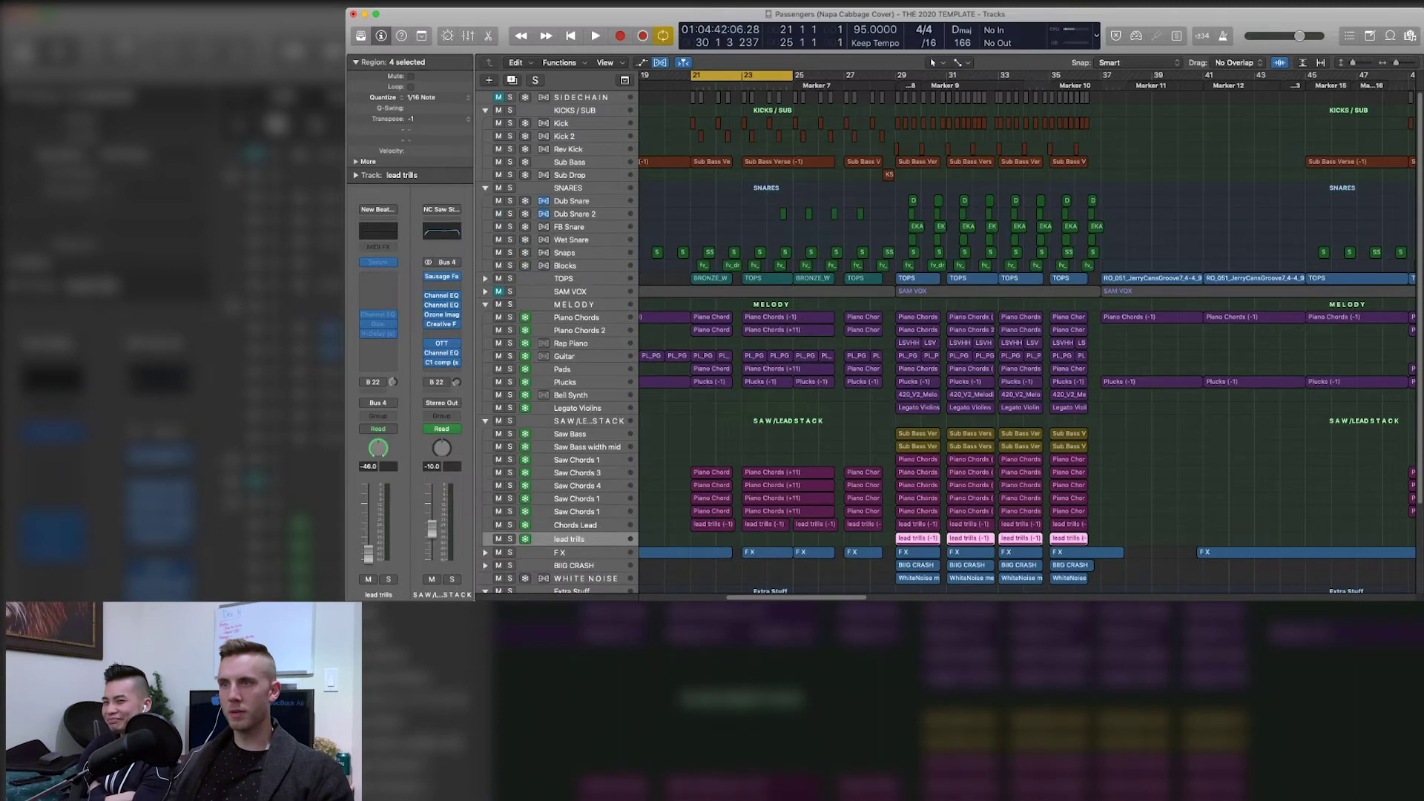
pyautogui.click(485, 109)
pyautogui.hscroll(5, 1027, 334)
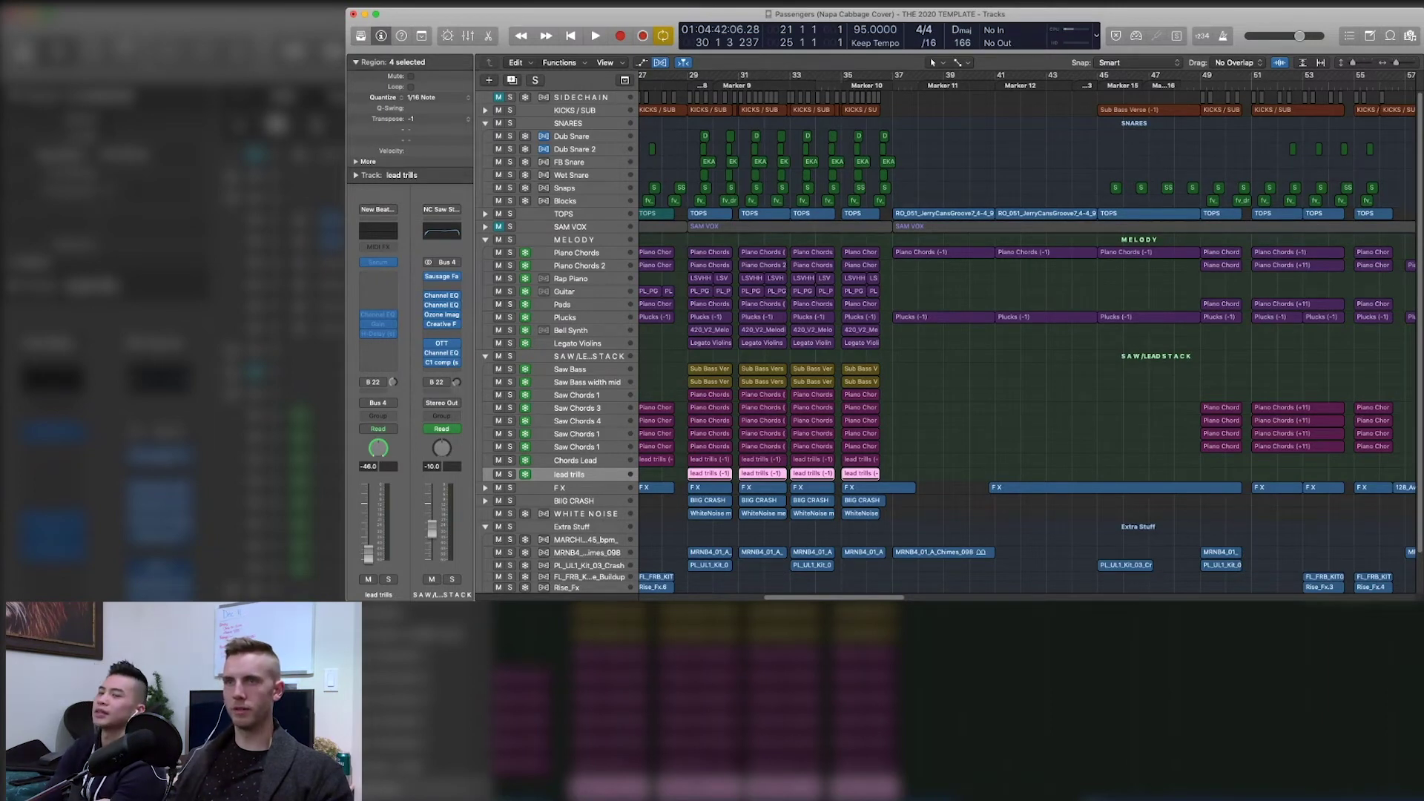
# - Solo the SNARES stack, listen to it around bar 30 and in the loop from bar 21, and turn cycle mode off
pyautogui.click(509, 136)
pyautogui.click(510, 136)
pyautogui.click(509, 123)
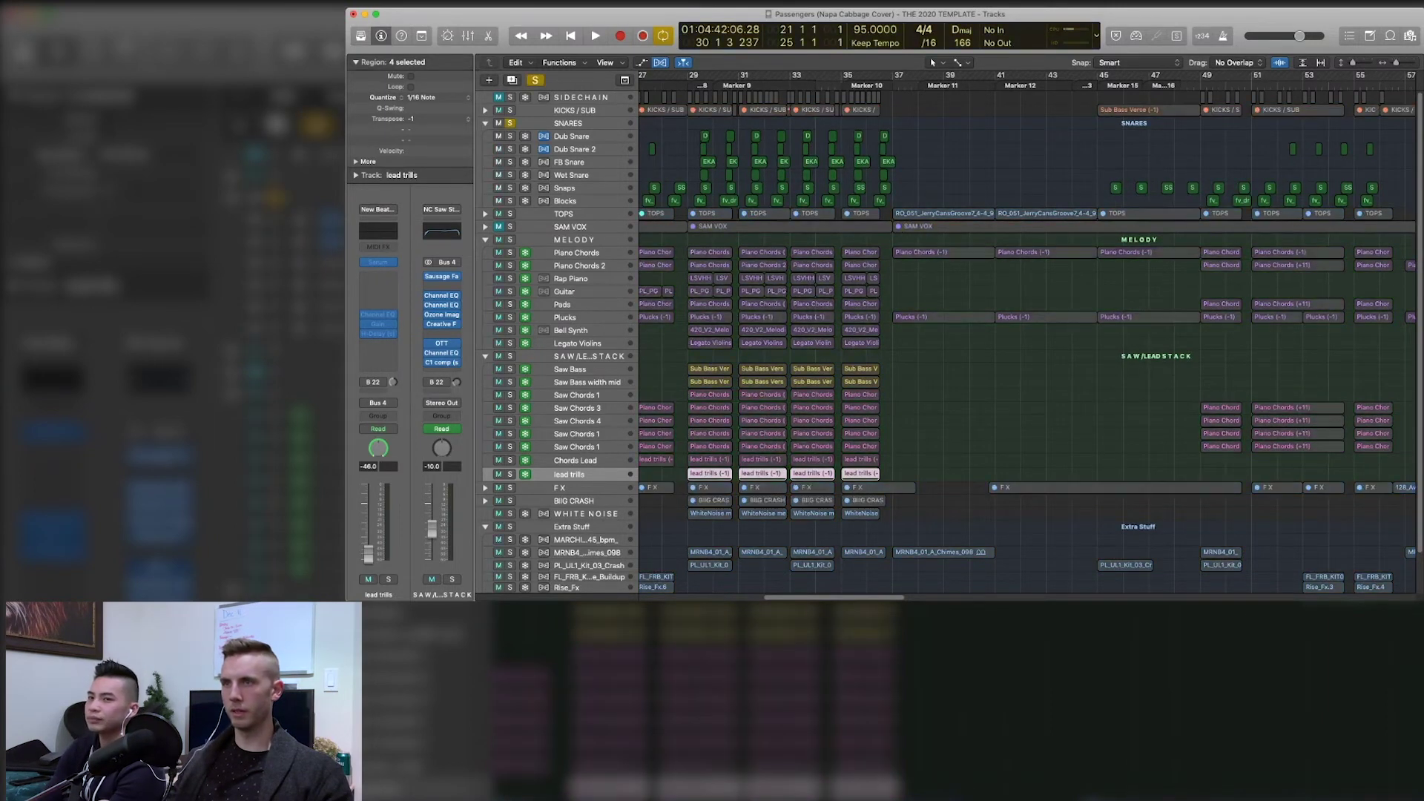
pyautogui.press('space')
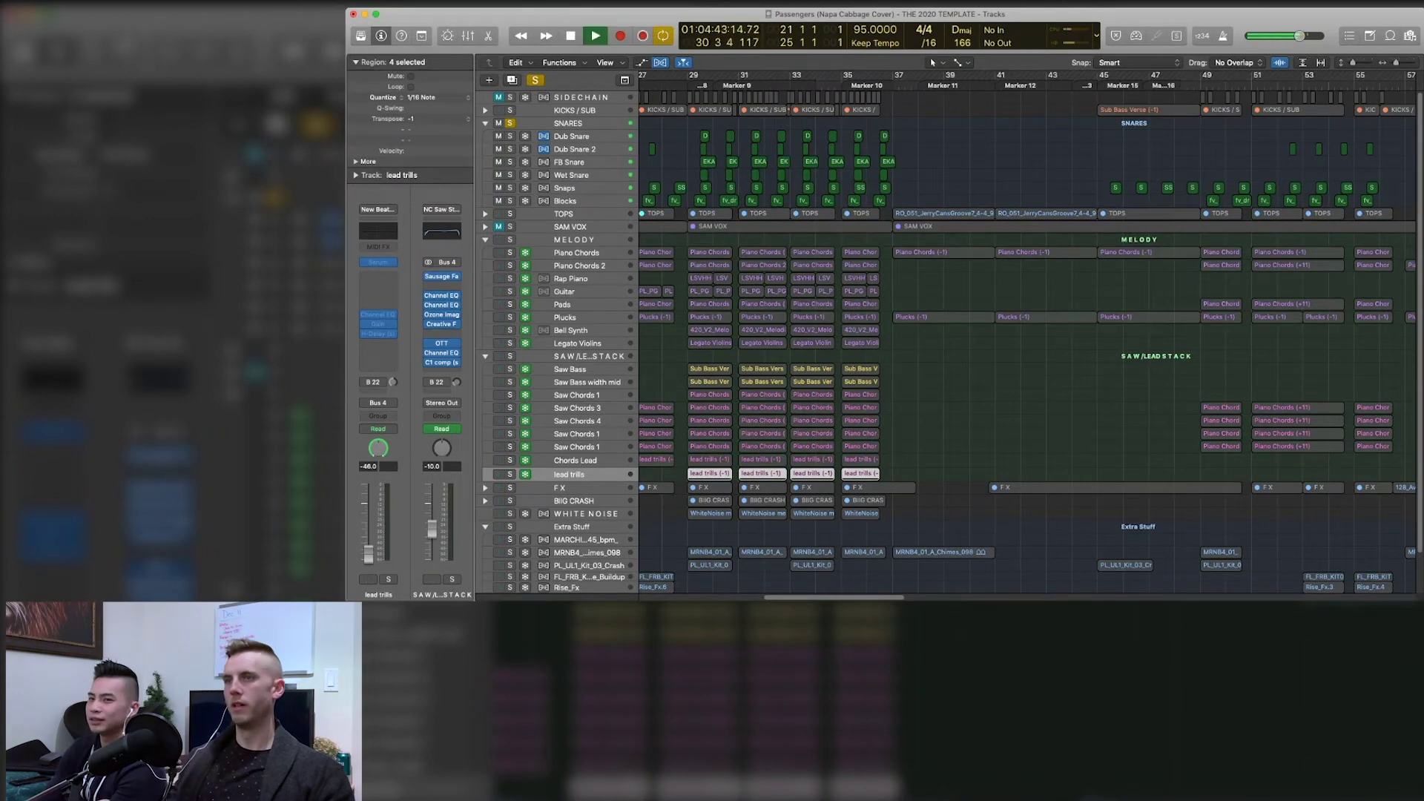
pyautogui.hscroll(-5, 1027, 342)
pyautogui.press('space')
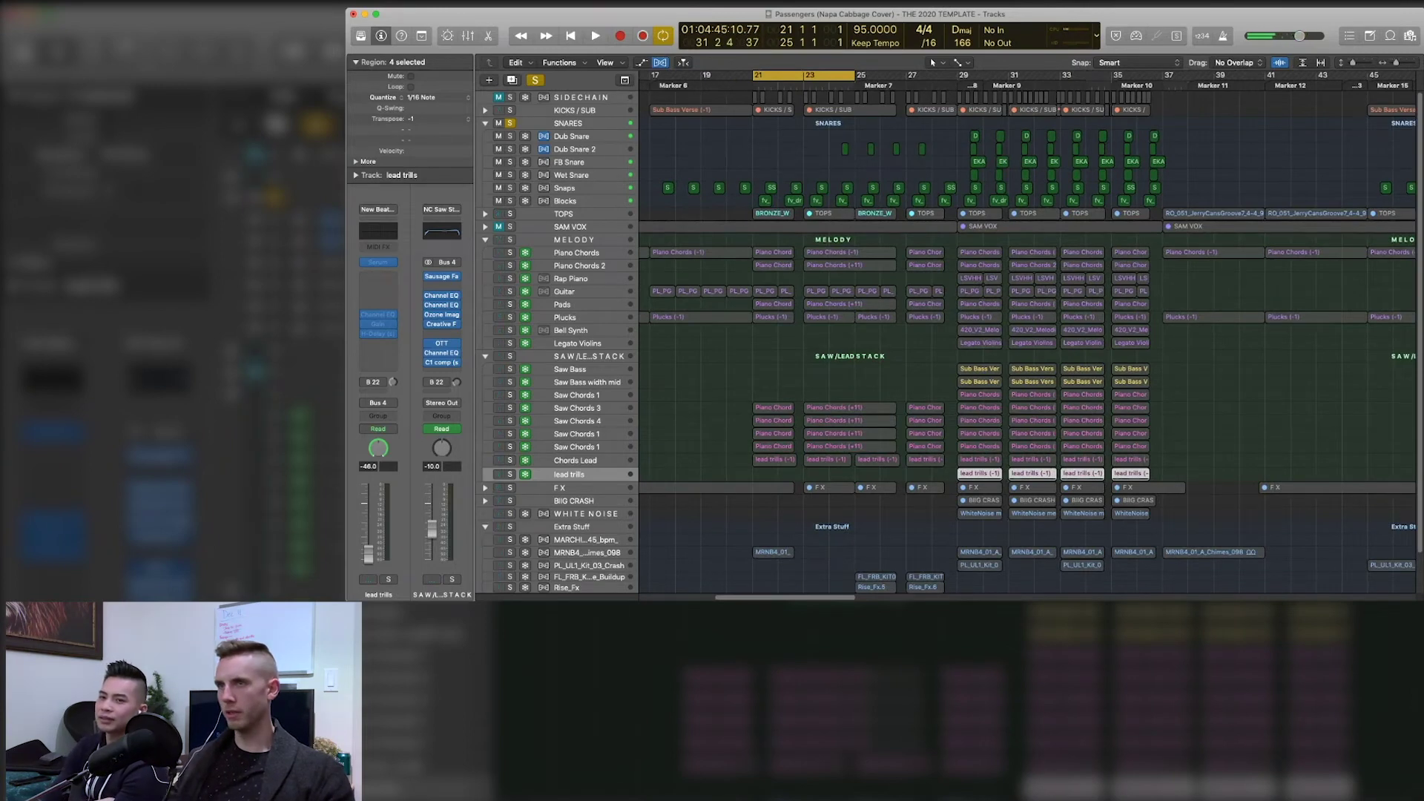
pyautogui.press('space')
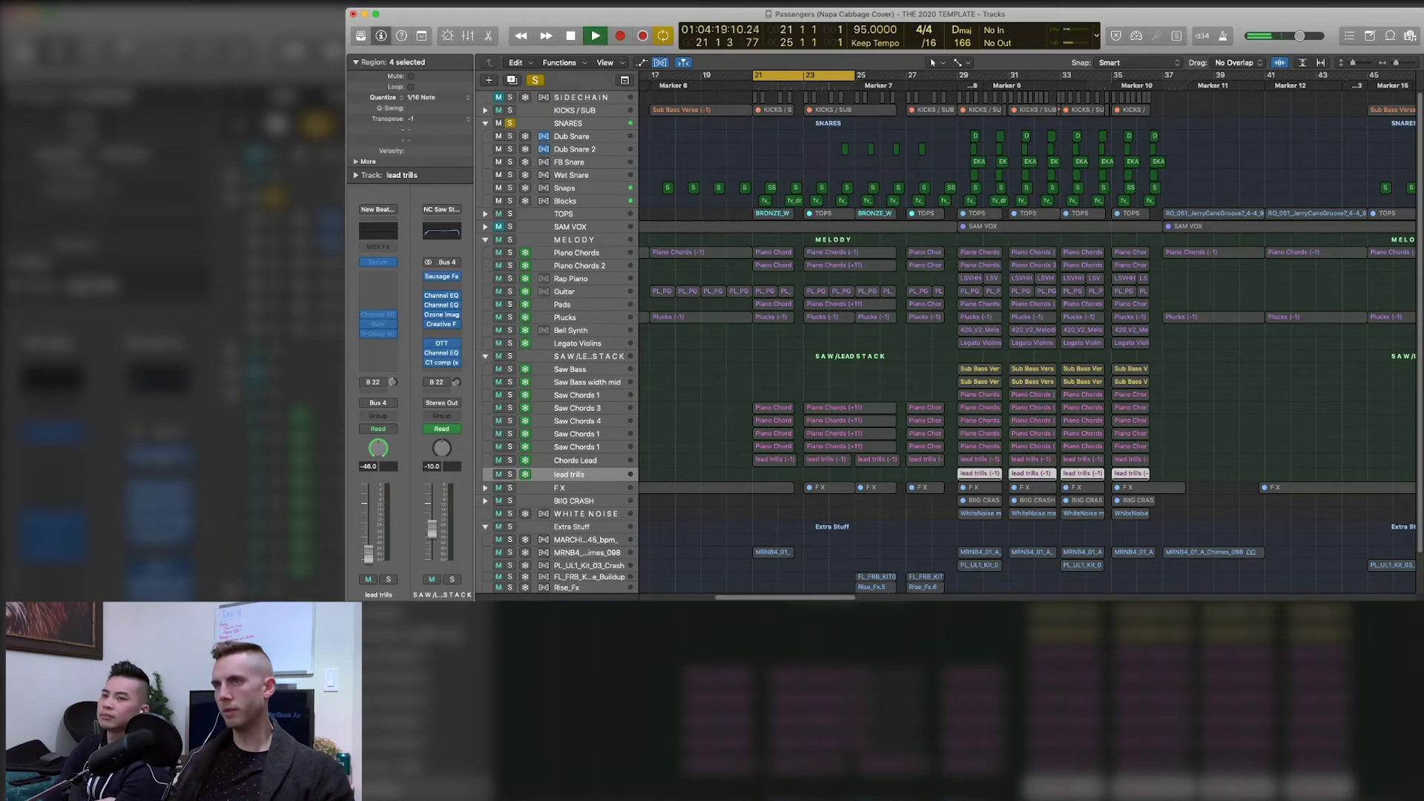
pyautogui.press('space')
pyautogui.press('c')
pyautogui.hscroll(3, 1027, 334)
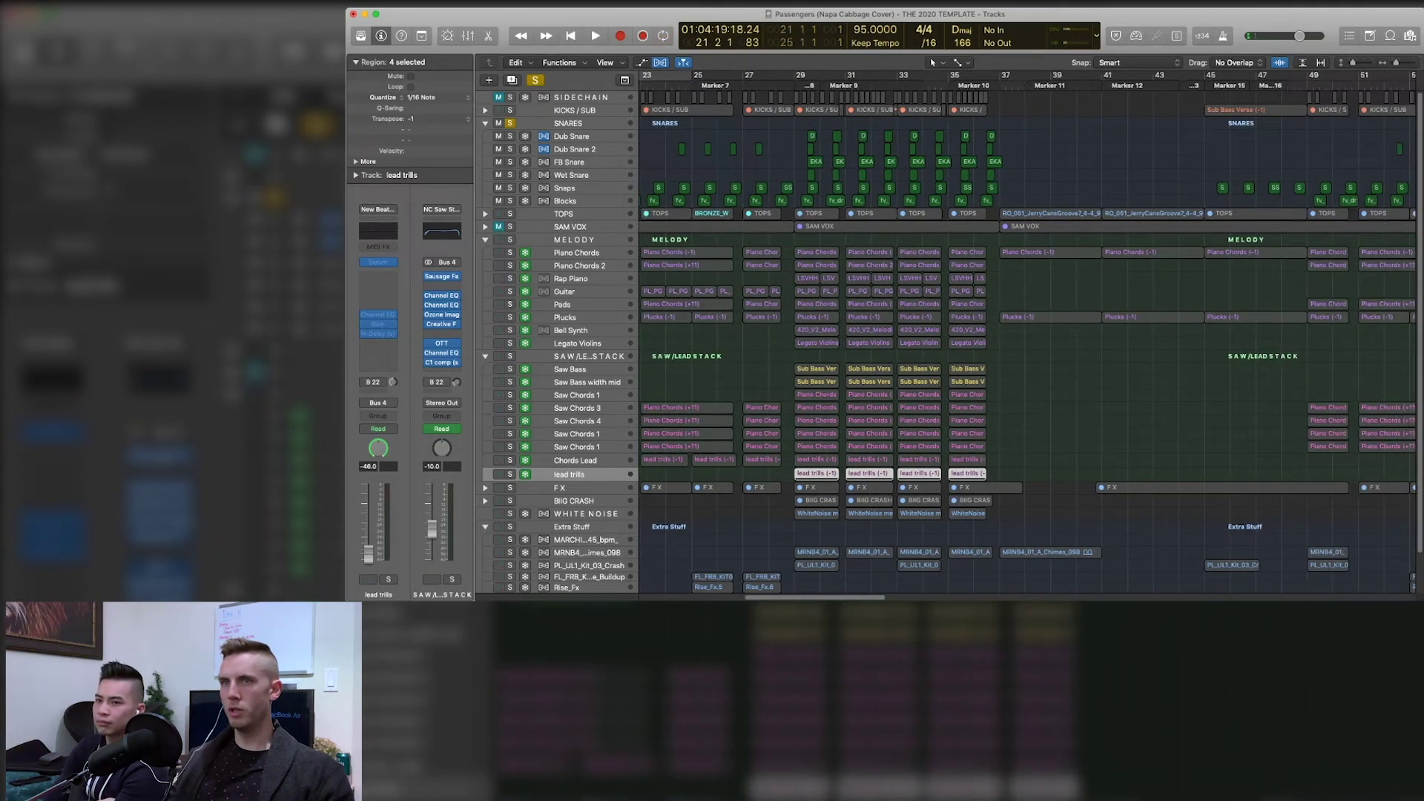
# - Clear the SNARES solo and collapse that stack, expanding the TOPS stack instead
pyautogui.press('ctrl+alt+super+s')
pyautogui.click(485, 123)
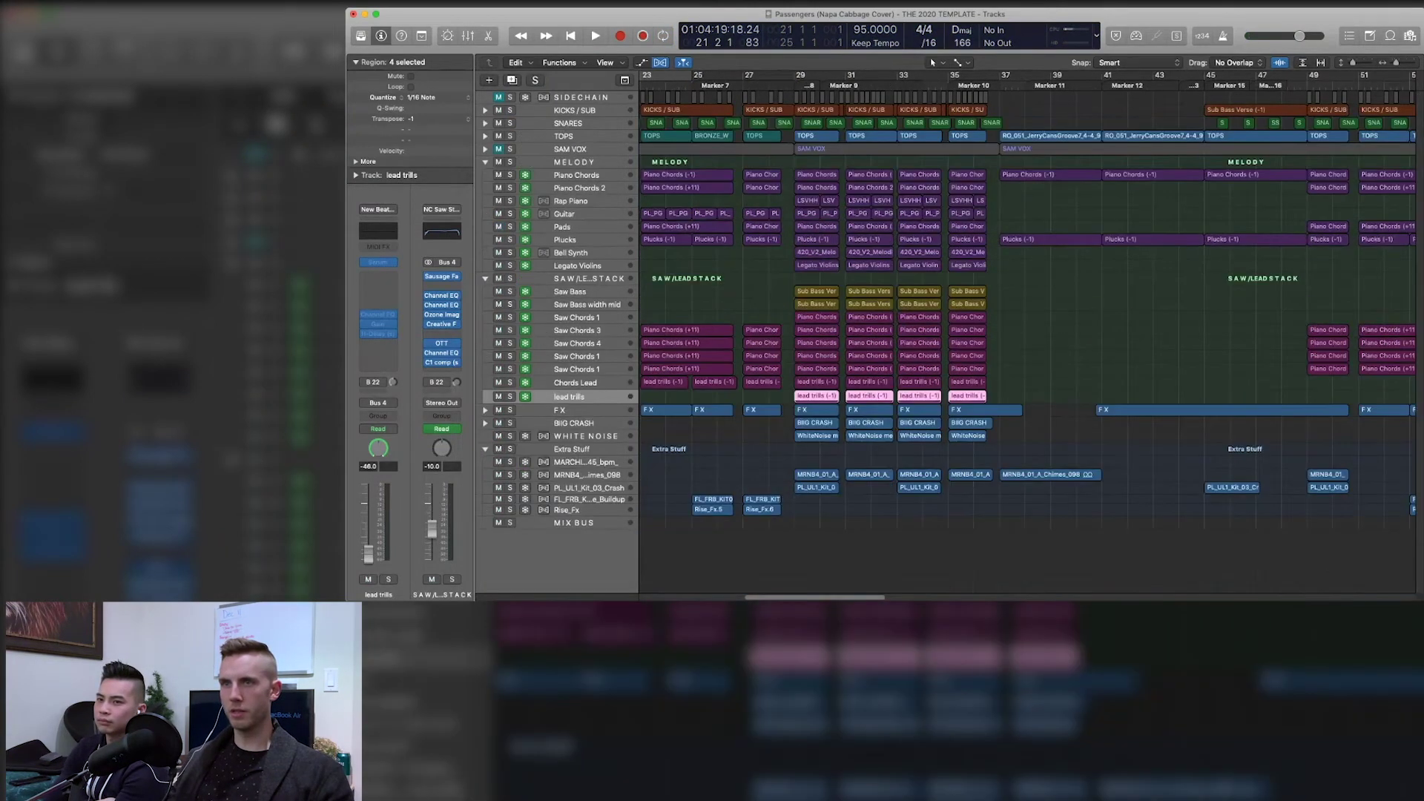
pyautogui.click(485, 136)
# - Step through the loop, ride, hat and shaker tracks of the TOPS stack, ending on the GRANDTHEFT loop track
pyautogui.click(586, 149)
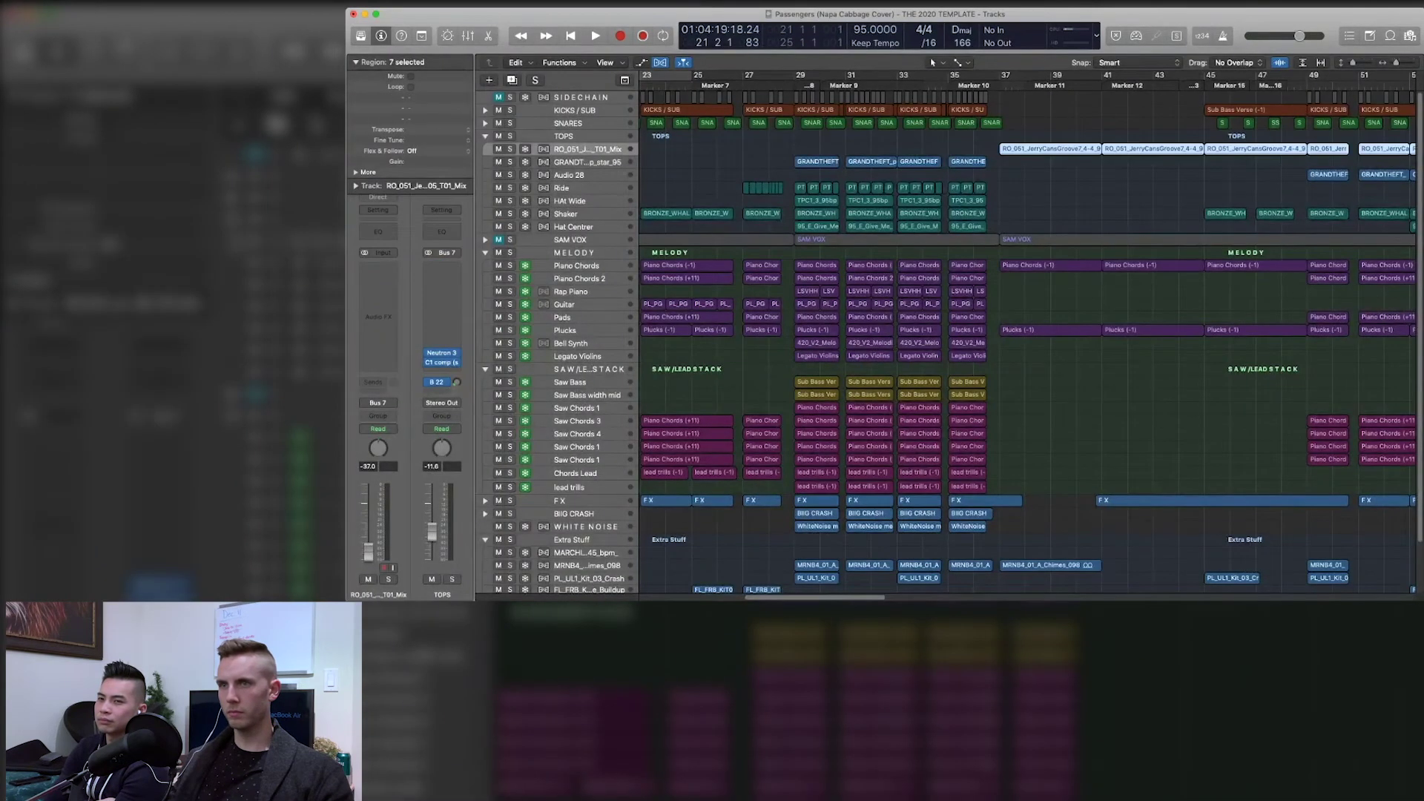
pyautogui.click(586, 162)
pyautogui.press('Down')
pyautogui.press('Down')
pyautogui.press('Down')
pyautogui.press('Down')
pyautogui.press('Up')
pyautogui.press('Up')
pyautogui.press('Up')
pyautogui.press('Up')
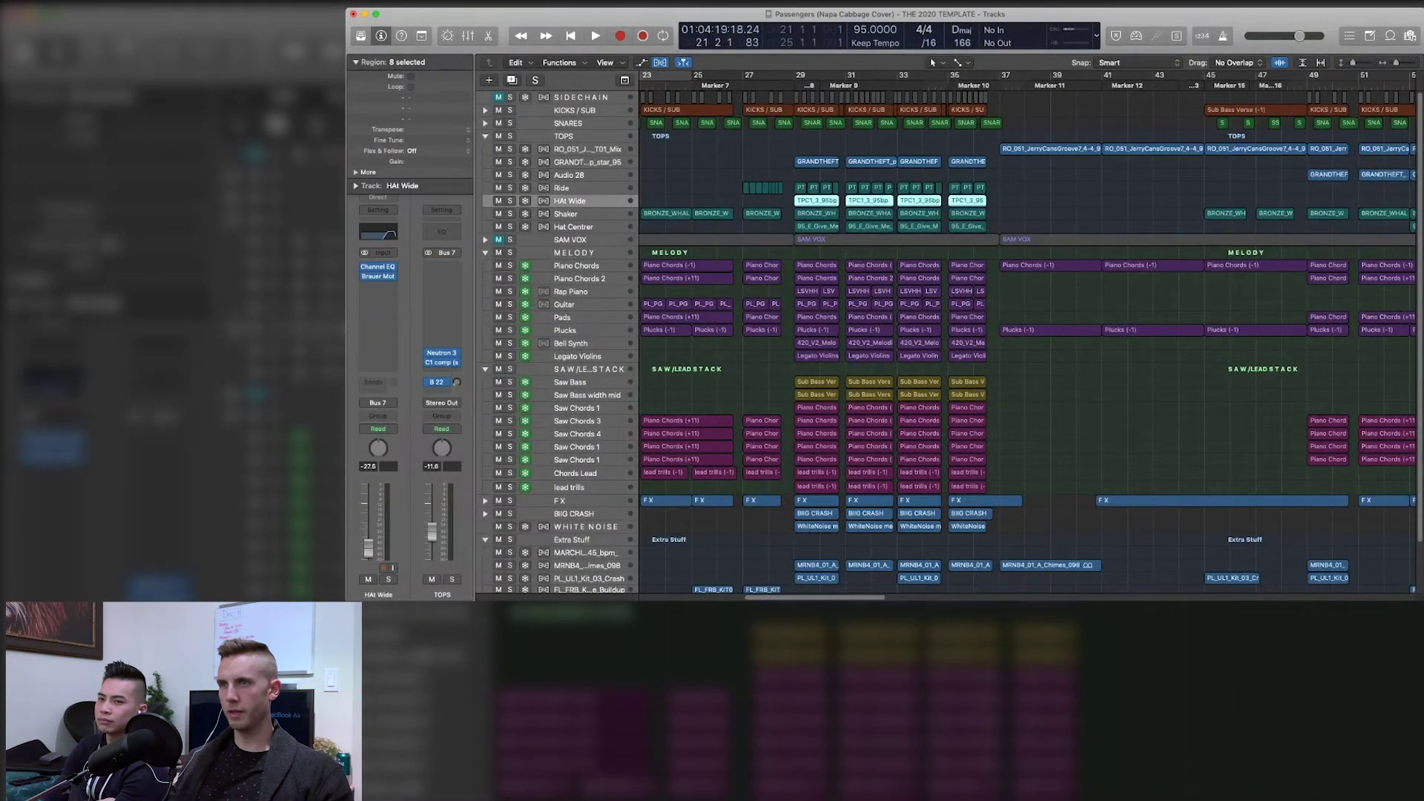
pyautogui.press('Down')
pyautogui.press('Down')
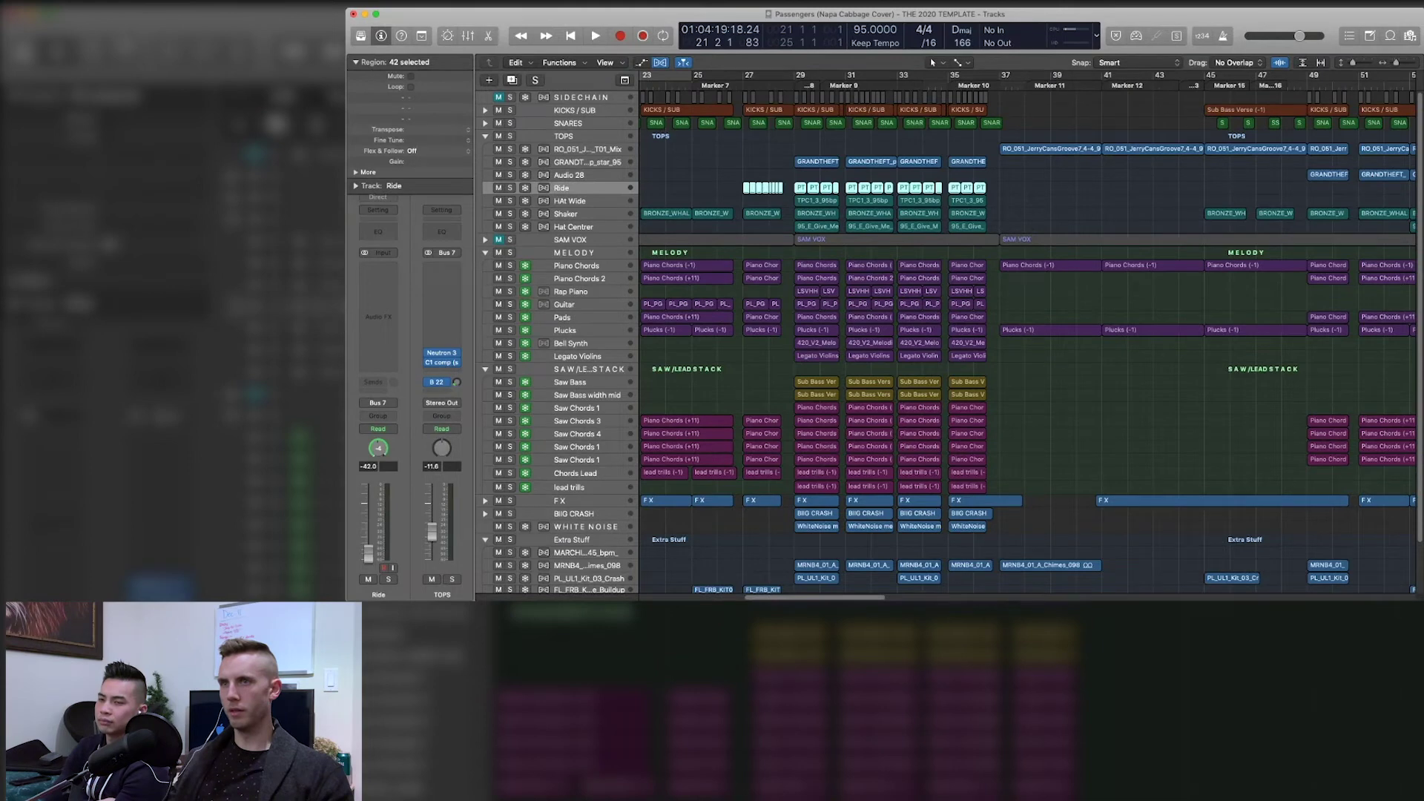
pyautogui.press('Up')
pyautogui.press('Up')
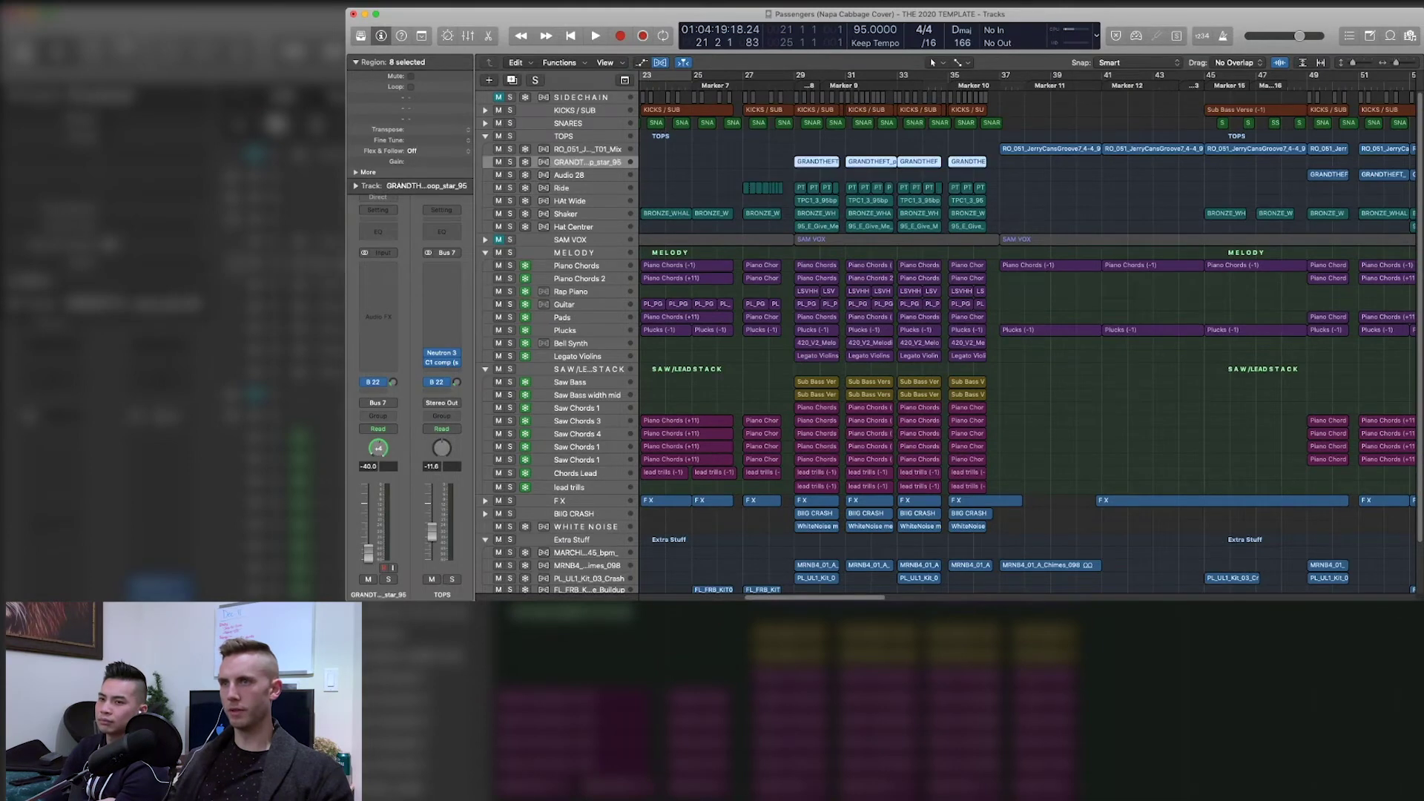
# - Solo the GRANDTHEFT loop track, listen to it from bar 29, and remove the solo
pyautogui.press('s')
pyautogui.press('space')
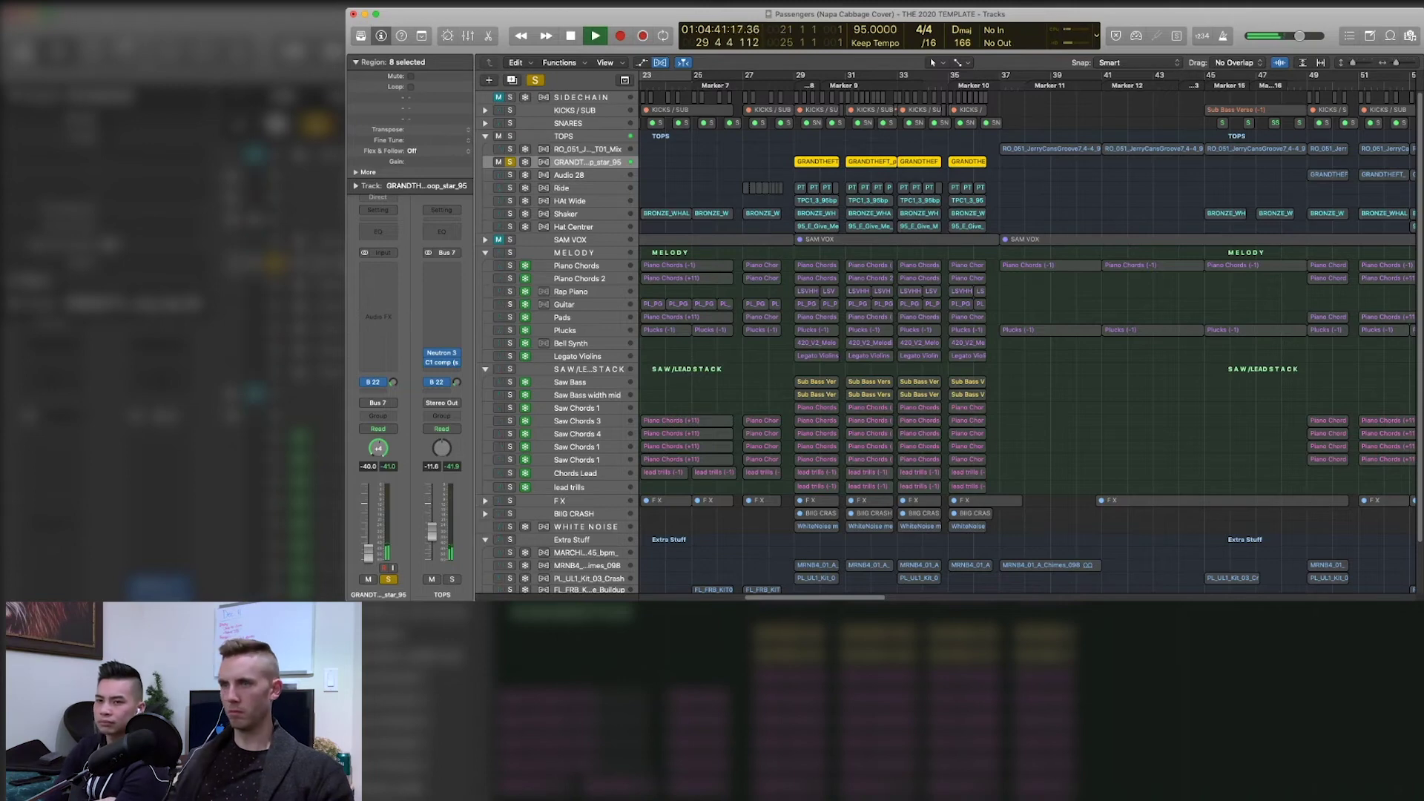
pyautogui.press('space')
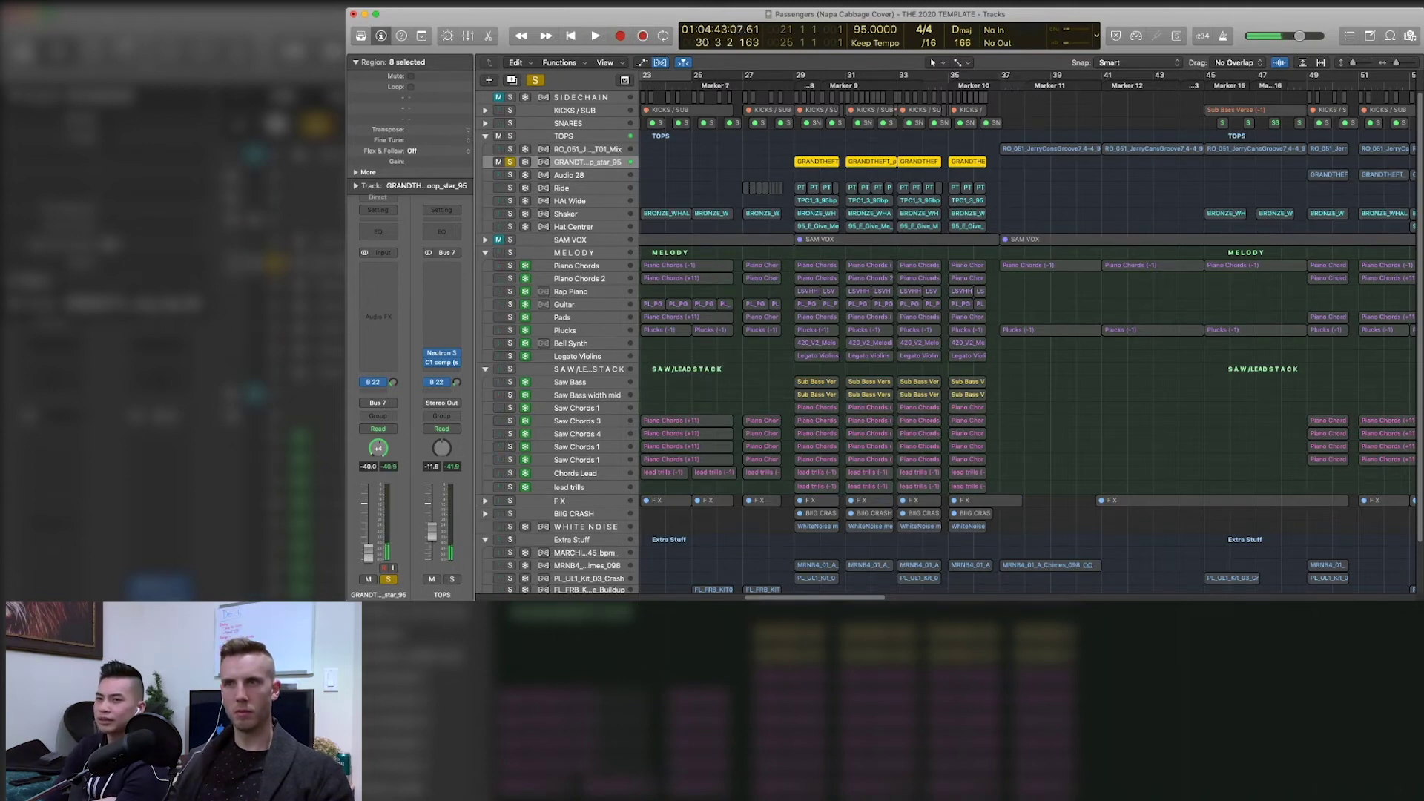
pyautogui.press('s')
# - Collapse the TOPS and SAW/LEAD STACK stacks, and briefly expand the FX stack to examine its sweep and crash tracks
pyautogui.click(485, 135)
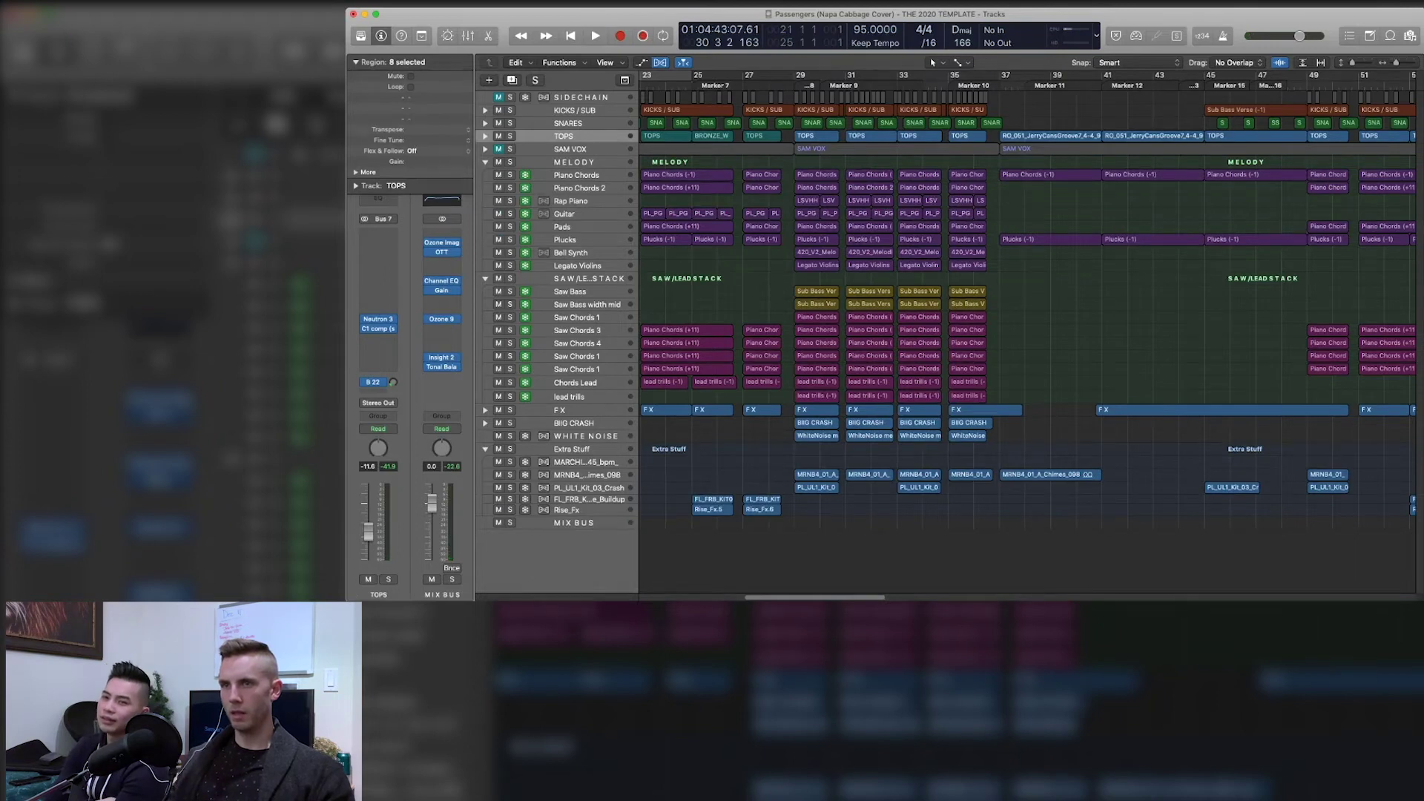
pyautogui.click(485, 278)
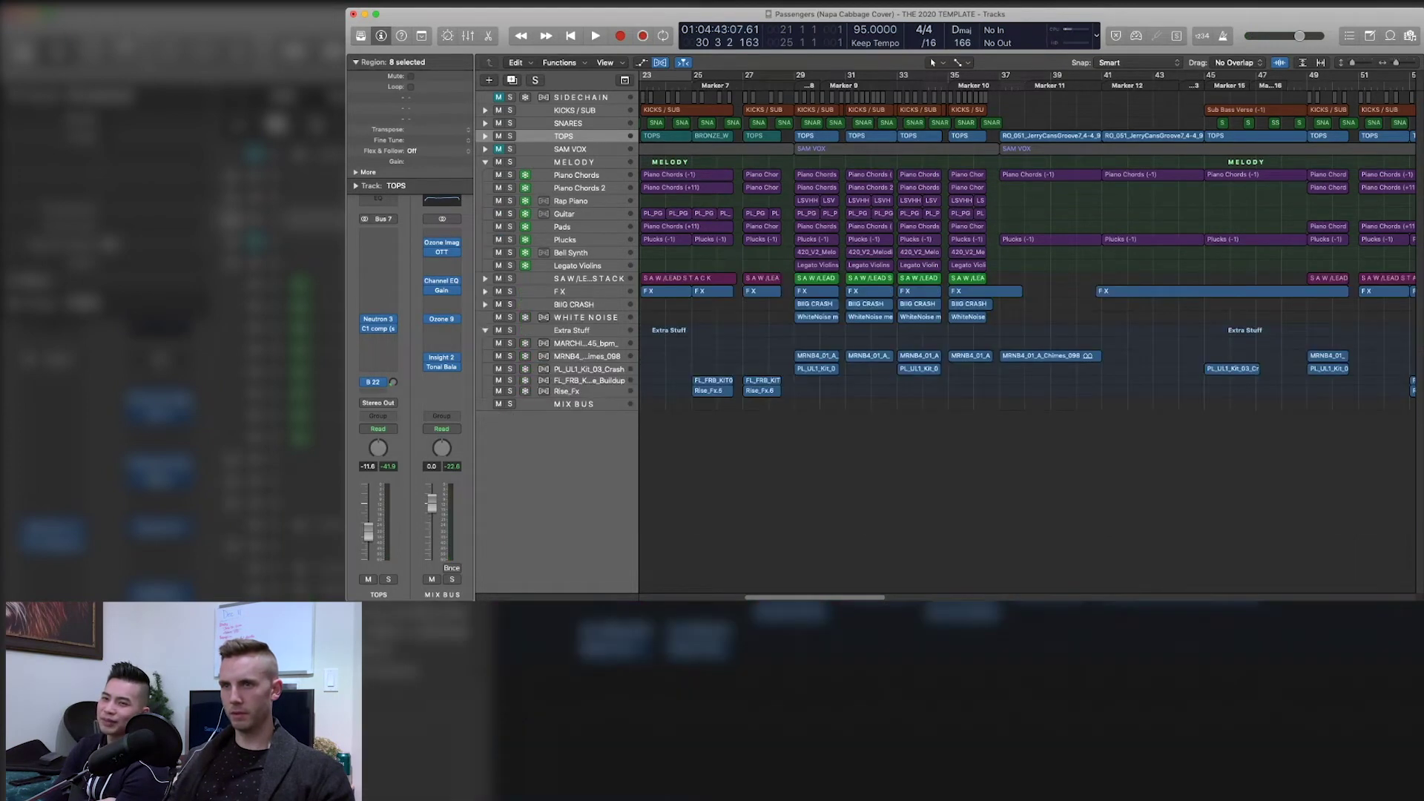
pyautogui.press('Down')
pyautogui.press('Right')
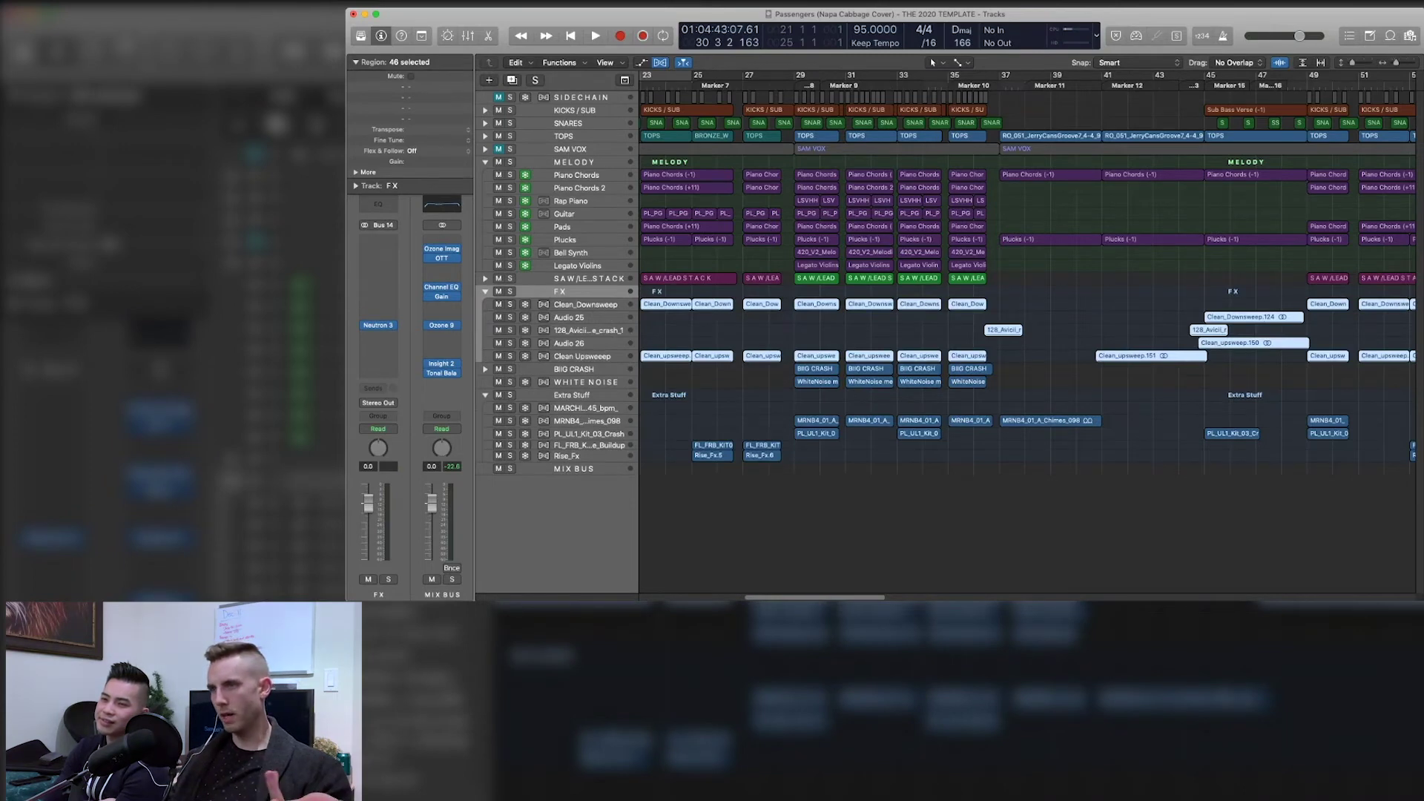
pyautogui.press('Left')
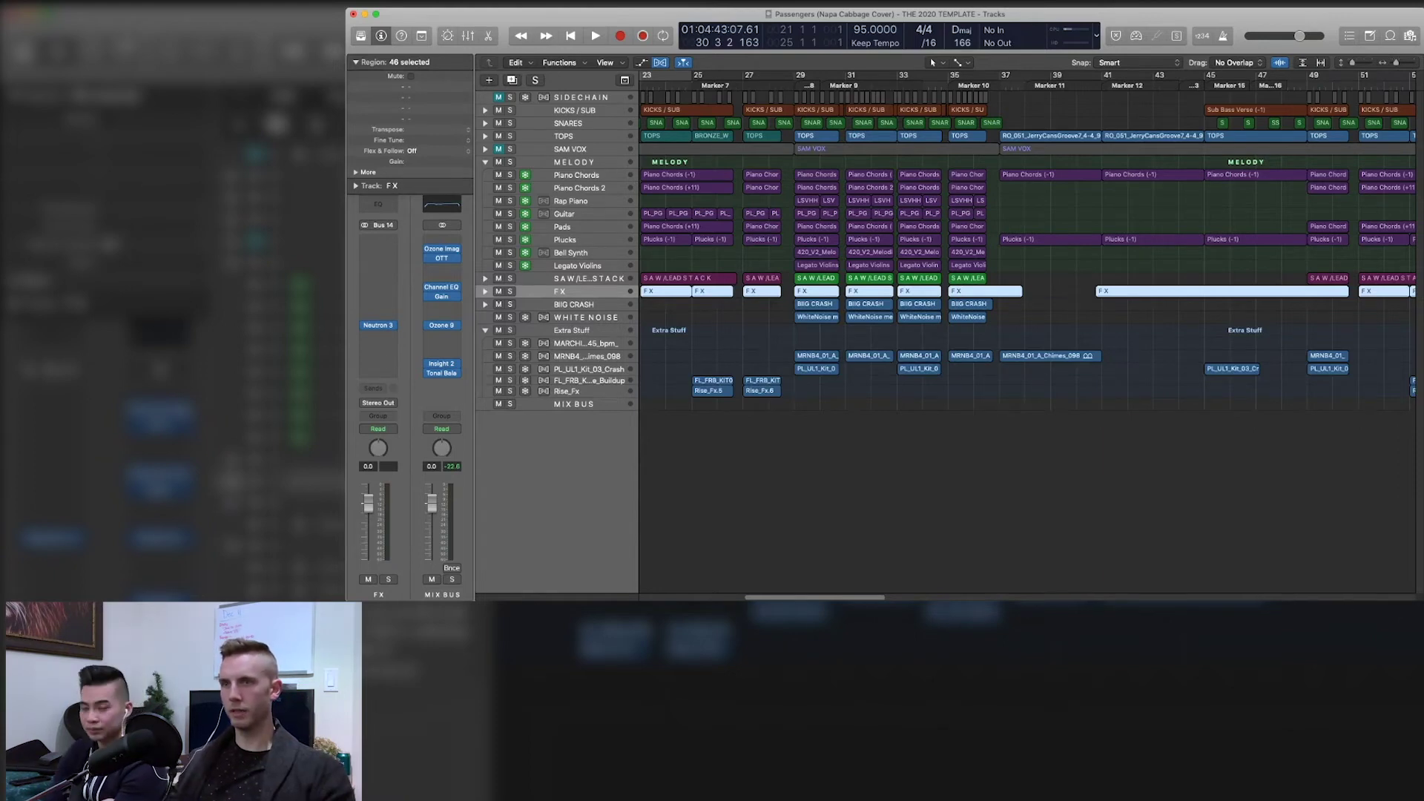
# - Select the SAW/LEAD STACK, cycle bars 29 to 33, and listen with the stack muted and in solo
pyautogui.press('Up')
pyautogui.moveTo(795, 74); pyautogui.dragTo(897, 75)
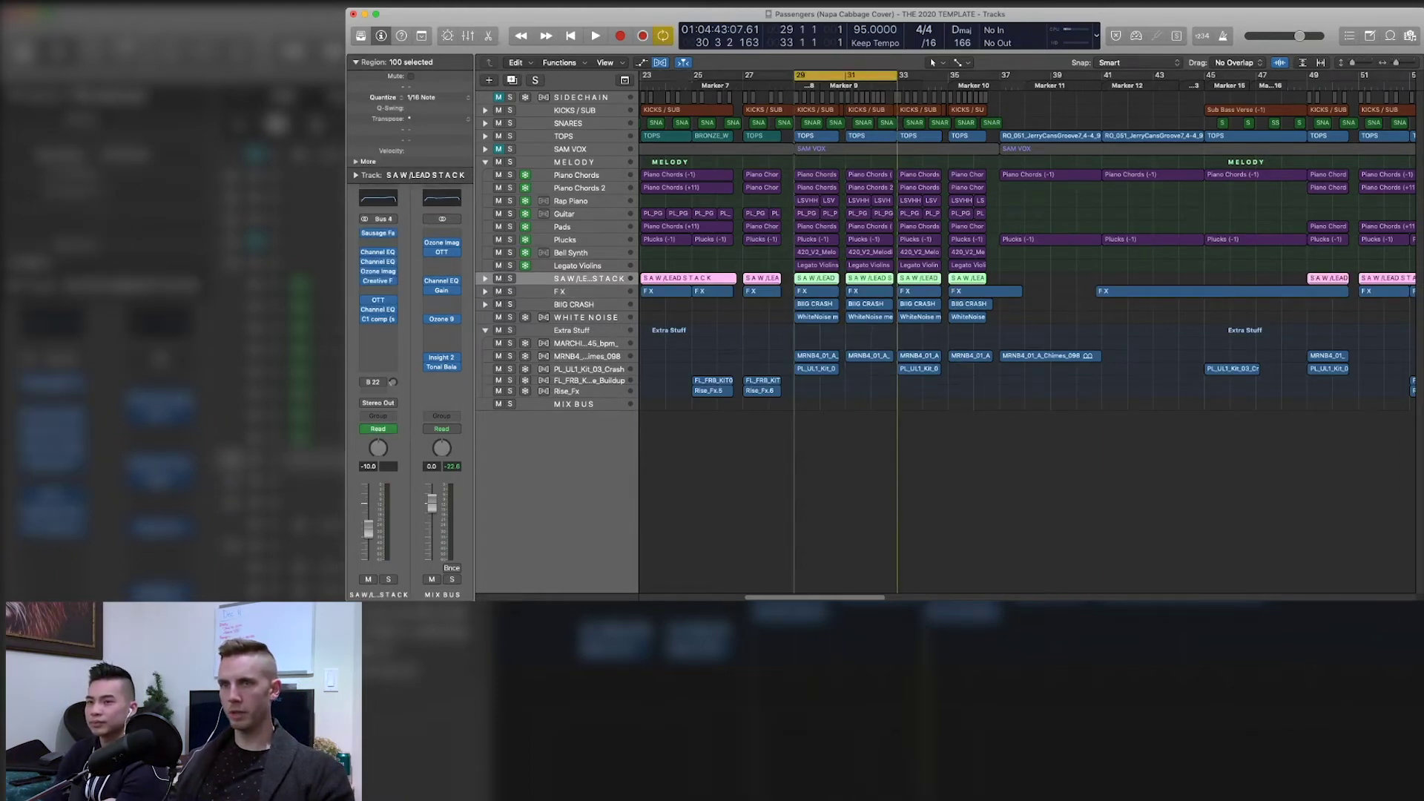
pyautogui.press('m')
pyautogui.press('space')
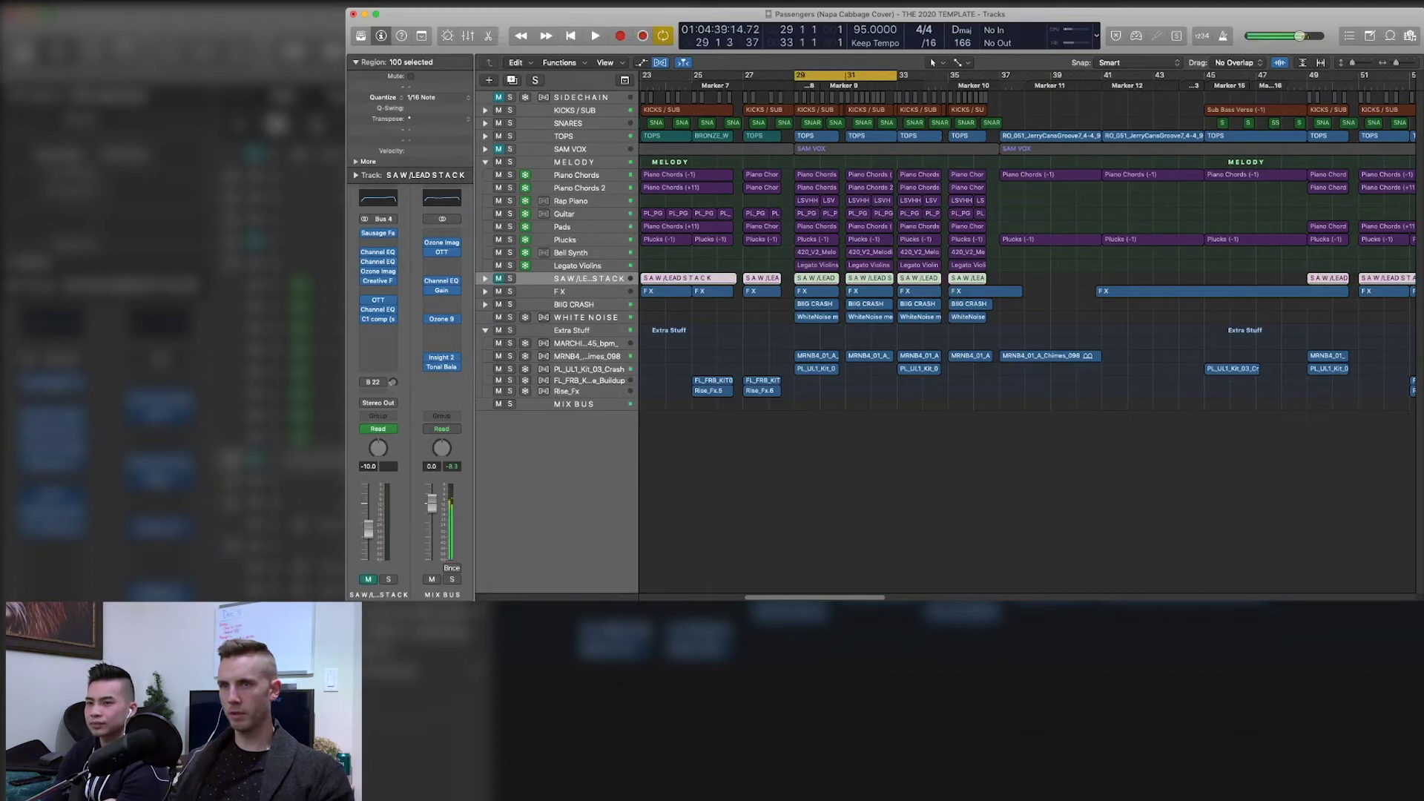
pyautogui.press('s')
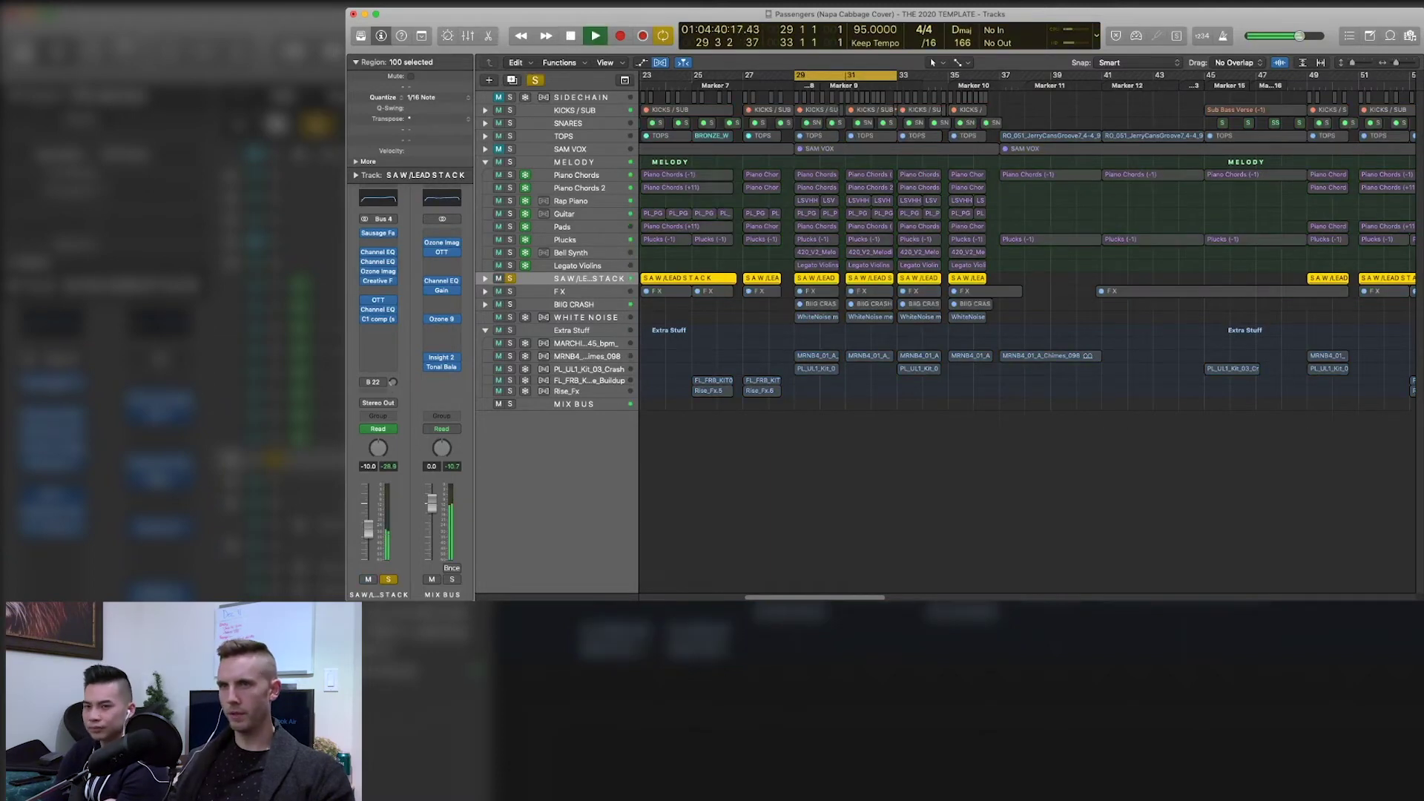
pyautogui.press('space')
# - Solo the WHITE NOISE track, remove the SAW/LEAD STACK solo, mute that stack, and play the noise alone from bar 29
pyautogui.click(498, 316)
pyautogui.click(498, 317)
pyautogui.click(509, 316)
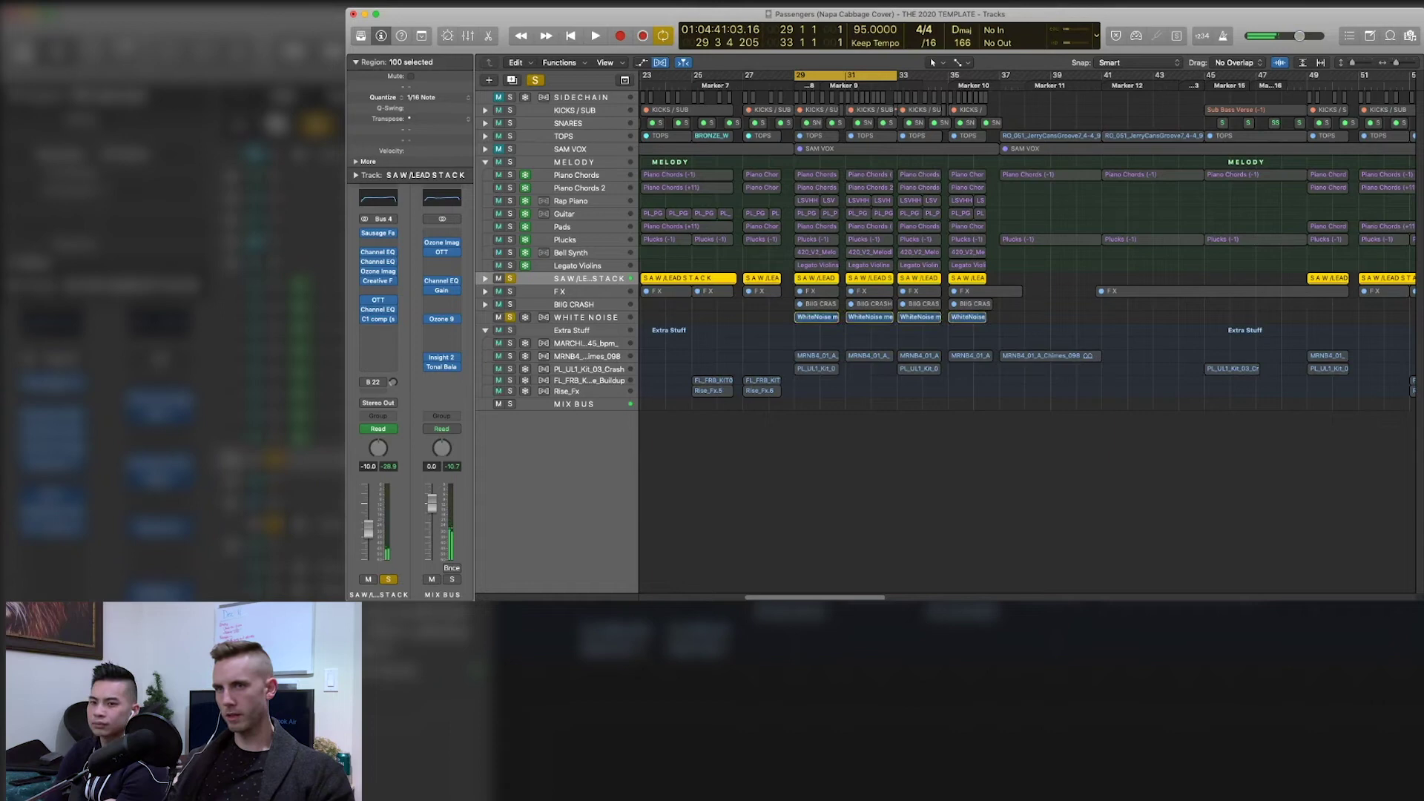
pyautogui.press('s')
pyautogui.press('m')
pyautogui.press('space')
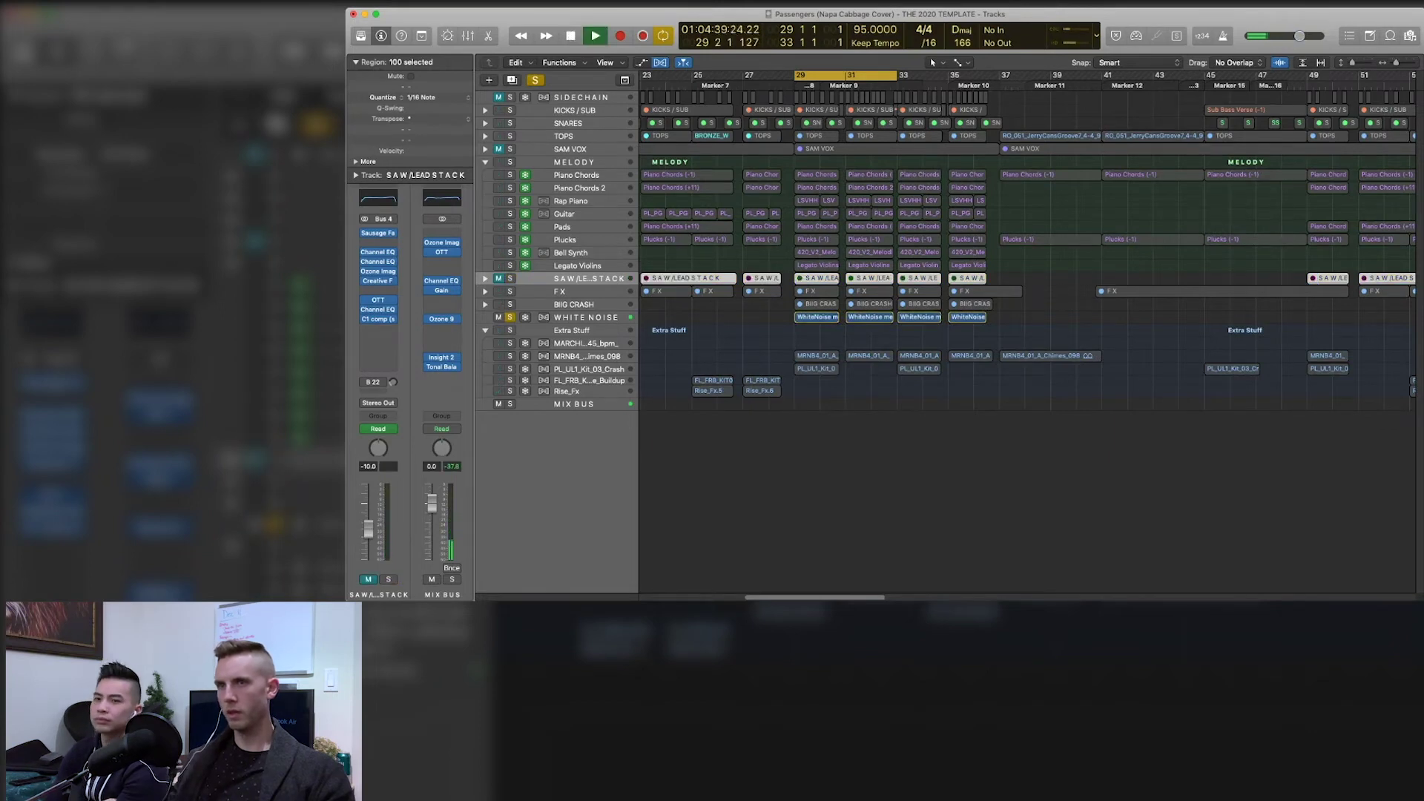
# - Solo the SAW/LEAD STACK and compare it during playback with and without the WHITE NOISE track soloed alongside
pyautogui.press('space')
pyautogui.press('s')
pyautogui.click(586, 317)
pyautogui.press('s')
pyautogui.press('space')
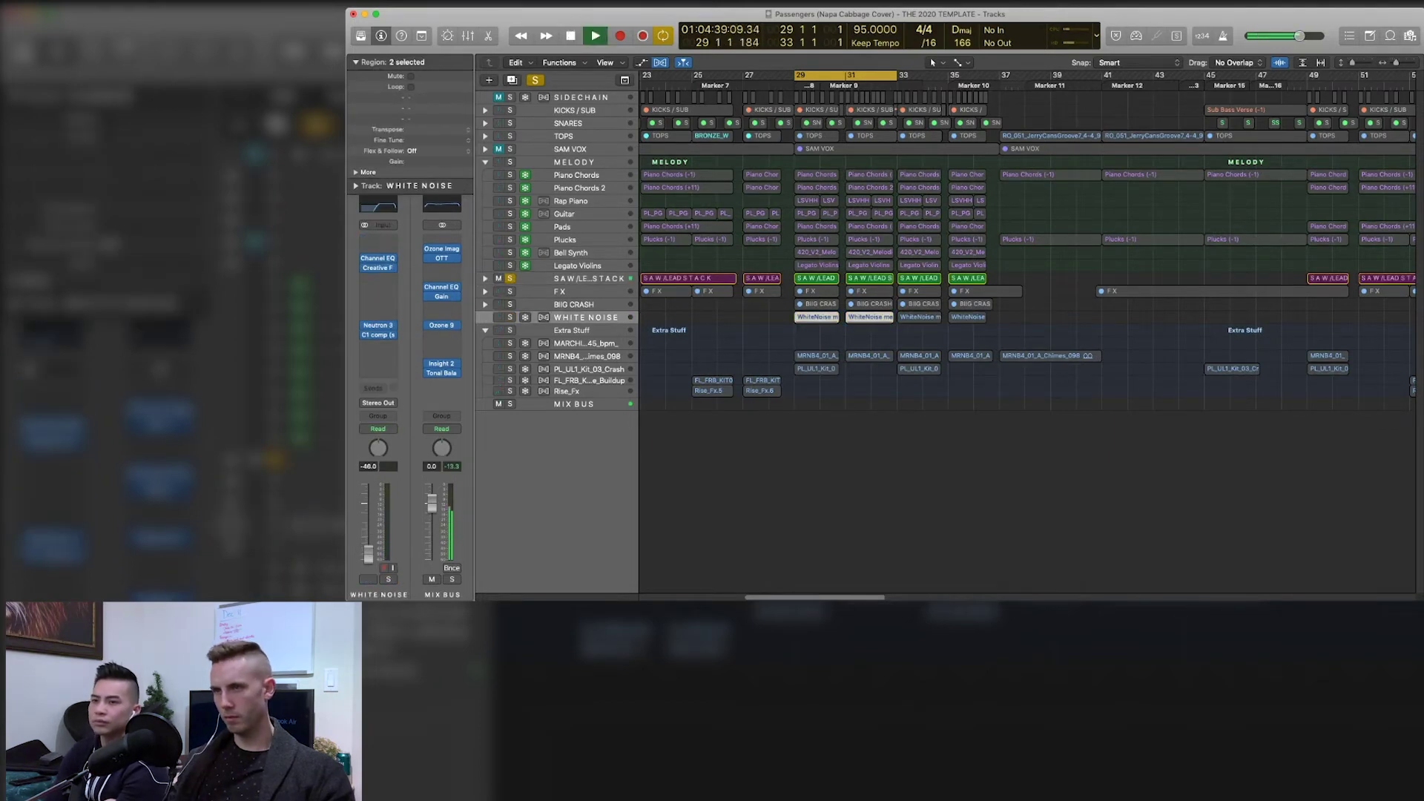
pyautogui.press('s')
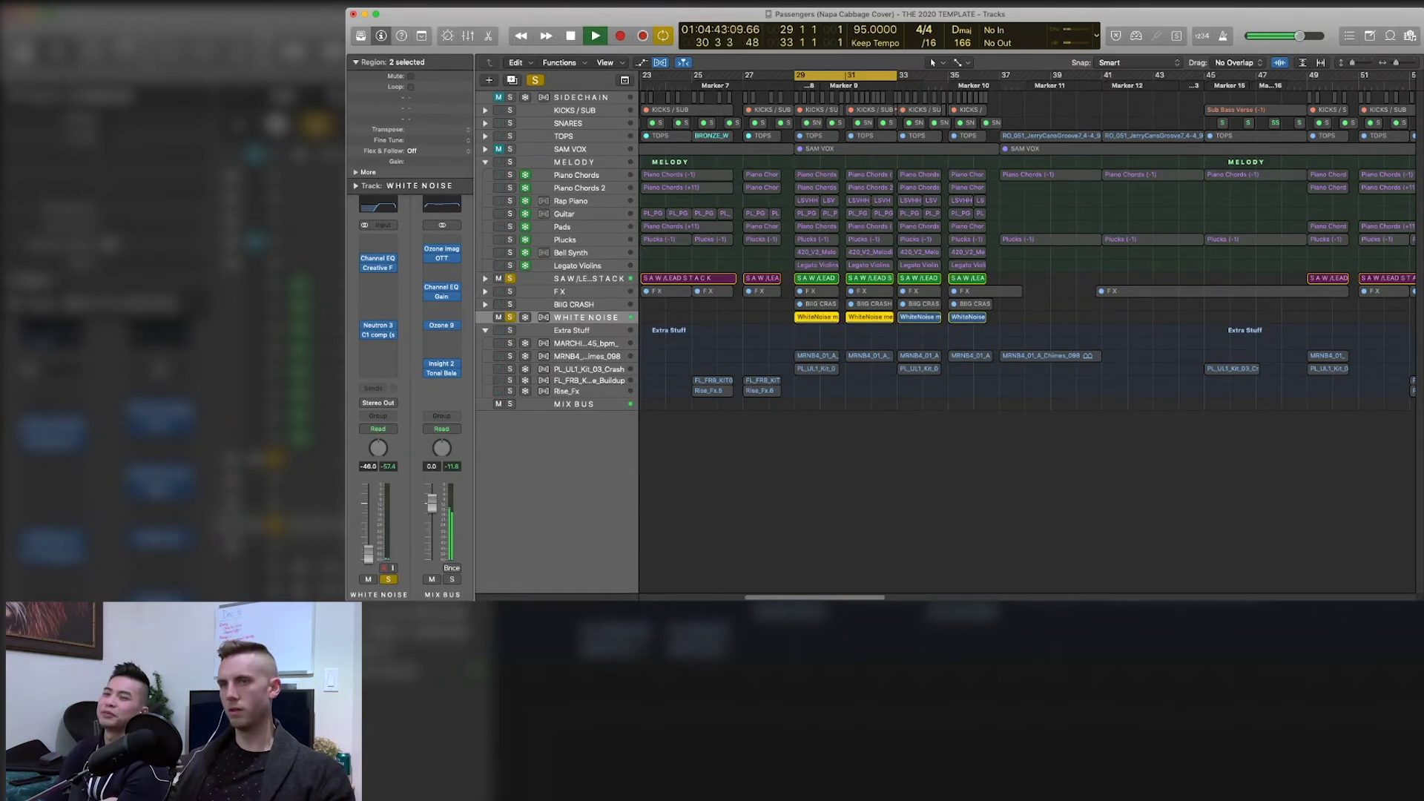
pyautogui.press('s')
pyautogui.press('space')
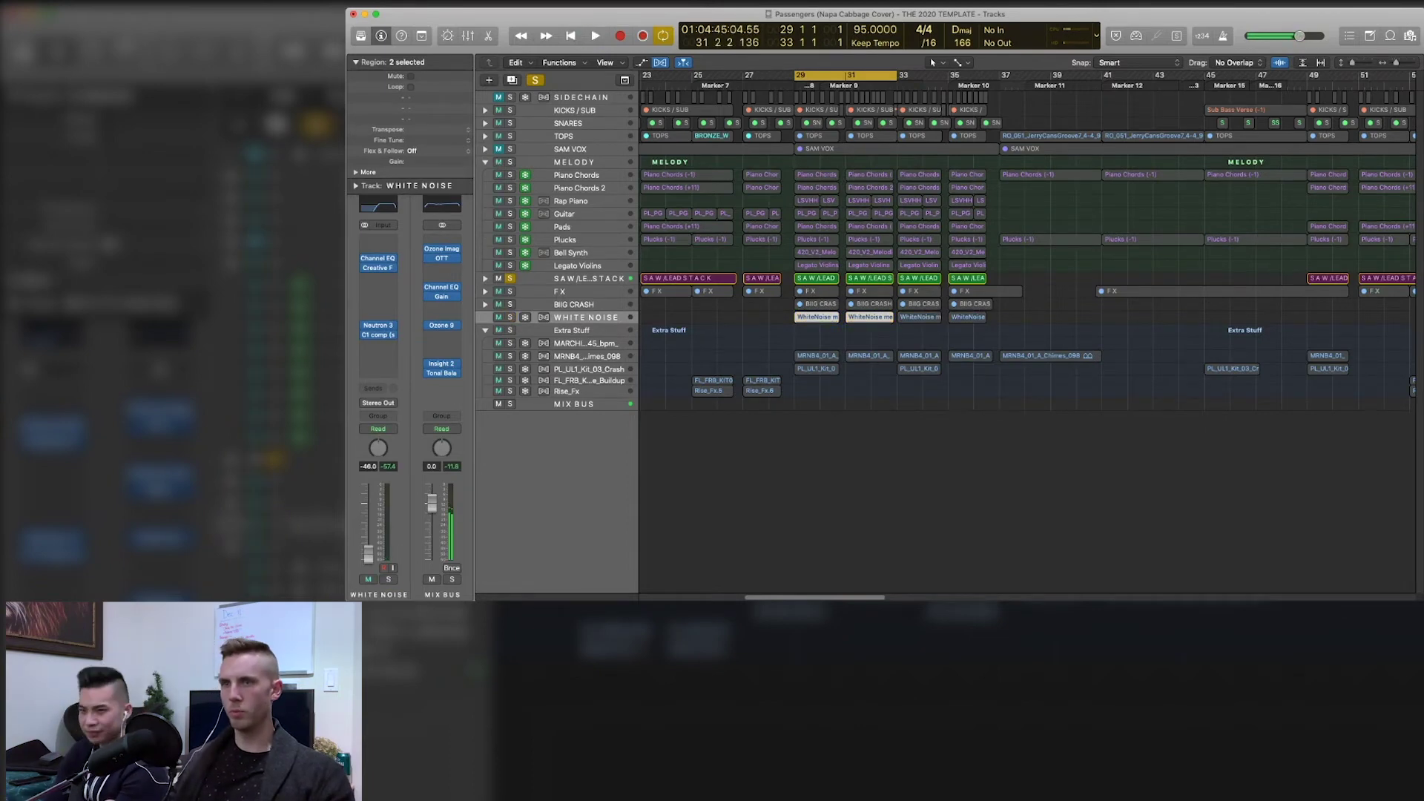
# - Switch the solo from the SAW/LEAD STACK to BIG CRASH, listen to it from bar 29, and clear the solo
pyautogui.click(510, 278)
pyautogui.click(510, 304)
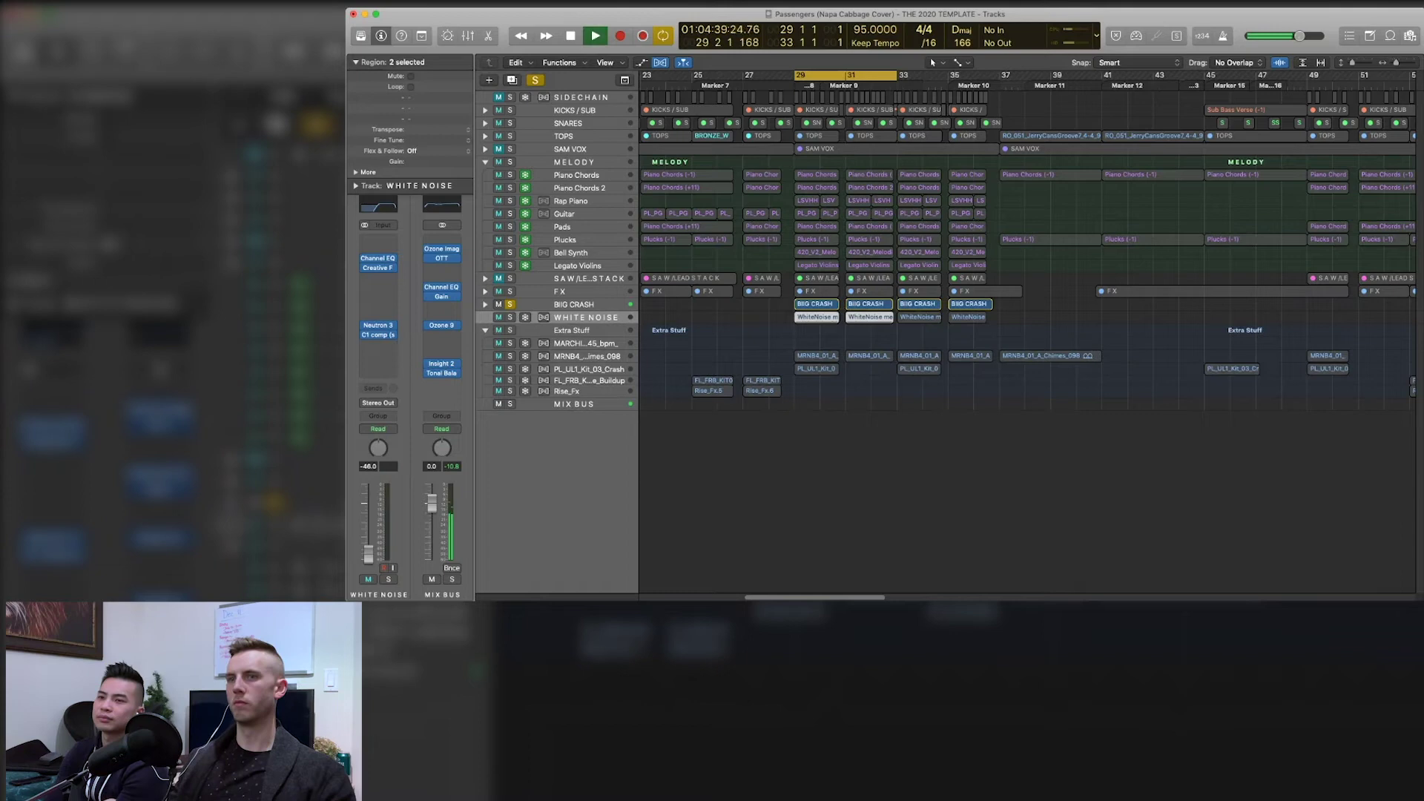
pyautogui.press('s')
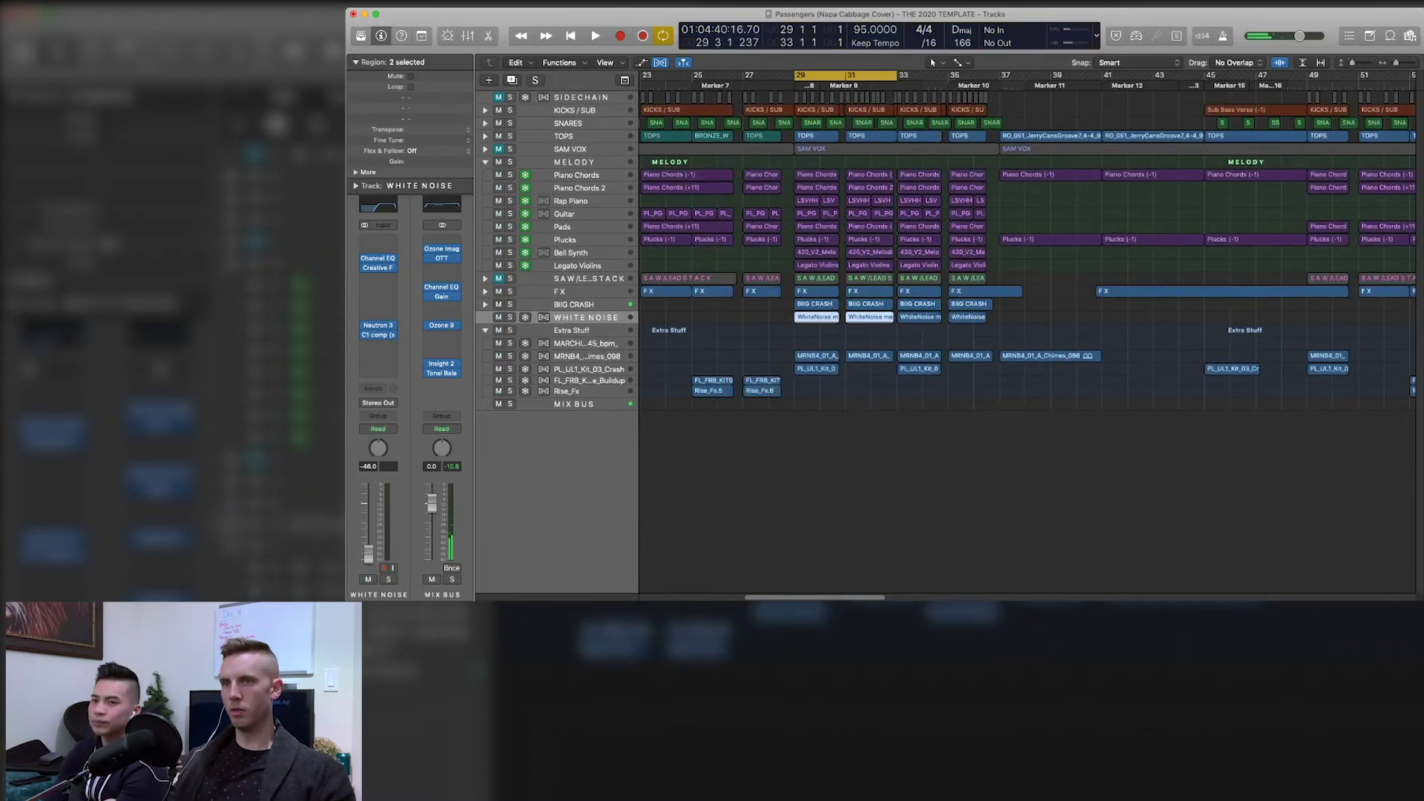
# - Solo the Extra Stuff stack, check its tracks while playing from bar 29, and leave it collapsed with the solo removed
pyautogui.click(485, 330)
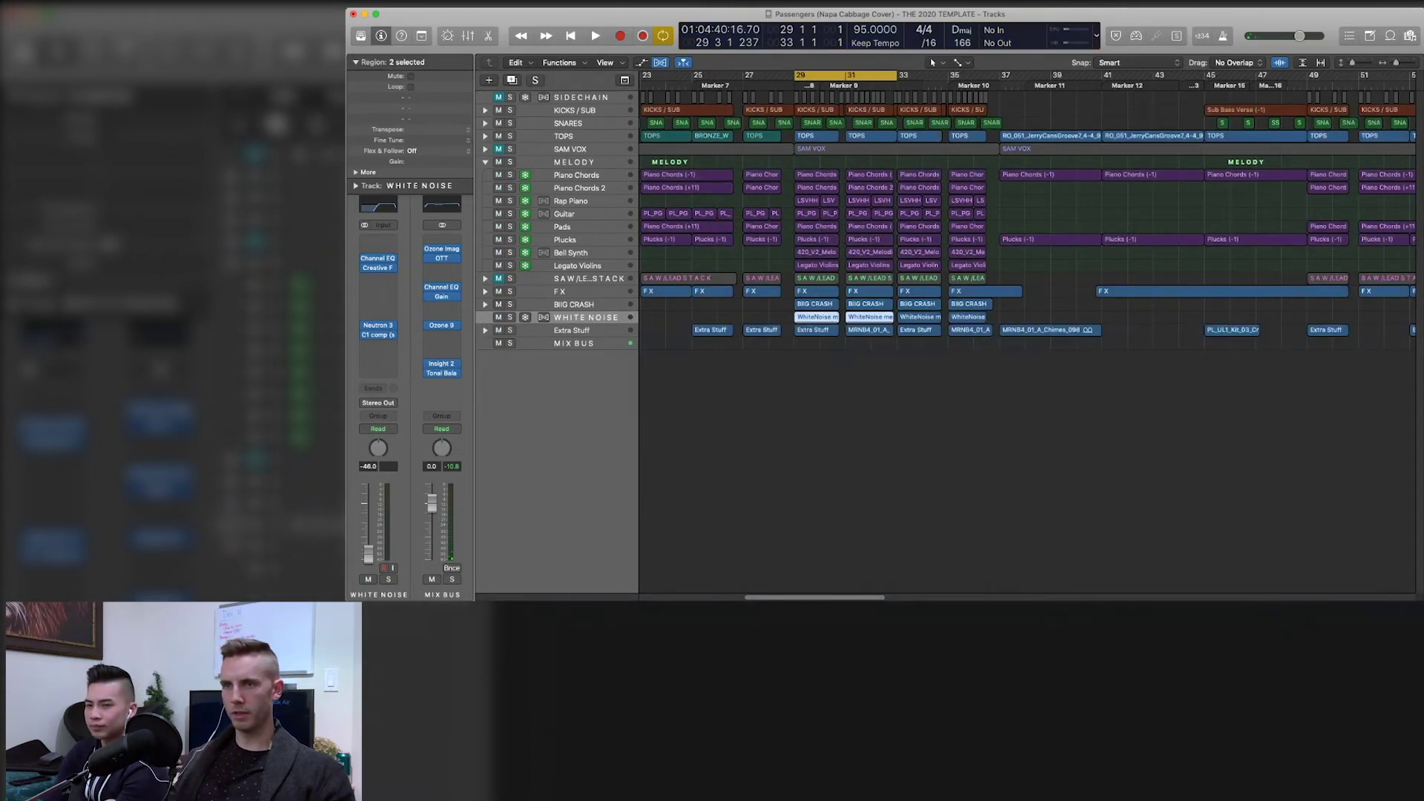
pyautogui.press('s')
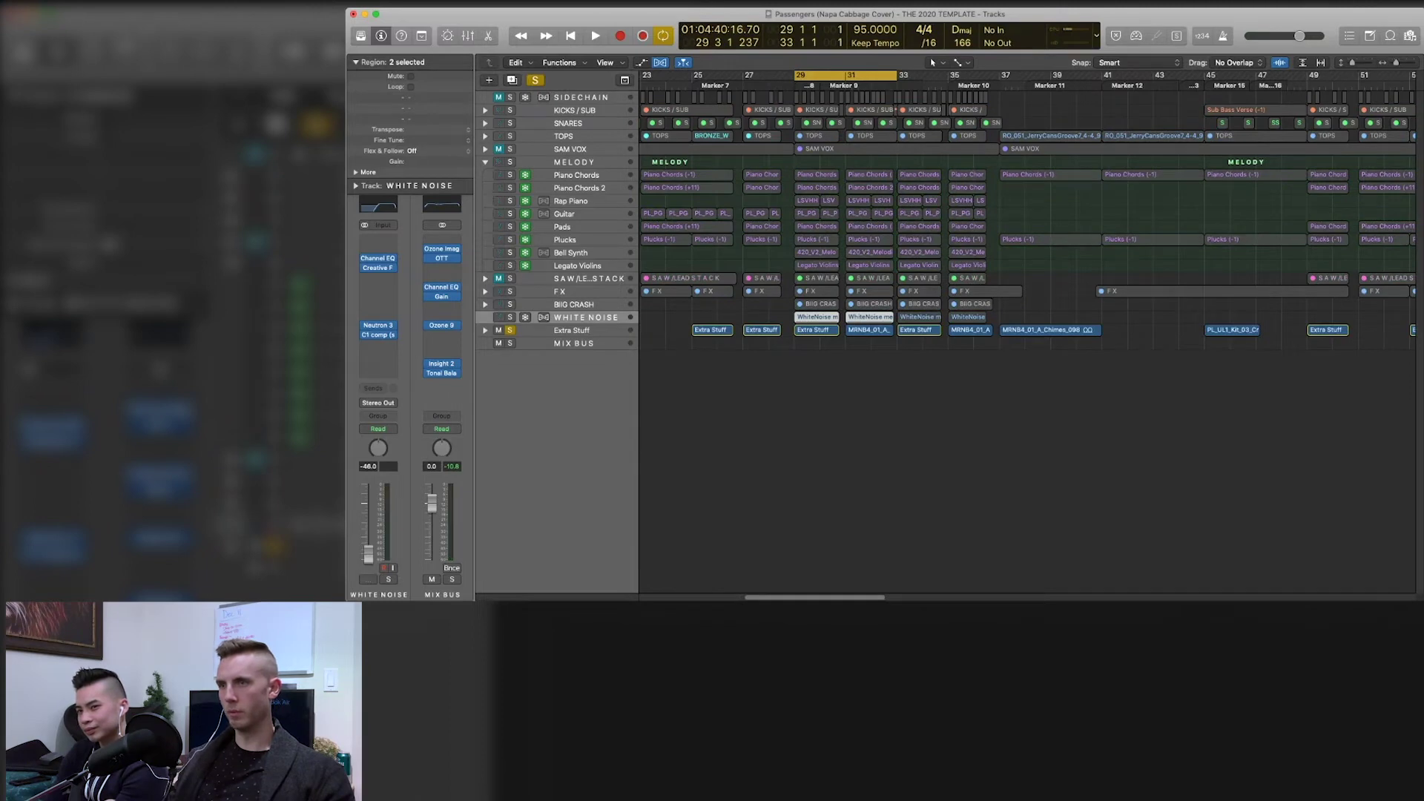
pyautogui.click(485, 330)
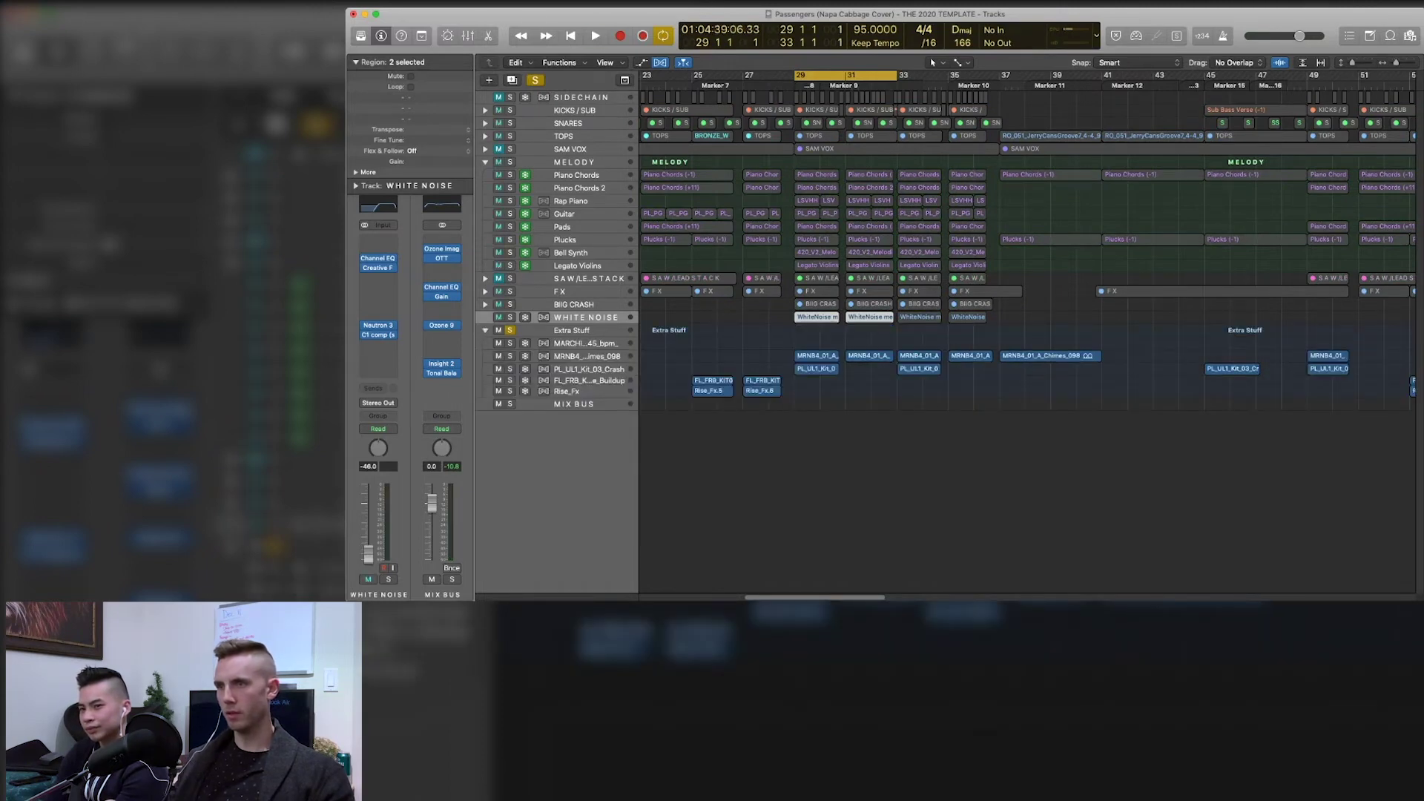
pyautogui.press('space')
pyautogui.click(485, 330)
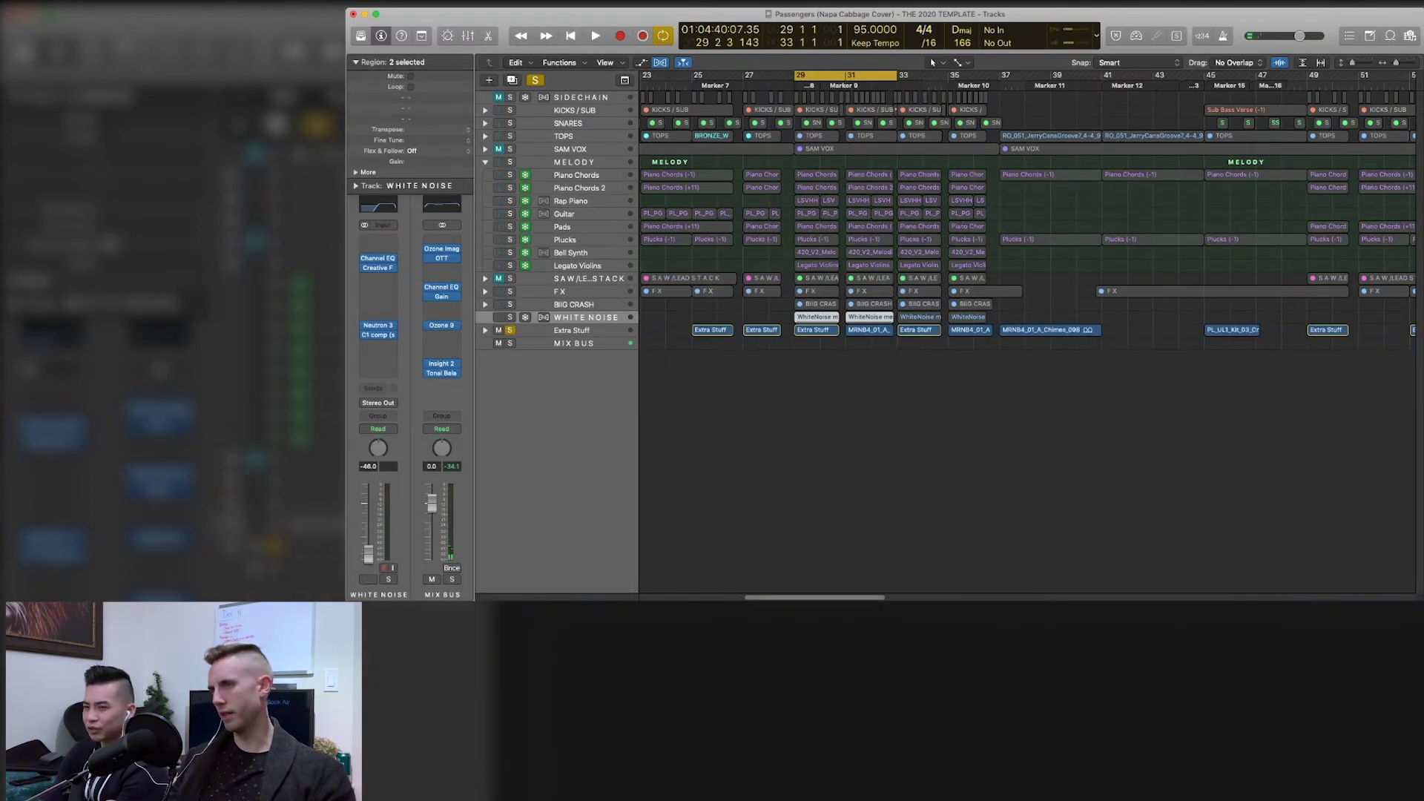
pyautogui.click(510, 330)
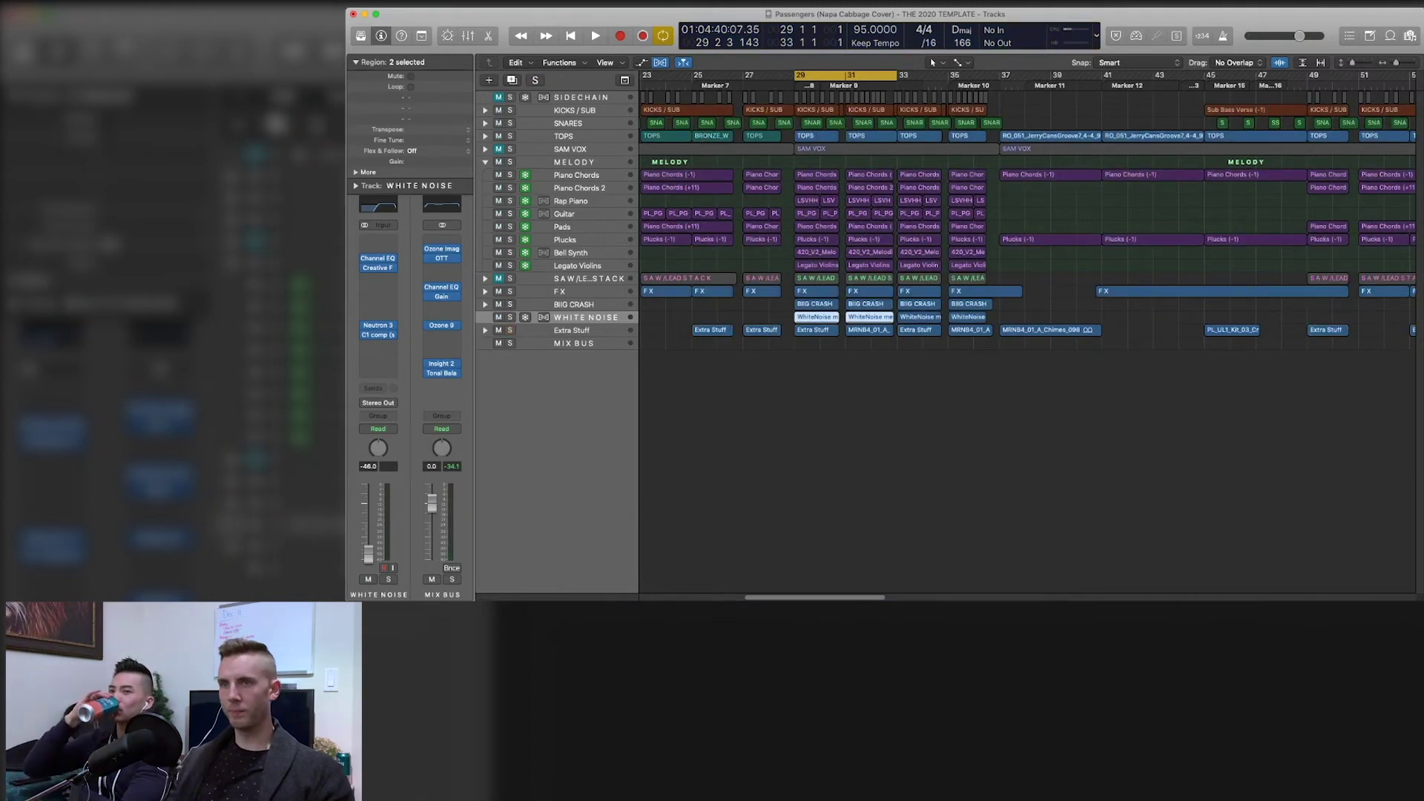
# - Unmute the SAW/LEAD STACK and listen to the full instrumental from bar 29
pyautogui.click(499, 278)
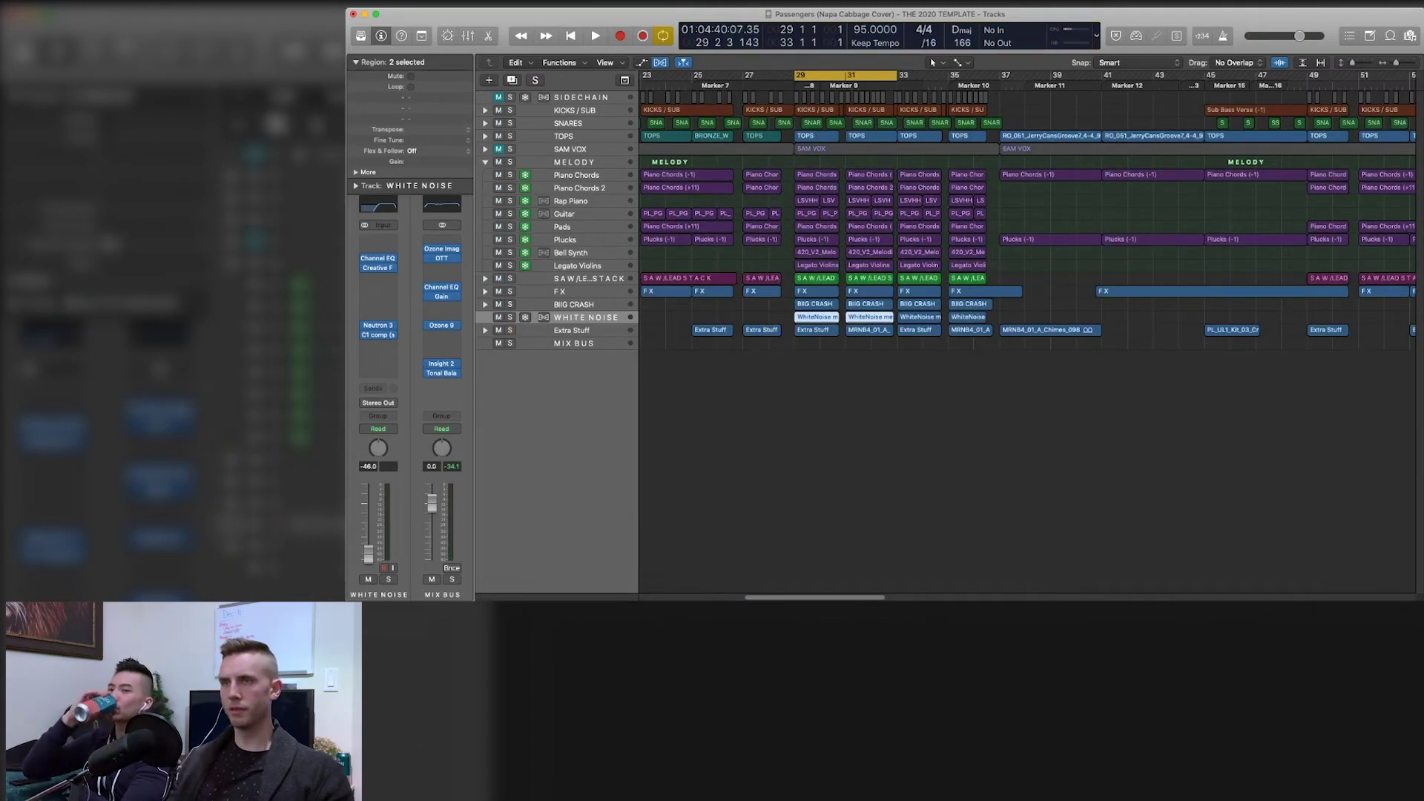
pyautogui.press('space')
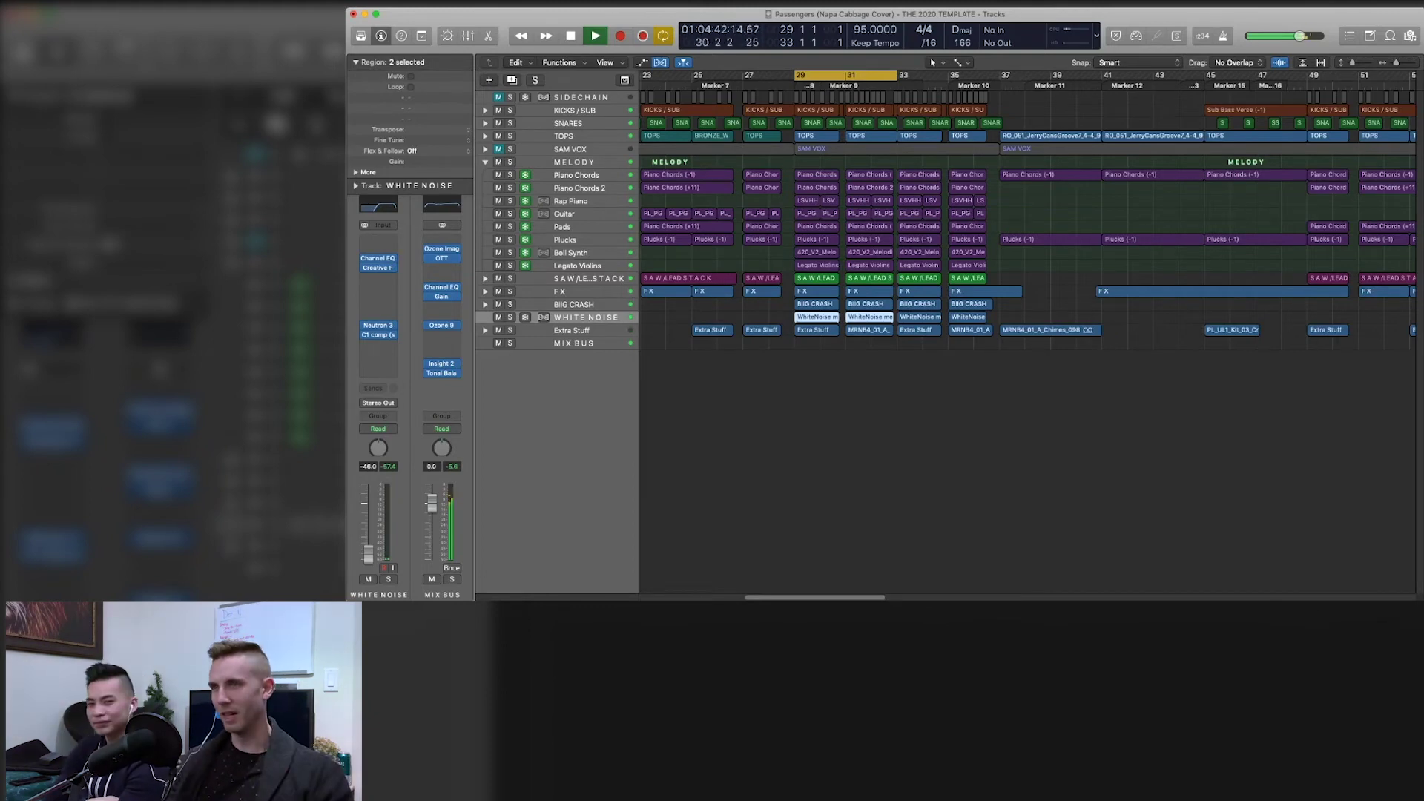
pyautogui.press('space')
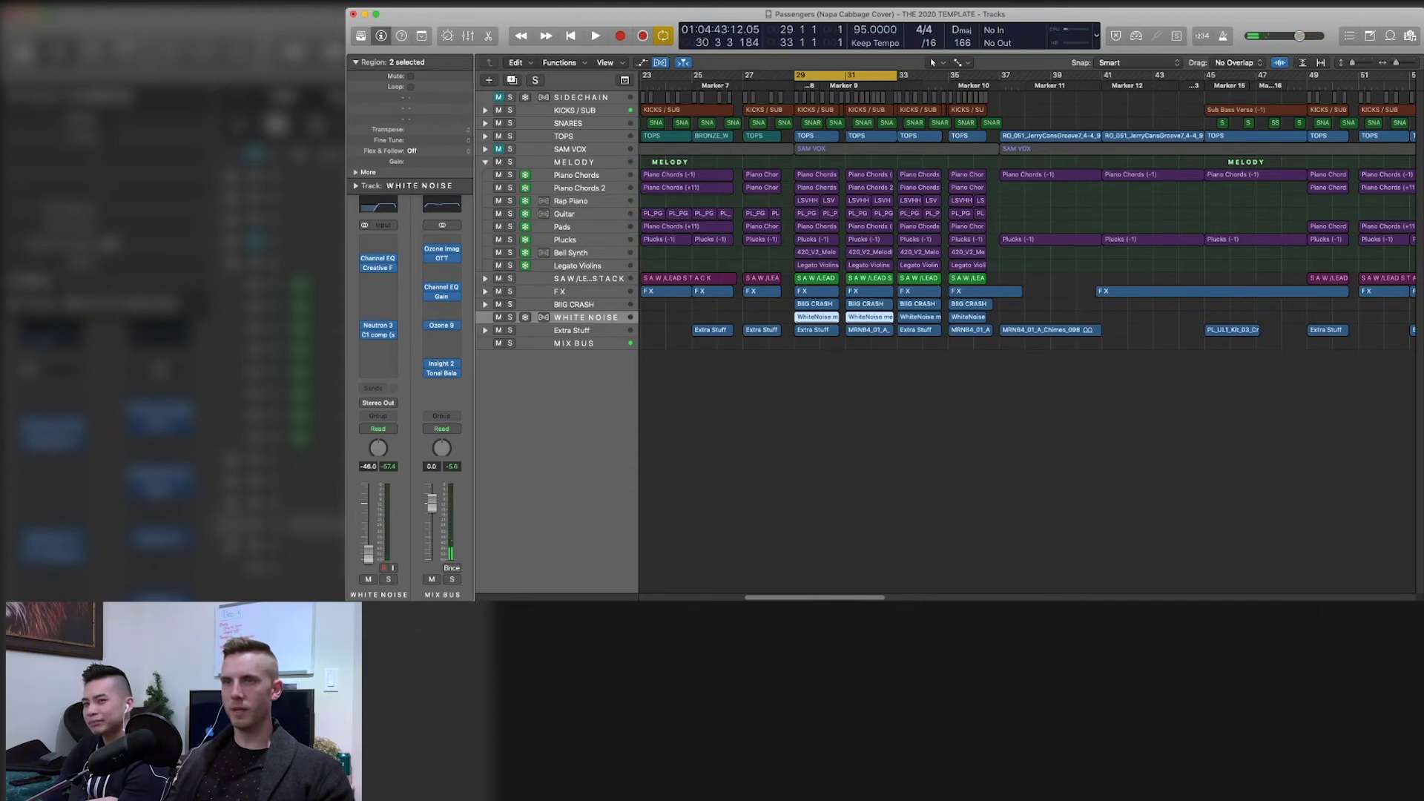
# - Select the SIDECHAIN track and look over its trigger regions along the arrangement
pyautogui.click(581, 97)
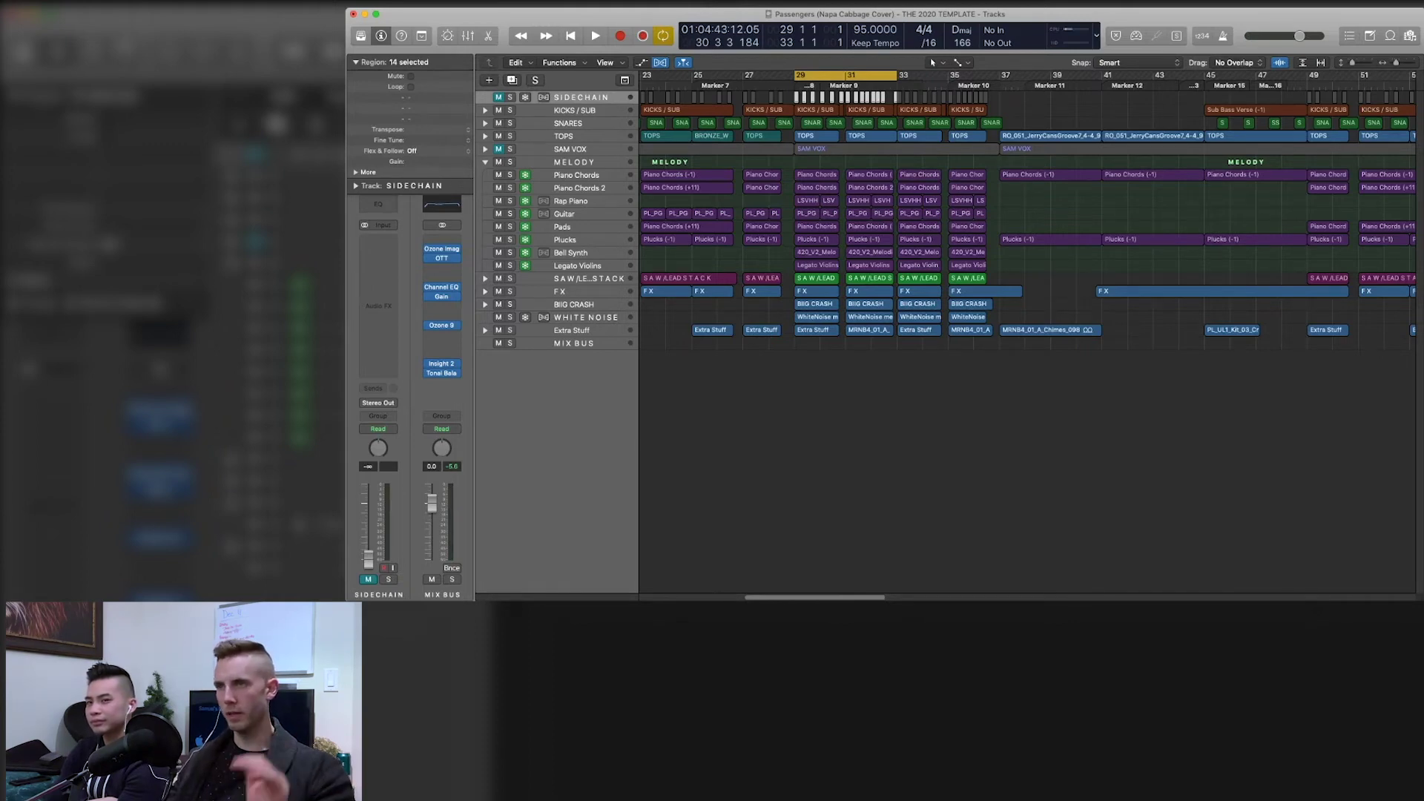
pyautogui.hscroll(-5, 1027, 334)
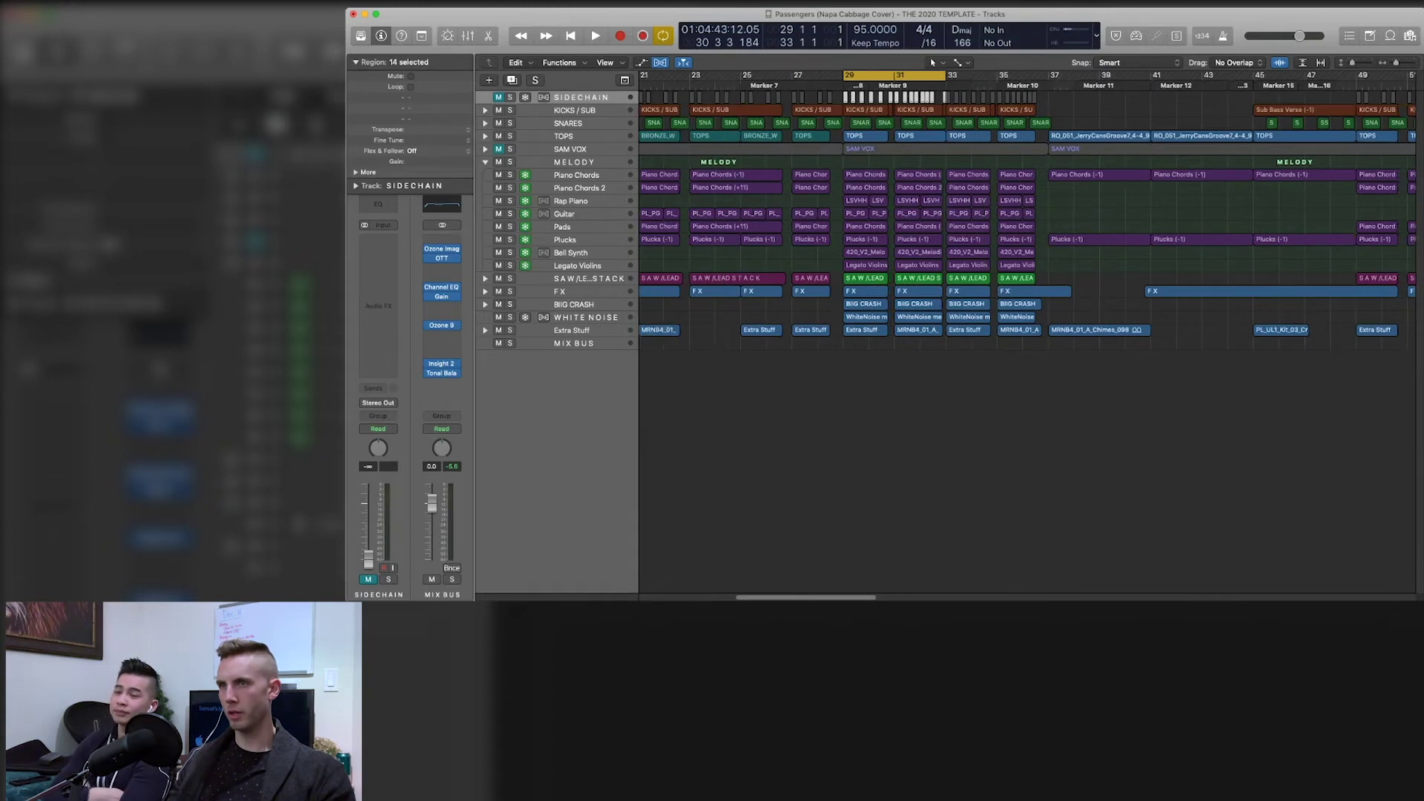
pyautogui.hscroll(6, 1028, 334)
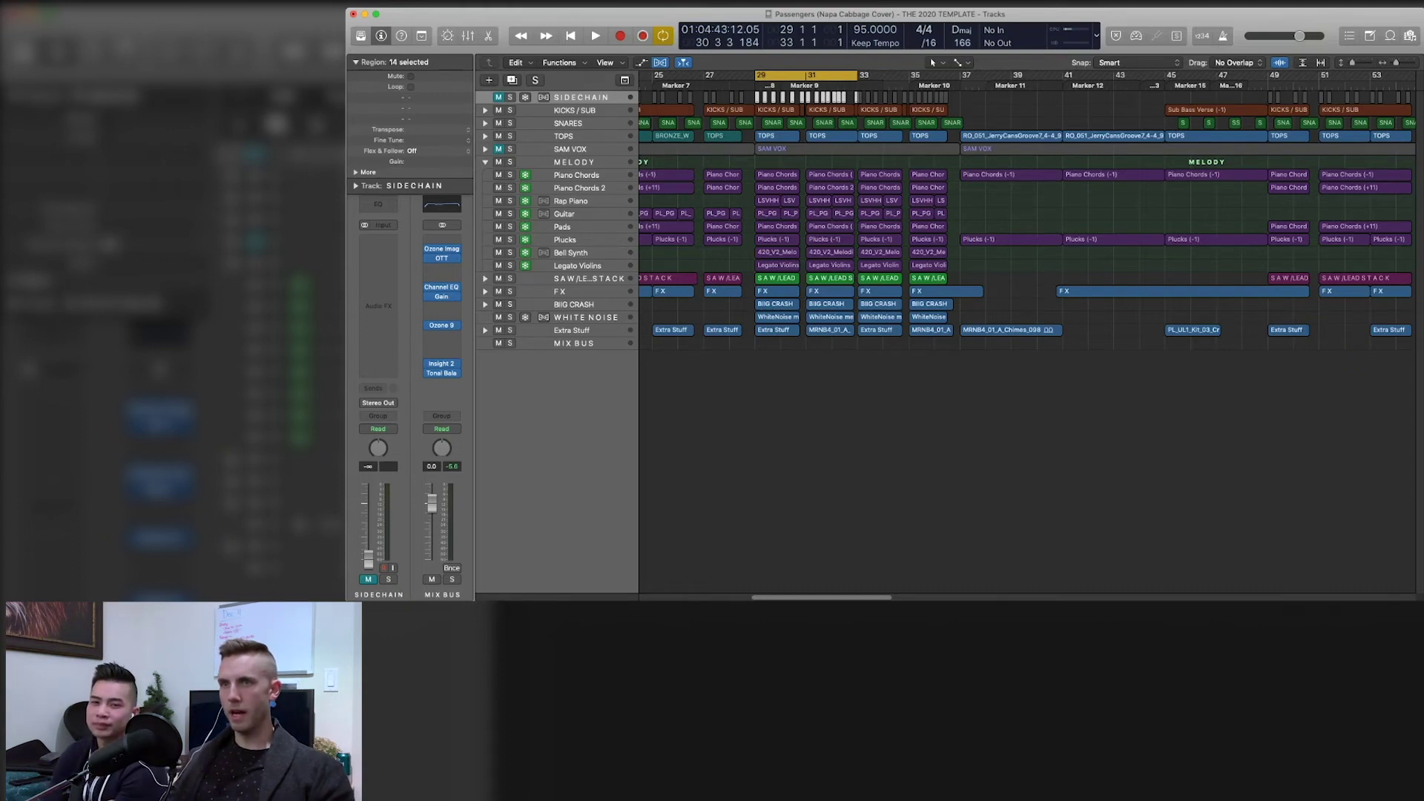
# - Collapse the MELODY stack, expand the vocal stack, and mute its Doubles, Low, High and Harmony vocal tracks
pyautogui.click(485, 161)
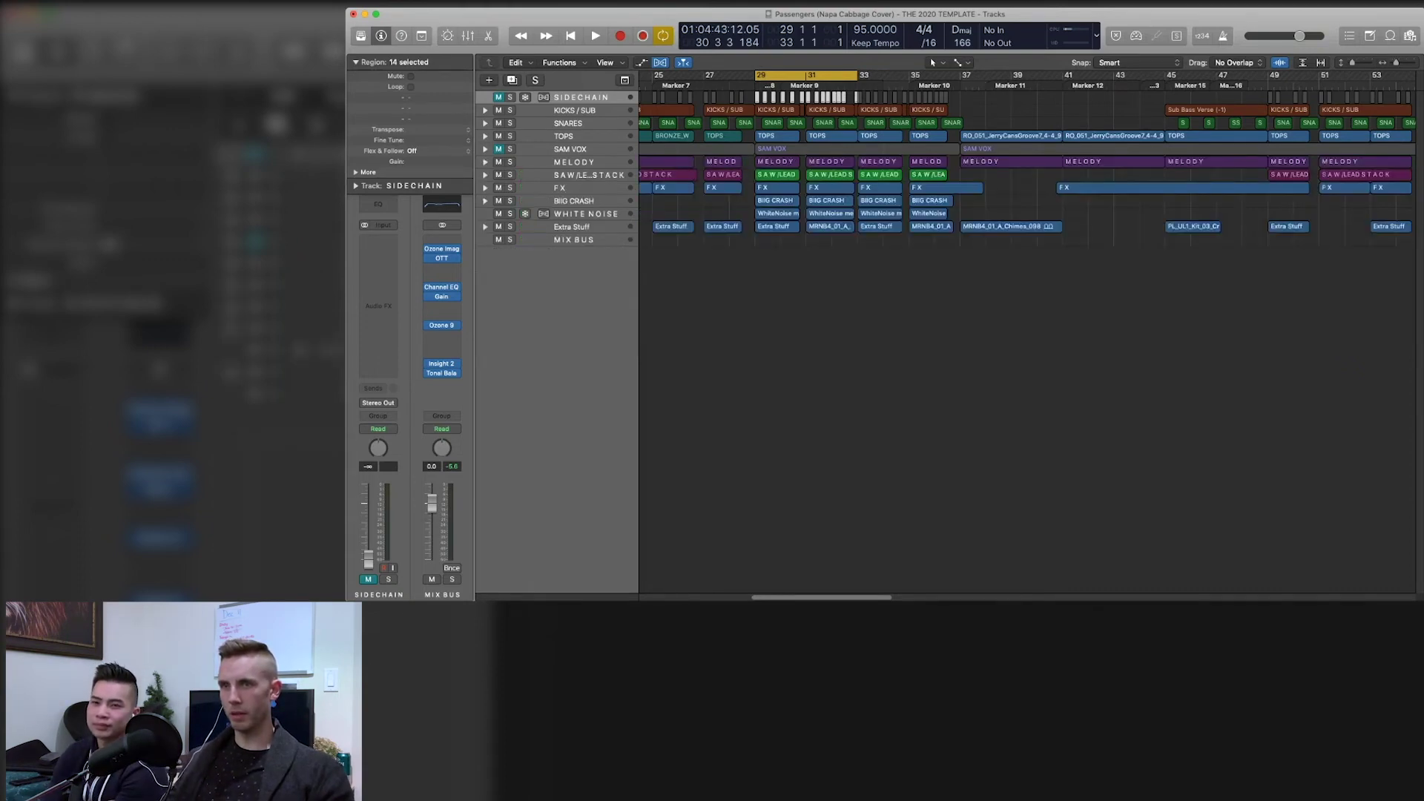
pyautogui.click(485, 149)
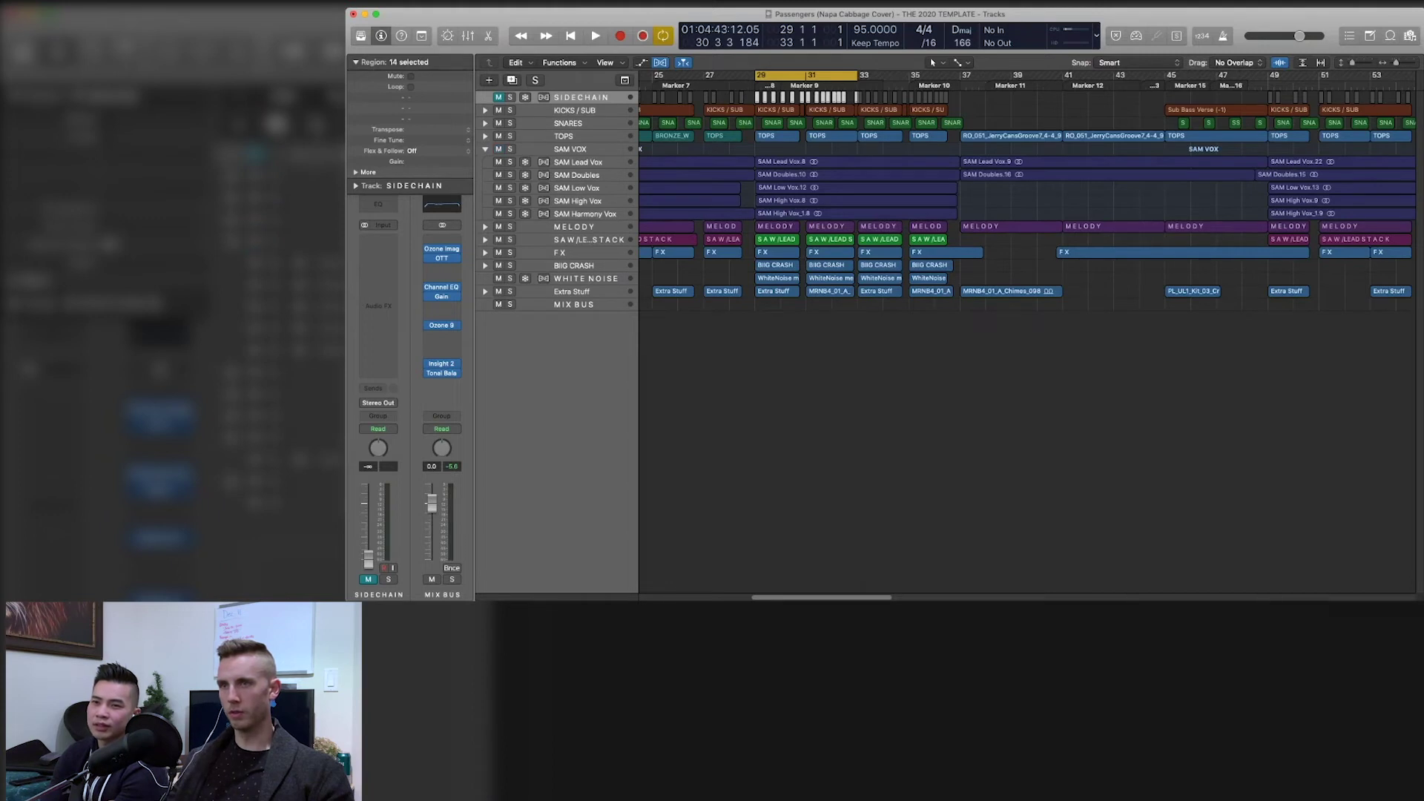
pyautogui.click(582, 149)
pyautogui.moveTo(498, 175); pyautogui.dragTo(498, 213)
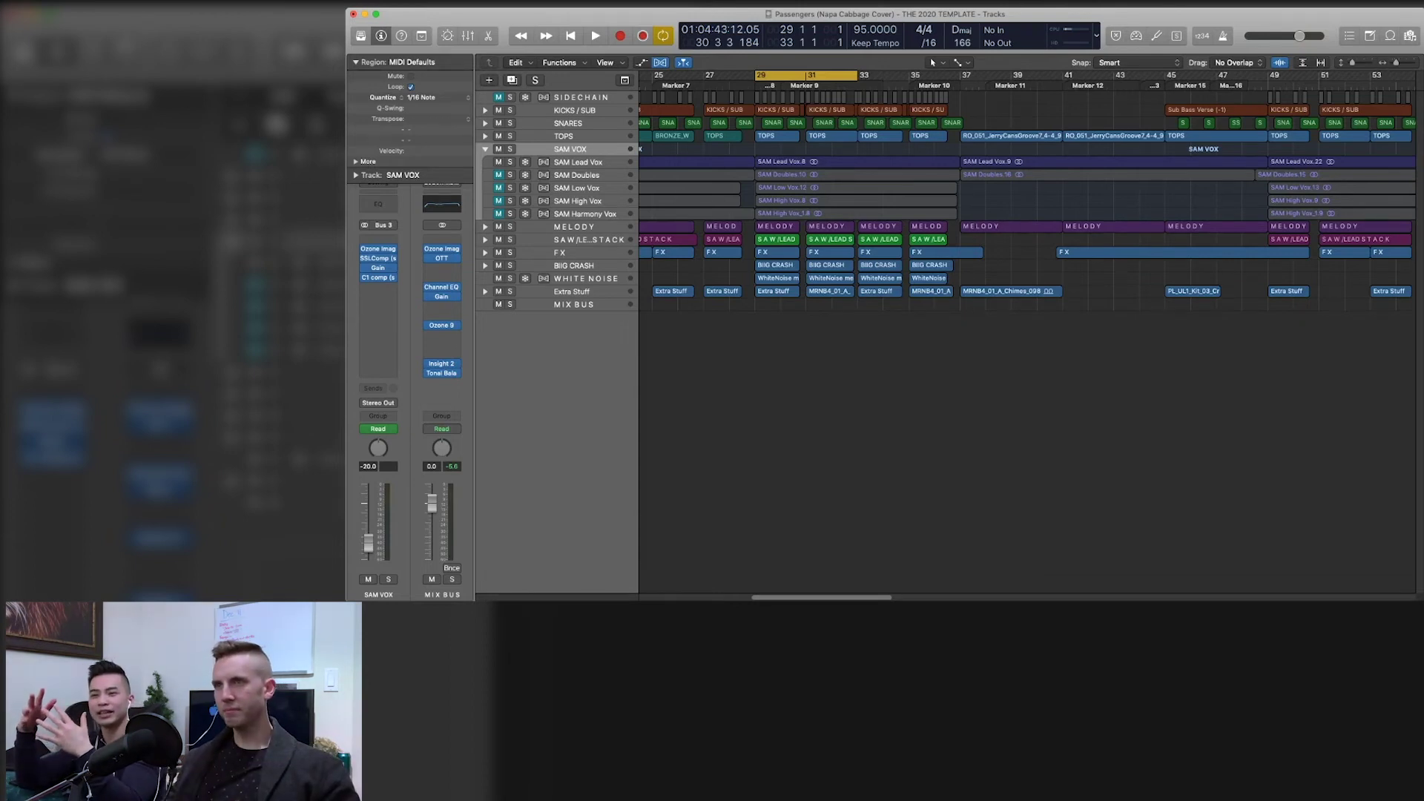
# - Set the cycle range to bars 29 to 37 with the whole arrangement in view
pyautogui.hscroll(-5, 1028, 185)
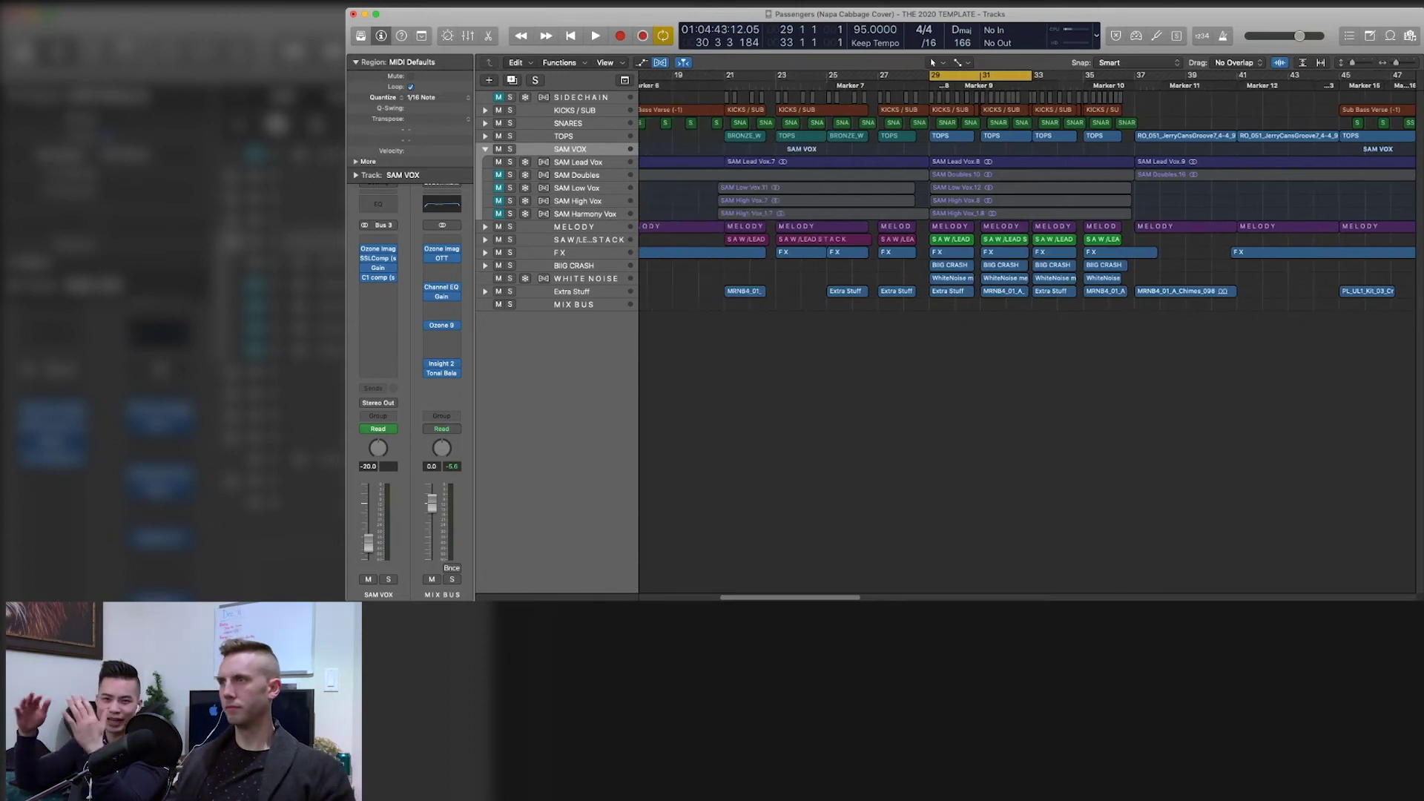
pyautogui.press('super+Left')
pyautogui.press('super+Left')
pyautogui.press('super+Left')
pyautogui.press('super+Left')
pyautogui.press('super+Left')
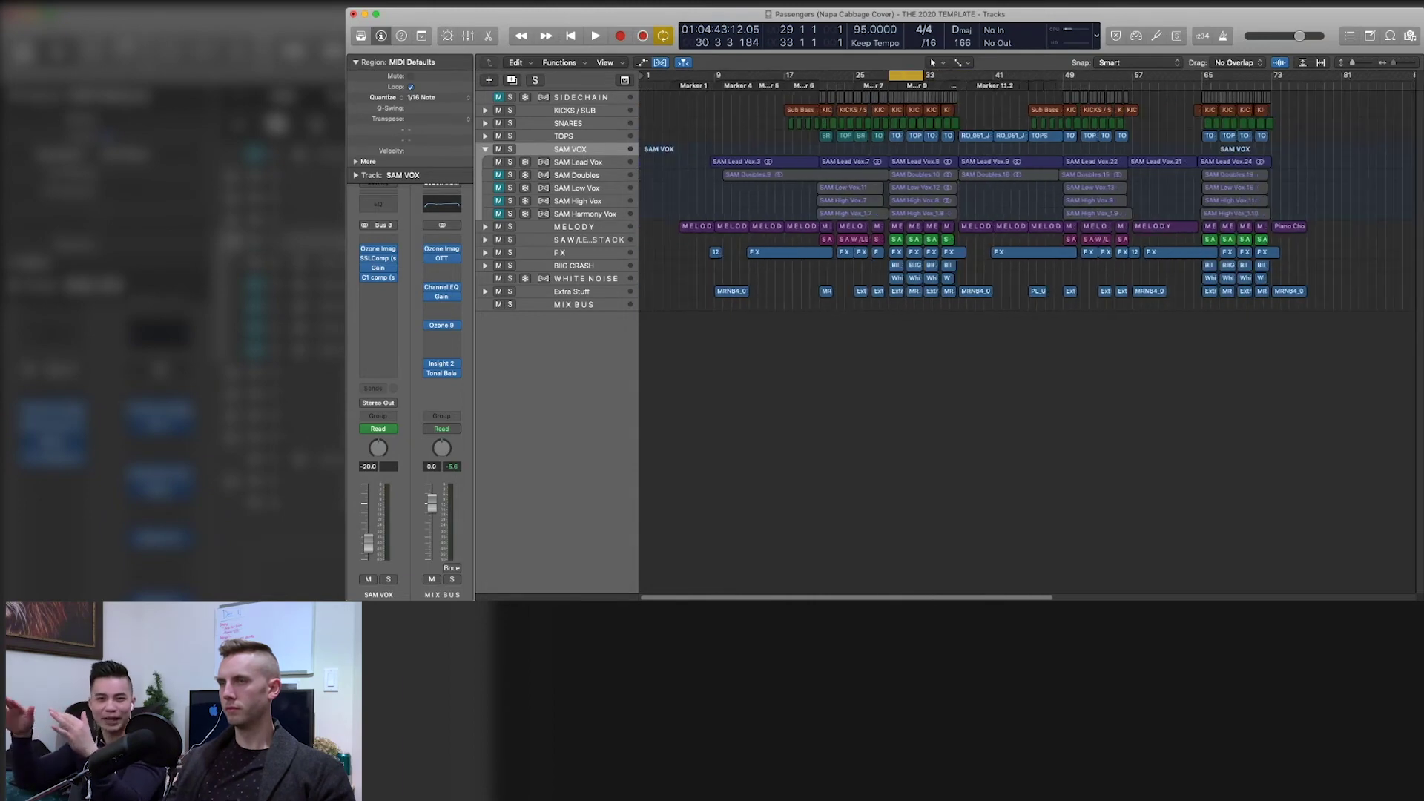
pyautogui.hscroll(3, 1028, 223)
pyautogui.press('shift+super+period')
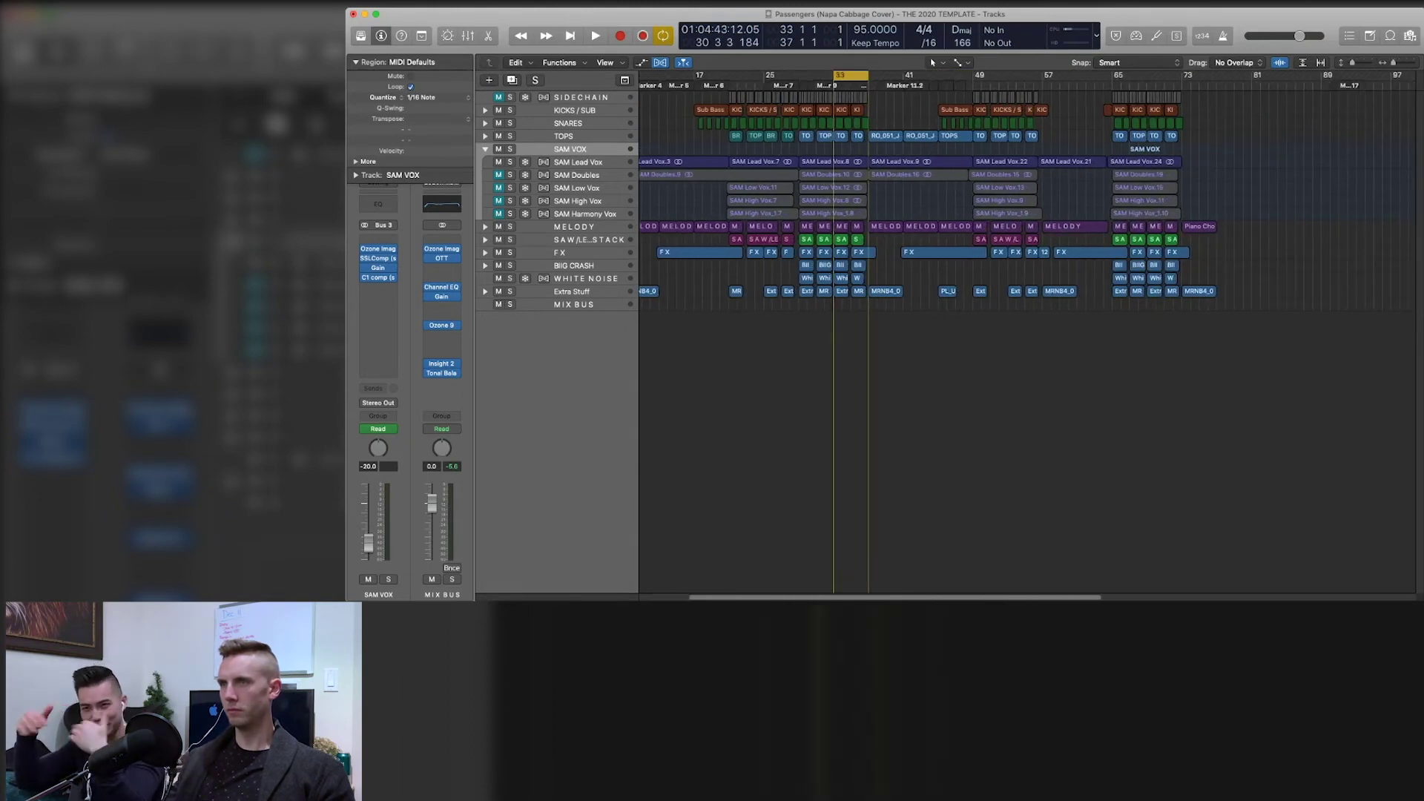
pyautogui.moveTo(799, 75); pyautogui.dragTo(867, 74)
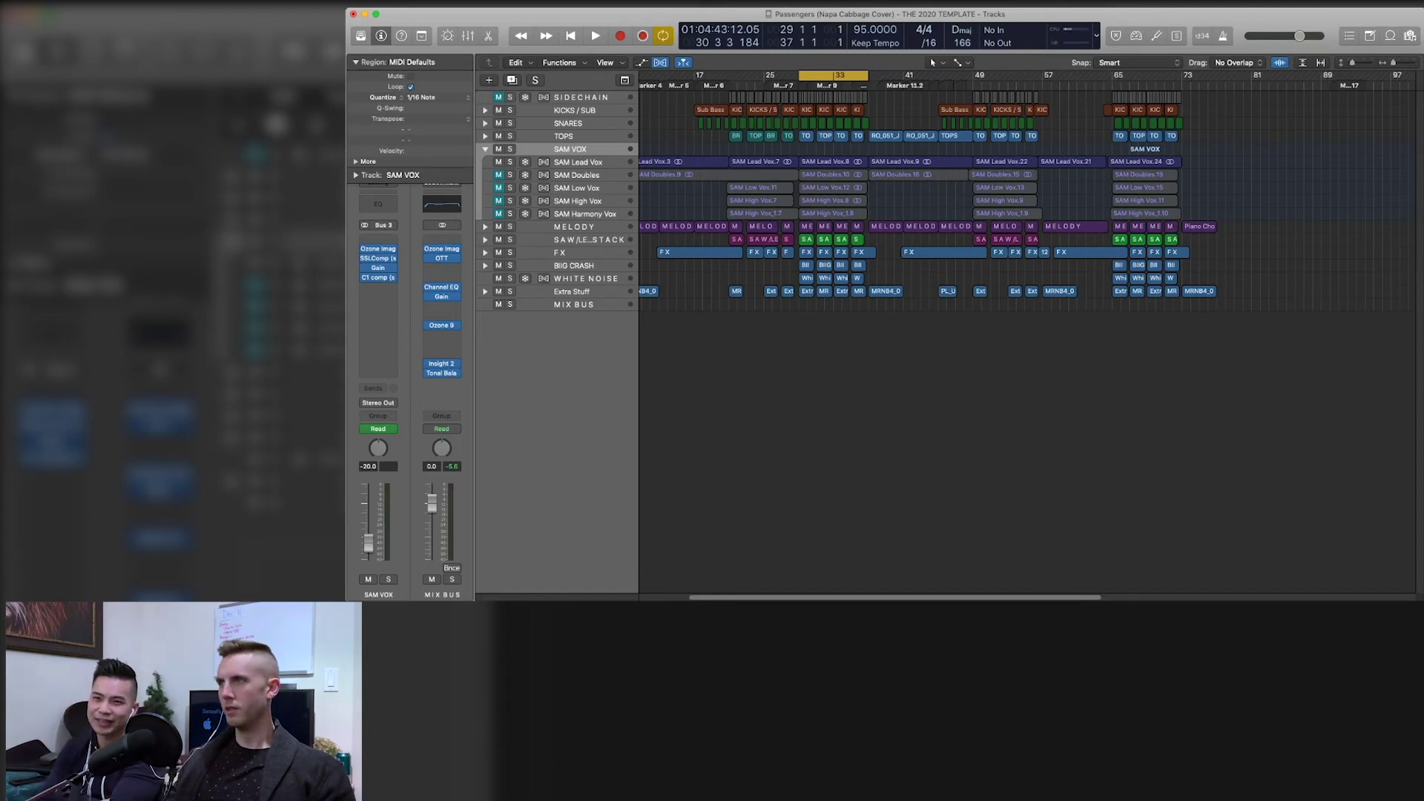
# - Enlarge the track heights, solo the Lead Vox track, and listen to it from bar 29
pyautogui.press('super+Down')
pyautogui.press('super+Down')
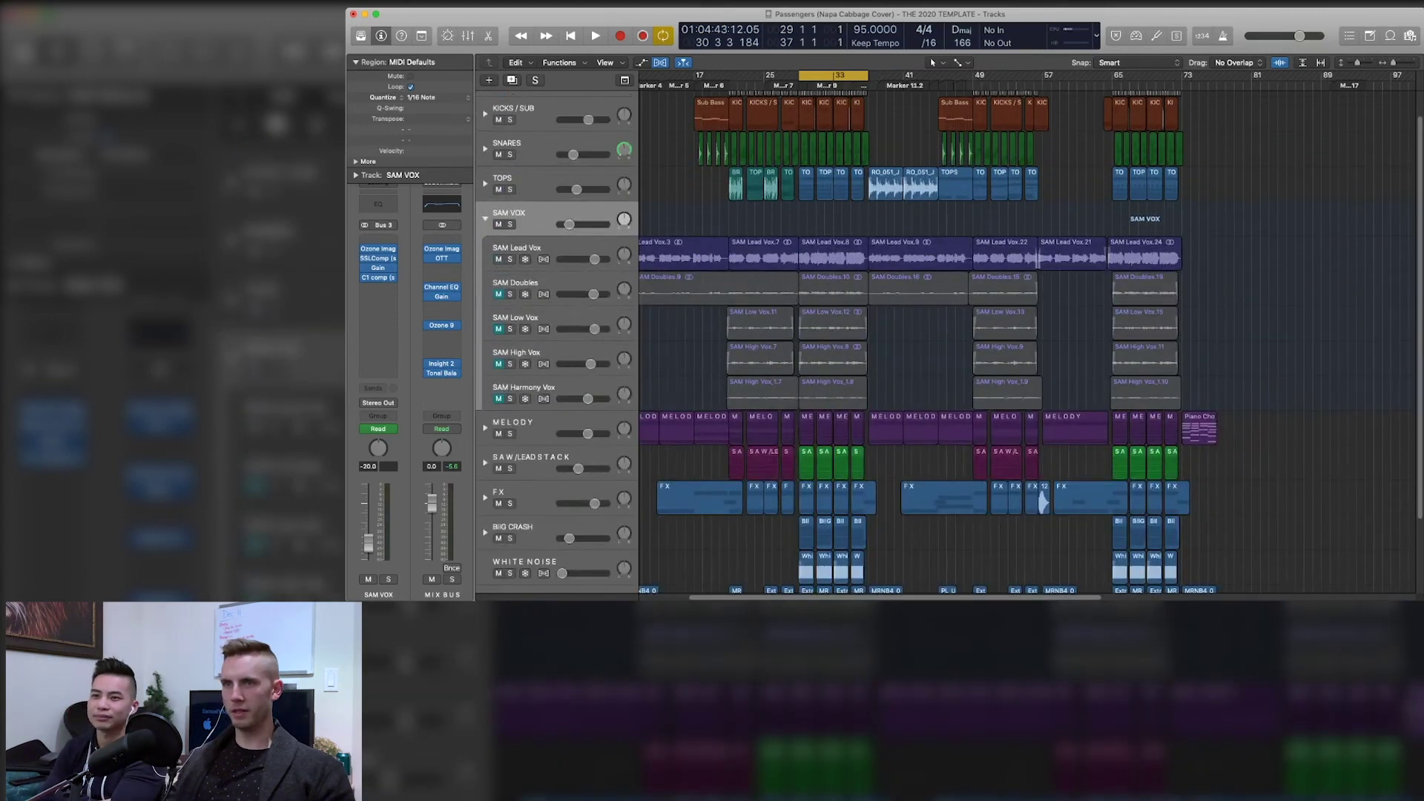
pyautogui.click(510, 259)
pyautogui.click(556, 248)
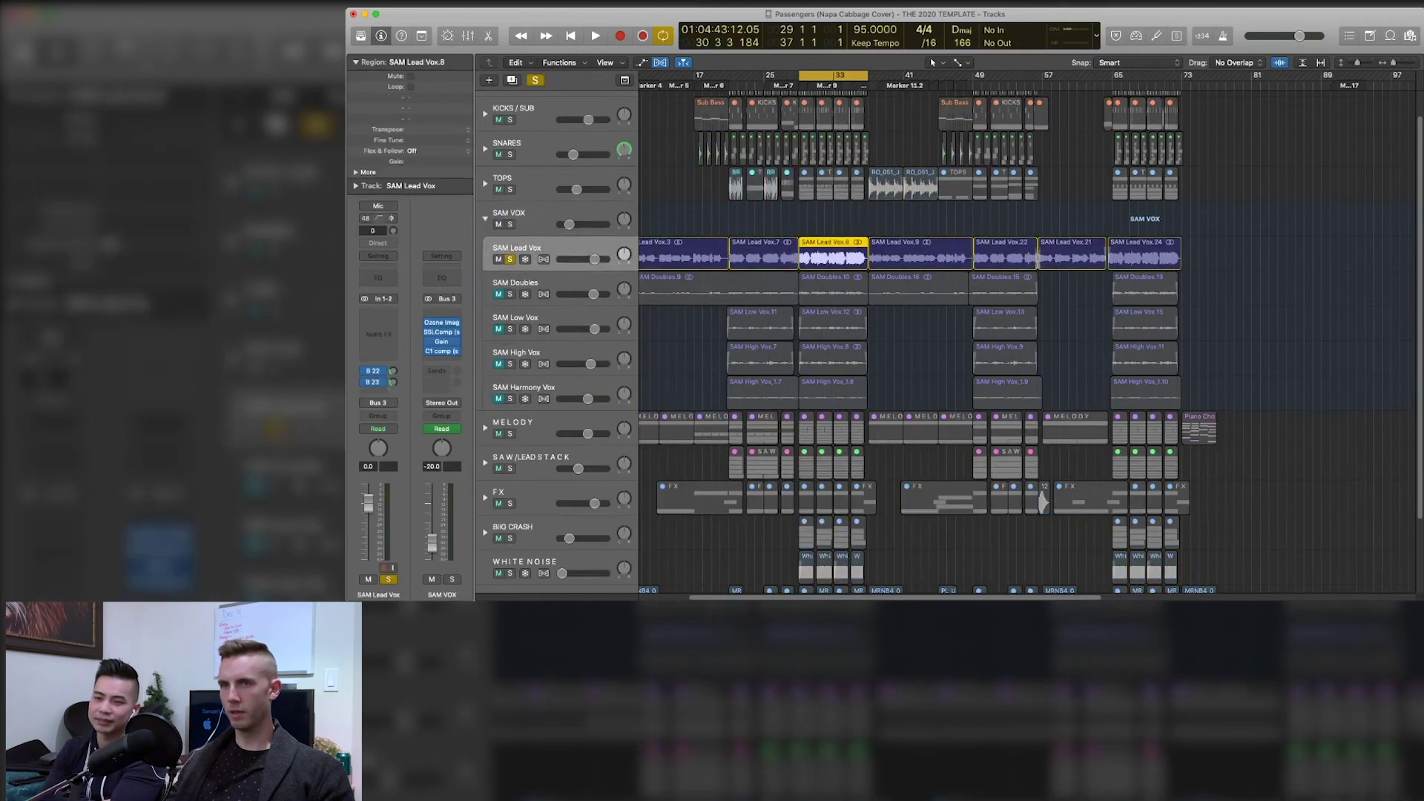
pyautogui.press('space')
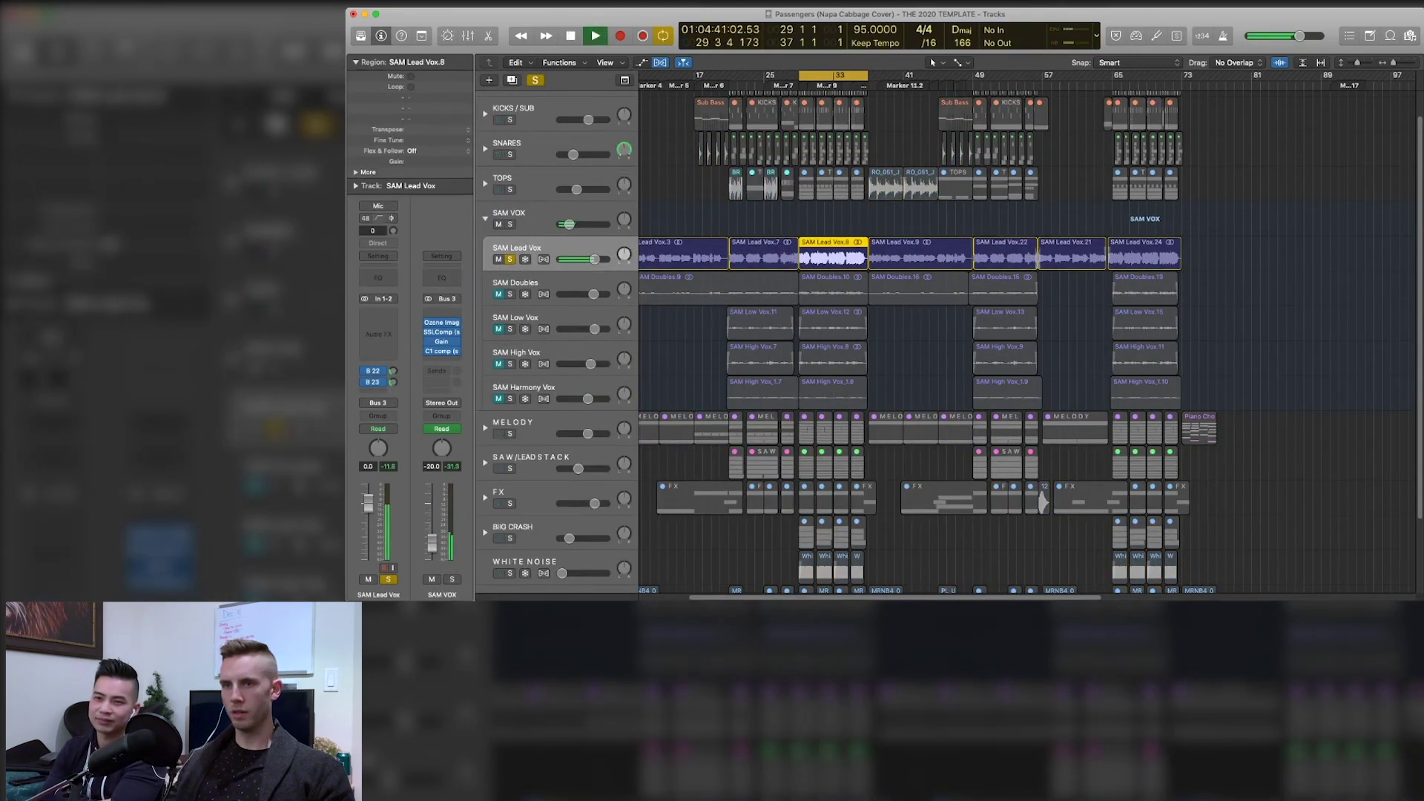
pyautogui.press('space')
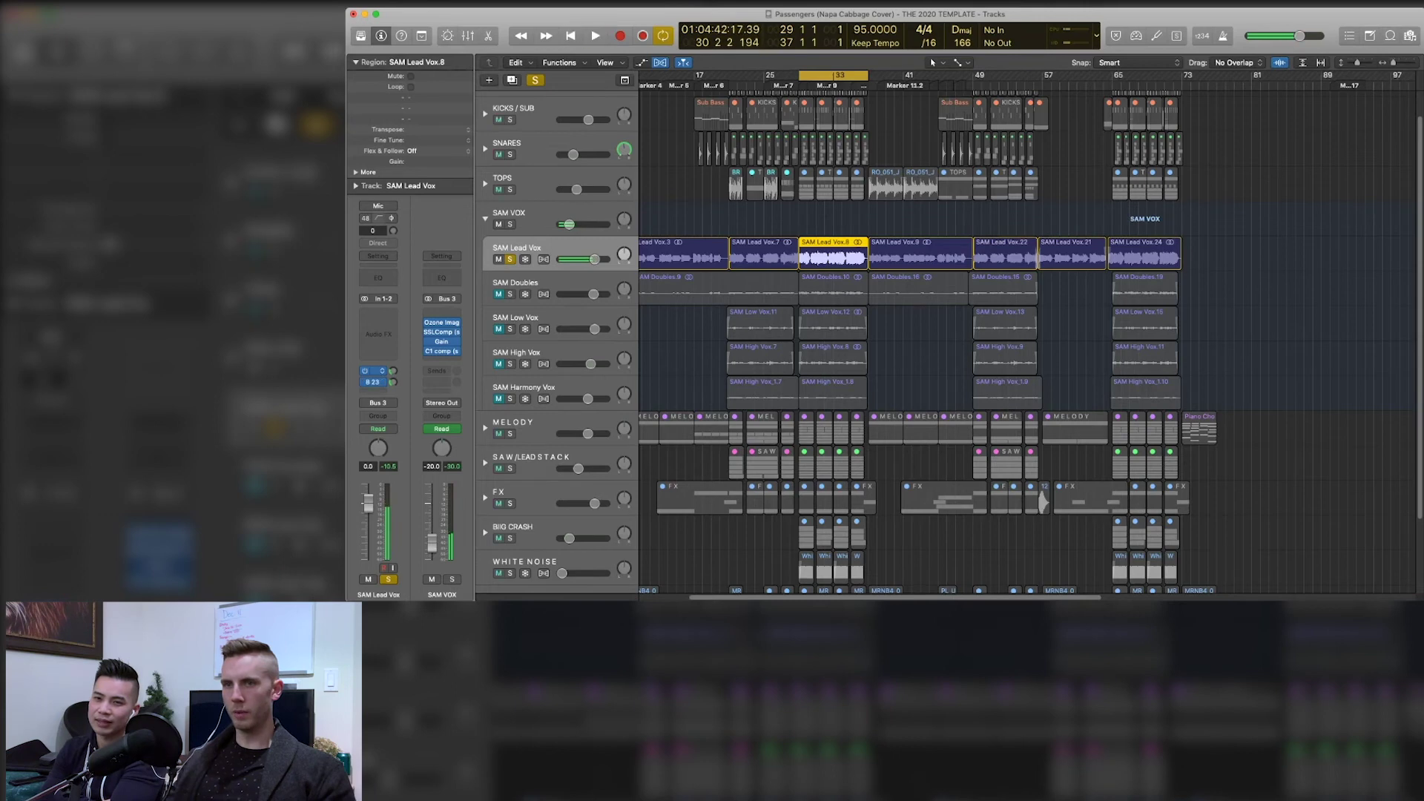
# - Examine the effects on the Lead Vox track's Bus 22 reverb send channel, and return to the Lead Vox channel
pyautogui.click(372, 370)
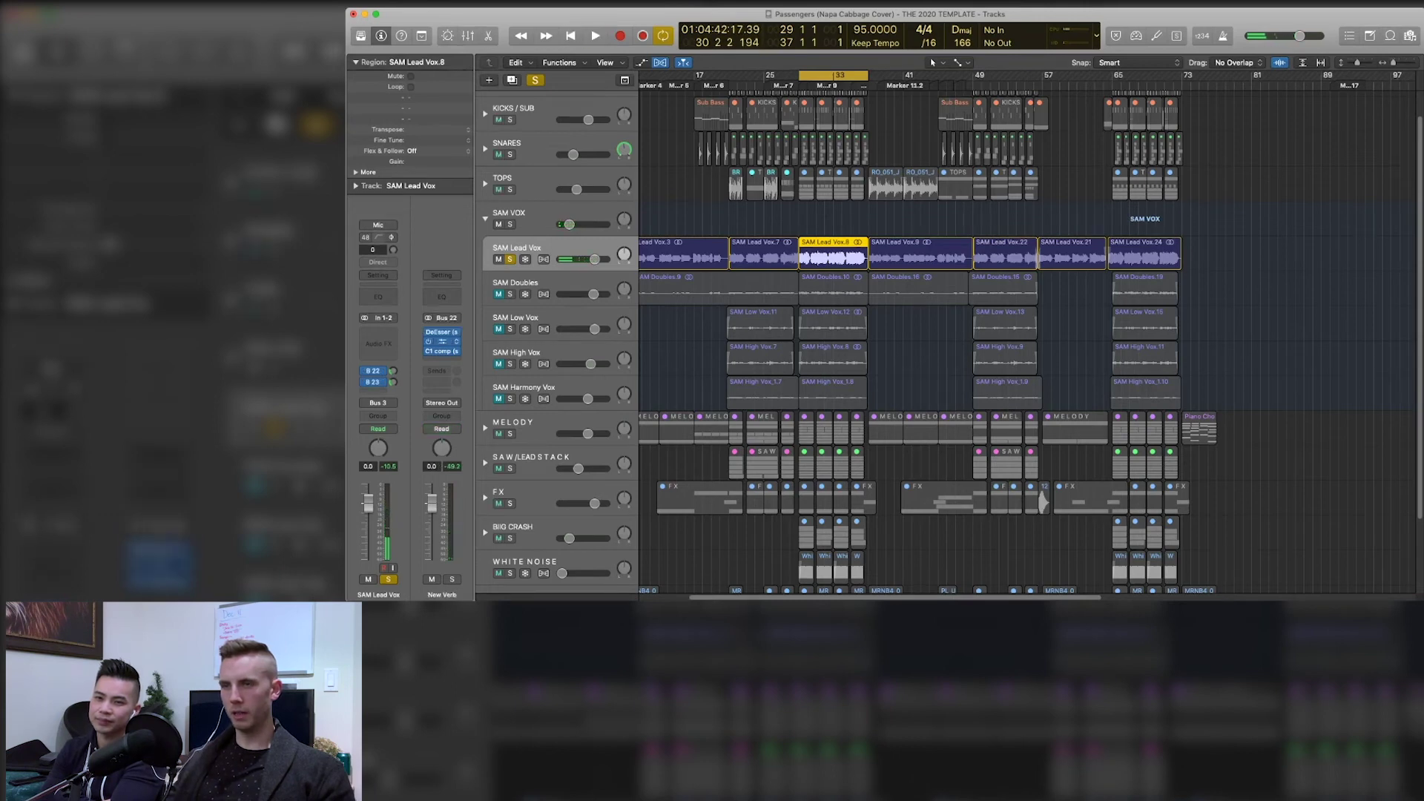
pyautogui.click(441, 341)
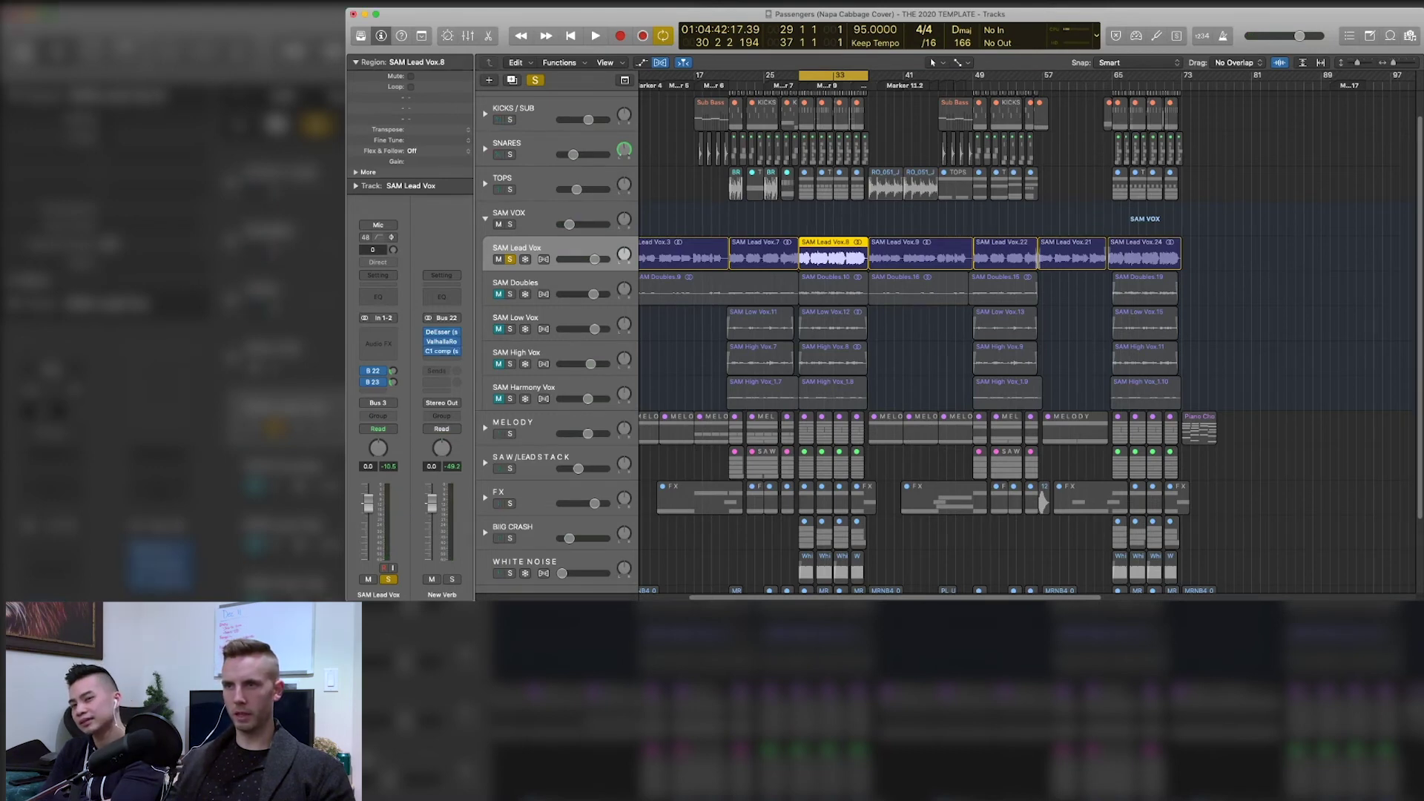
pyautogui.click(515, 288)
pyautogui.click(517, 252)
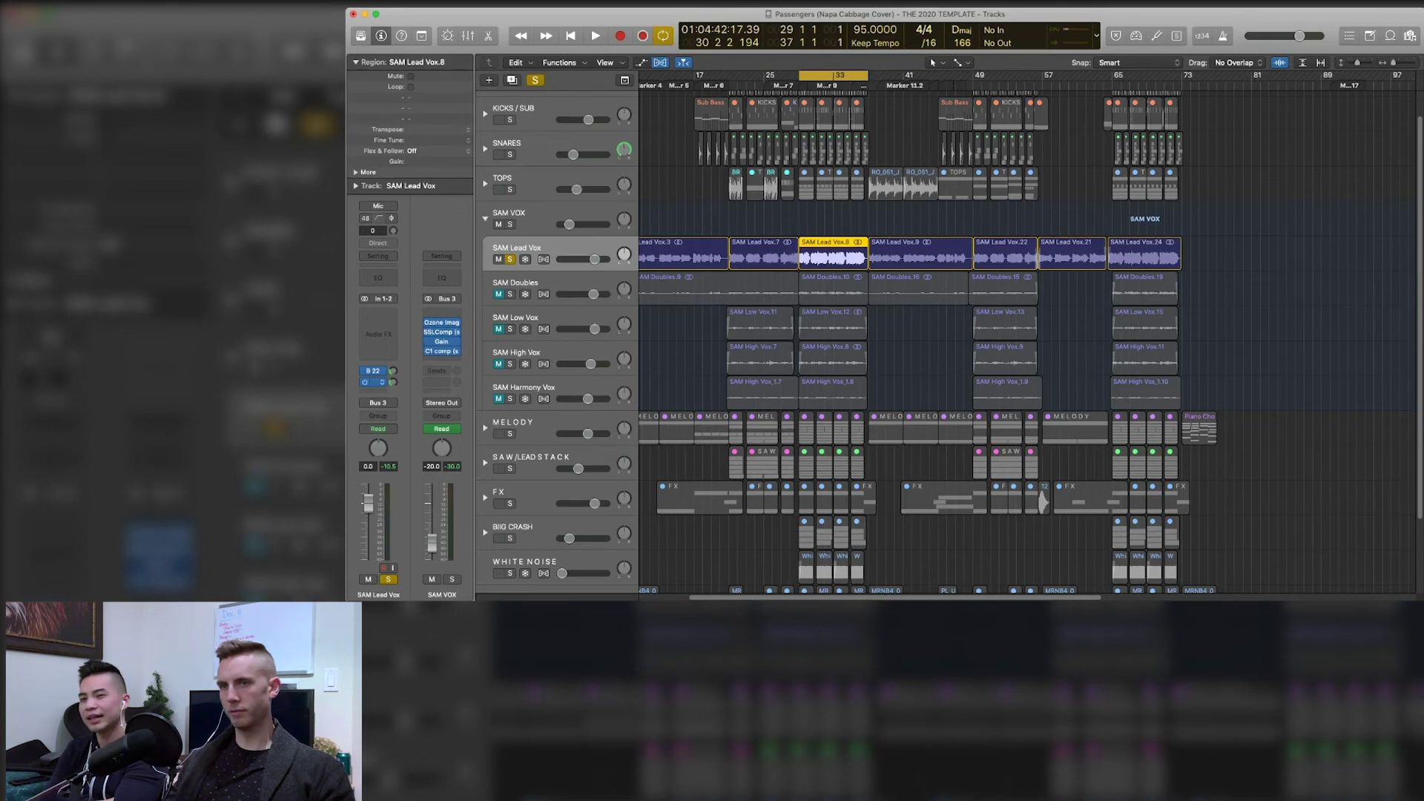
# - Open the Lead Vox track's Bus 23 delay send channel and compare the soloed vocal with its sends active and bypassed
pyautogui.click(373, 382)
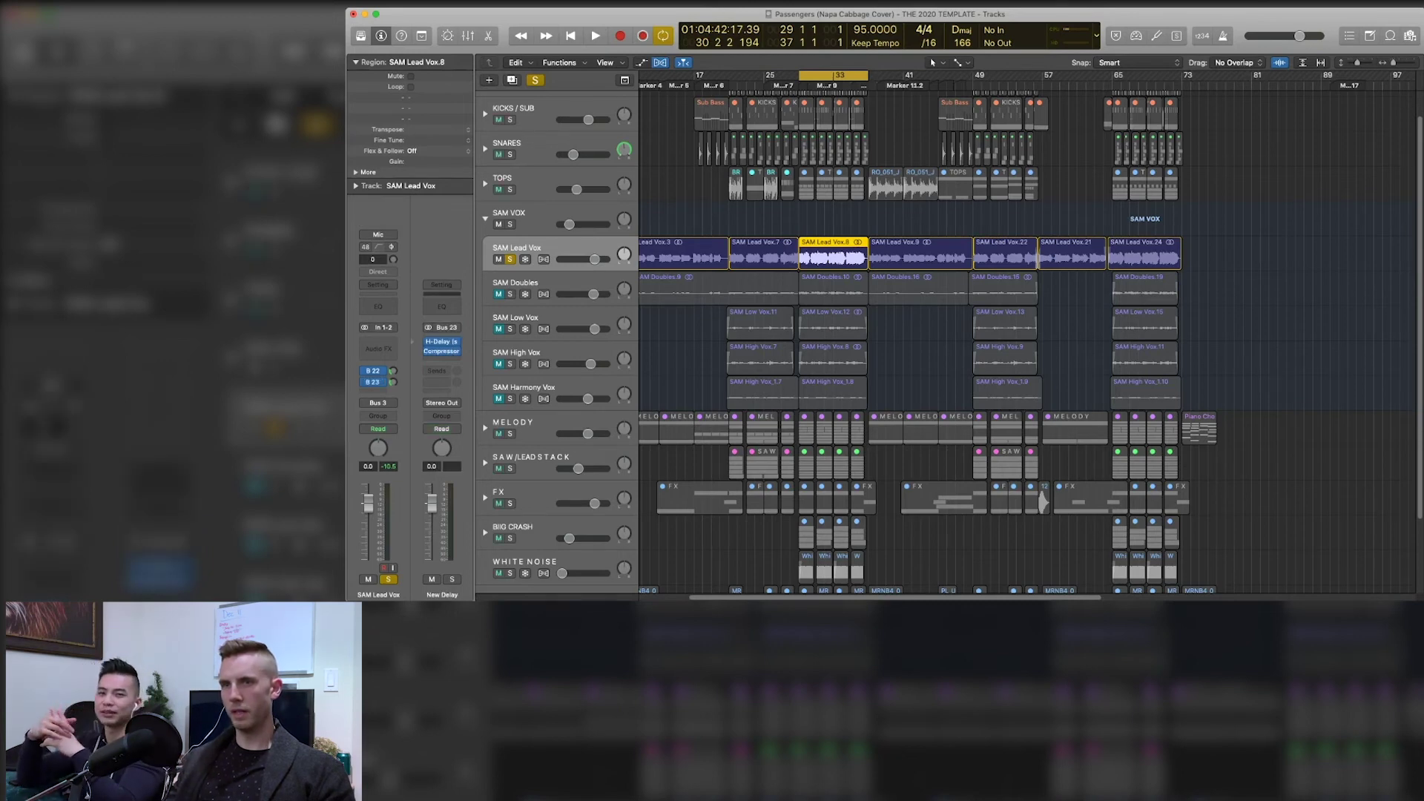
pyautogui.press('space')
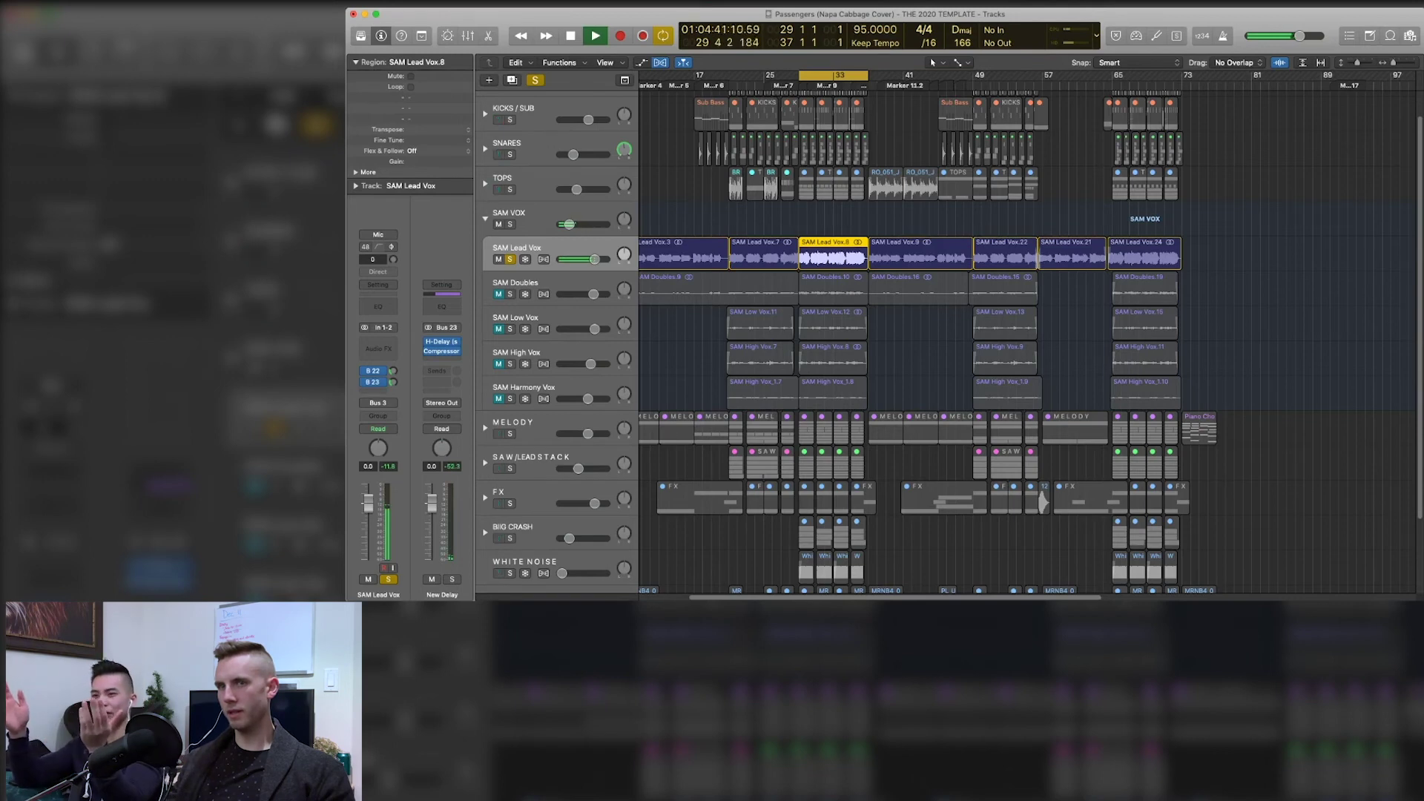
pyautogui.press('space')
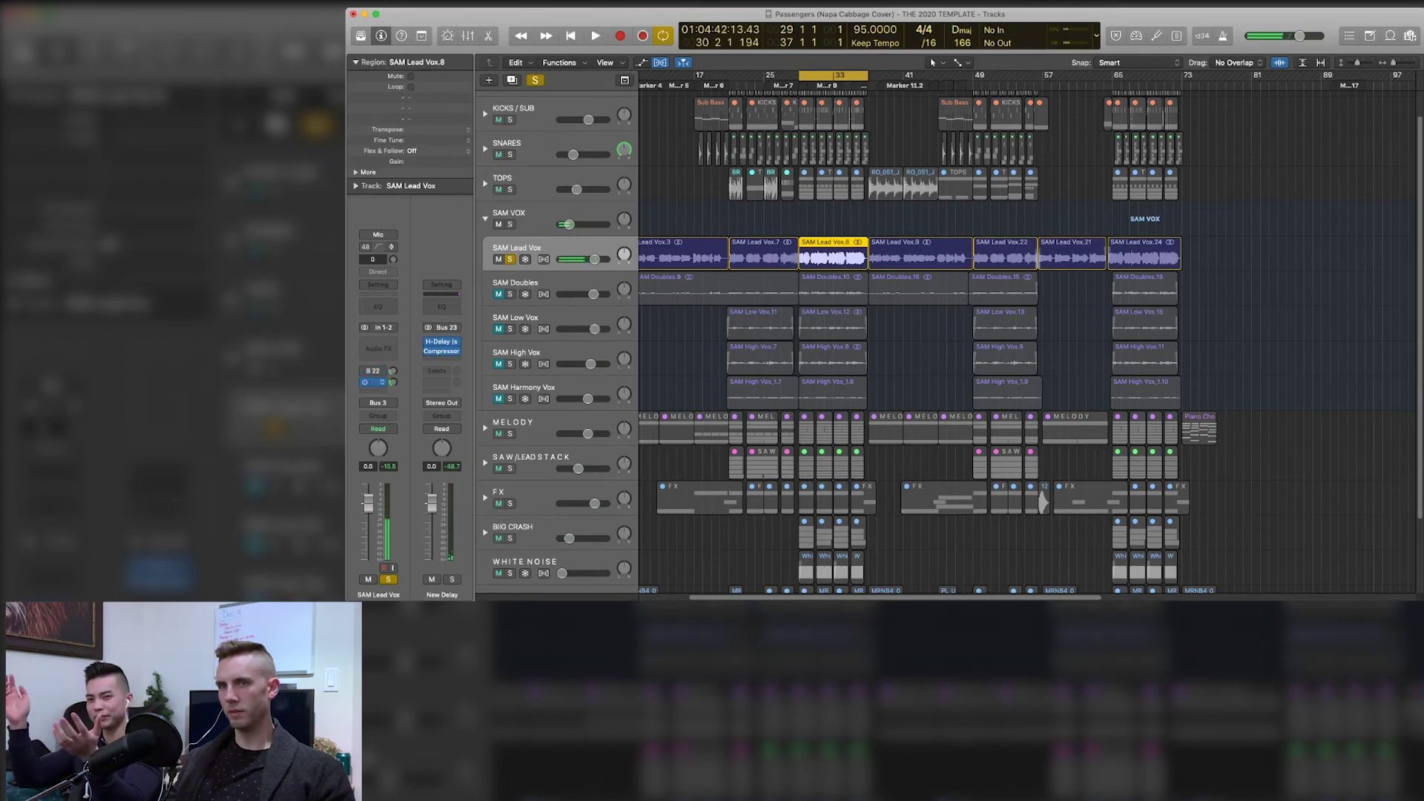
pyautogui.press('space')
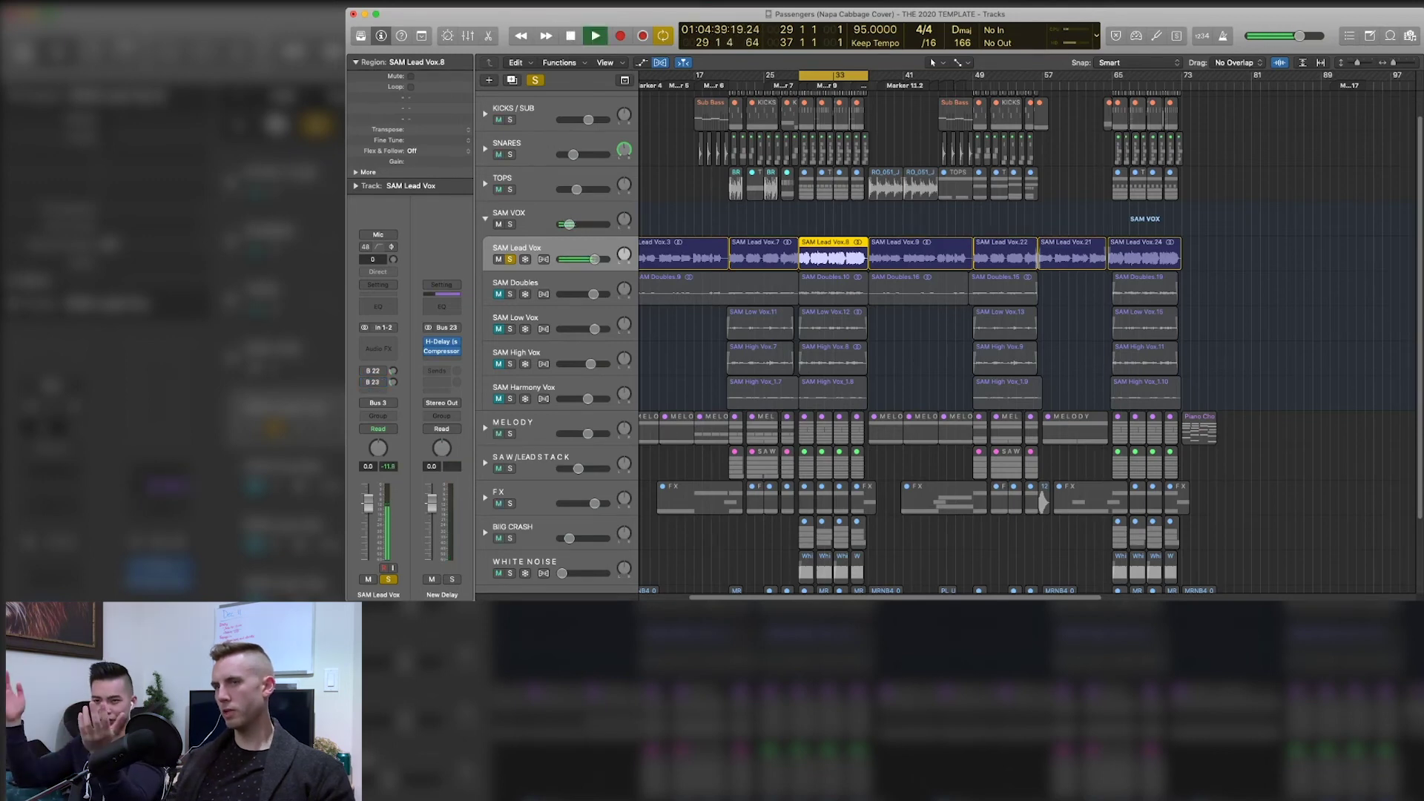
pyautogui.press('space')
# - Solo the Doubles track in place of Lead Vox, listen to it alone, and add Lead Vox to hear both together
pyautogui.moveTo(509, 293); pyautogui.dragTo(510, 328)
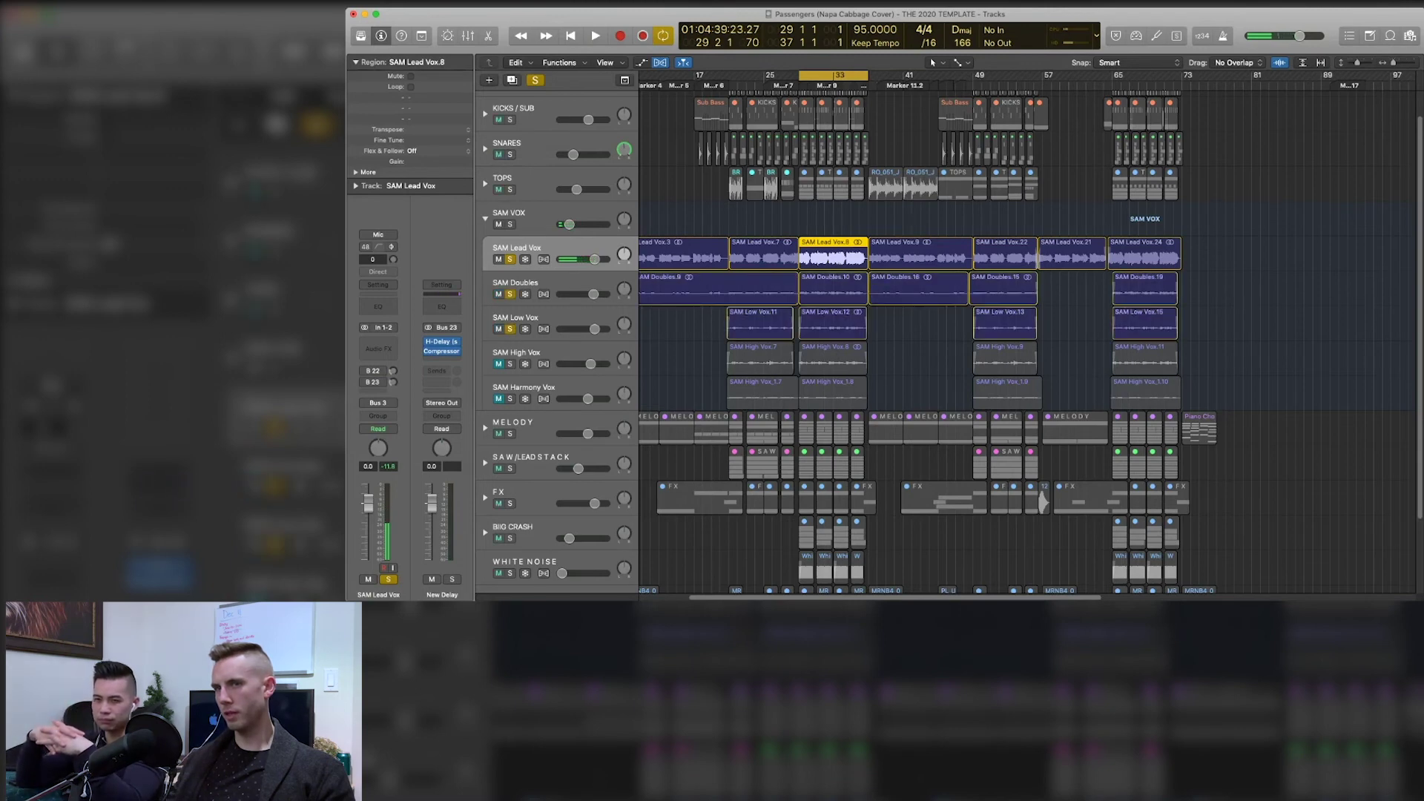
pyautogui.click(509, 259)
pyautogui.click(510, 328)
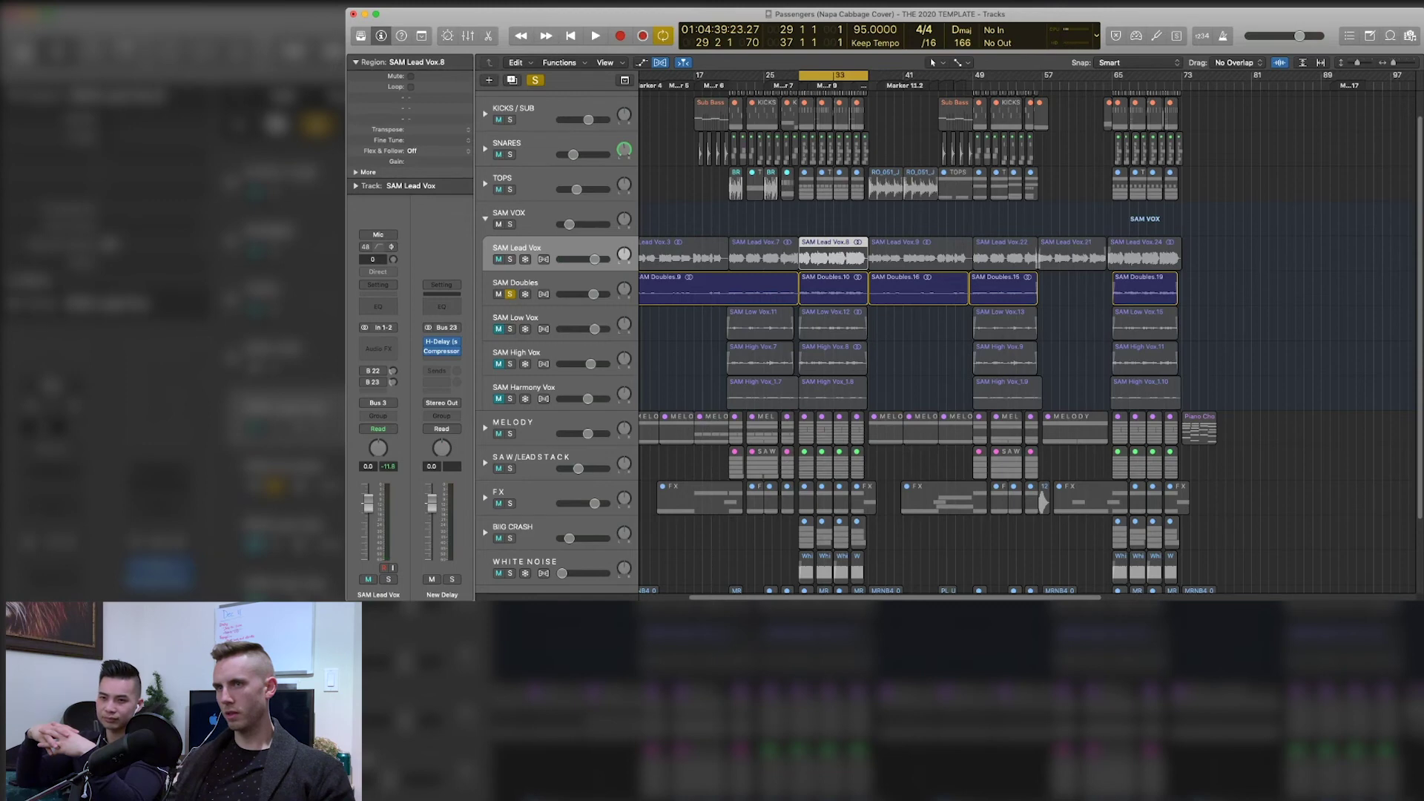
pyautogui.click(542, 283)
pyautogui.press('space')
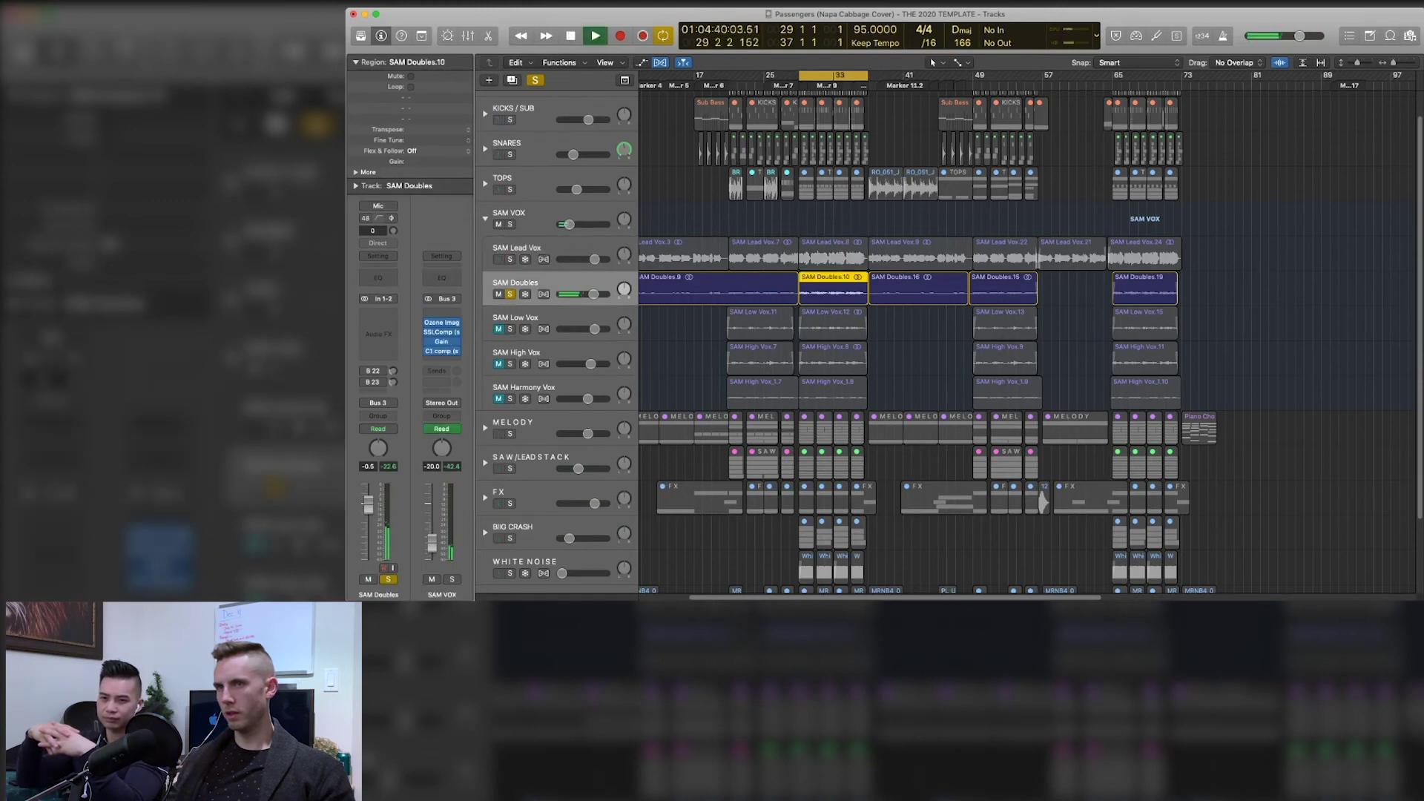
pyautogui.click(509, 259)
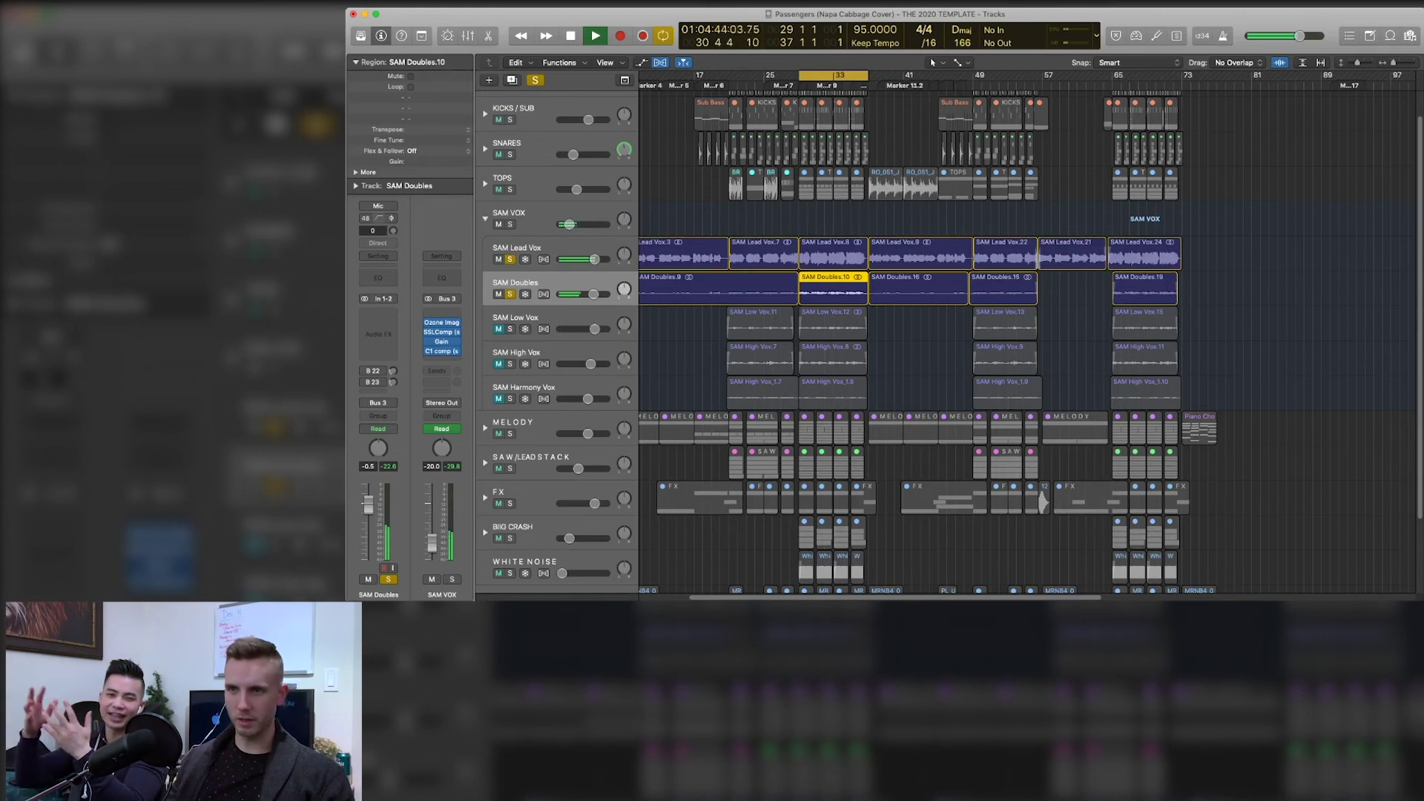
pyautogui.press('space')
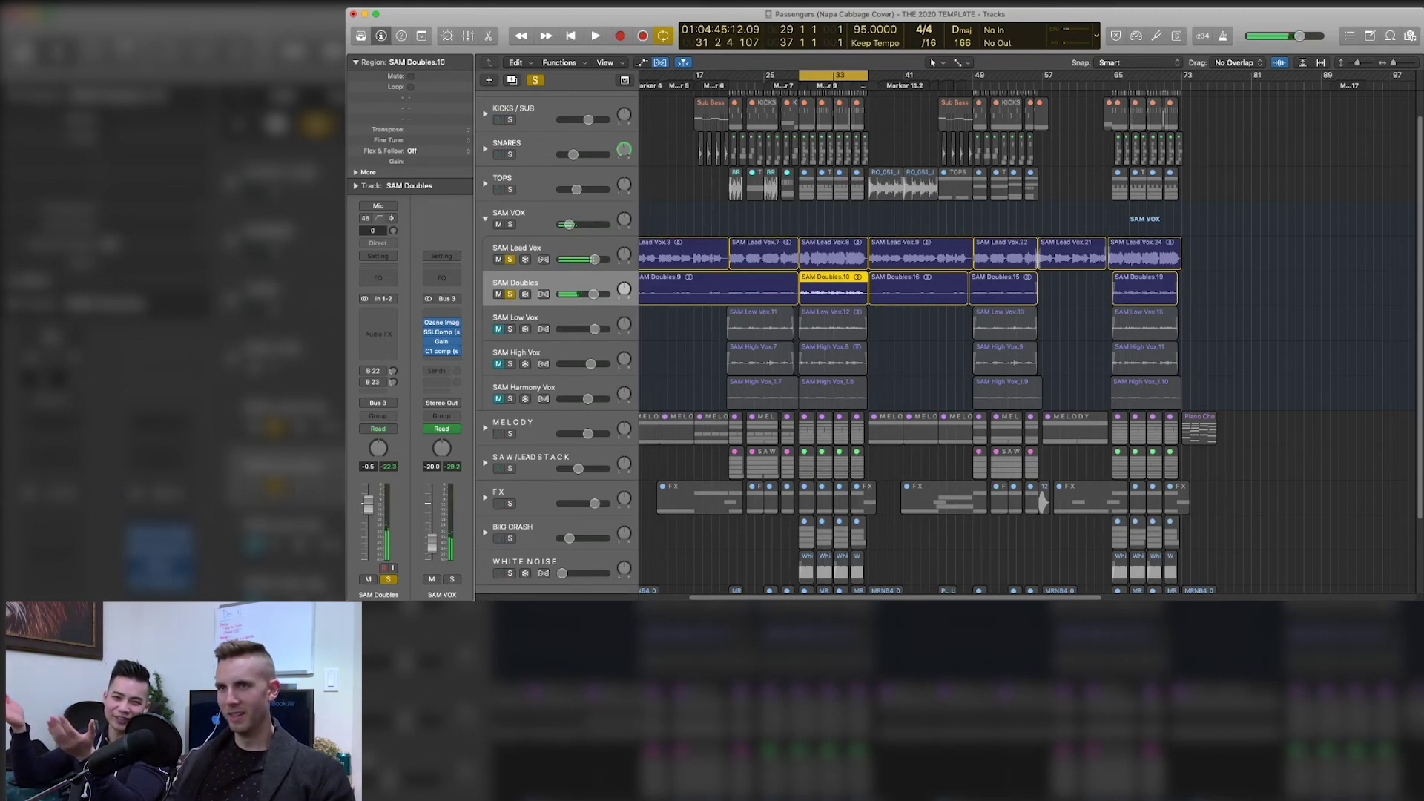
# - Unmute the Low Vox track, make it the only soloed track, and listen to it
pyautogui.press('ctrl+alt+super+s')
pyautogui.press('Down')
pyautogui.press('m')
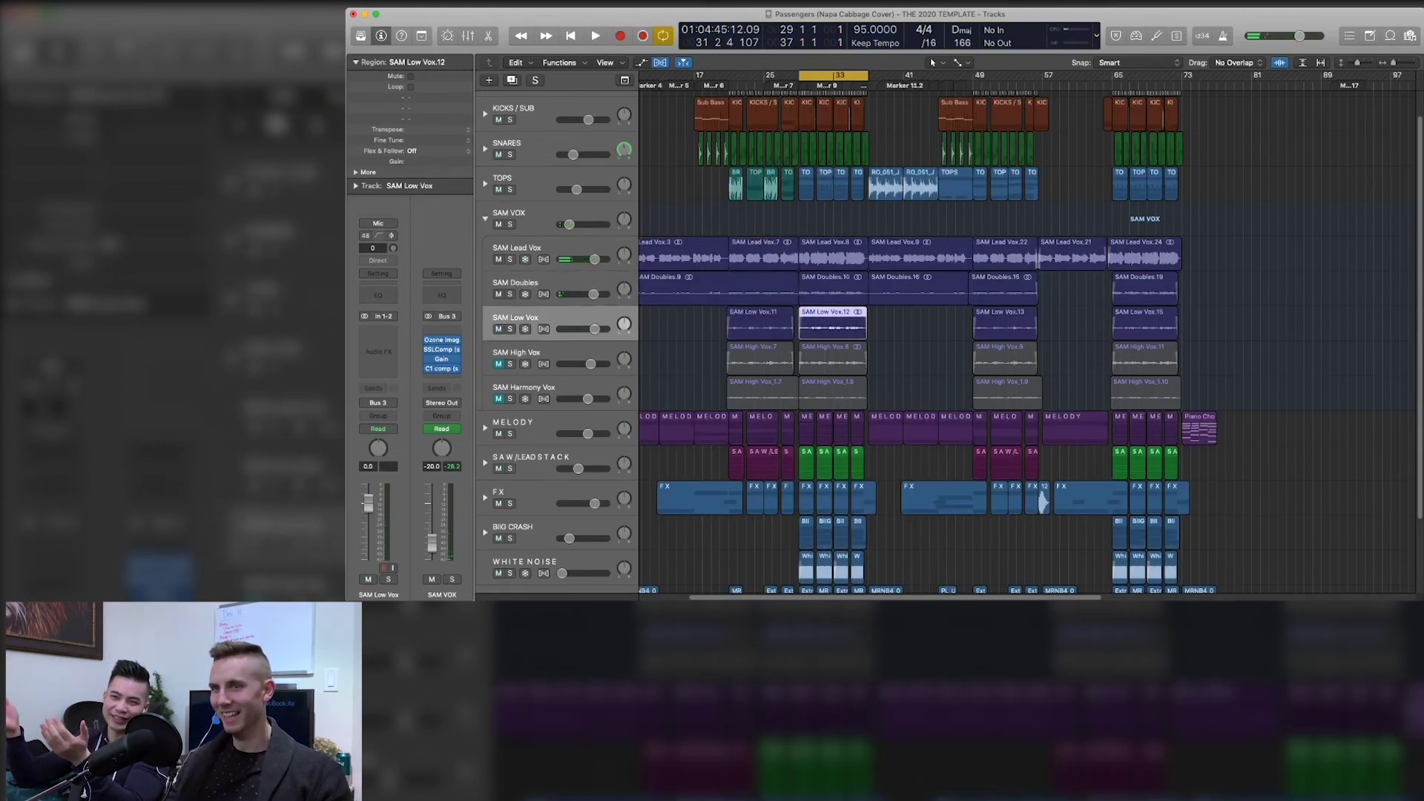
pyautogui.press('s')
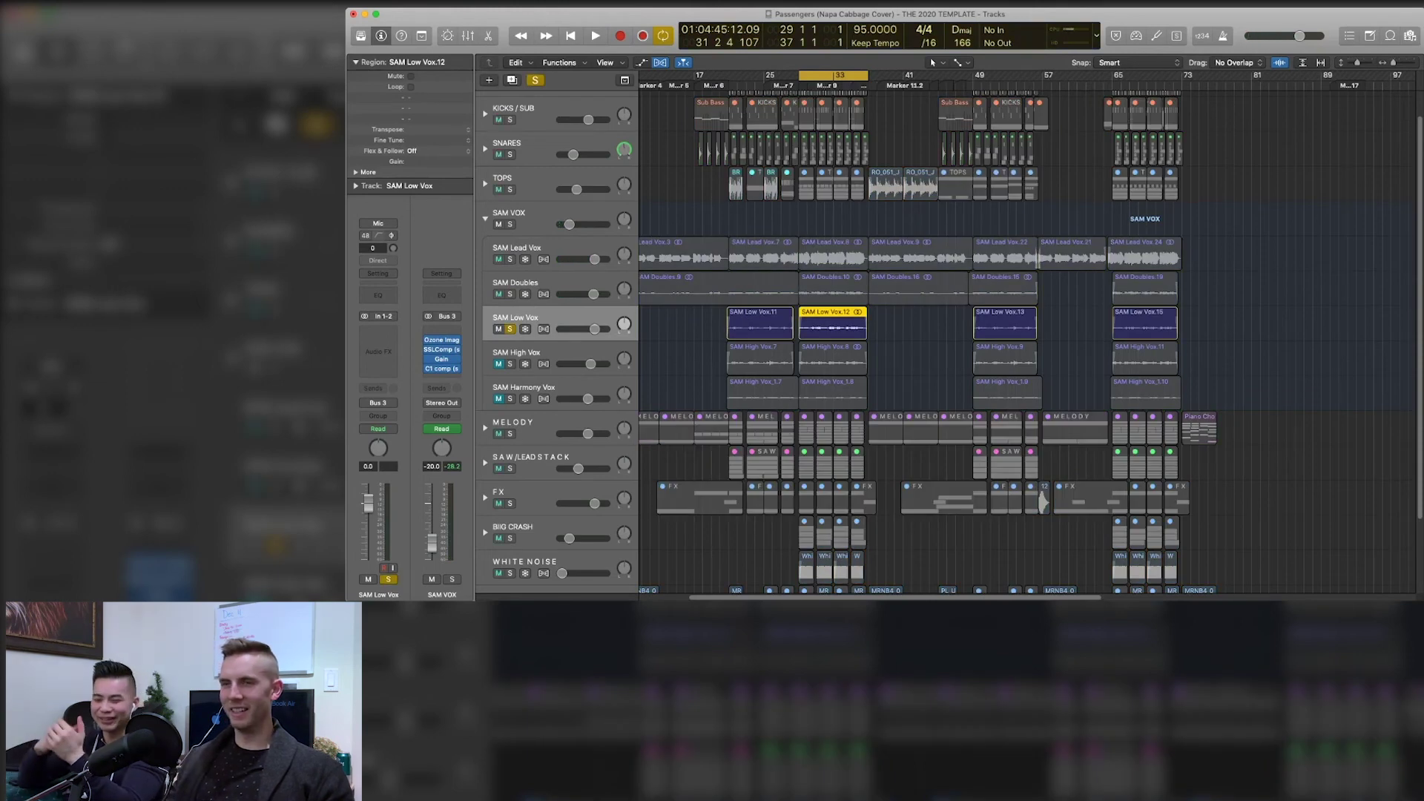
pyautogui.press('space')
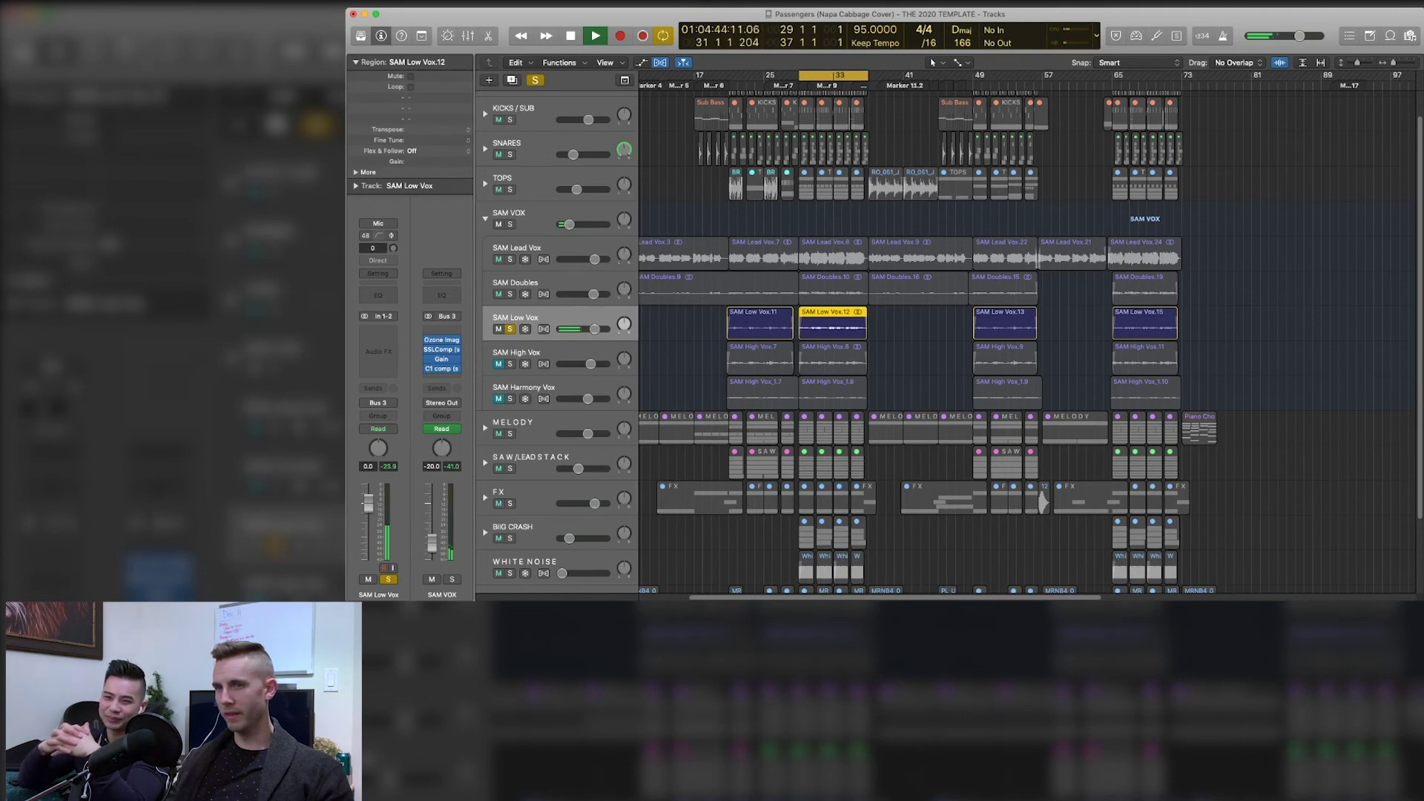
# - Move the solo from Low Vox to the High Vox track and listen to it from bar 29
pyautogui.click(510, 363)
pyautogui.press('space')
pyautogui.click(510, 328)
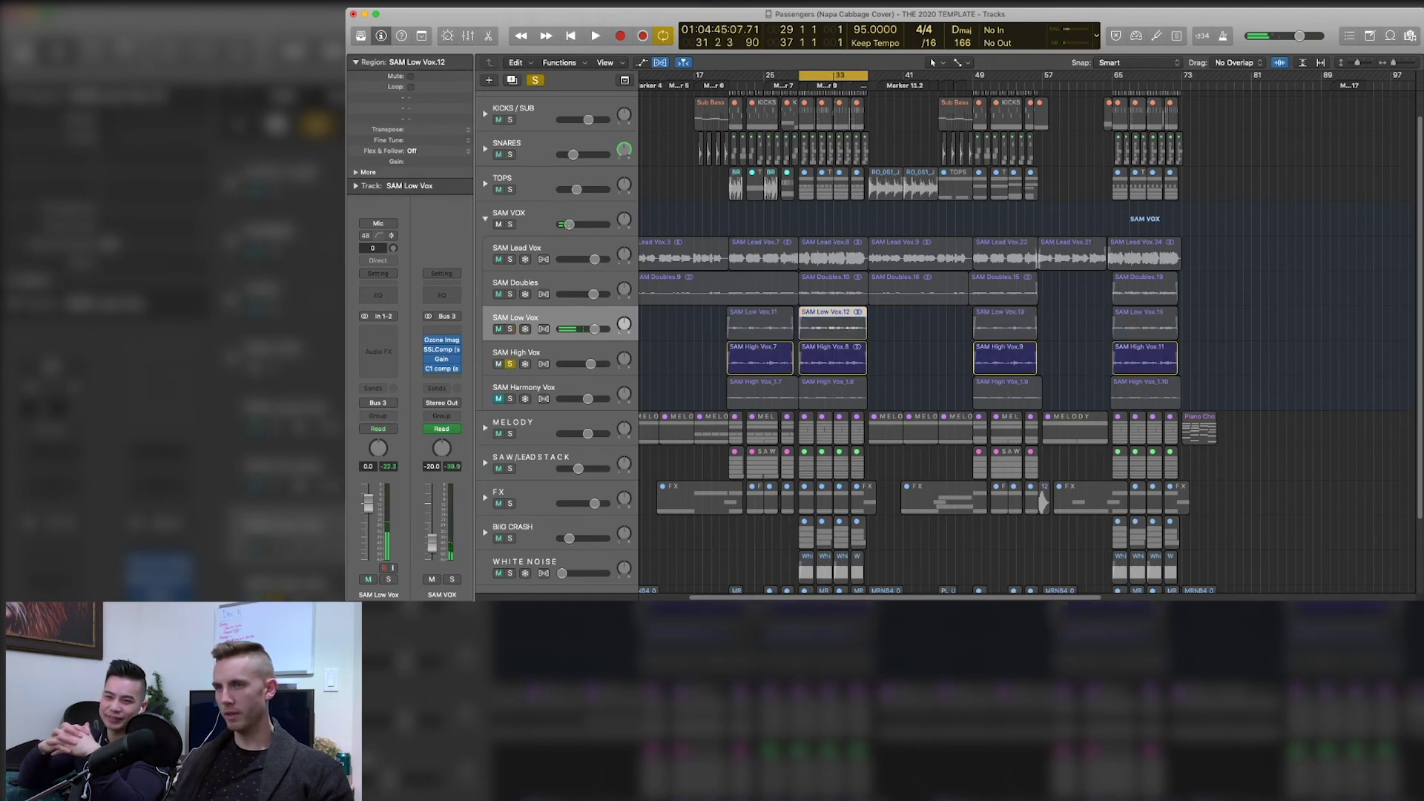
pyautogui.press('space')
pyautogui.press('space')
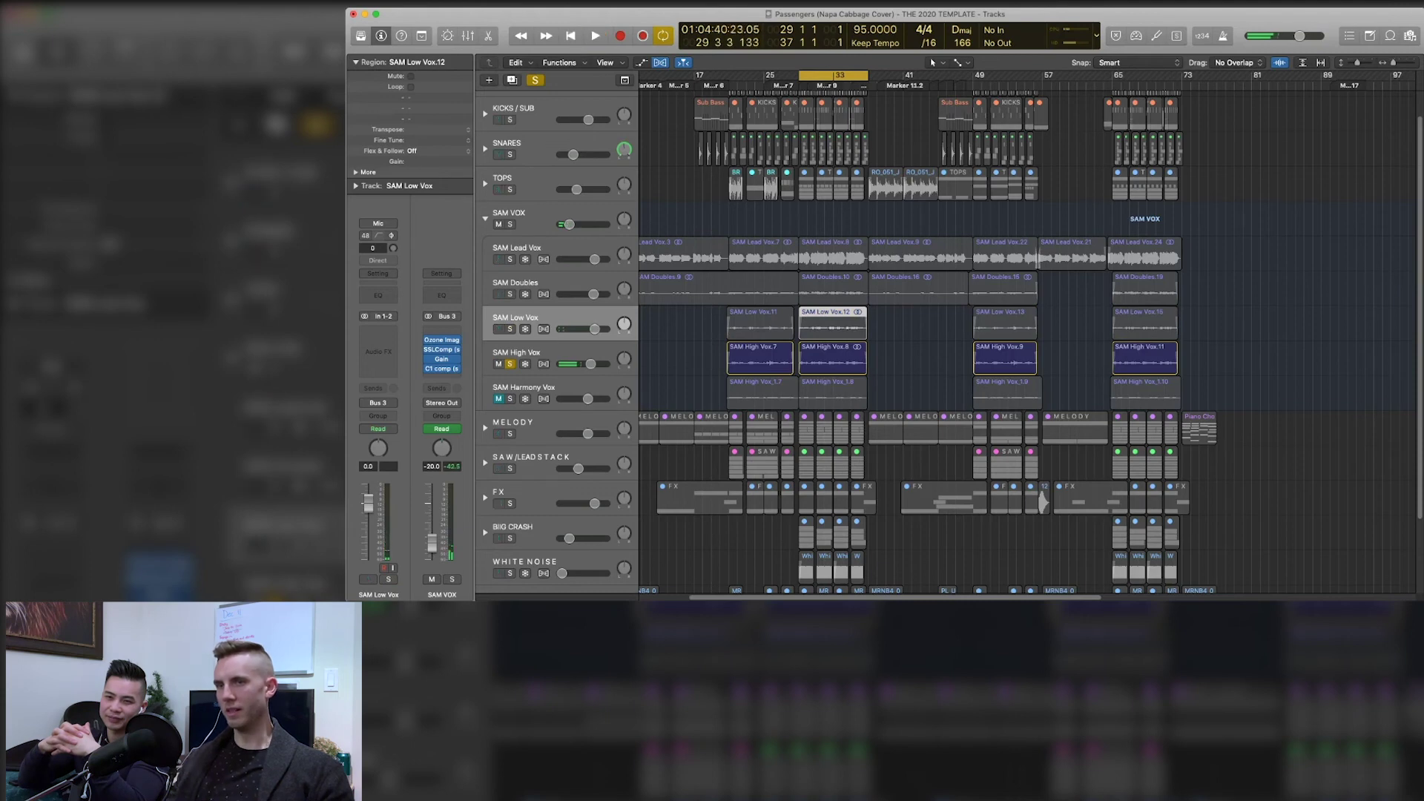
# - Move the solo from High Vox to the Harmony Vox track and listen to it from bar 29
pyautogui.click(509, 398)
pyautogui.click(509, 363)
pyautogui.press('space')
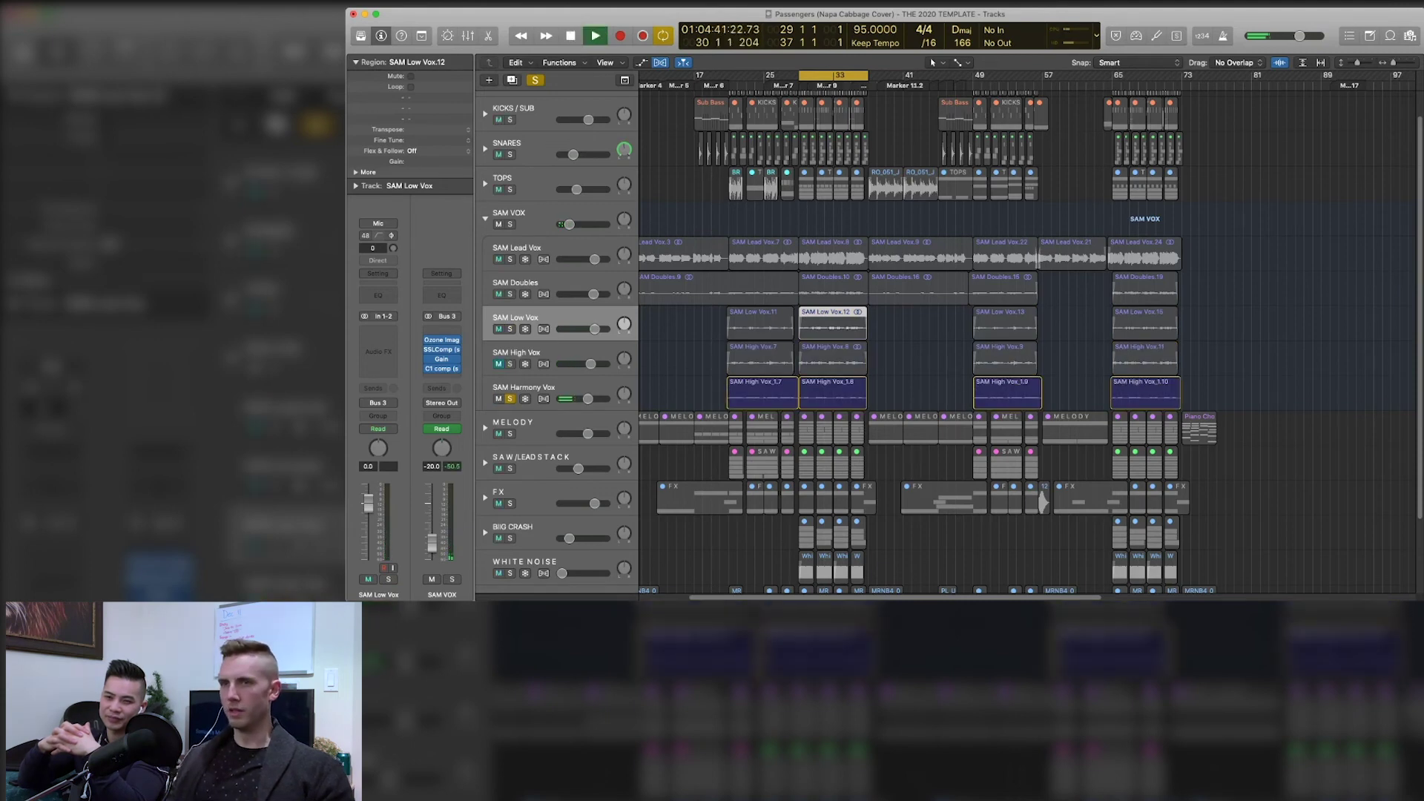
pyautogui.press('space')
# - Solo all five vocal tracks and listen to them together from bar 29
pyautogui.moveTo(510, 363); pyautogui.dragTo(509, 259)
pyautogui.press('space')
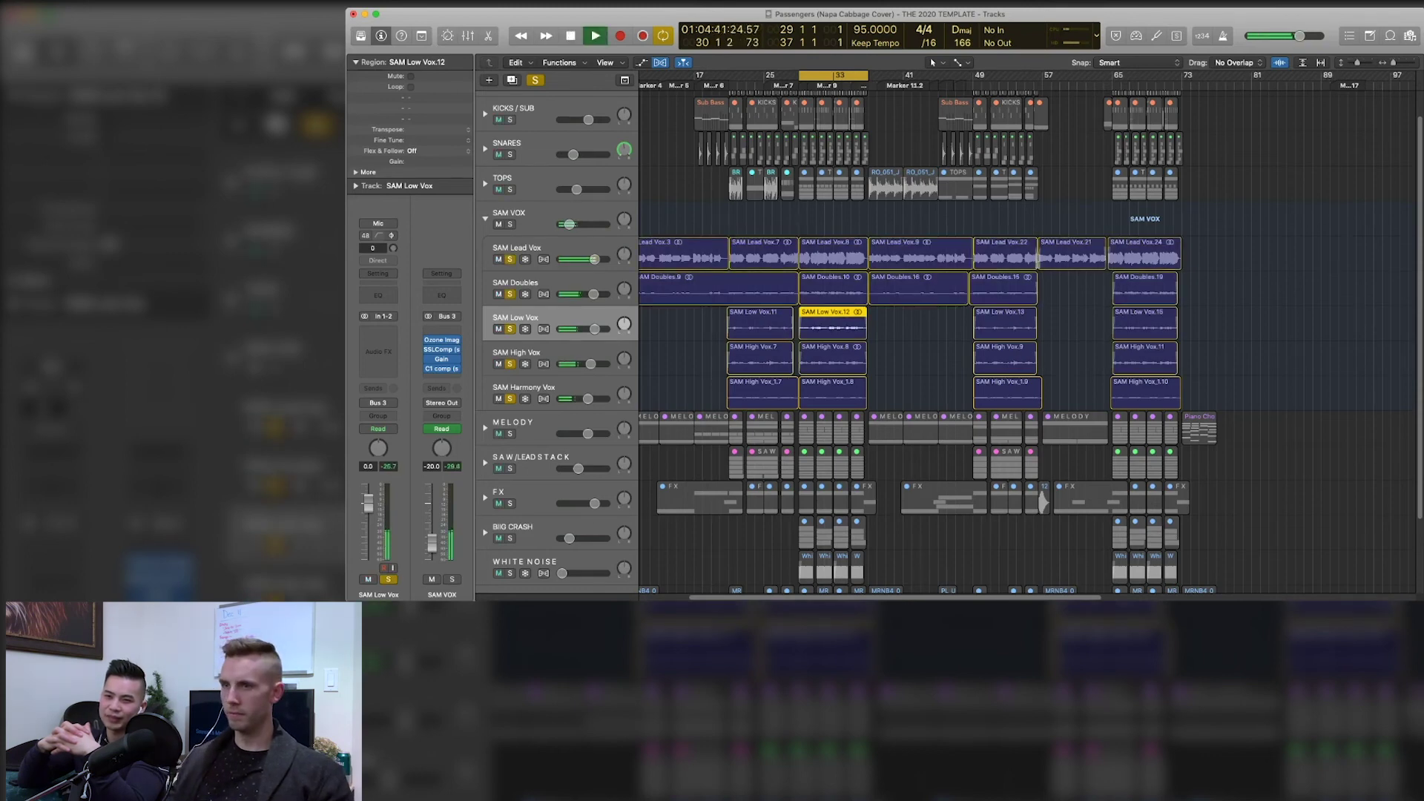
pyautogui.press('space')
# - Turn off solo on all five vocal tracks and collapse the vocal stack
pyautogui.moveTo(509, 259); pyautogui.dragTo(509, 398)
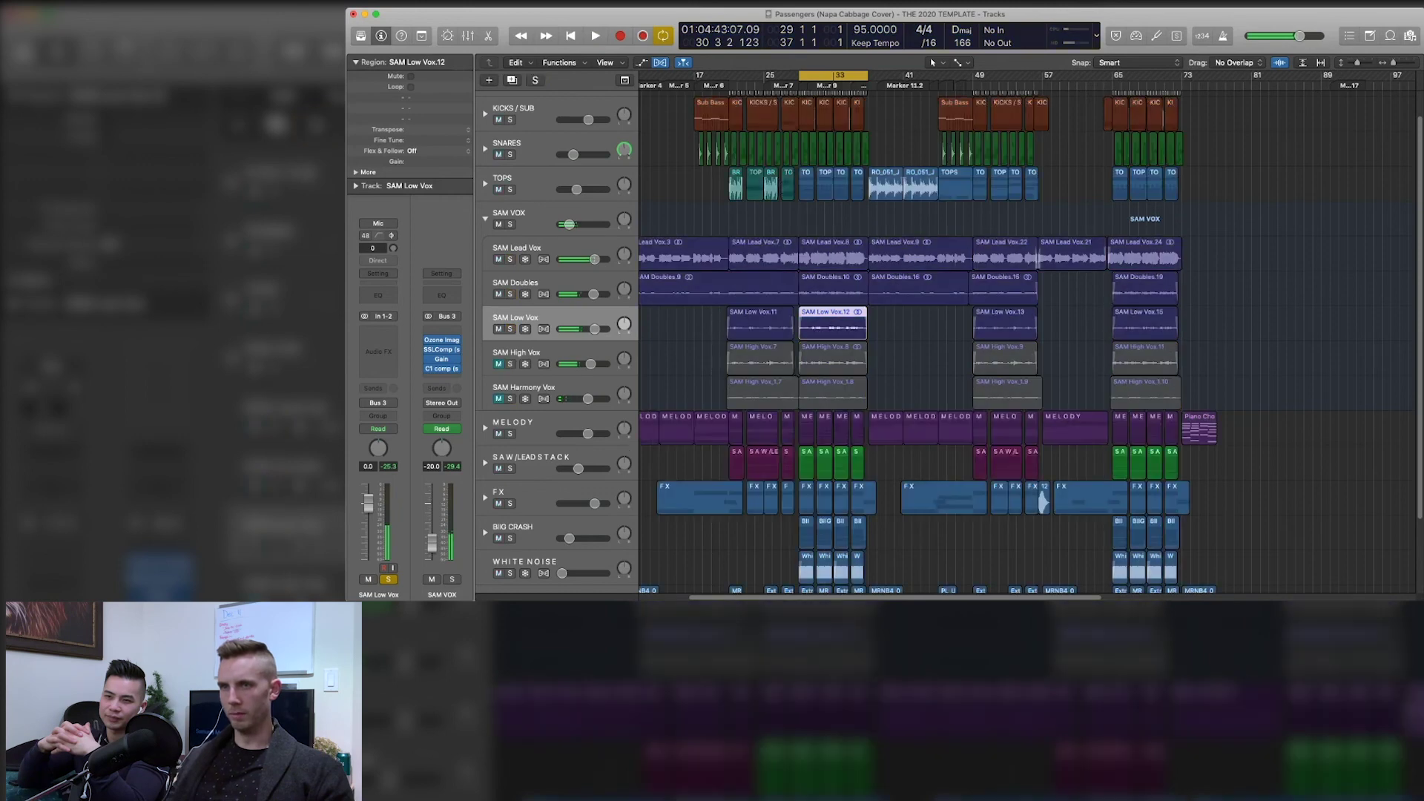
pyautogui.click(484, 218)
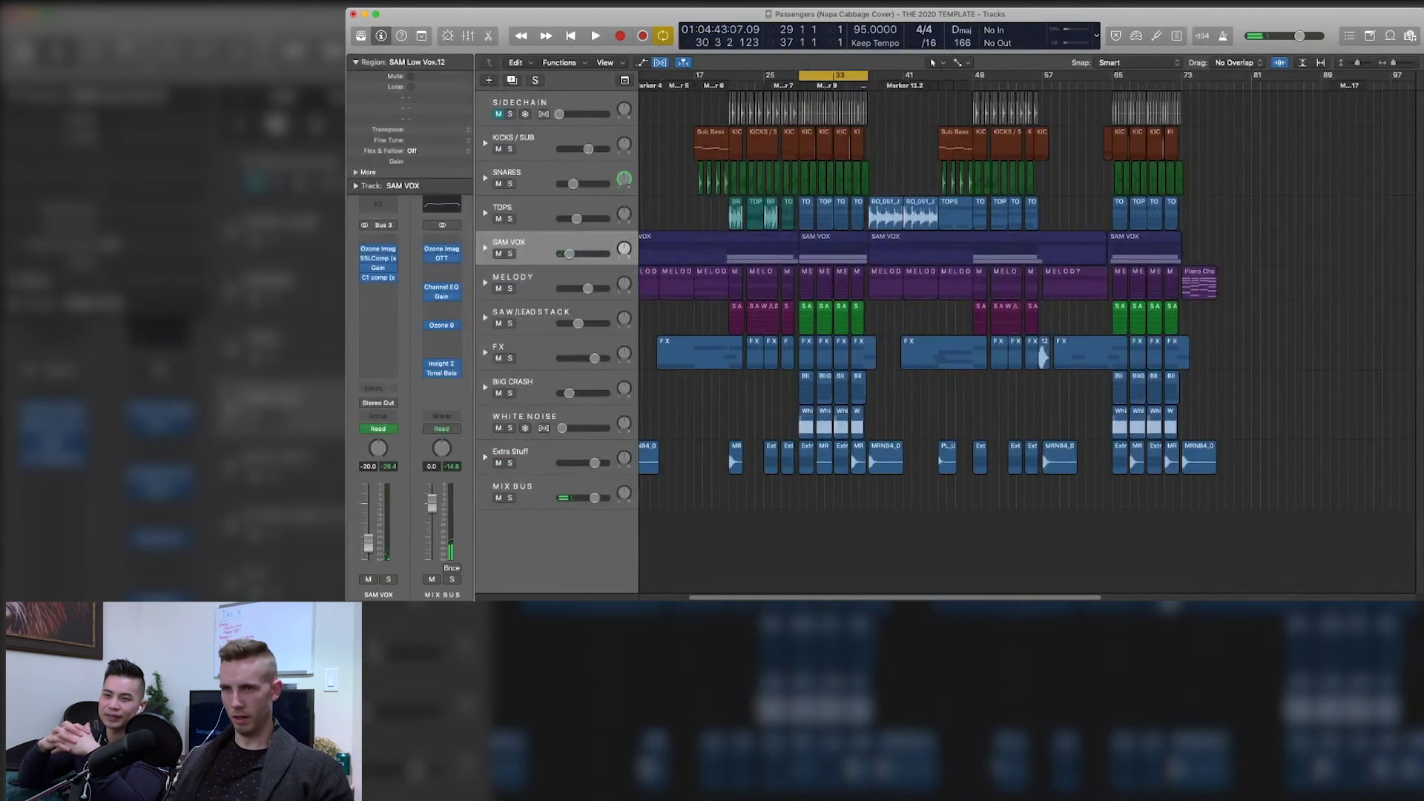
pyautogui.hotkey('ctrl', 'Down')
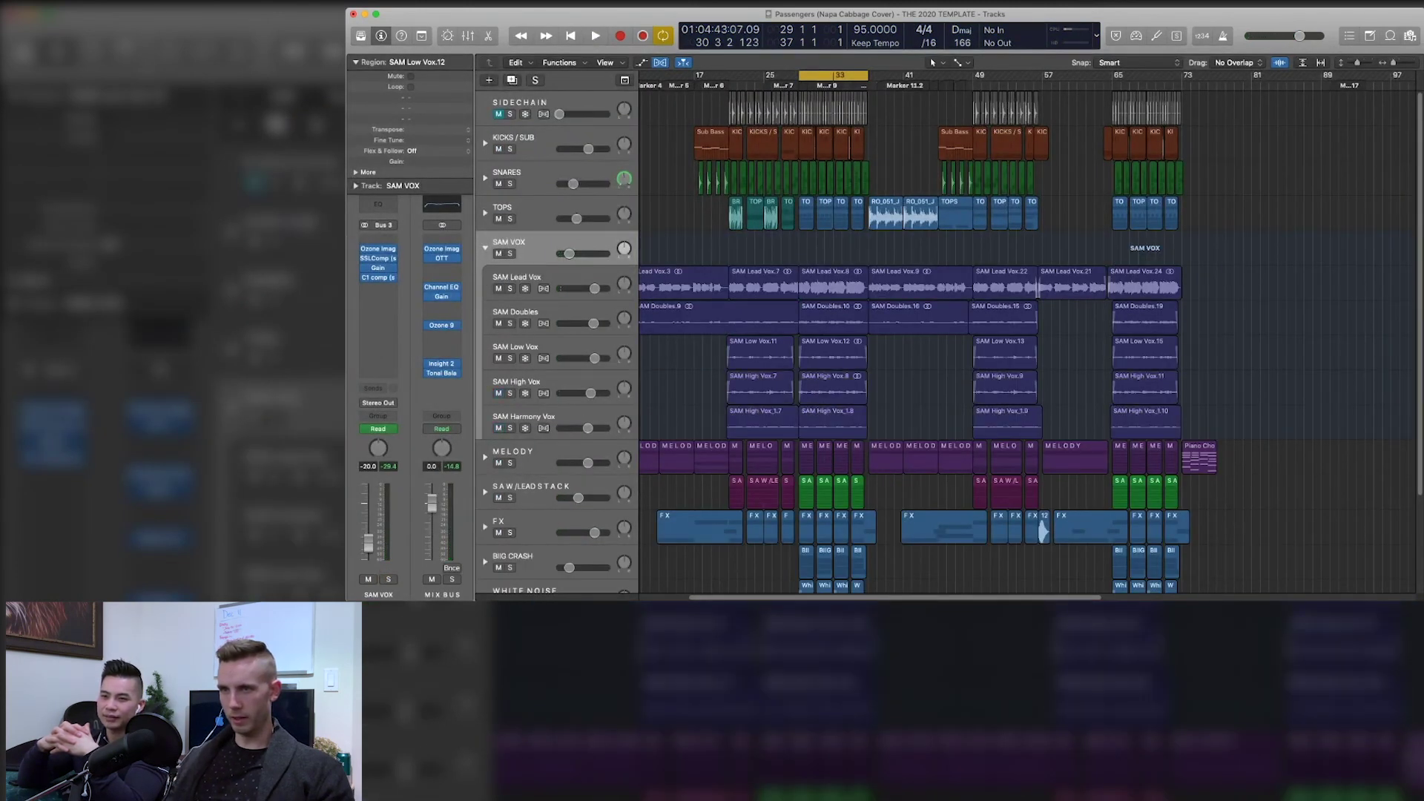
pyautogui.hotkey('ctrl', 'Up')
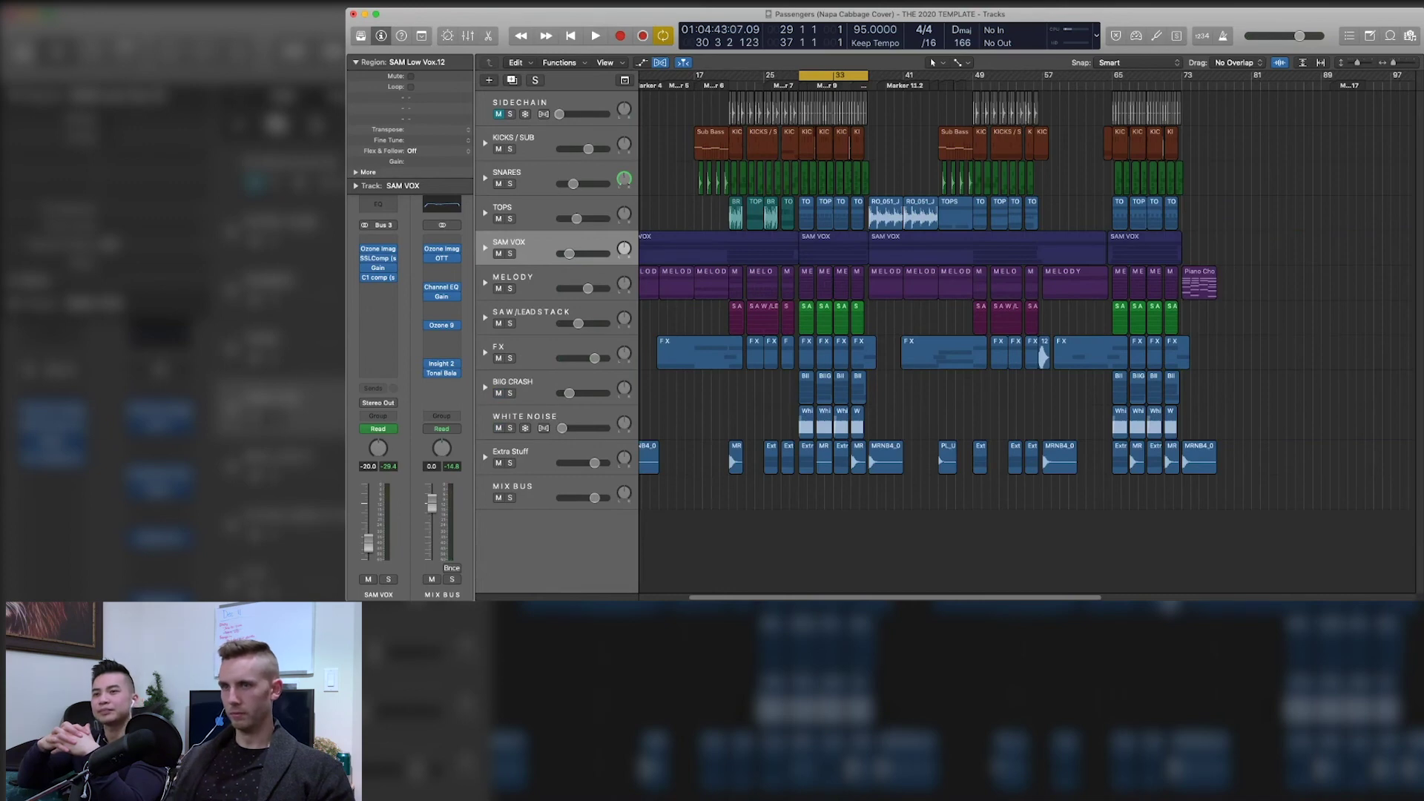
# - Listen to the full mix from bar 29 and turn off cycle mode
pyautogui.press('space')
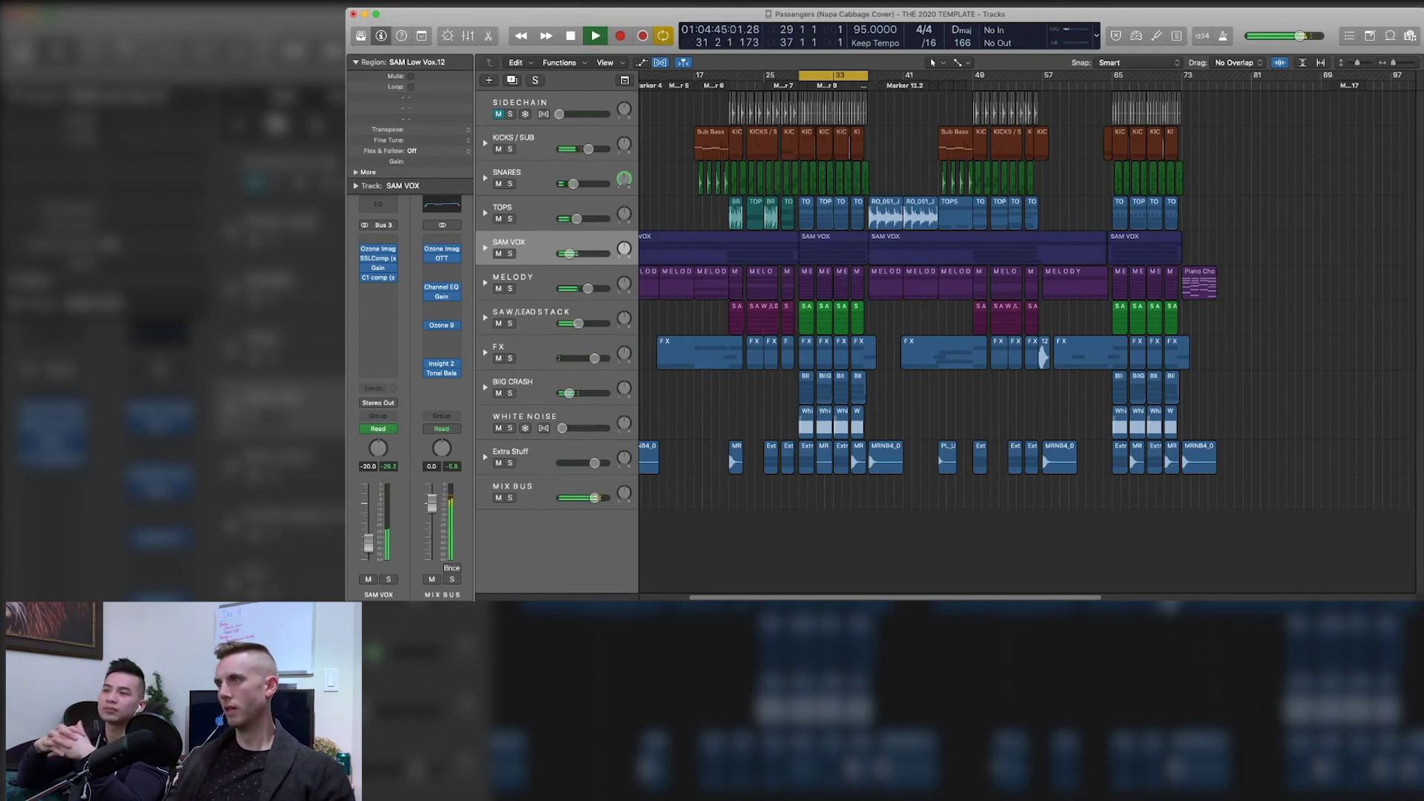
pyautogui.press('super+Left')
pyautogui.press('super+Left')
pyautogui.press('super+Left')
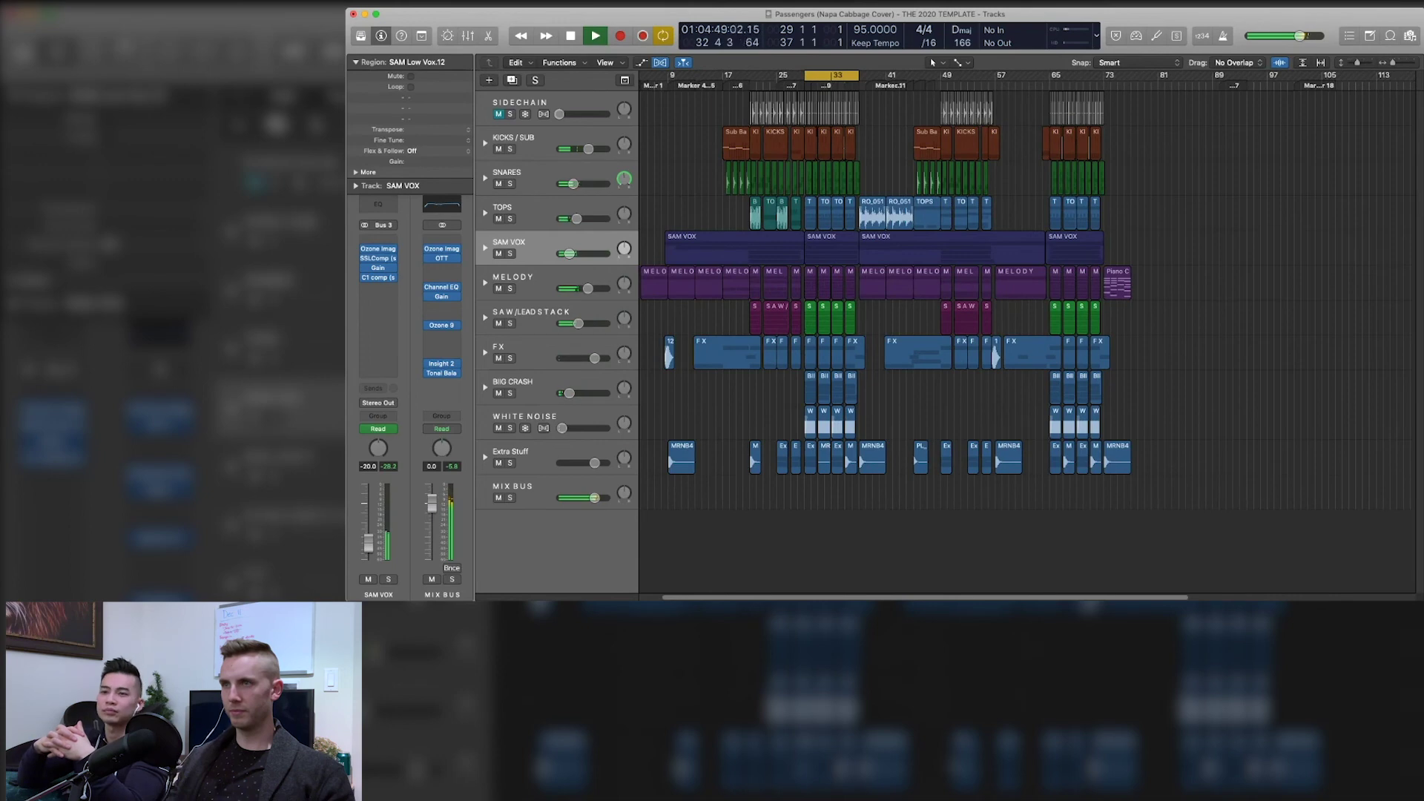
pyautogui.press('space')
pyautogui.press('c')
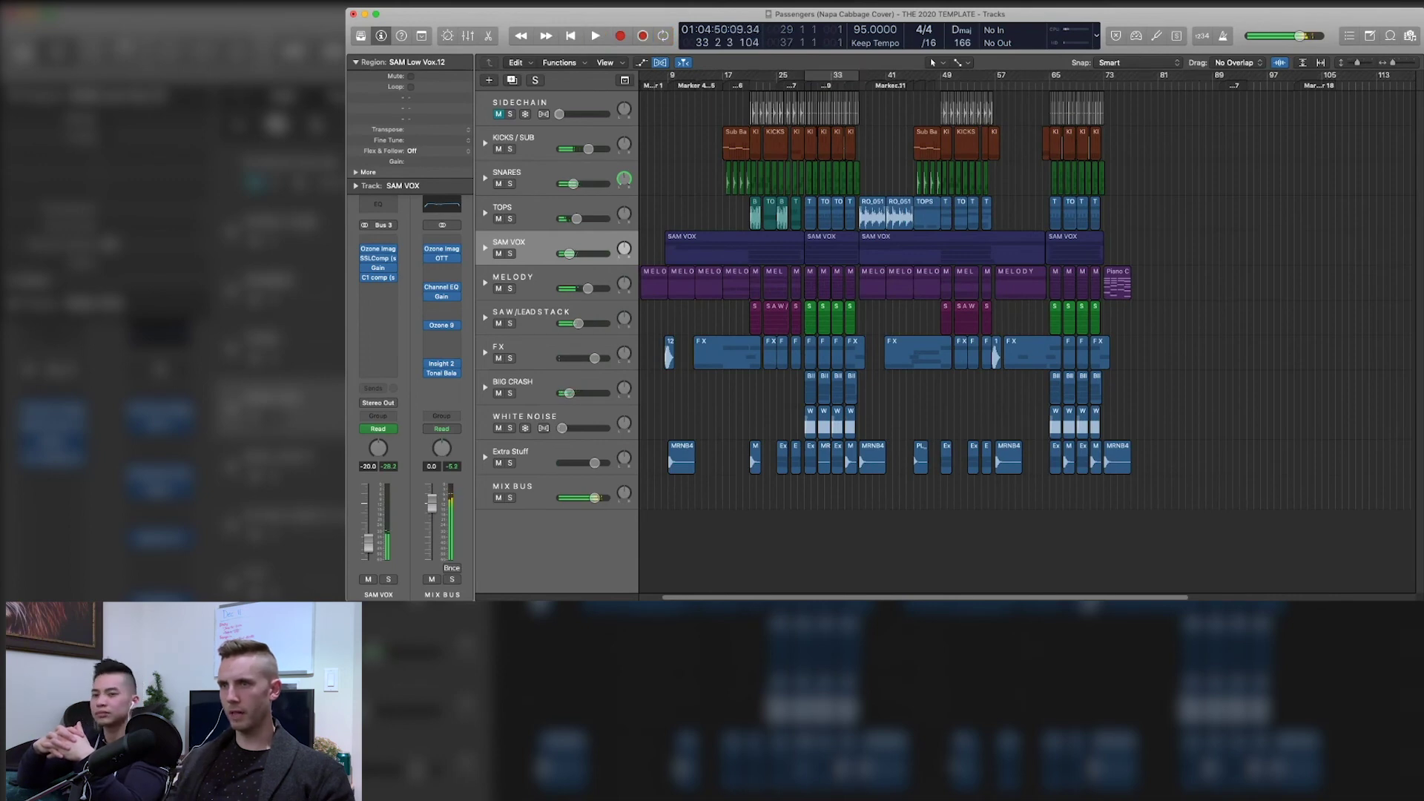
# - Compare the sections by selecting the regions of the opening, the part around bar 33, and the part from bar 37 in turn
pyautogui.hscroll(-2, 1027, 297)
pyautogui.moveTo(687, 107); pyautogui.dragTo(747, 432)
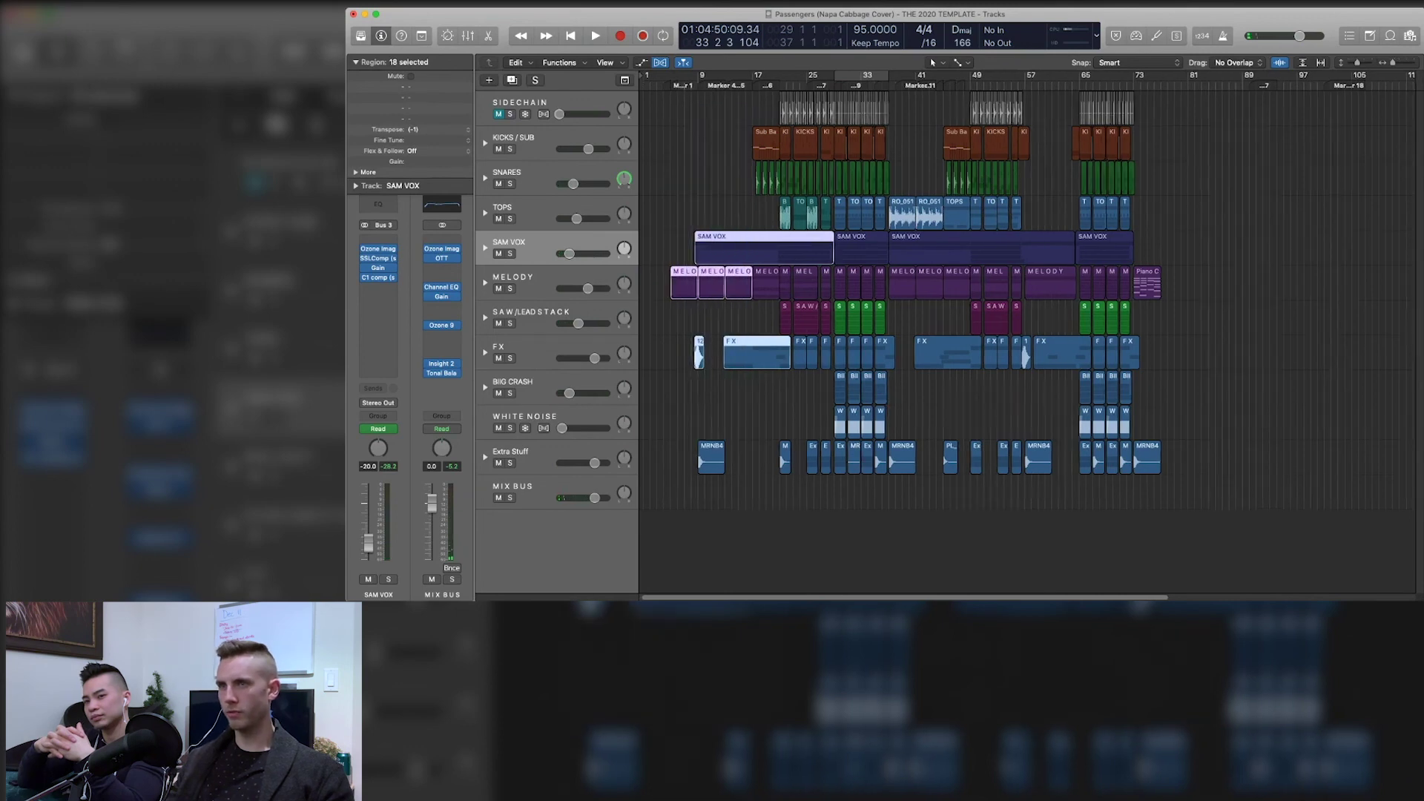
pyautogui.hscroll(3, 1027, 297)
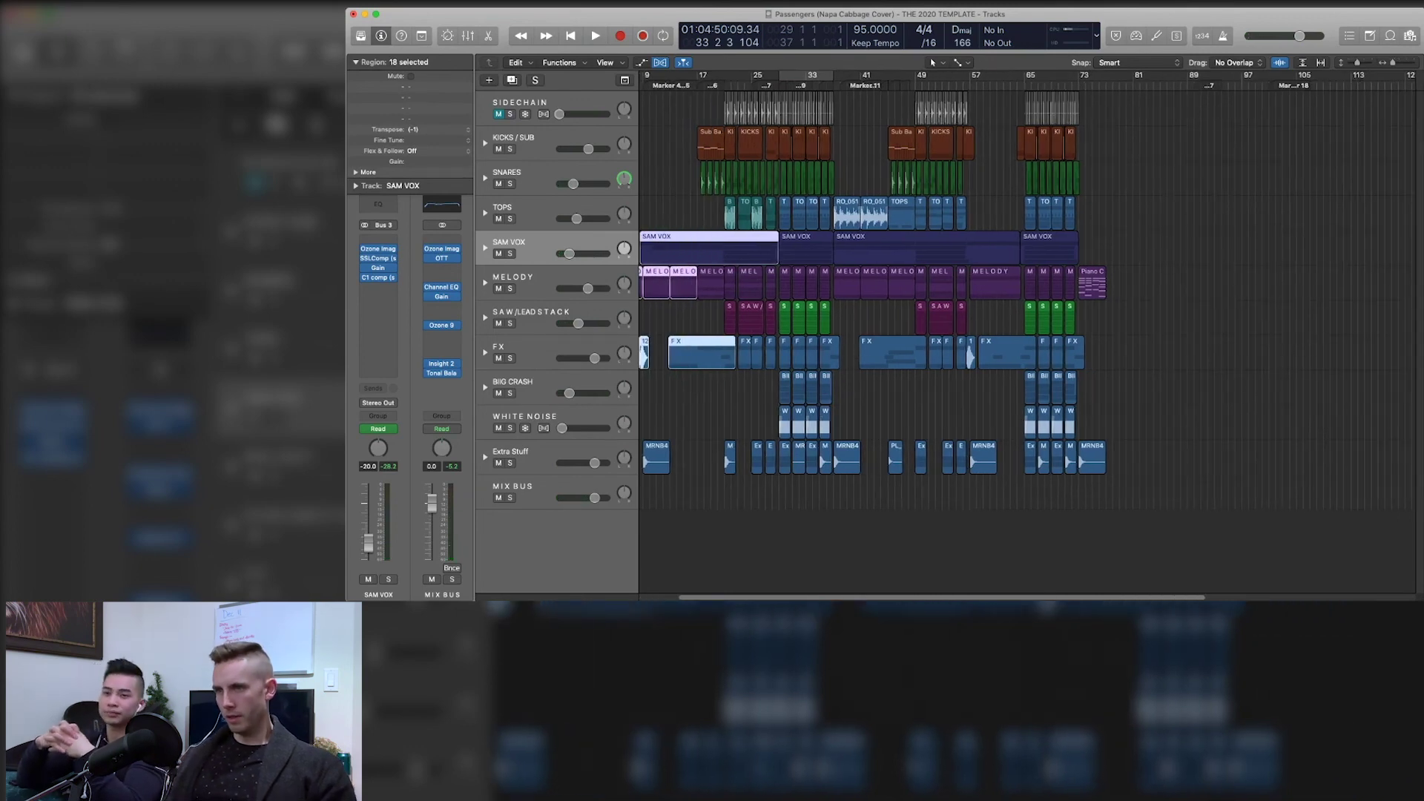
pyautogui.moveTo(795, 529); pyautogui.dragTo(818, 97)
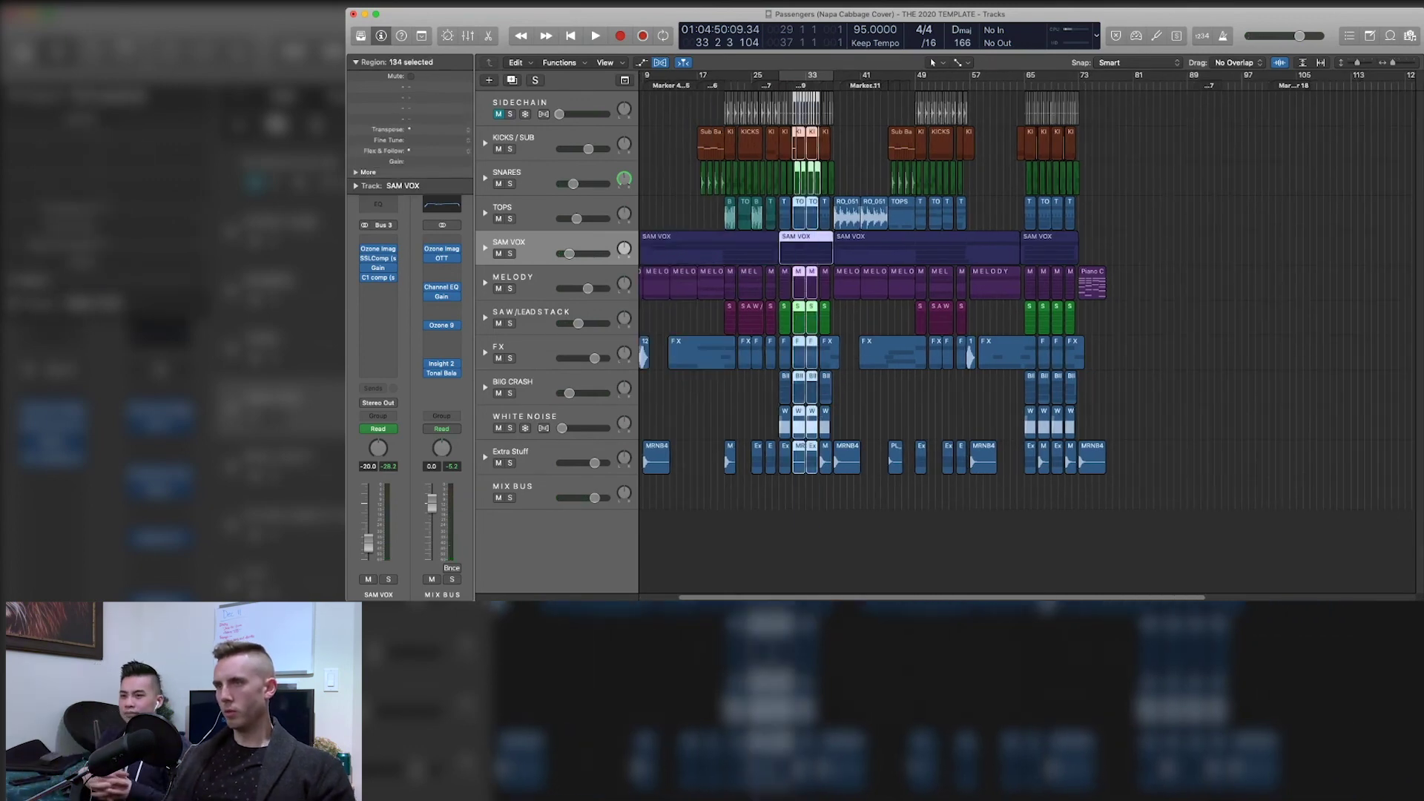
pyautogui.moveTo(874, 172); pyautogui.dragTo(847, 427)
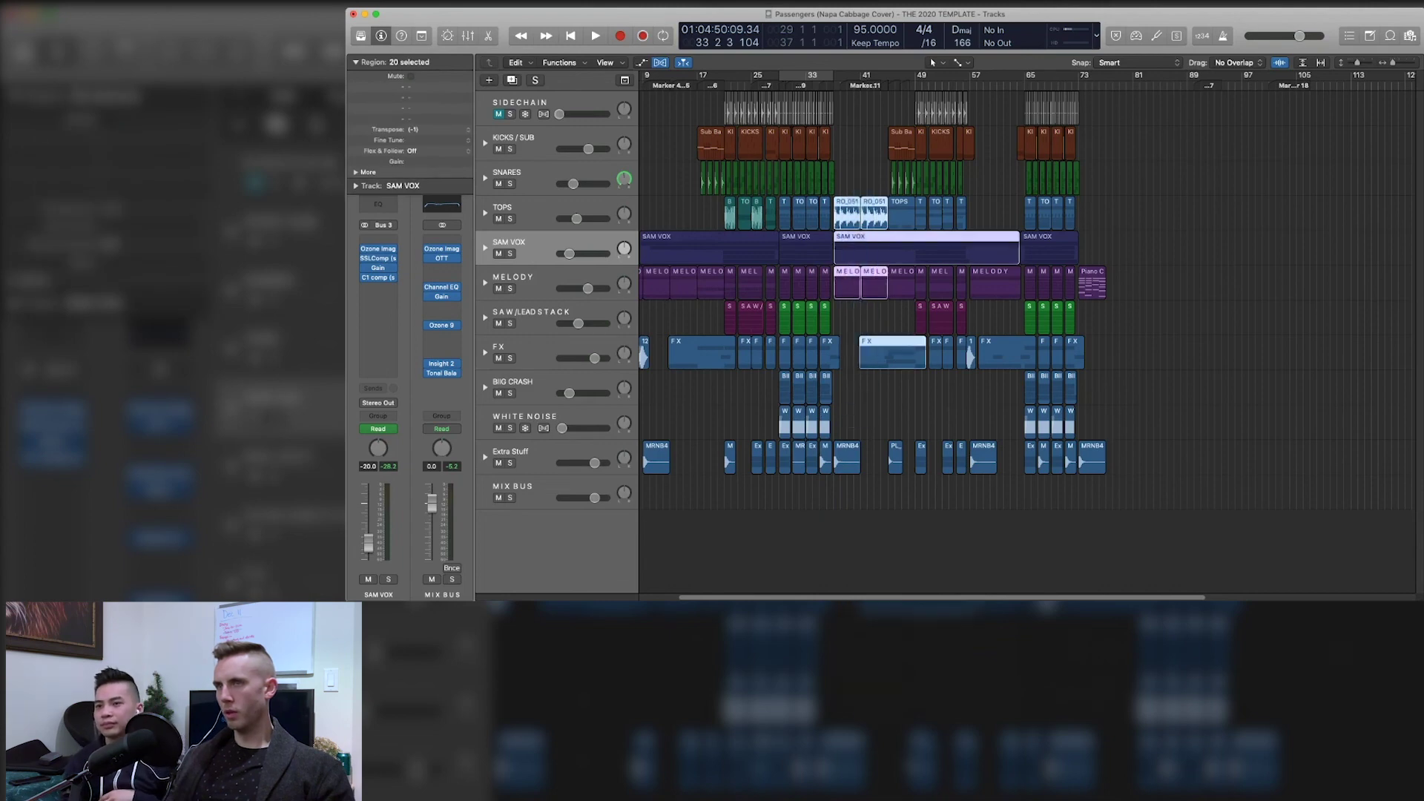
# - Listen to the section around bar 38, select all regions of the vocal stack, and listen to the passage around bar 59
pyautogui.press('space')
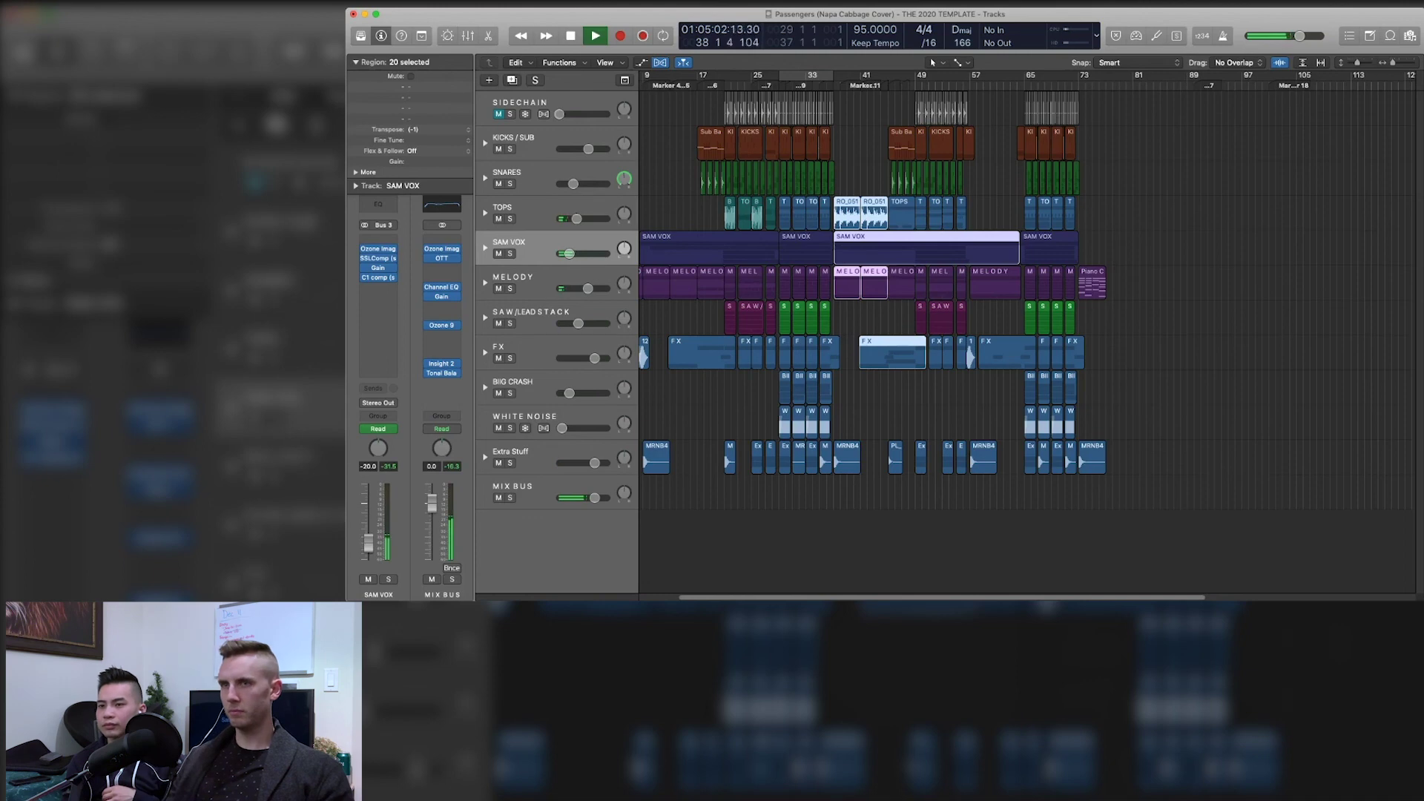
pyautogui.press('space')
pyautogui.click(534, 242)
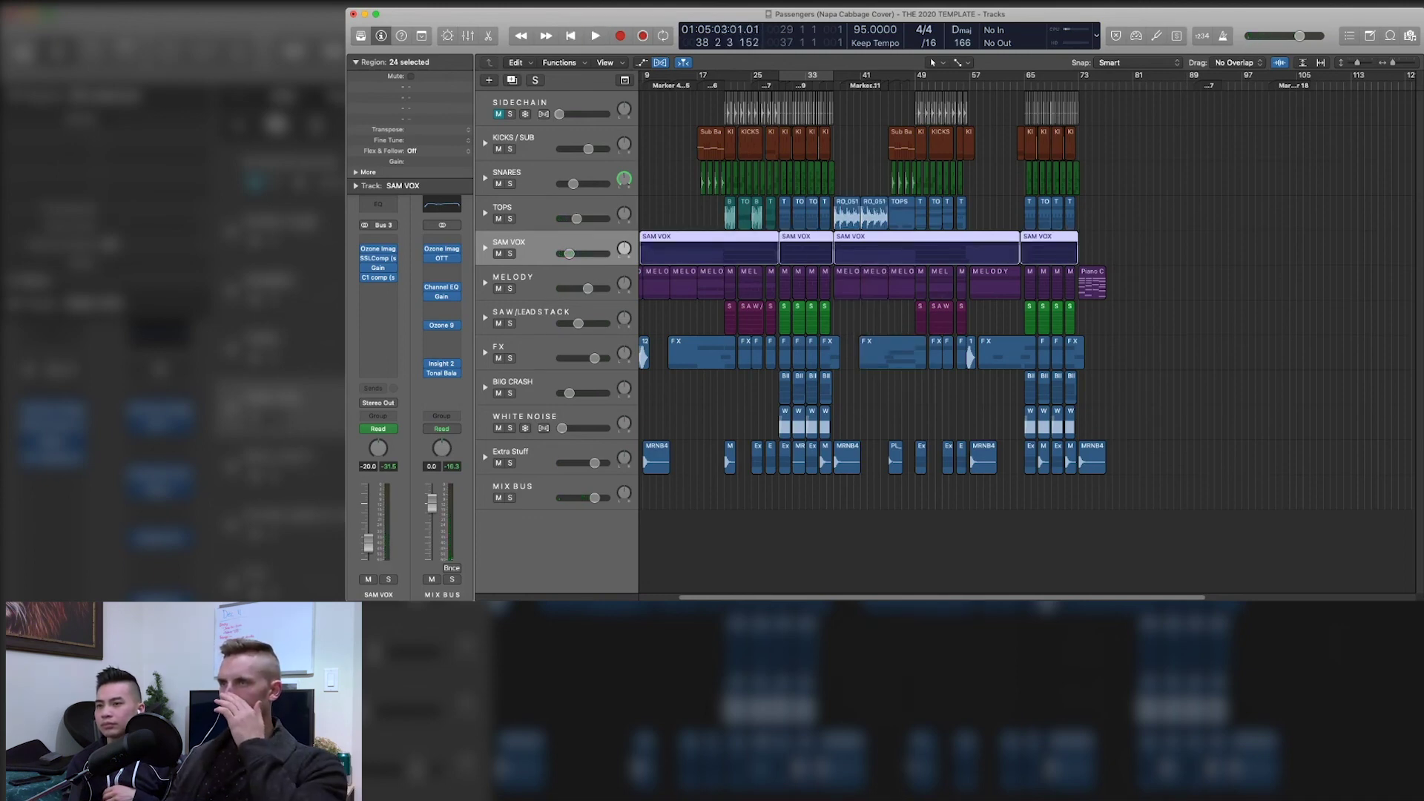
pyautogui.press('space')
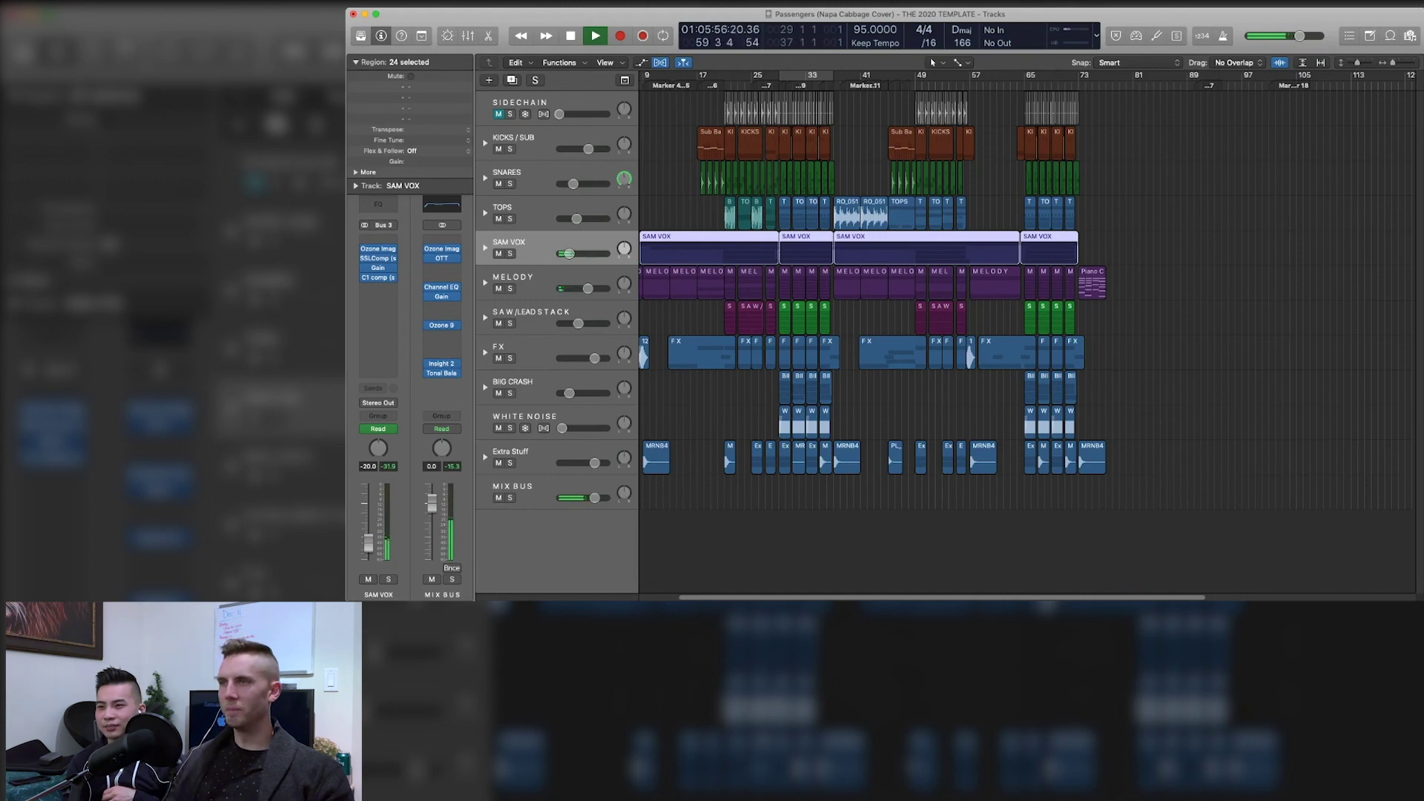
pyautogui.press('space')
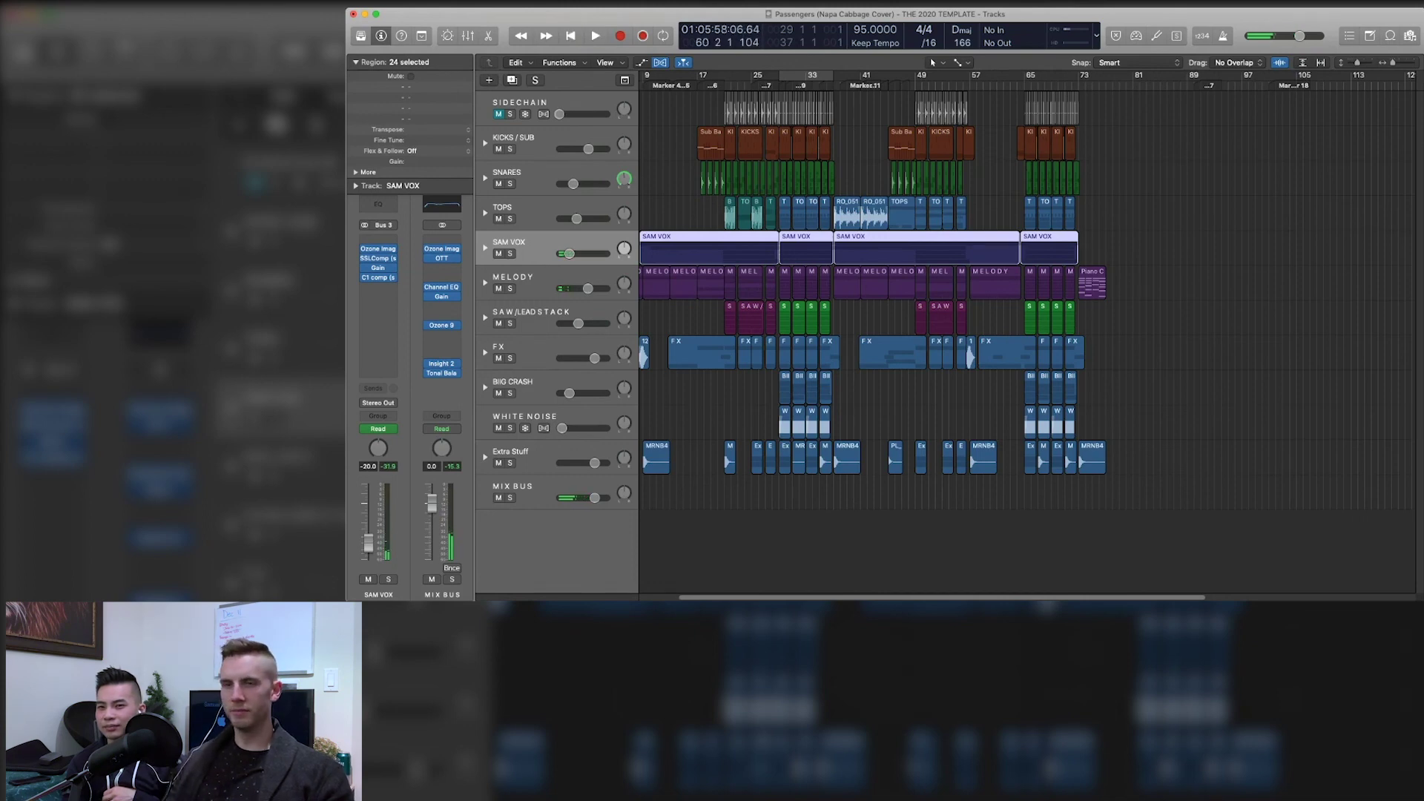